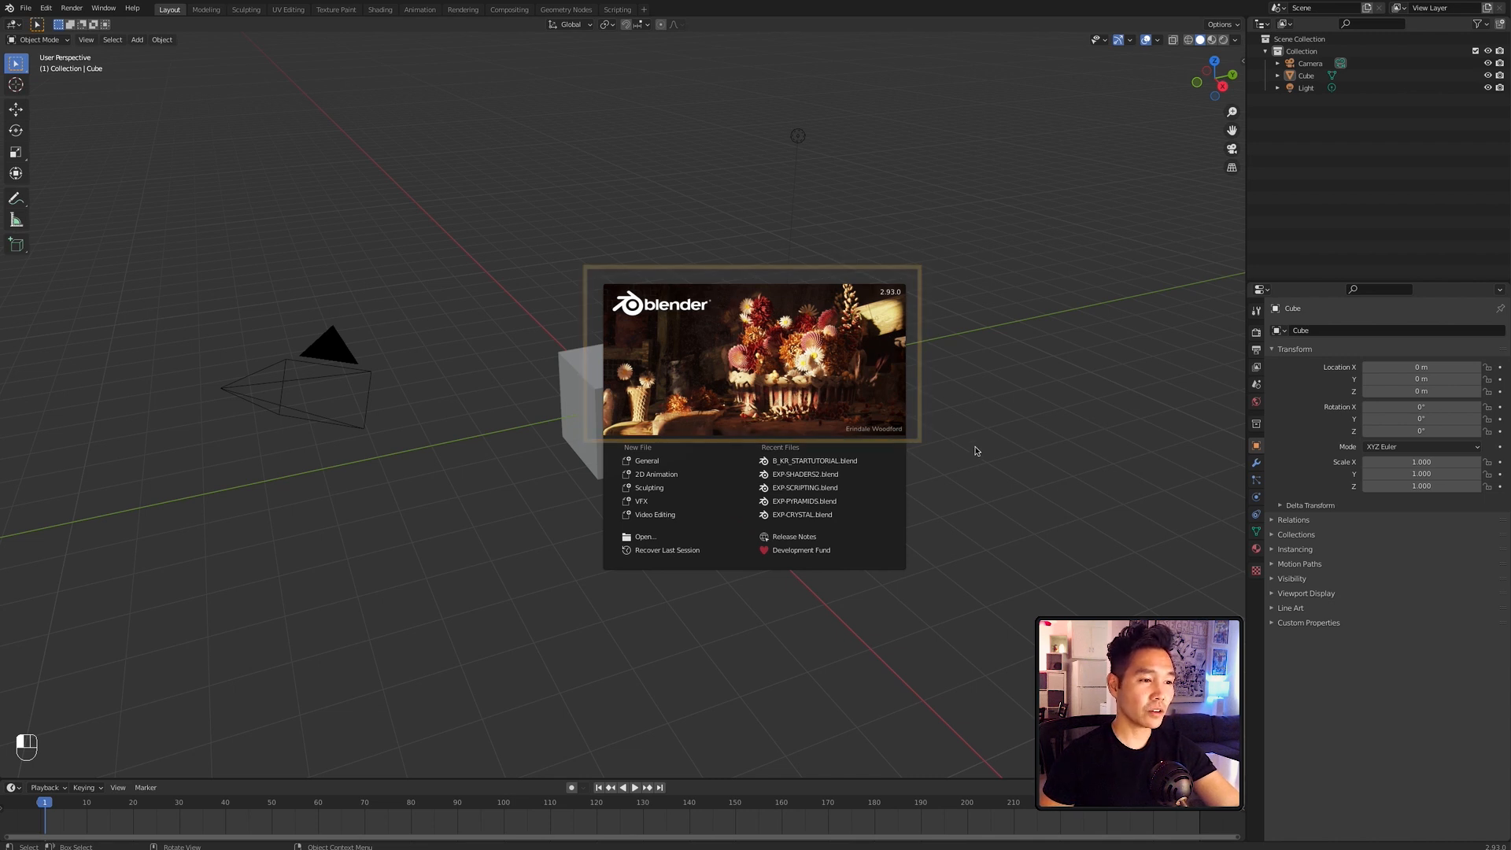
Step: Dismiss the splash screen and save the new scene file
{"action": "left_click", "coordinate": [473, 488]}
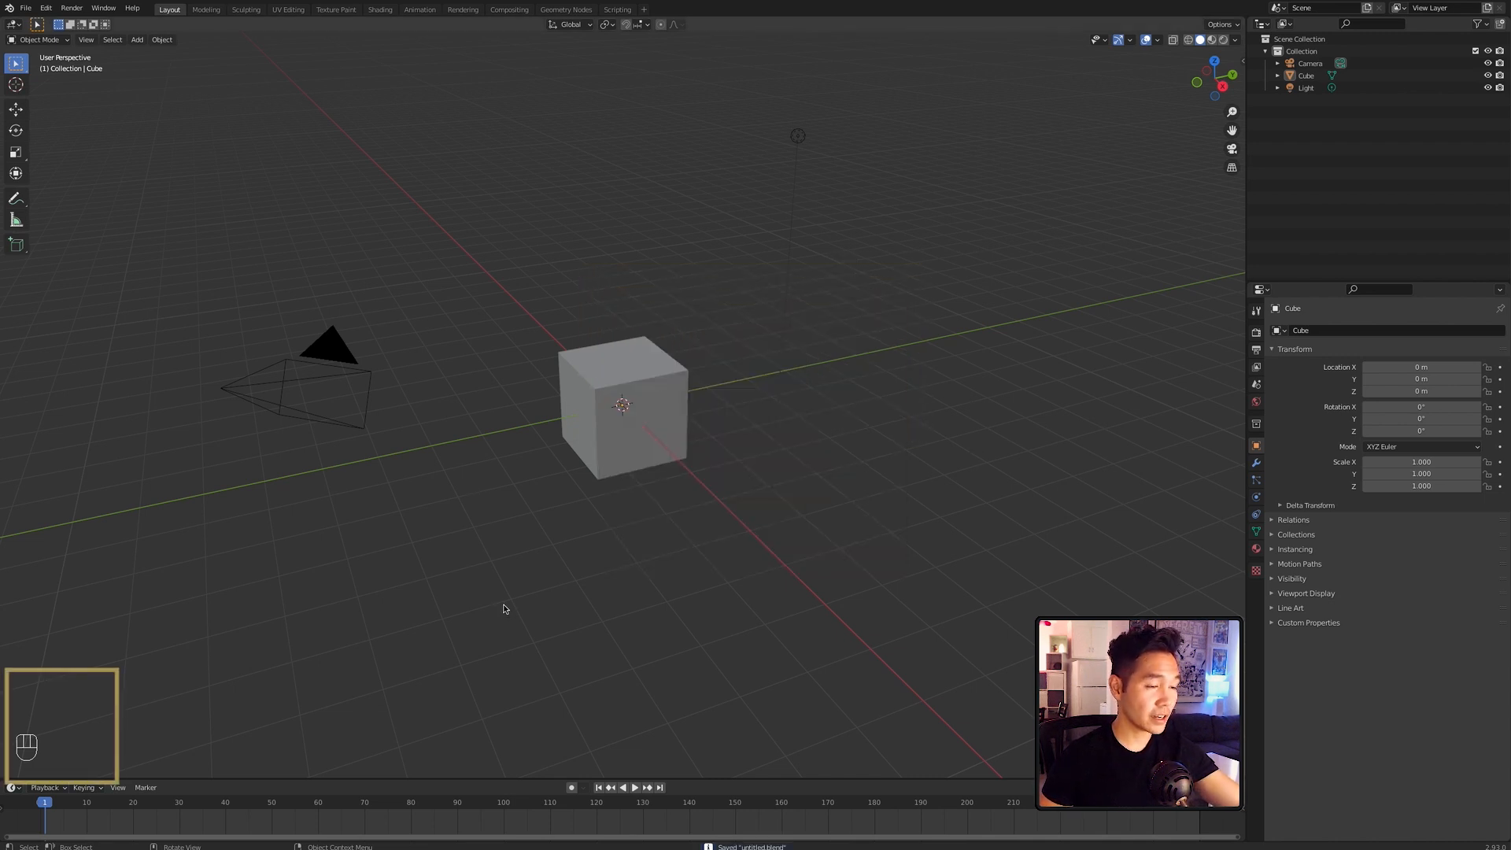
{"action": "key", "text": "shift"}
{"action": "key", "text": "ctrl"}
{"action": "key", "text": "super+s"}
{"action": "key", "text": "ctrl+s"}
{"action": "key", "text": "super+s"}
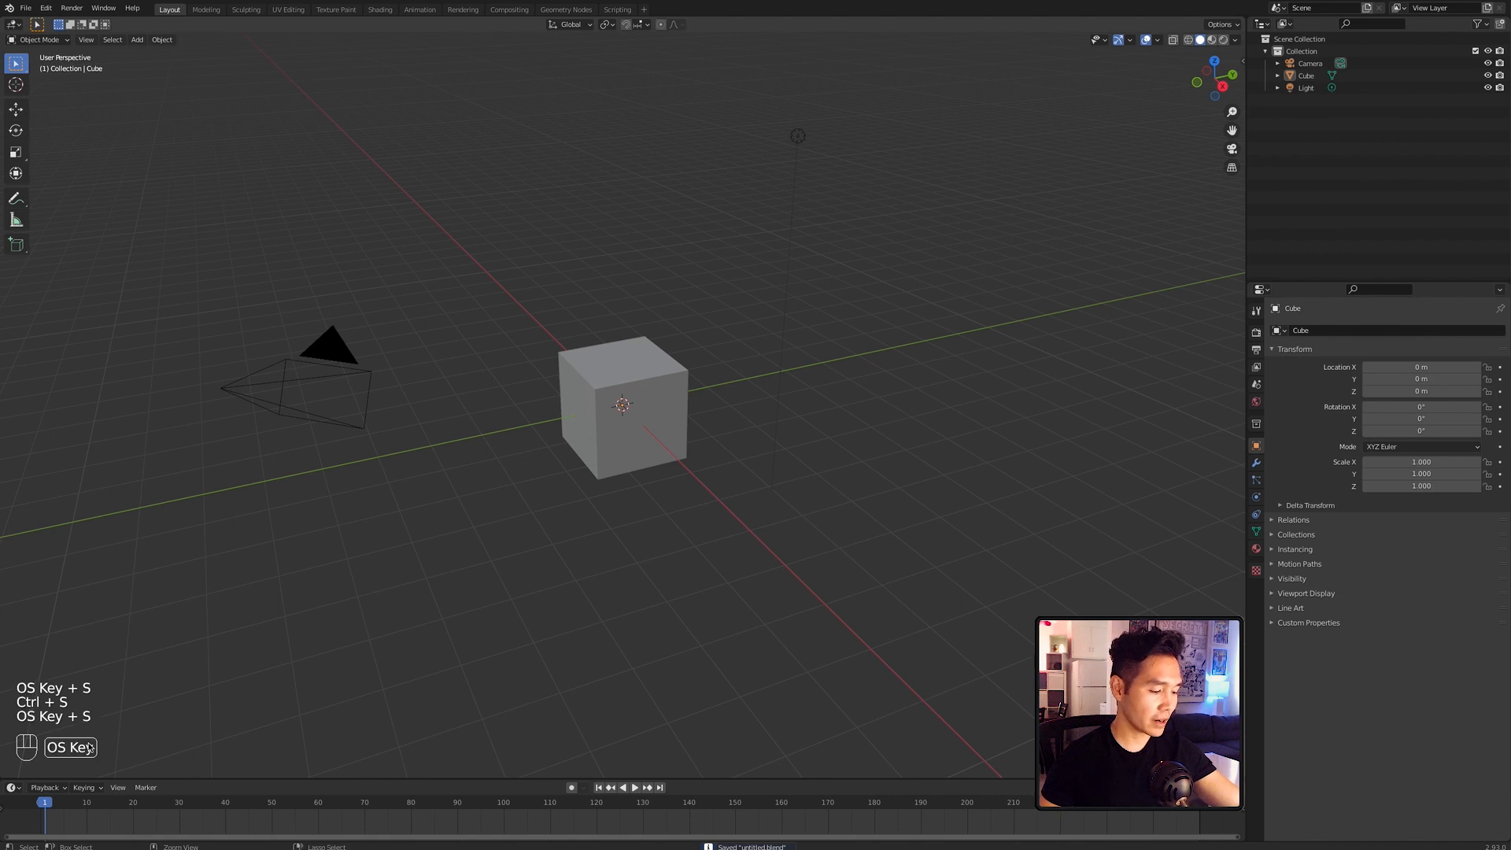
{"action": "key", "text": "ctrl+s"}
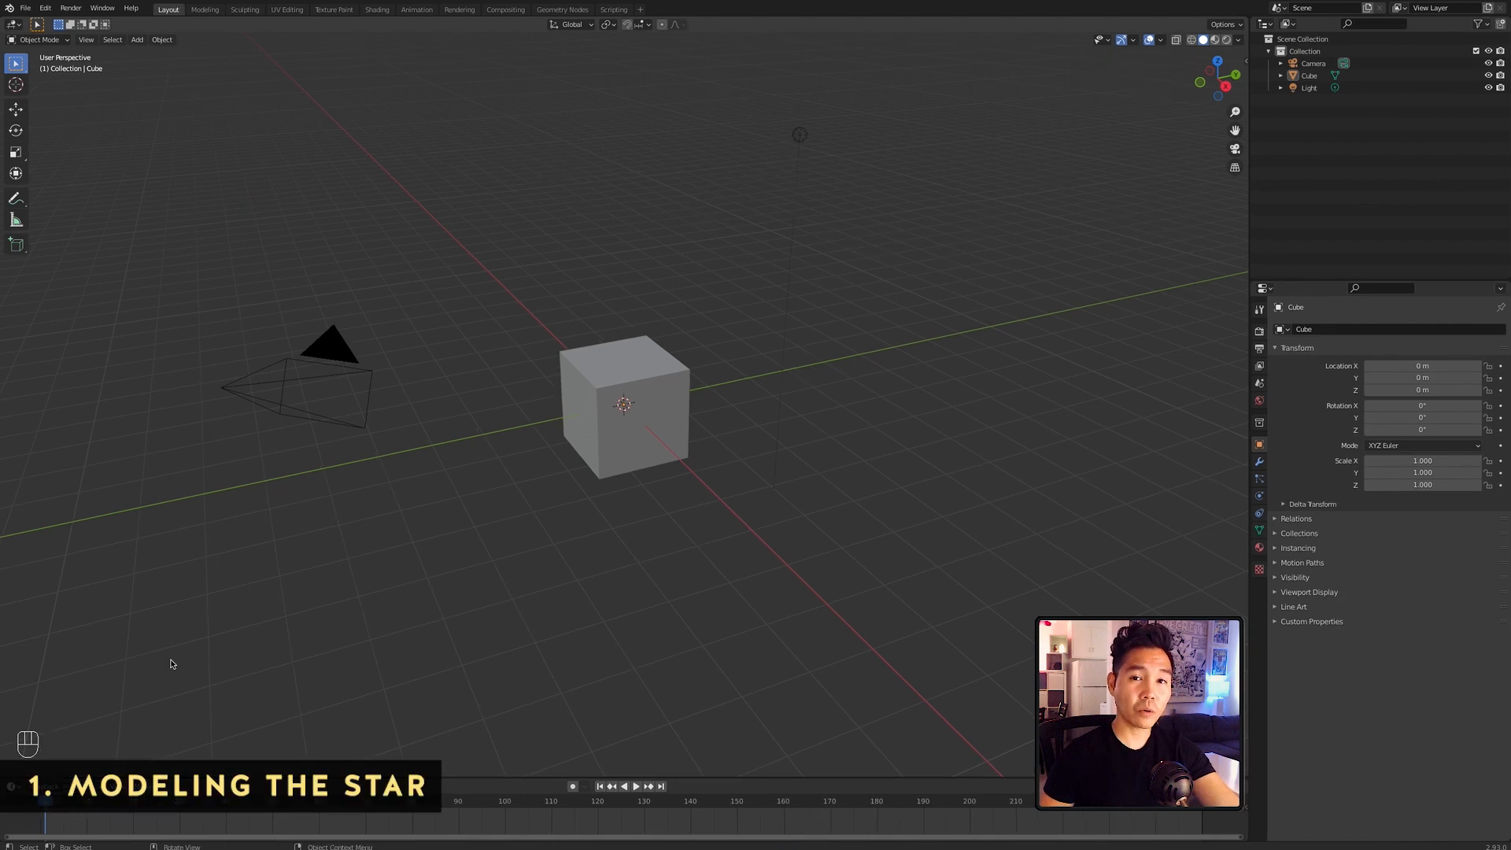
Step: Delete the default cube from the scene
{"action": "left_click", "coordinate": [653, 447]}
{"action": "middle_click_drag", "start_coordinate": [732, 439], "coordinate": [756, 459]}
{"action": "key", "text": "x"}
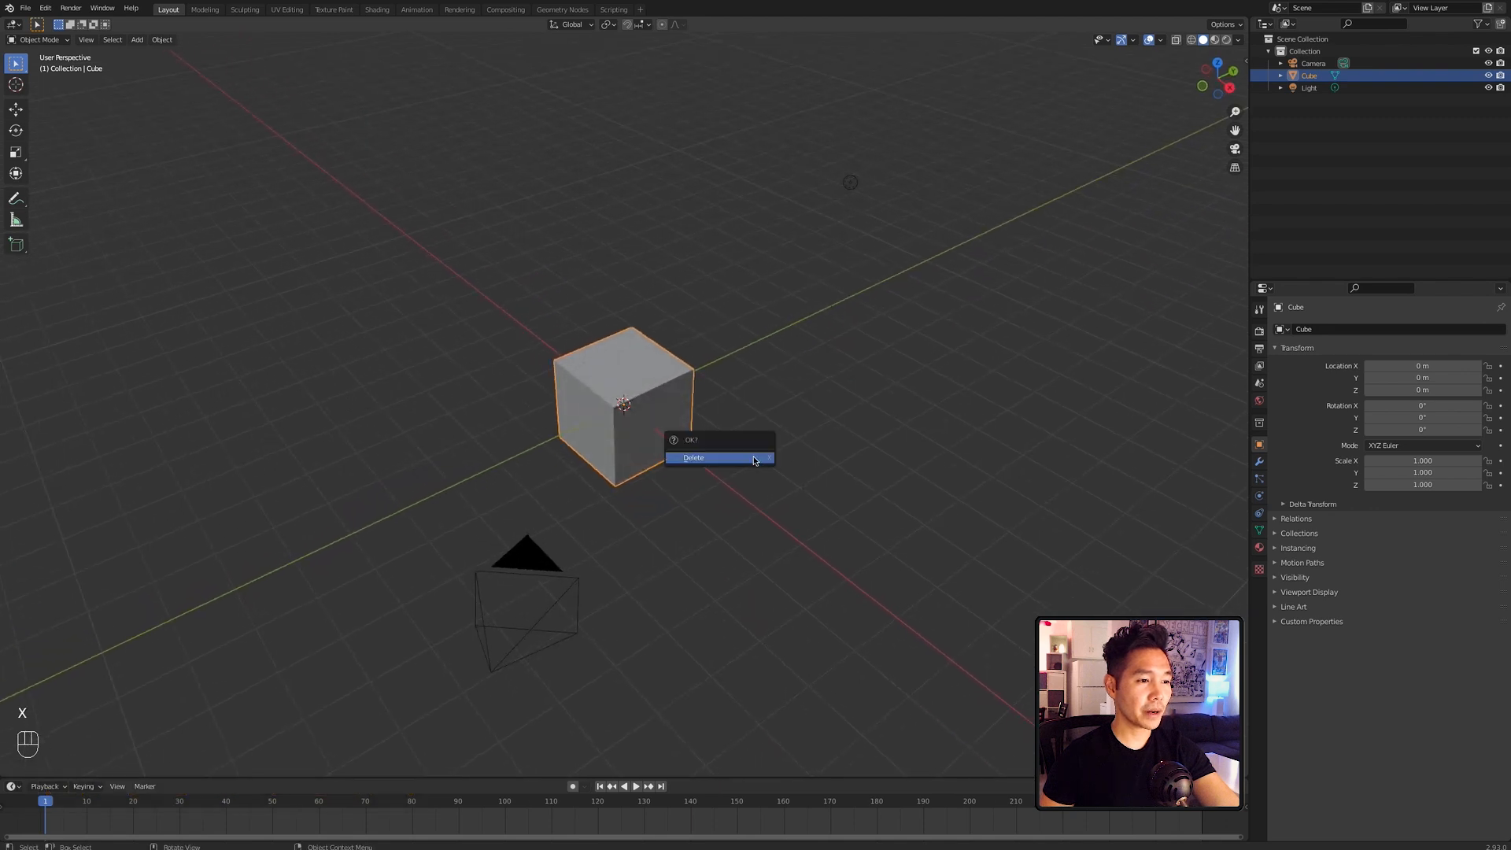
{"action": "left_click", "coordinate": [754, 460]}
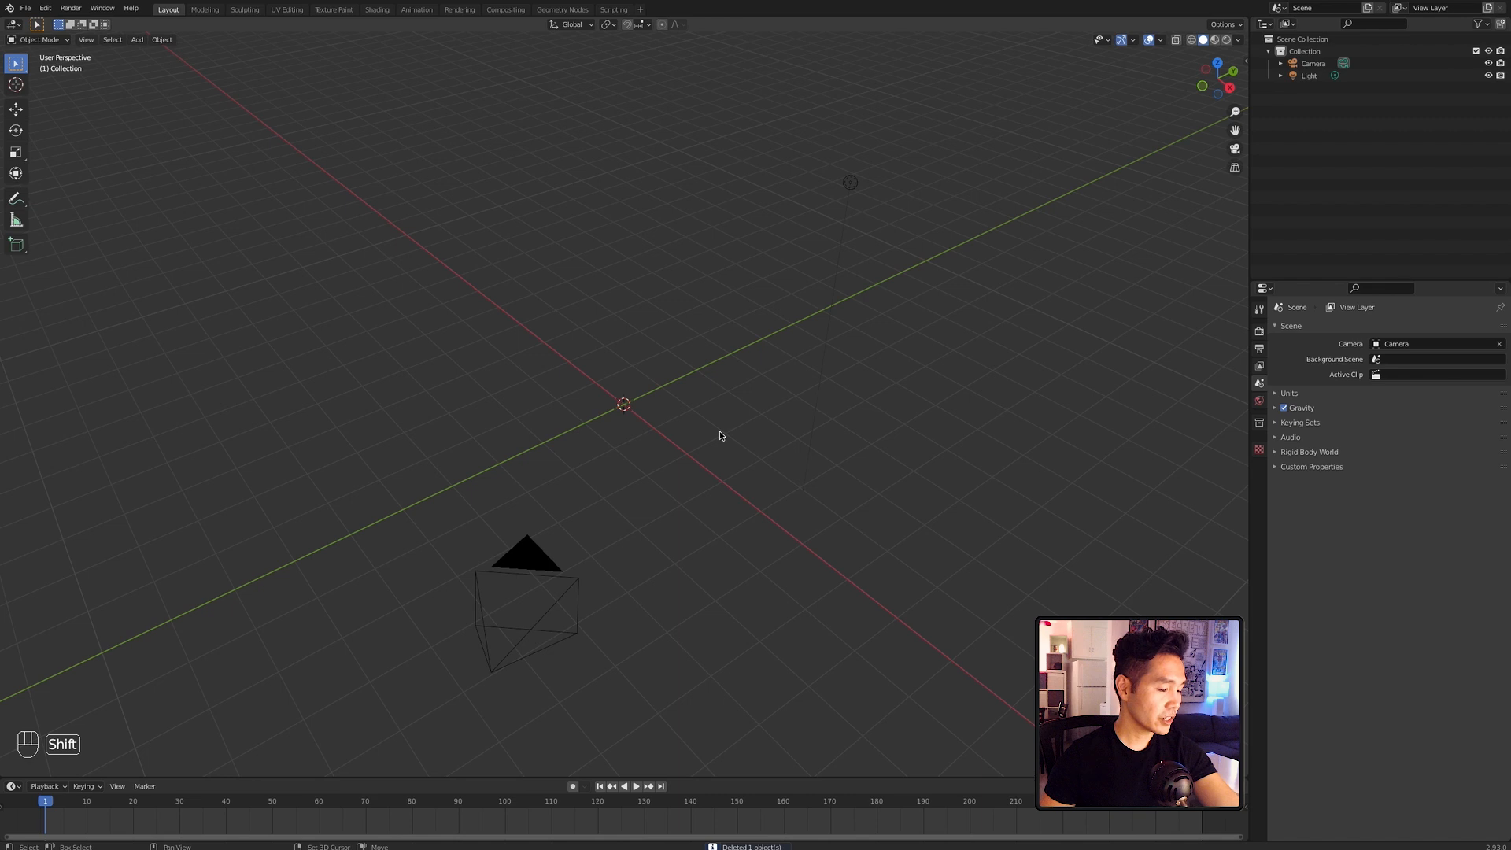
Step: Add a mesh circle at the world origin with 10 vertices
{"action": "key", "text": "shift+a"}
{"action": "mouse_move", "coordinate": [719, 431]}
{"action": "left_click", "coordinate": [784, 462]}
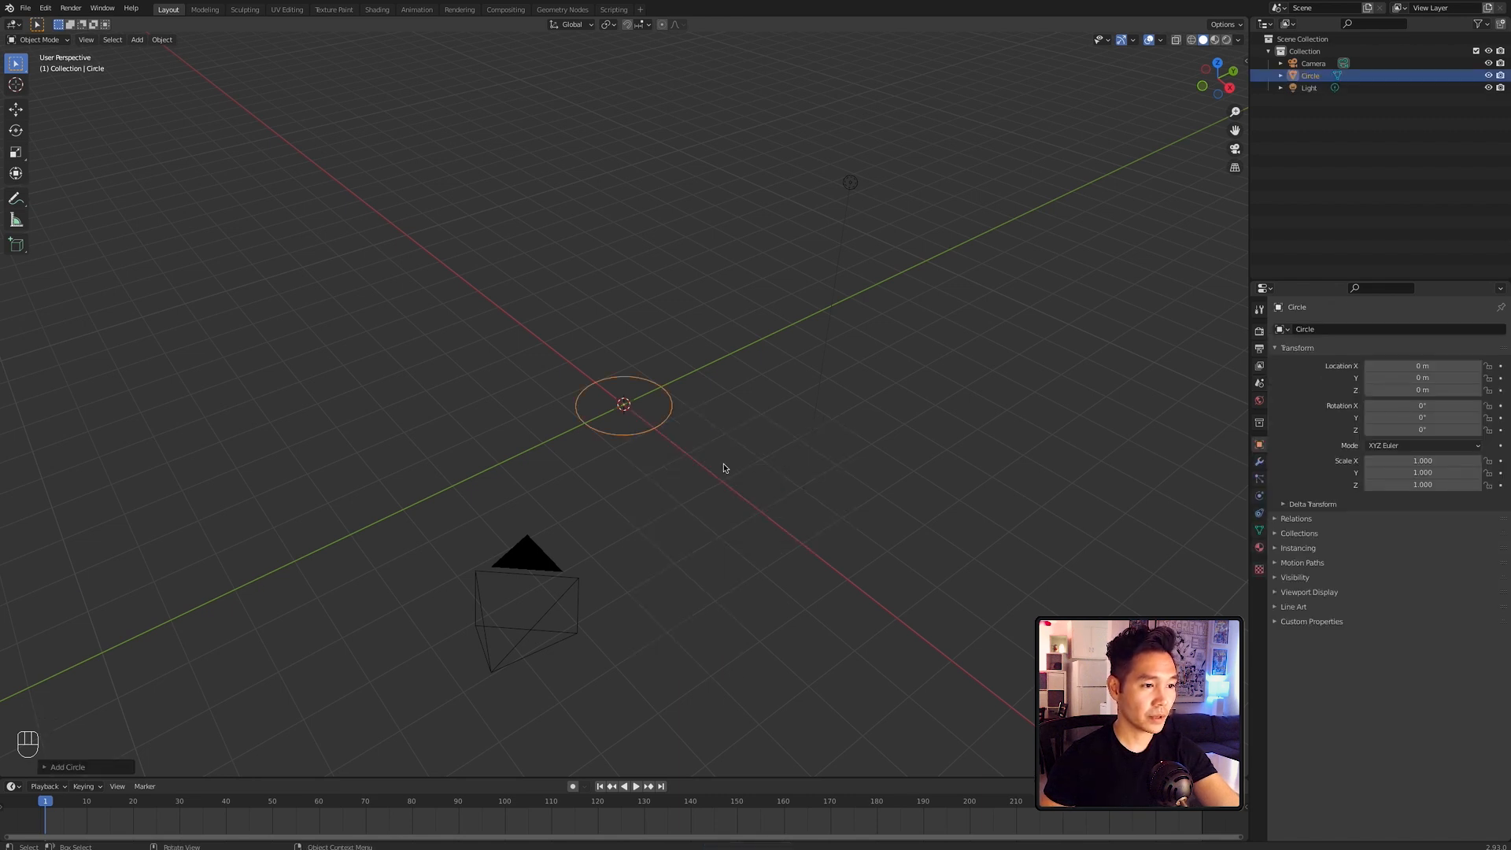
{"action": "left_click", "coordinate": [67, 766]}
{"action": "left_click", "coordinate": [150, 634]}
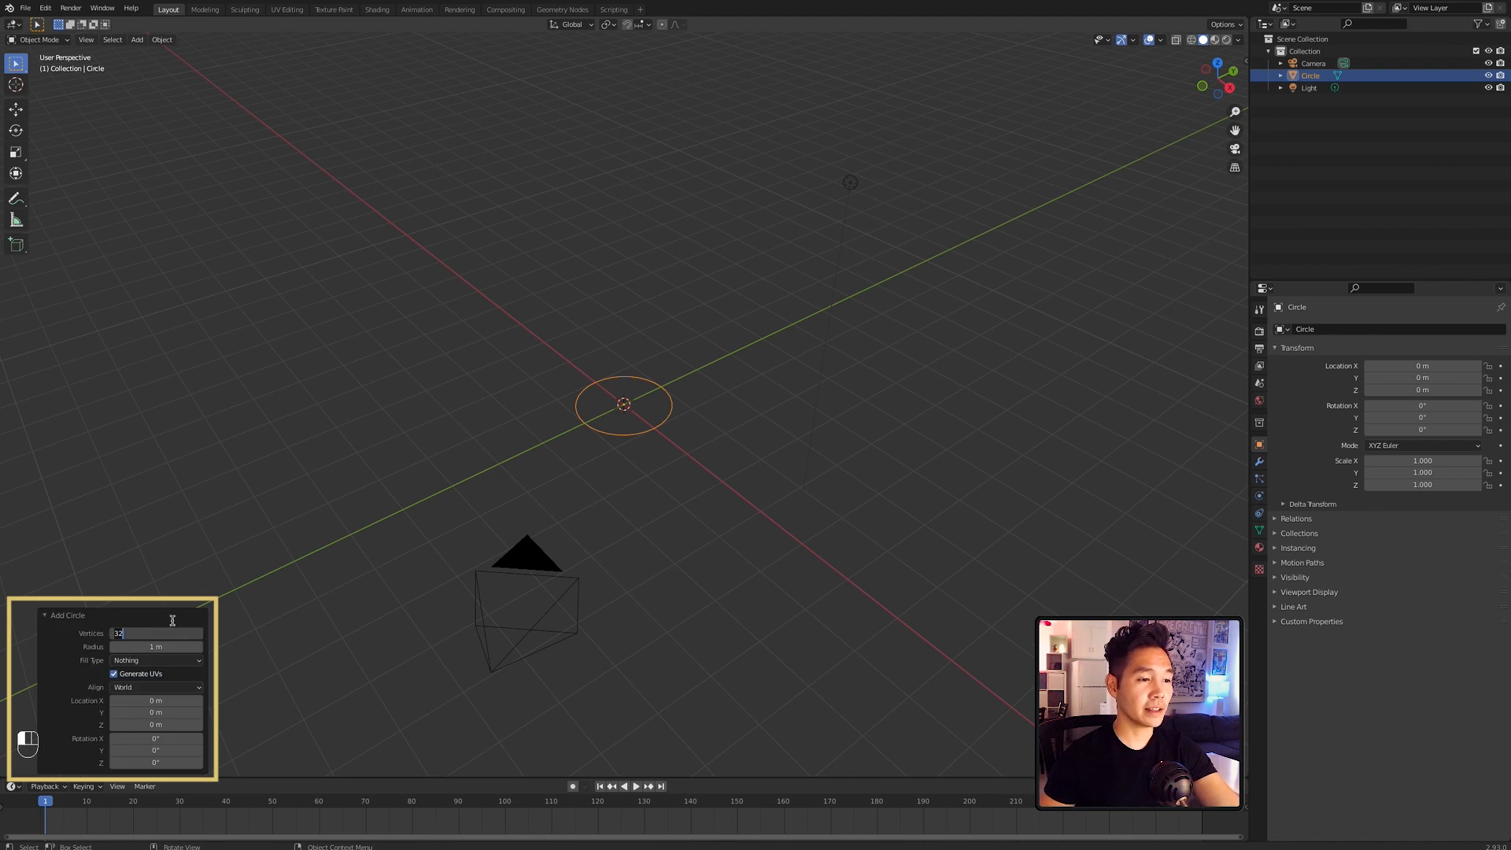
{"action": "type", "text": "10"}
{"action": "key", "text": "Return"}
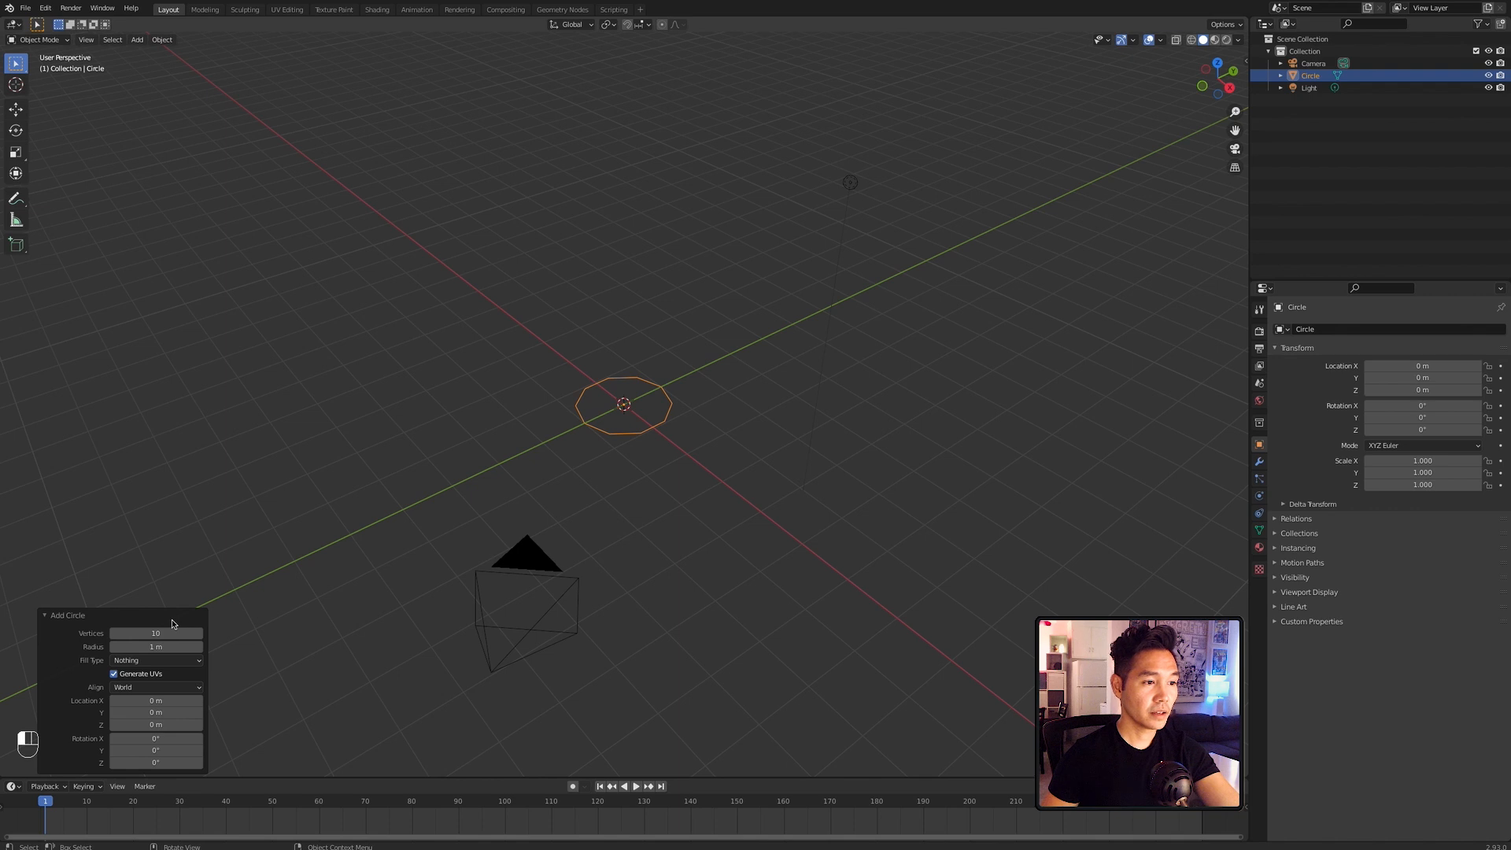
{"action": "left_click", "coordinate": [649, 469]}
{"action": "middle_click_drag", "start_coordinate": [706, 429], "coordinate": [729, 462]}
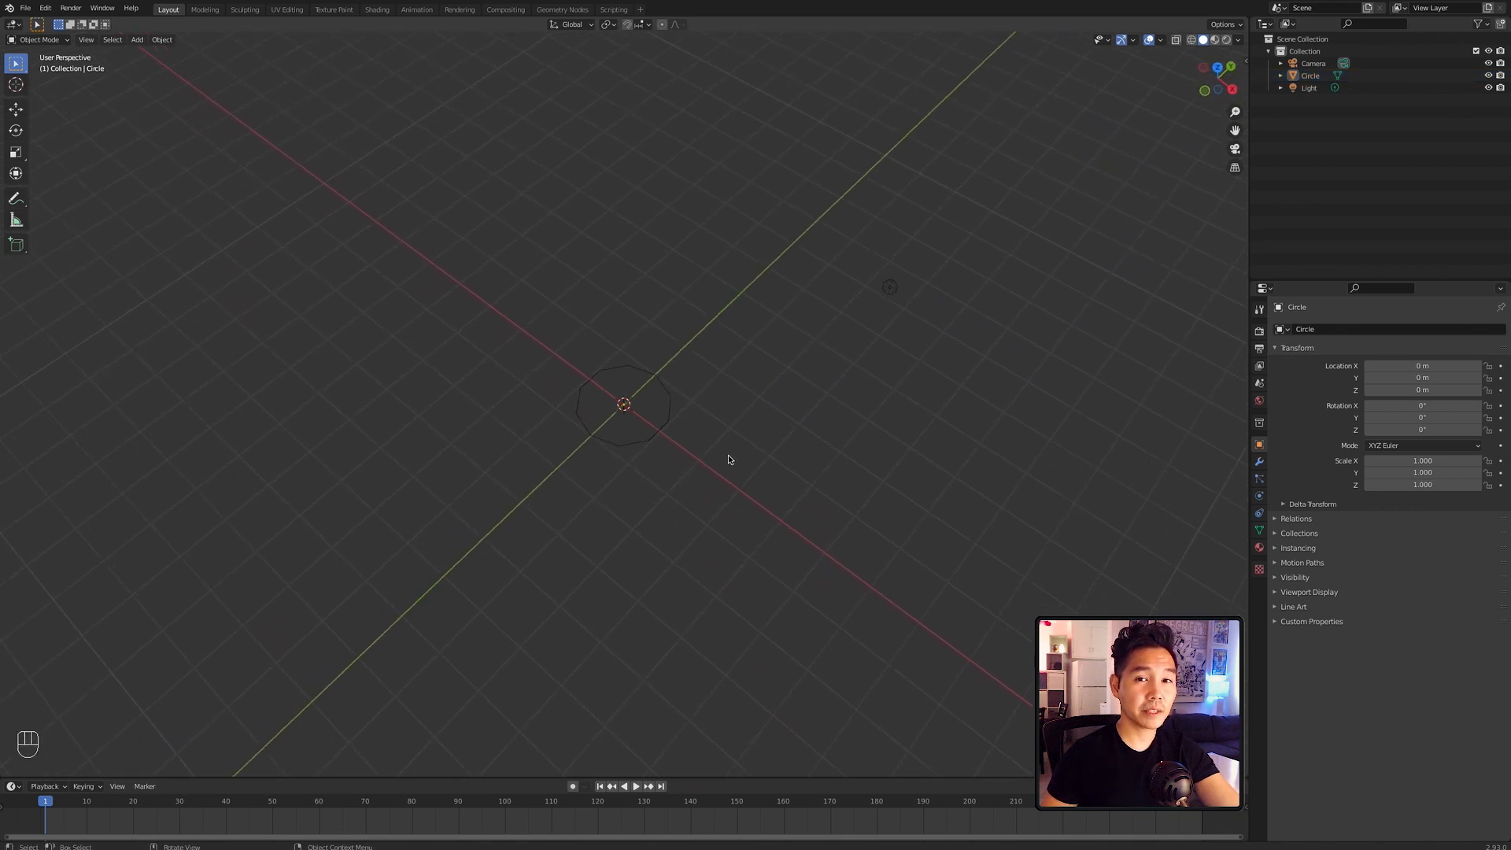
Step: In Edit Mode, scale every other vertex of the circle inward to about 0.48 to form a five-pointed star outline
{"action": "left_click", "coordinate": [693, 428]}
{"action": "key", "text": "Tab"}
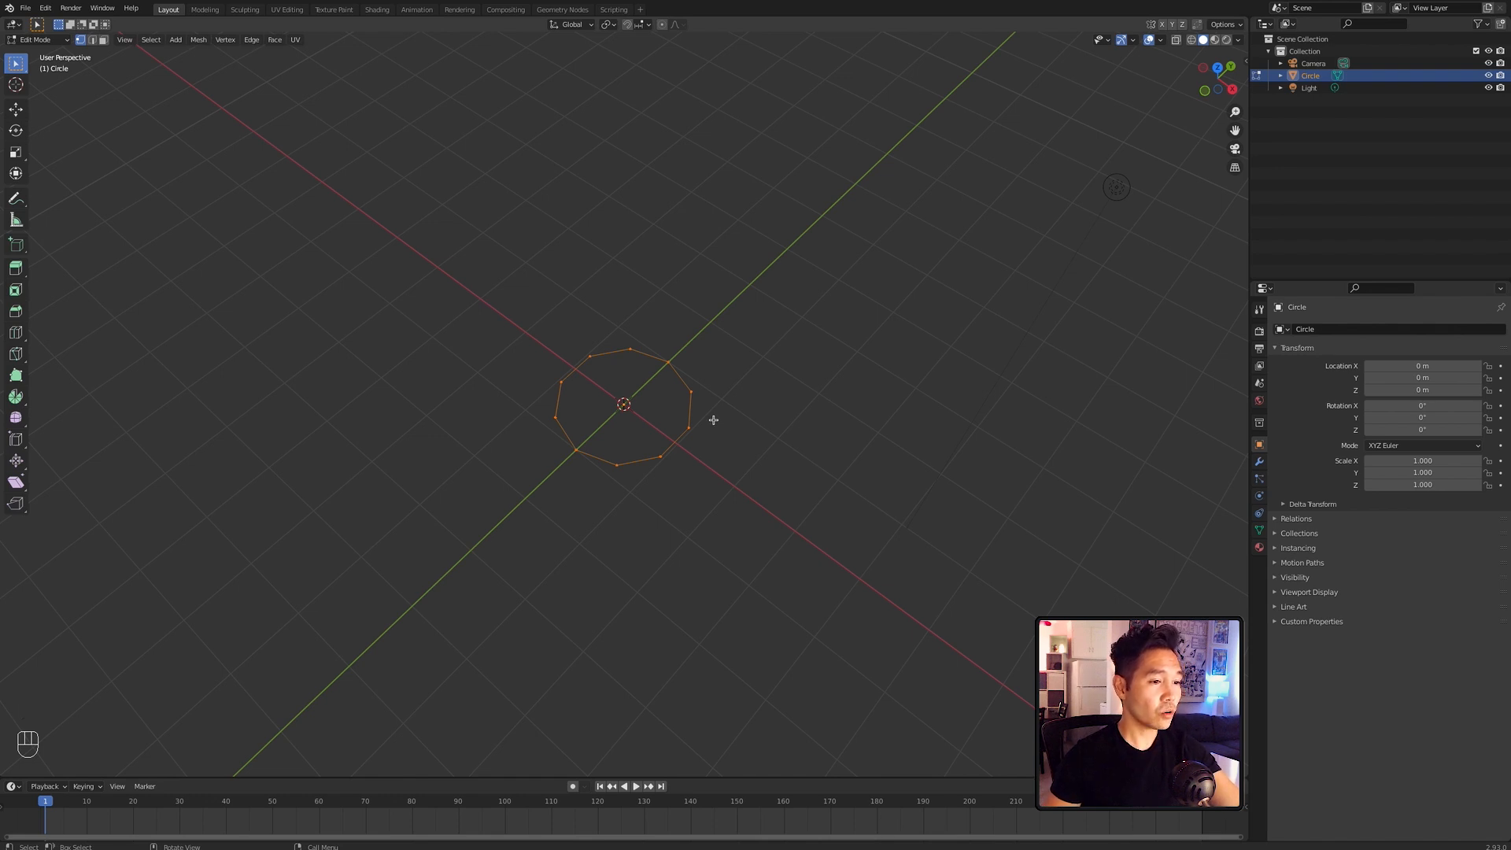
{"action": "left_click", "coordinate": [671, 363]}
{"action": "left_click", "coordinate": [690, 428], "text": "shift"}
{"action": "left_click", "coordinate": [617, 465], "text": "shift"}
{"action": "left_click", "coordinate": [556, 417], "text": "shift"}
{"action": "left_click", "coordinate": [590, 354], "text": "shift"}
{"action": "mouse_move", "coordinate": [870, 501]}
{"action": "middle_mouse_down"}
{"action": "mouse_move", "coordinate": [899, 537]}
{"action": "mouse_move", "coordinate": [887, 506]}
{"action": "middle_mouse_up"}
{"action": "key", "text": "s"}
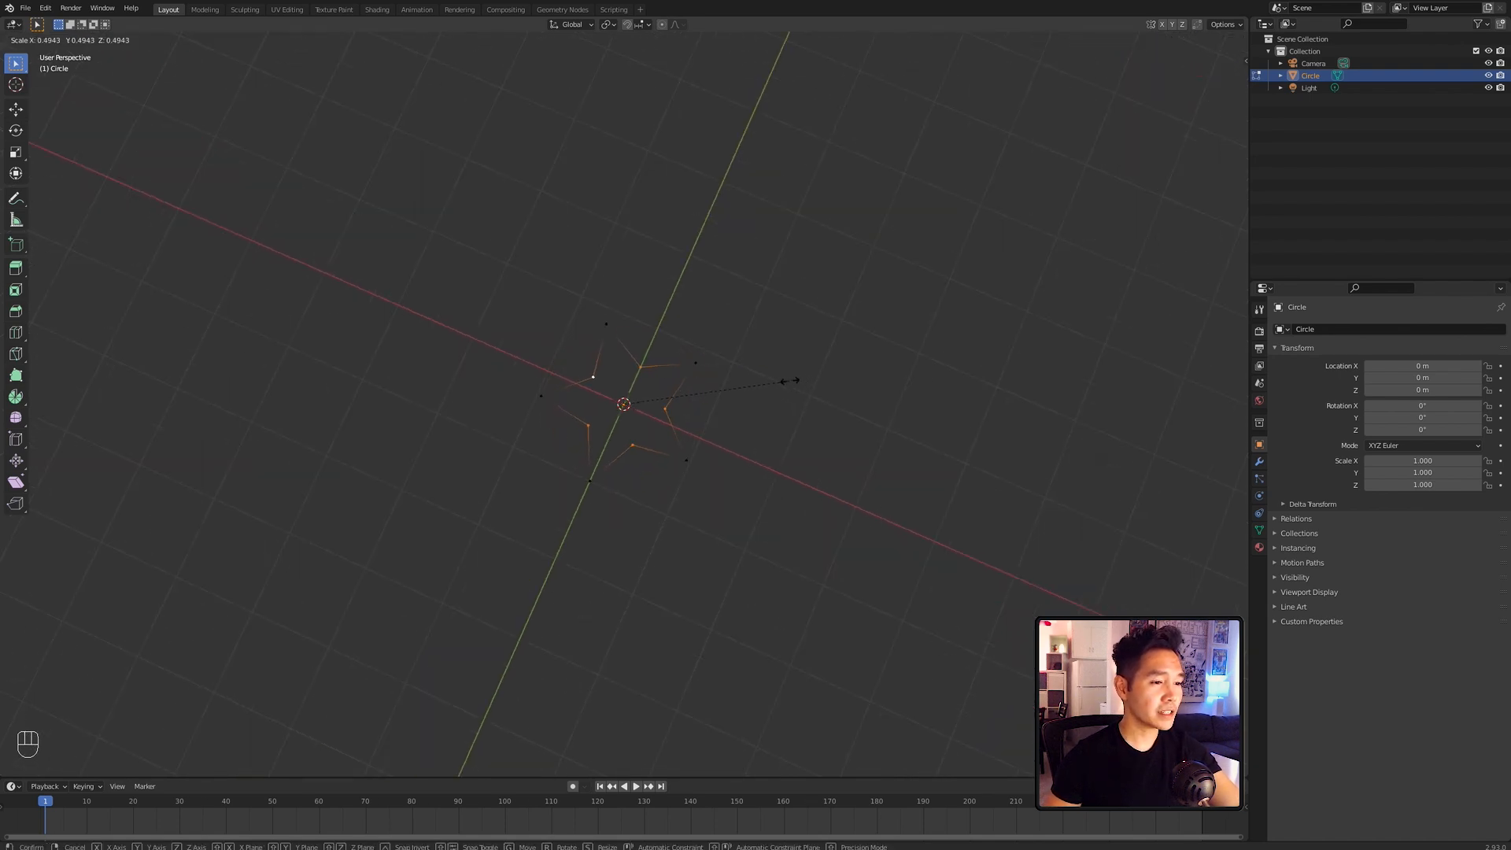
{"action": "left_click", "coordinate": [783, 377]}
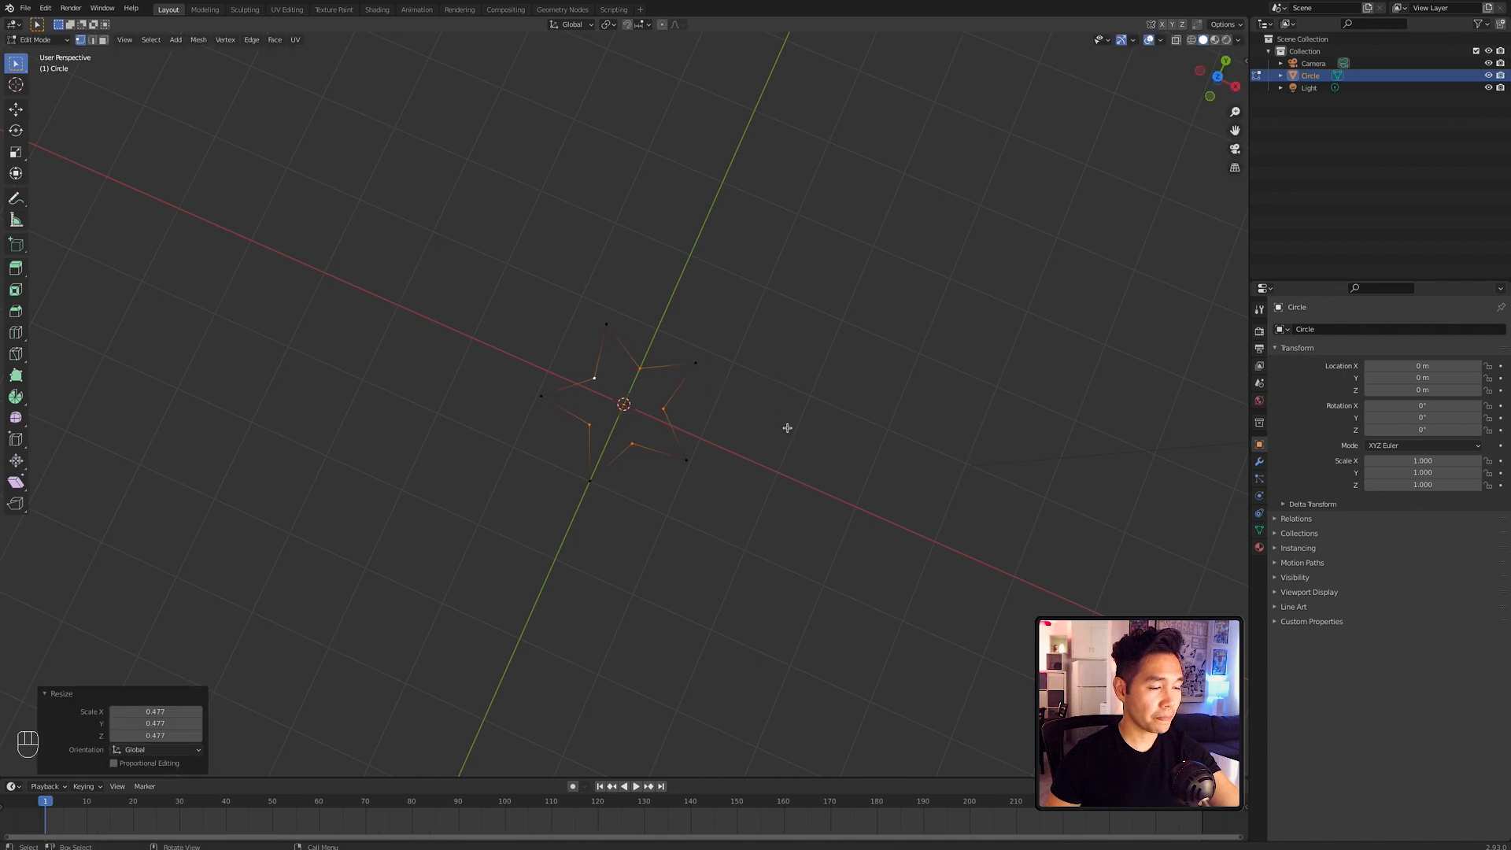
Step: Fill the whole star outline with a face and extrude it upward about 0.18 m
{"action": "key", "text": "a"}
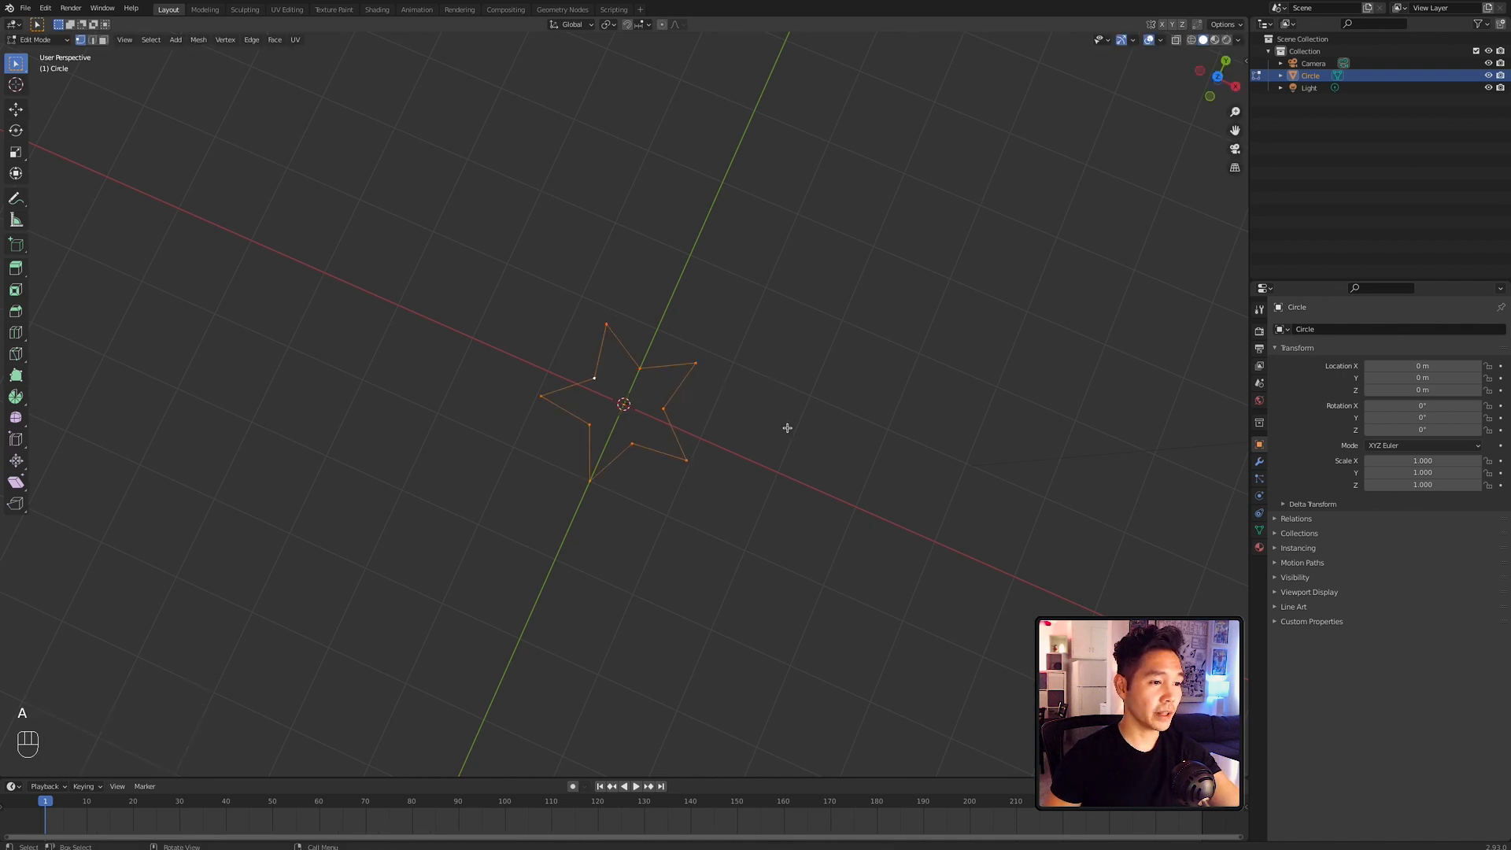
{"action": "key", "text": "f"}
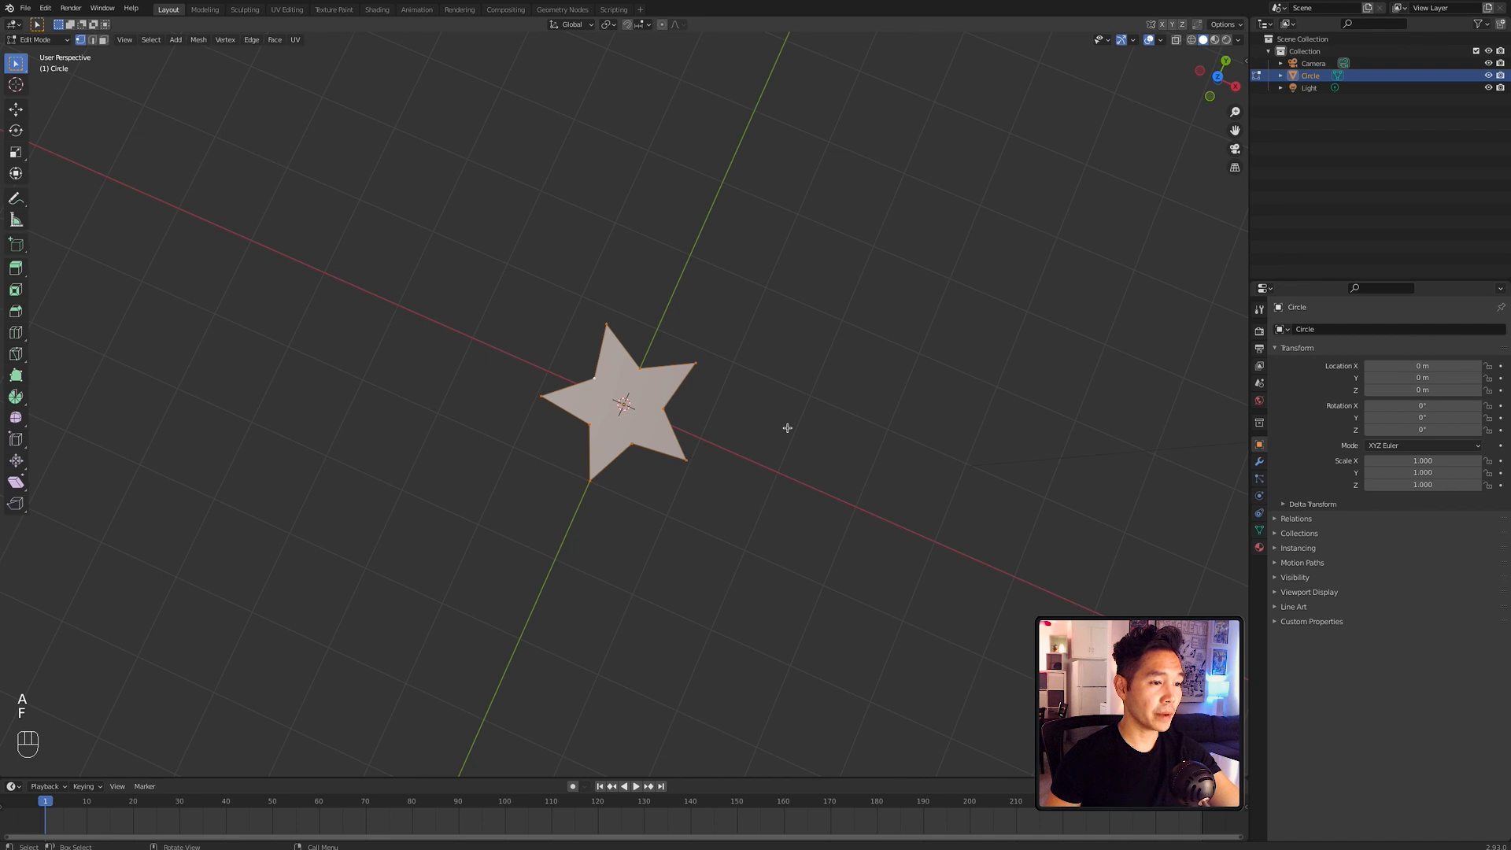
{"action": "middle_click_drag", "start_coordinate": [793, 451], "coordinate": [819, 496]}
{"action": "key", "text": "e"}
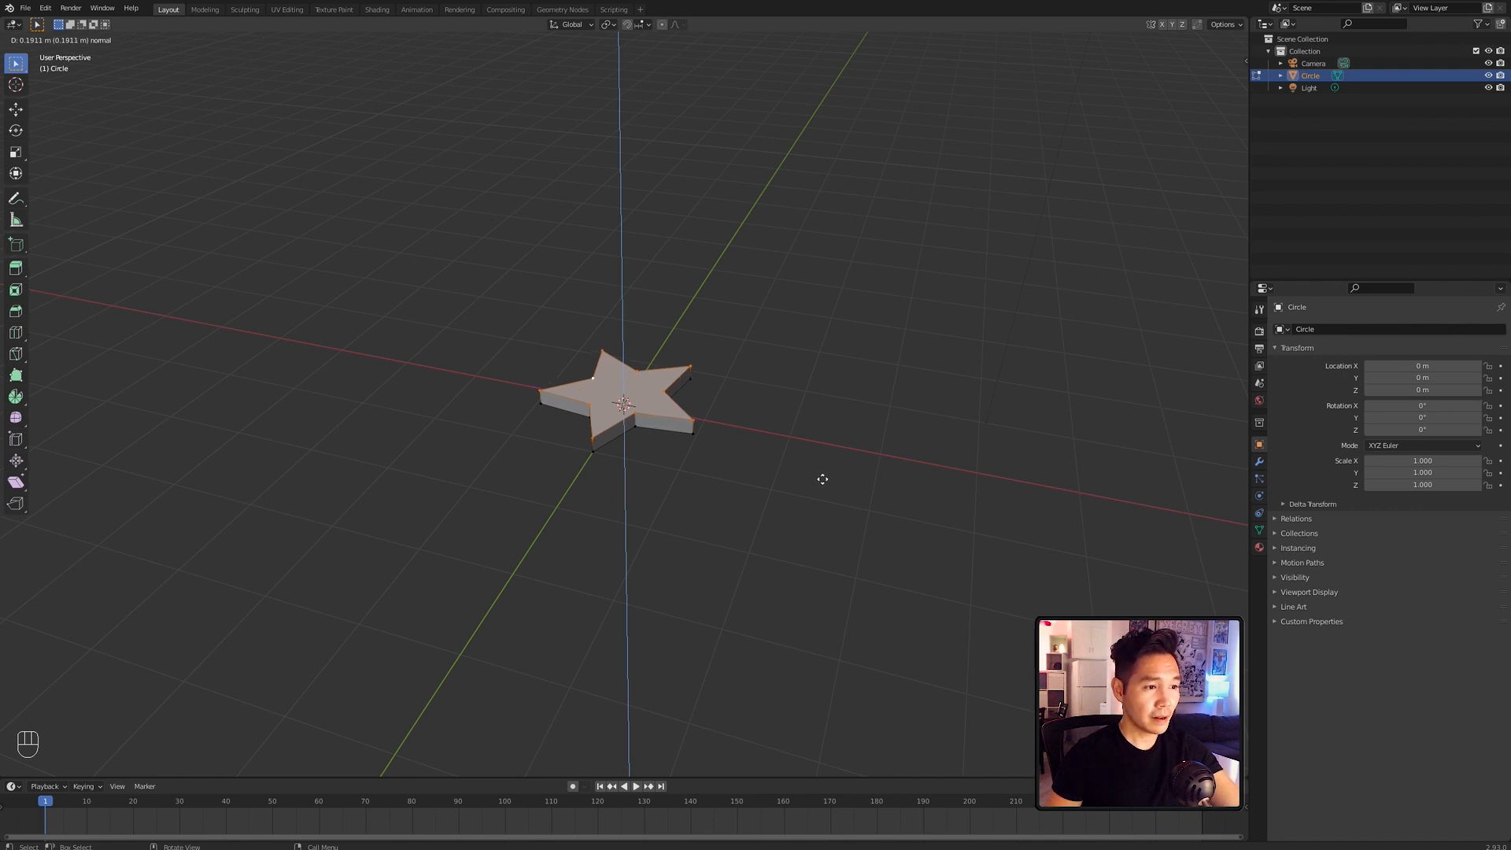
{"action": "left_click", "coordinate": [823, 480]}
{"action": "mouse_move", "coordinate": [837, 523]}
{"action": "middle_mouse_down"}
{"action": "mouse_move", "coordinate": [836, 485]}
{"action": "mouse_move", "coordinate": [823, 529]}
{"action": "middle_mouse_up"}
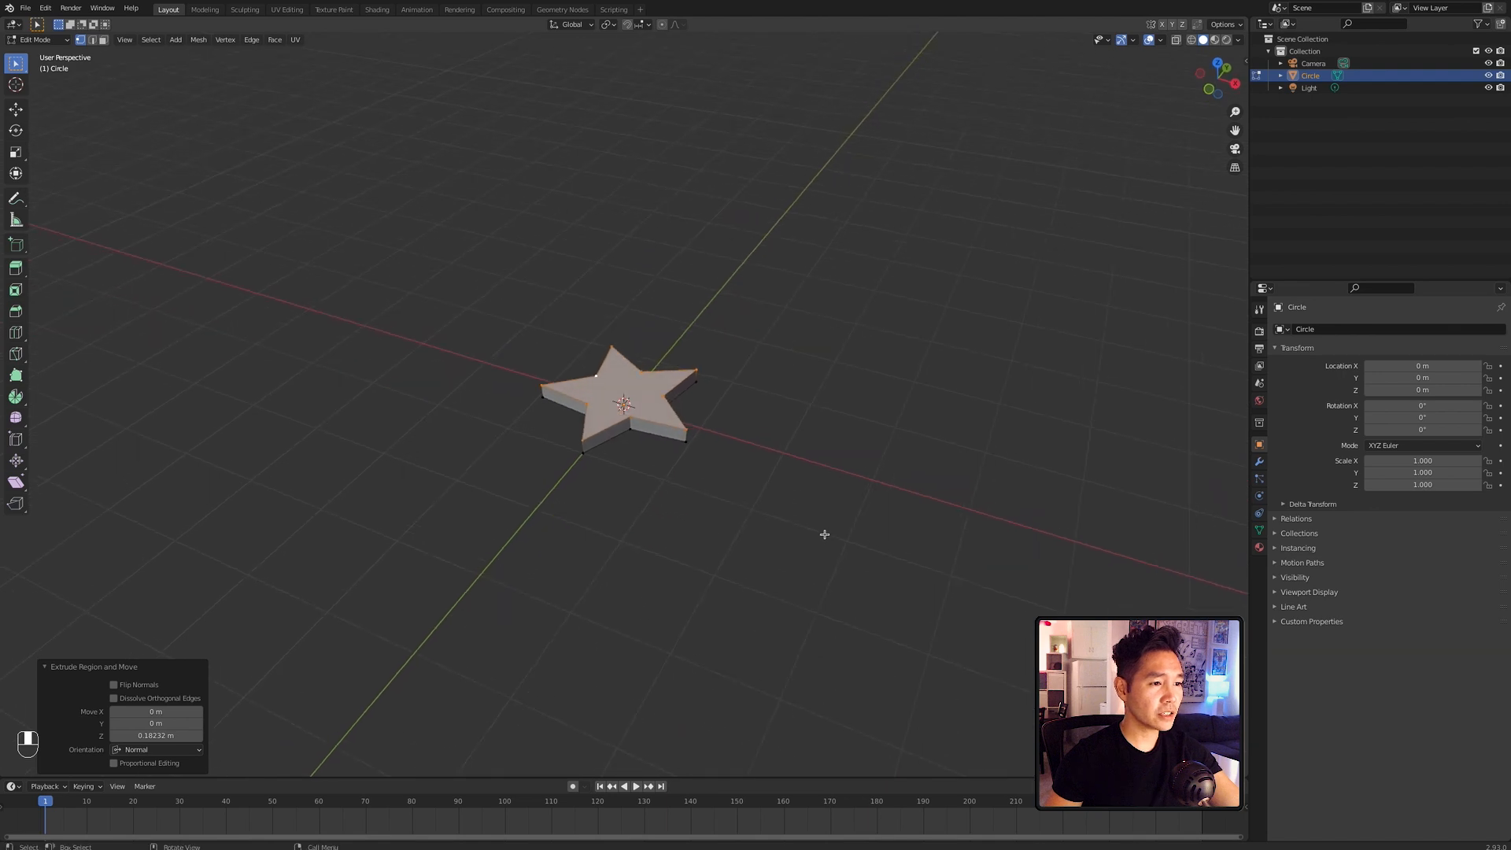
Step: Select the star's upper and lower faces and inset them by about 0.2 m
{"action": "scroll", "coordinate": [834, 531], "scroll_direction": "up", "scroll_amount": 2}
{"action": "key", "text": "3"}
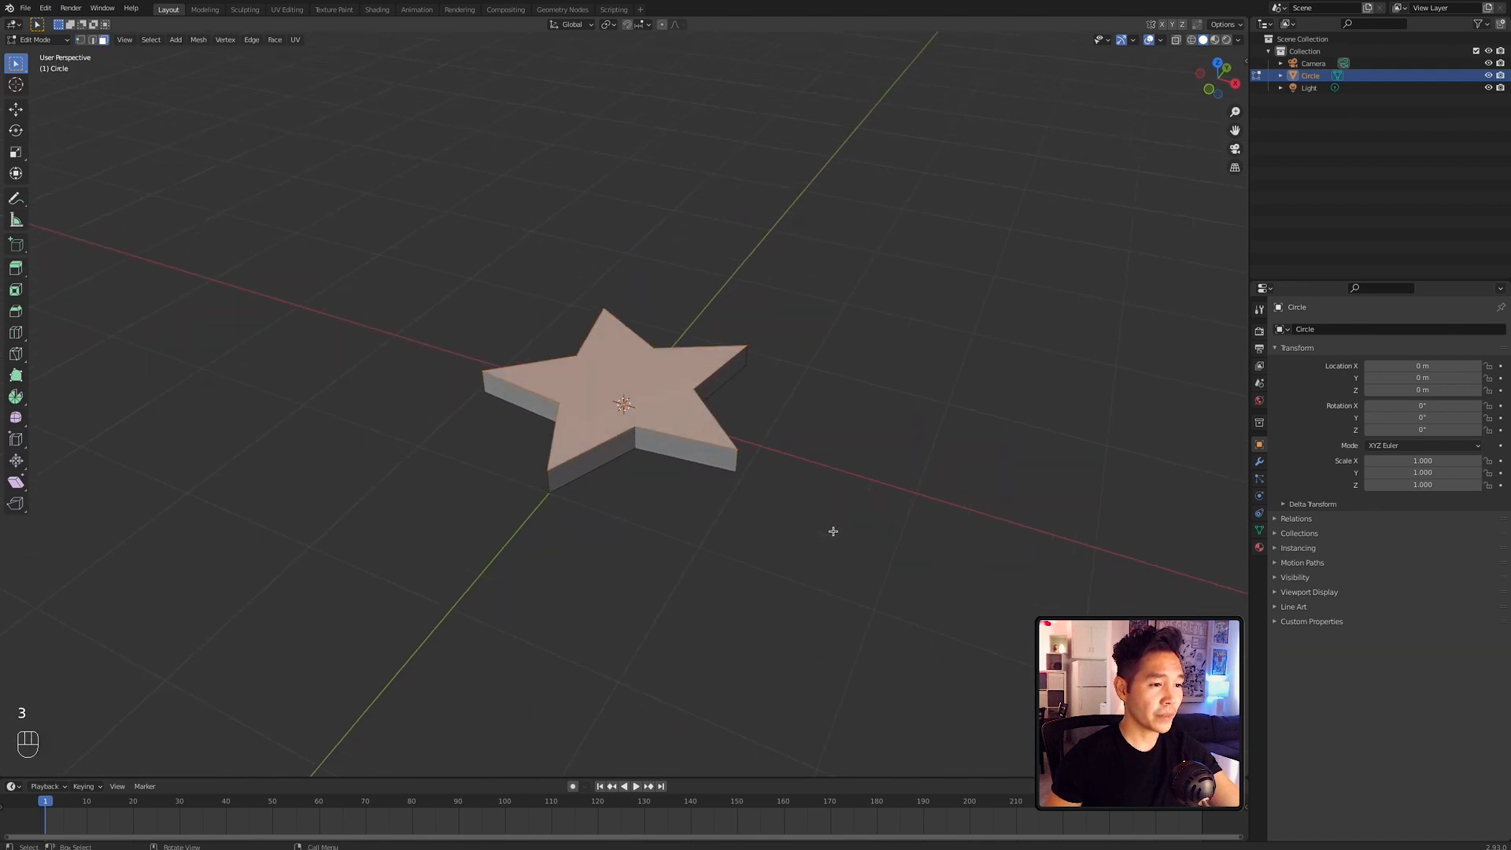
{"action": "middle_click_drag", "start_coordinate": [739, 506], "coordinate": [724, 401]}
{"action": "left_click", "coordinate": [724, 402]}
{"action": "middle_click_drag", "start_coordinate": [814, 311], "coordinate": [864, 435]}
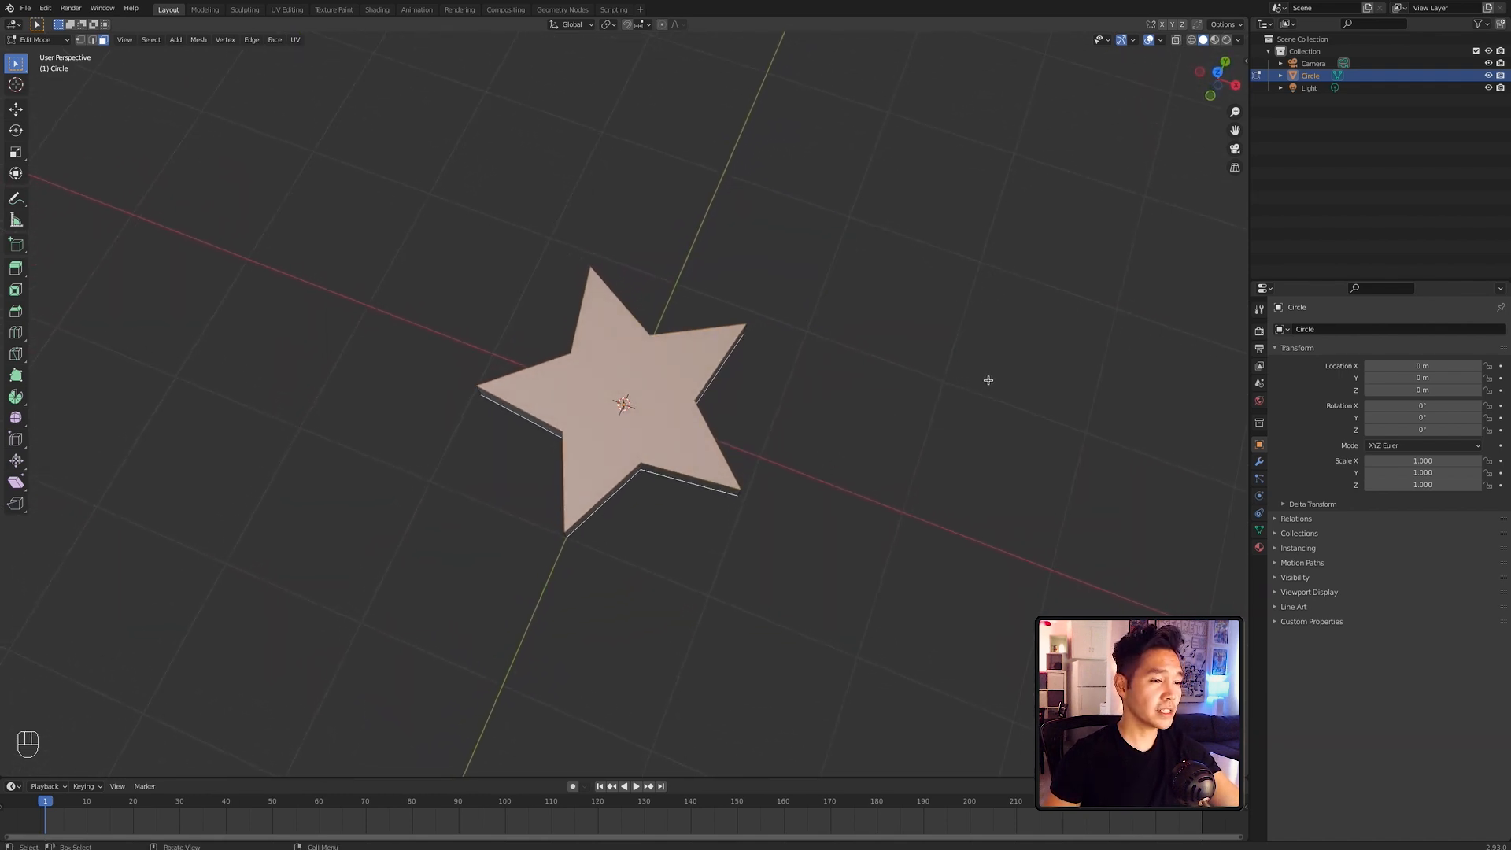
{"action": "key", "text": "i"}
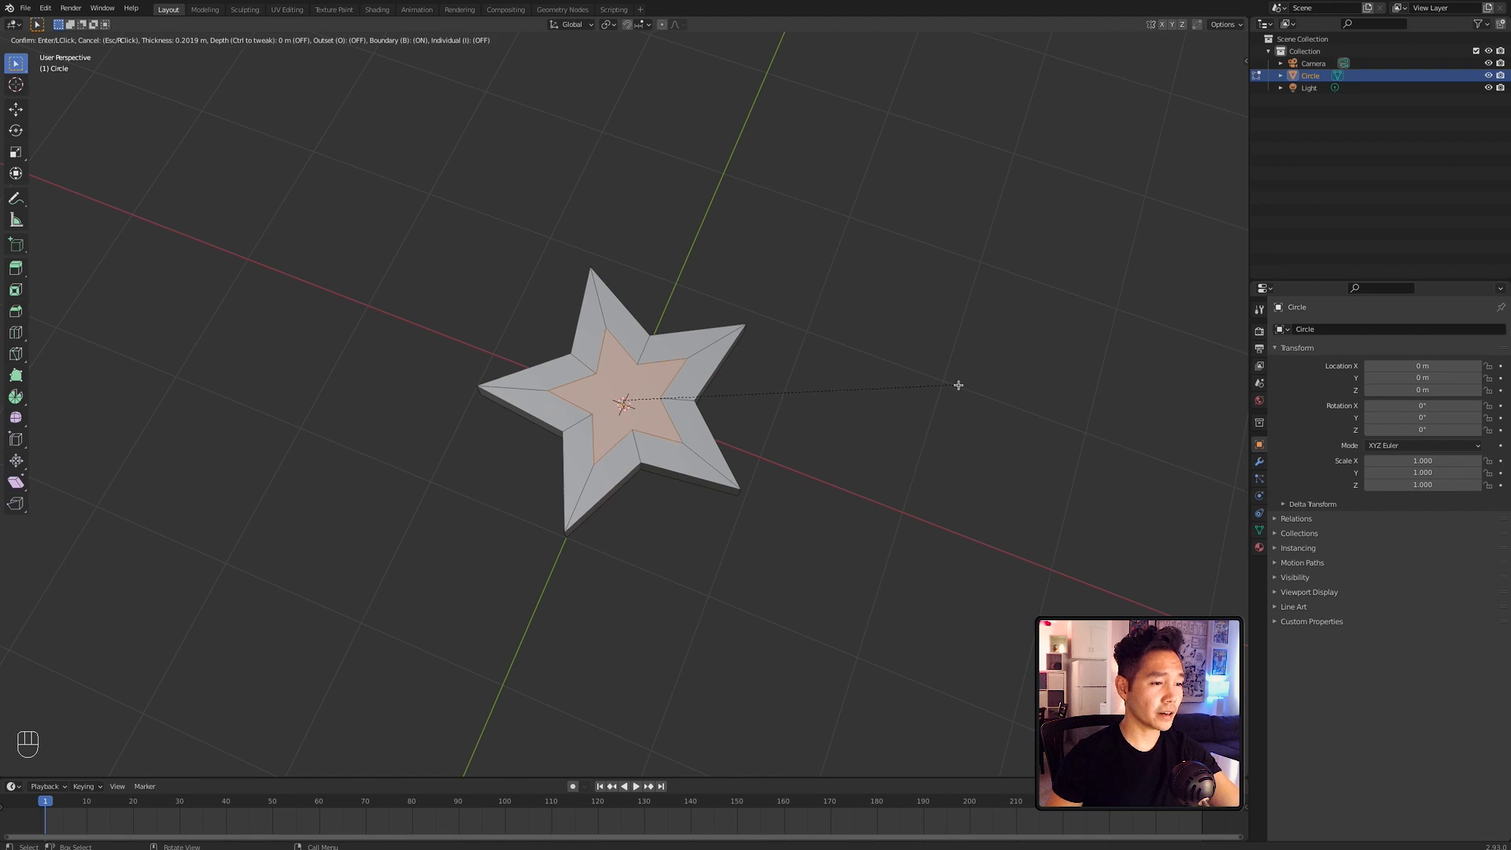
{"action": "left_click", "coordinate": [961, 383]}
{"action": "middle_click_drag", "start_coordinate": [961, 383], "coordinate": [814, 449]}
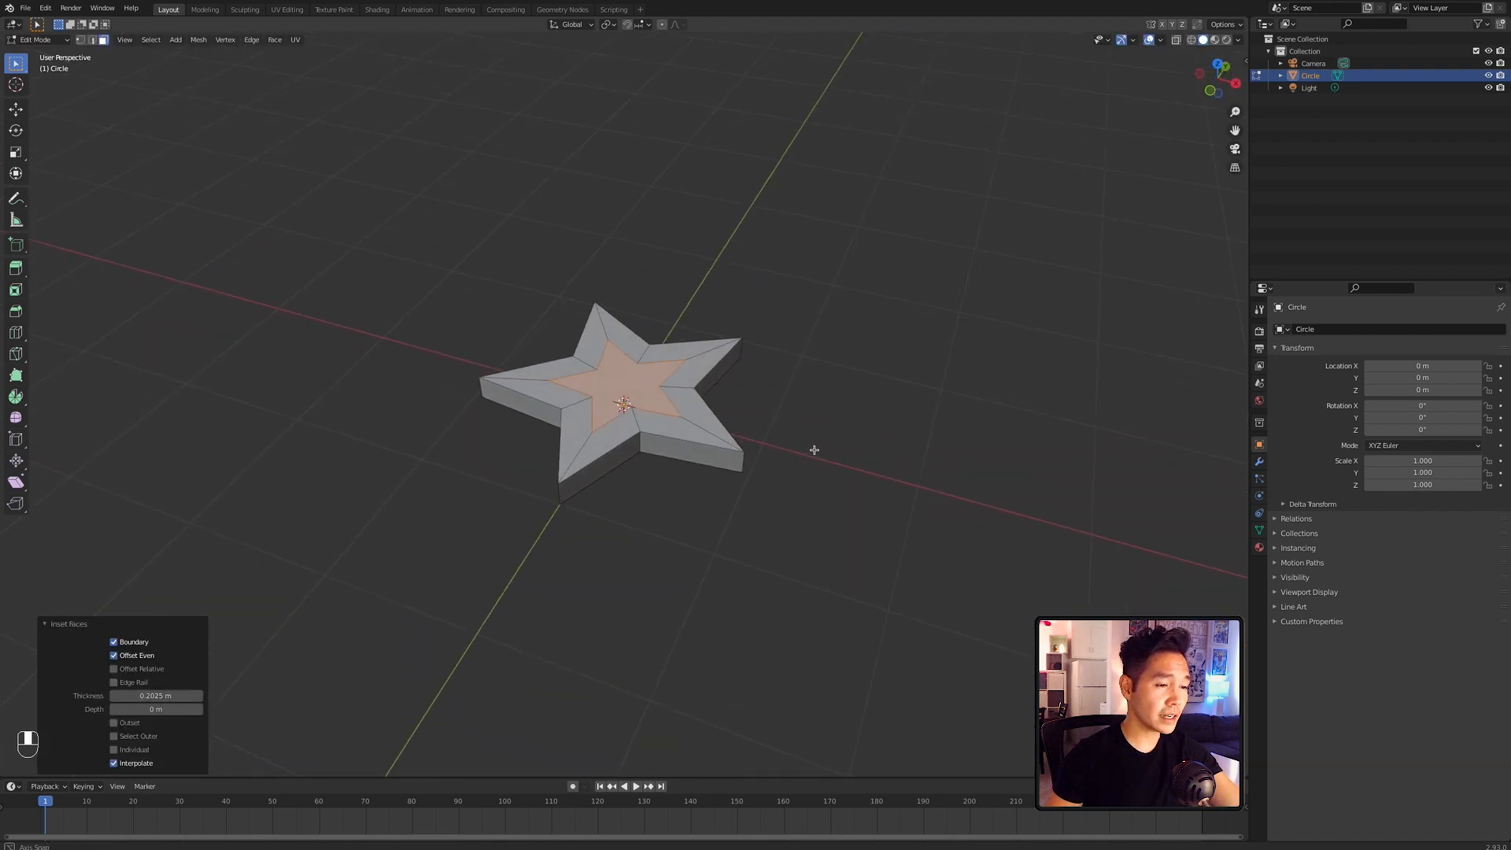
Step: Scale the inset faces about 3 times along Z so both sides bulge outward, and return to Object Mode
{"action": "key", "text": "s"}
{"action": "key", "text": "z"}
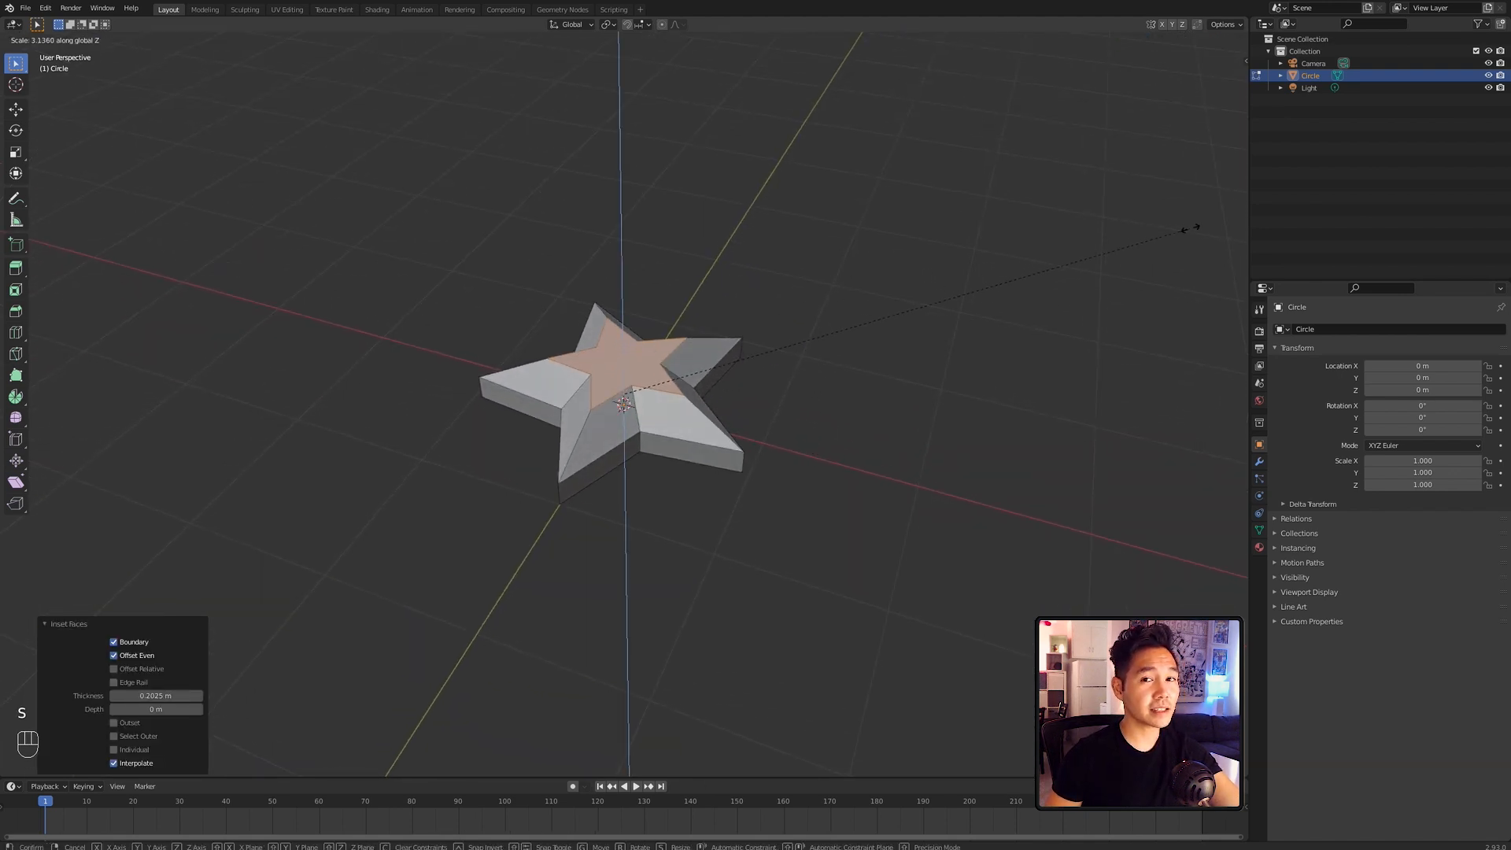
{"action": "left_click", "coordinate": [1171, 253]}
{"action": "middle_click_drag", "start_coordinate": [1170, 252], "coordinate": [989, 378]}
{"action": "key", "text": "Tab"}
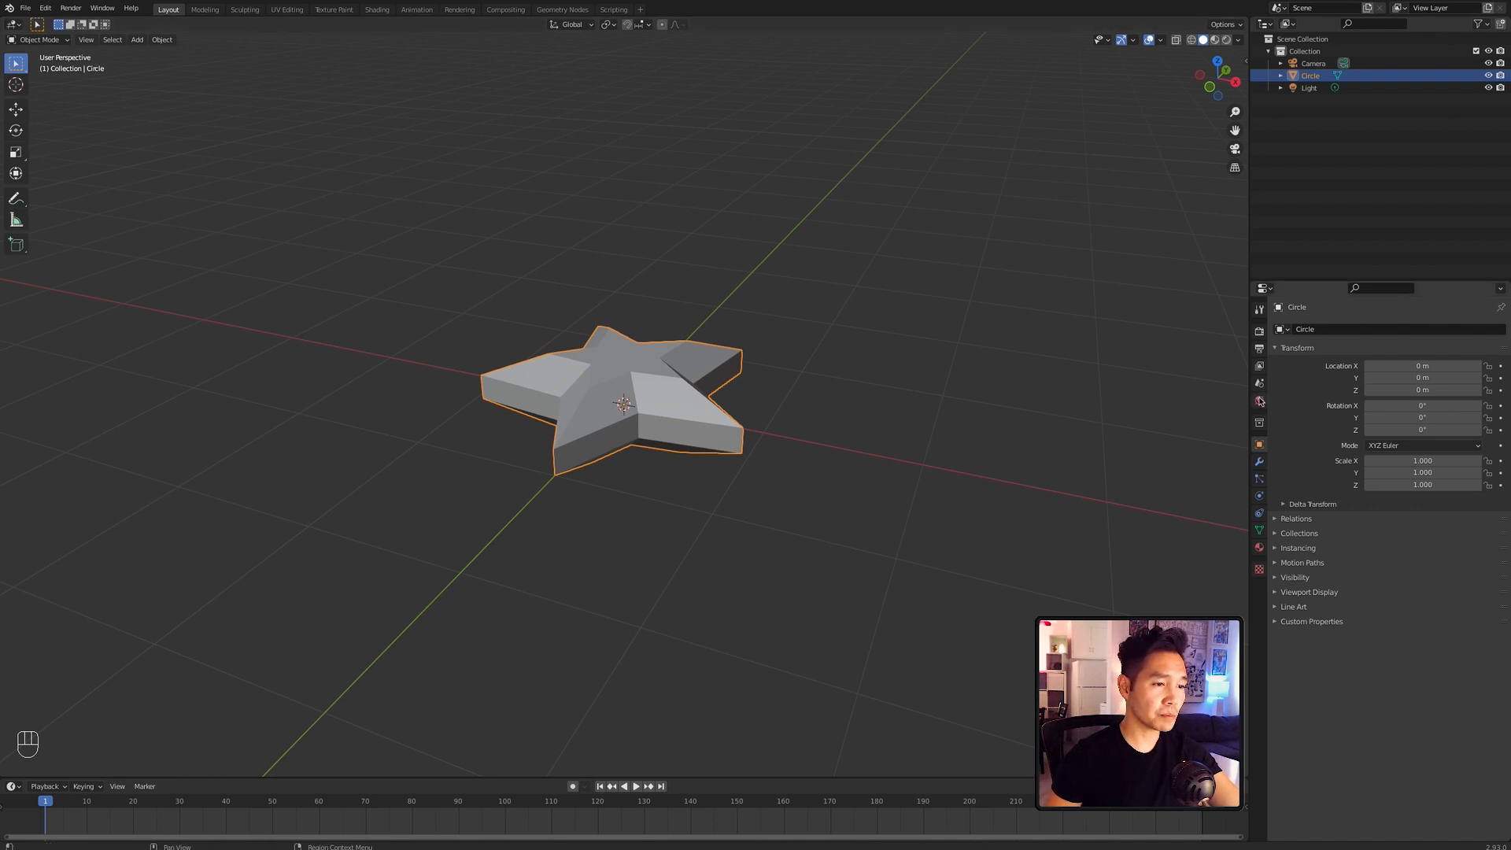
Step: Add a Subdivision Surface modifier with viewport level 3 to the star
{"action": "left_click", "coordinate": [1259, 461]}
{"action": "left_click", "coordinate": [1315, 331]}
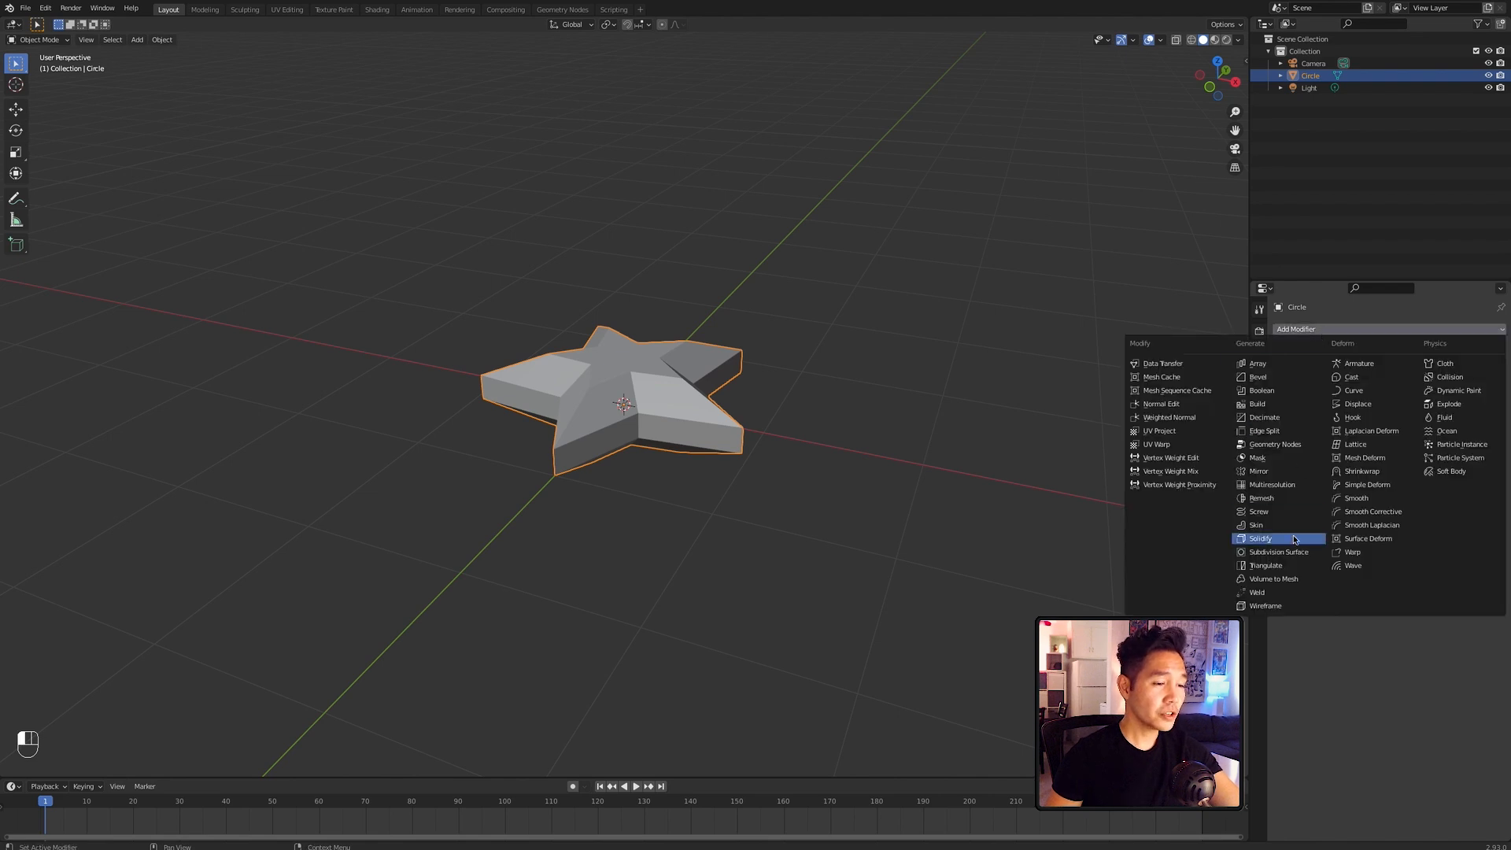
{"action": "left_click", "coordinate": [941, 512]}
{"action": "left_click", "coordinate": [638, 425]}
{"action": "key", "text": "super"}
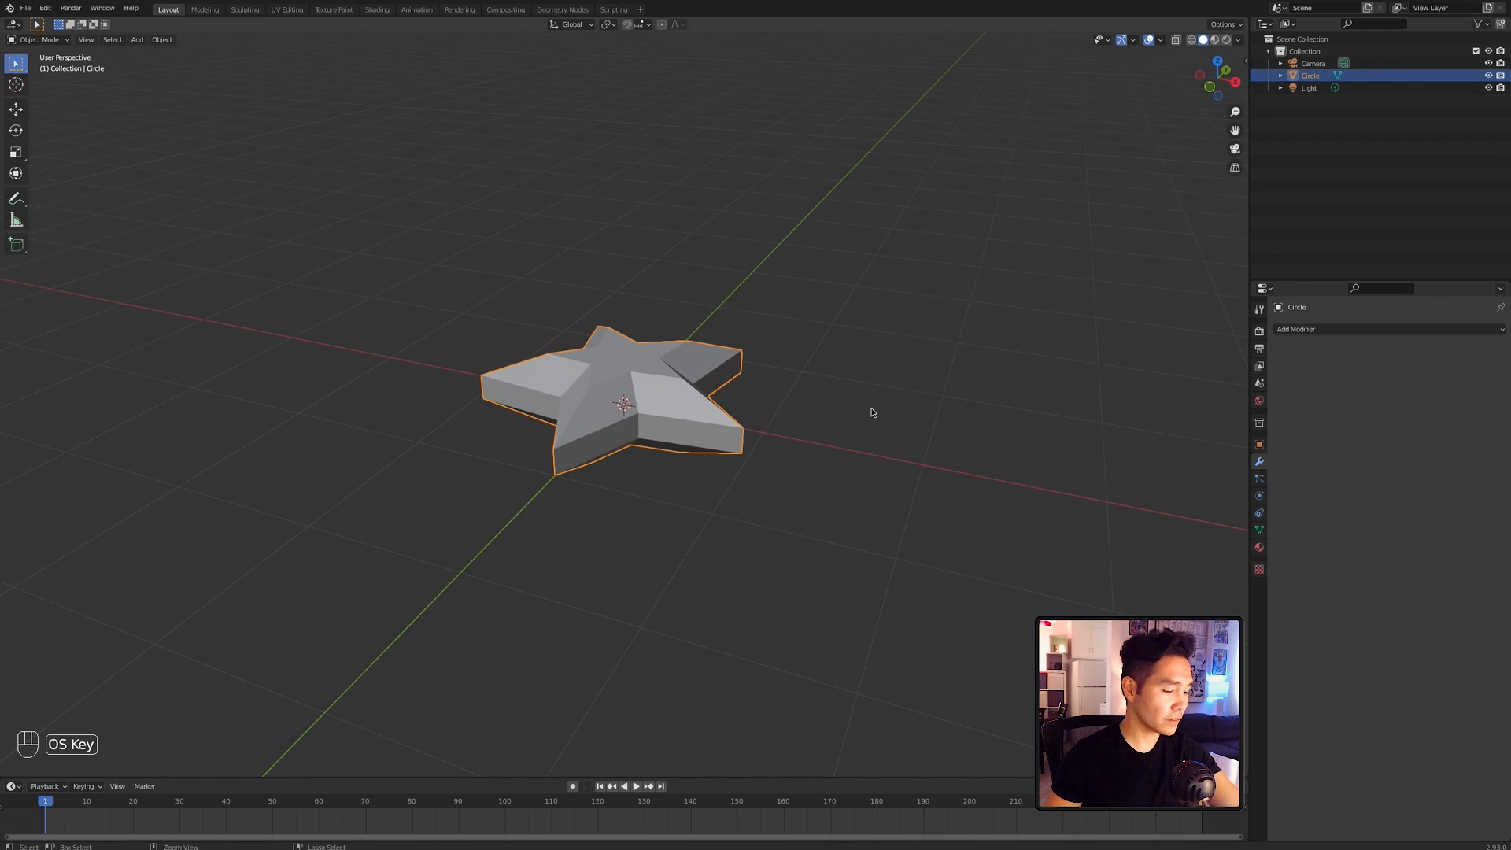
{"action": "key", "text": "ctrl+3"}
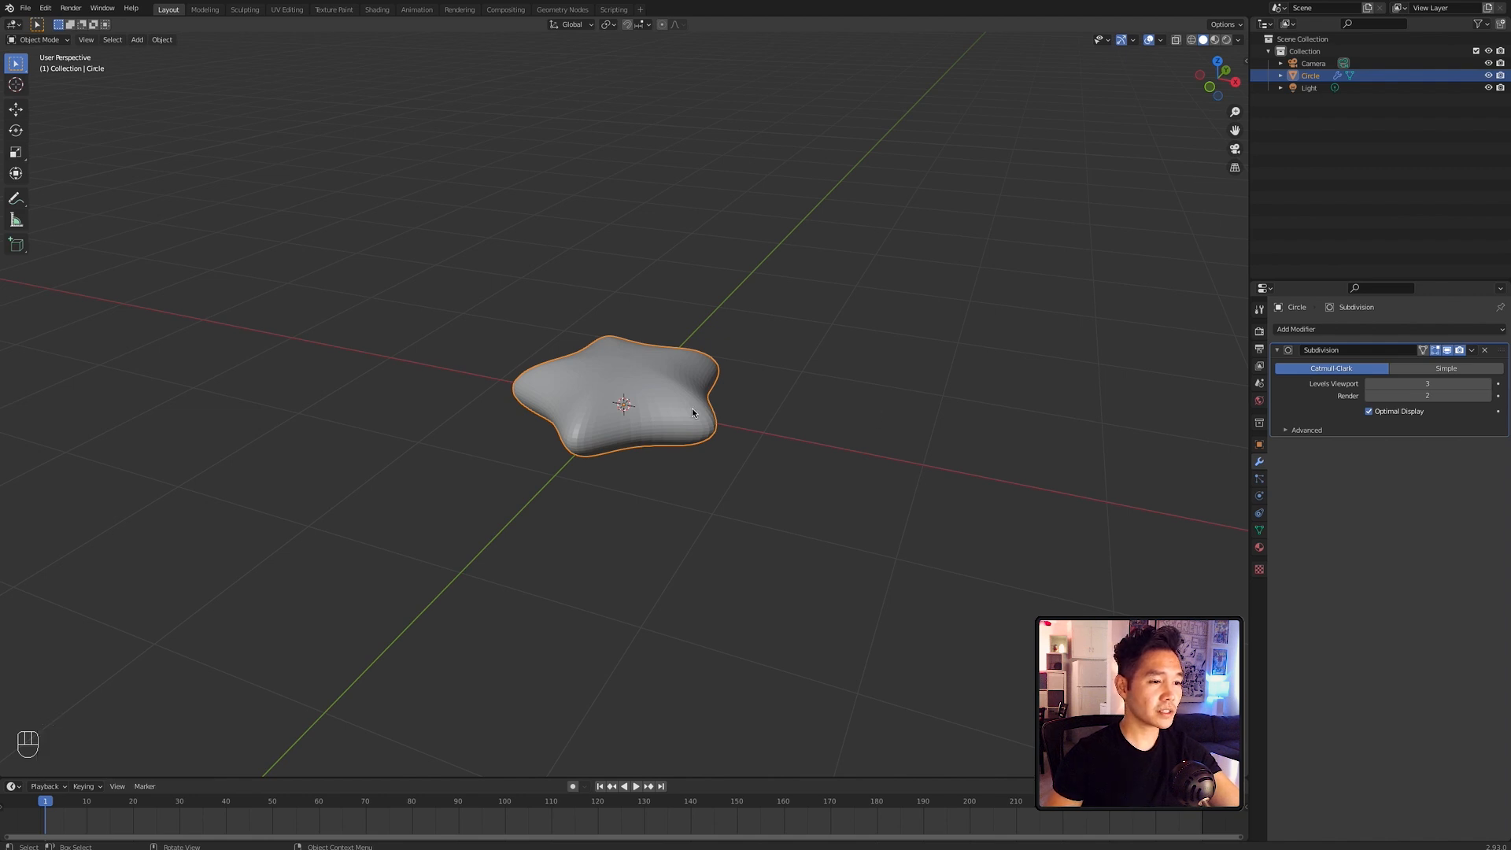
Step: In Edit Mode, add a loop cut to each of the two front star arms and slide them toward the tips
{"action": "key", "text": "Tab"}
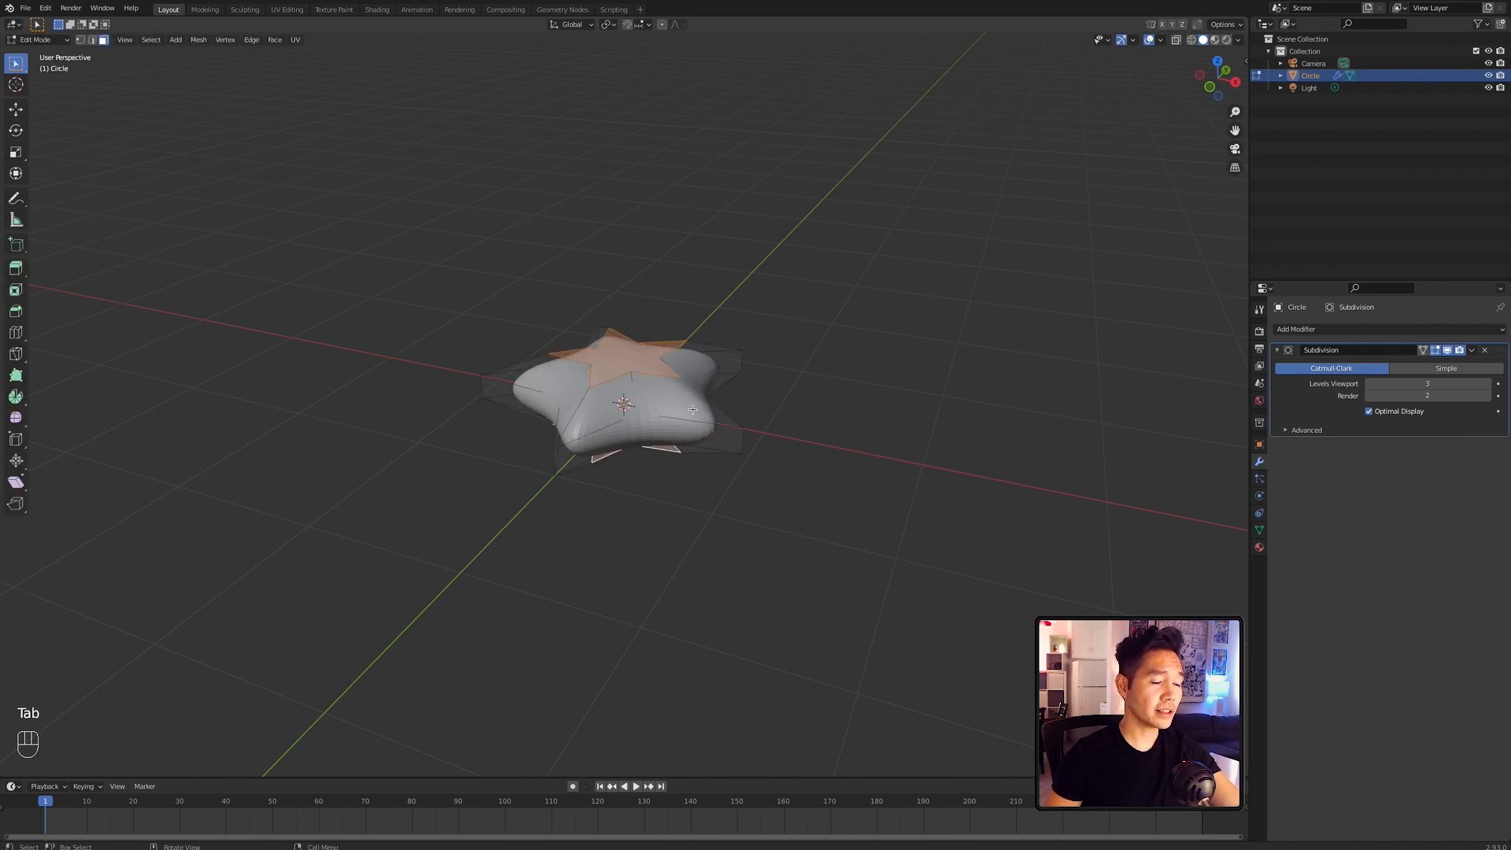
{"action": "left_click", "coordinate": [773, 414]}
{"action": "middle_click_drag", "start_coordinate": [798, 456], "coordinate": [789, 442]}
{"action": "scroll", "coordinate": [789, 442], "scroll_direction": "up", "scroll_amount": 4}
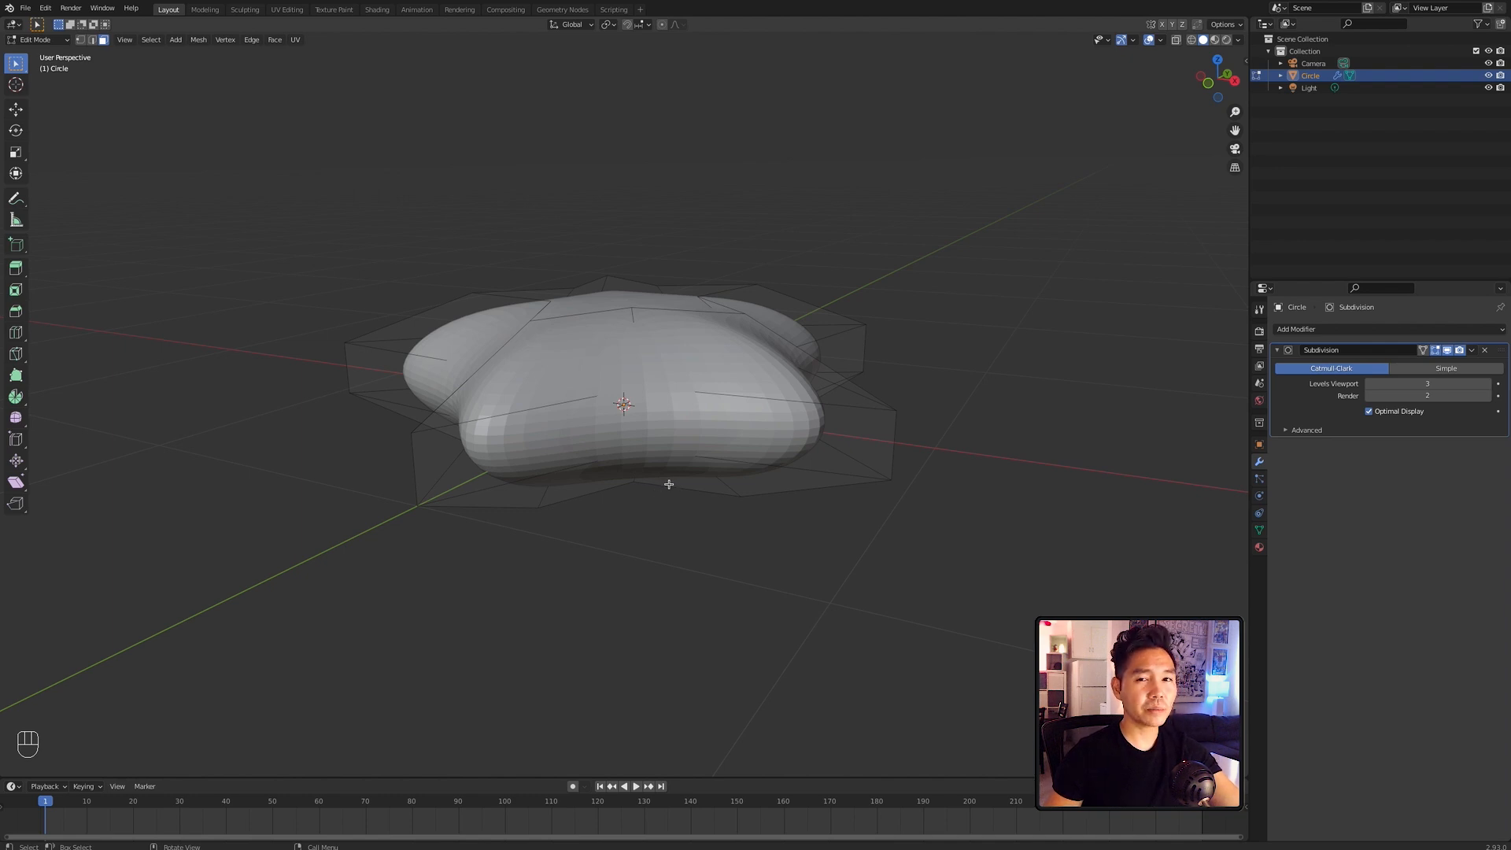
{"action": "key", "text": "super+r"}
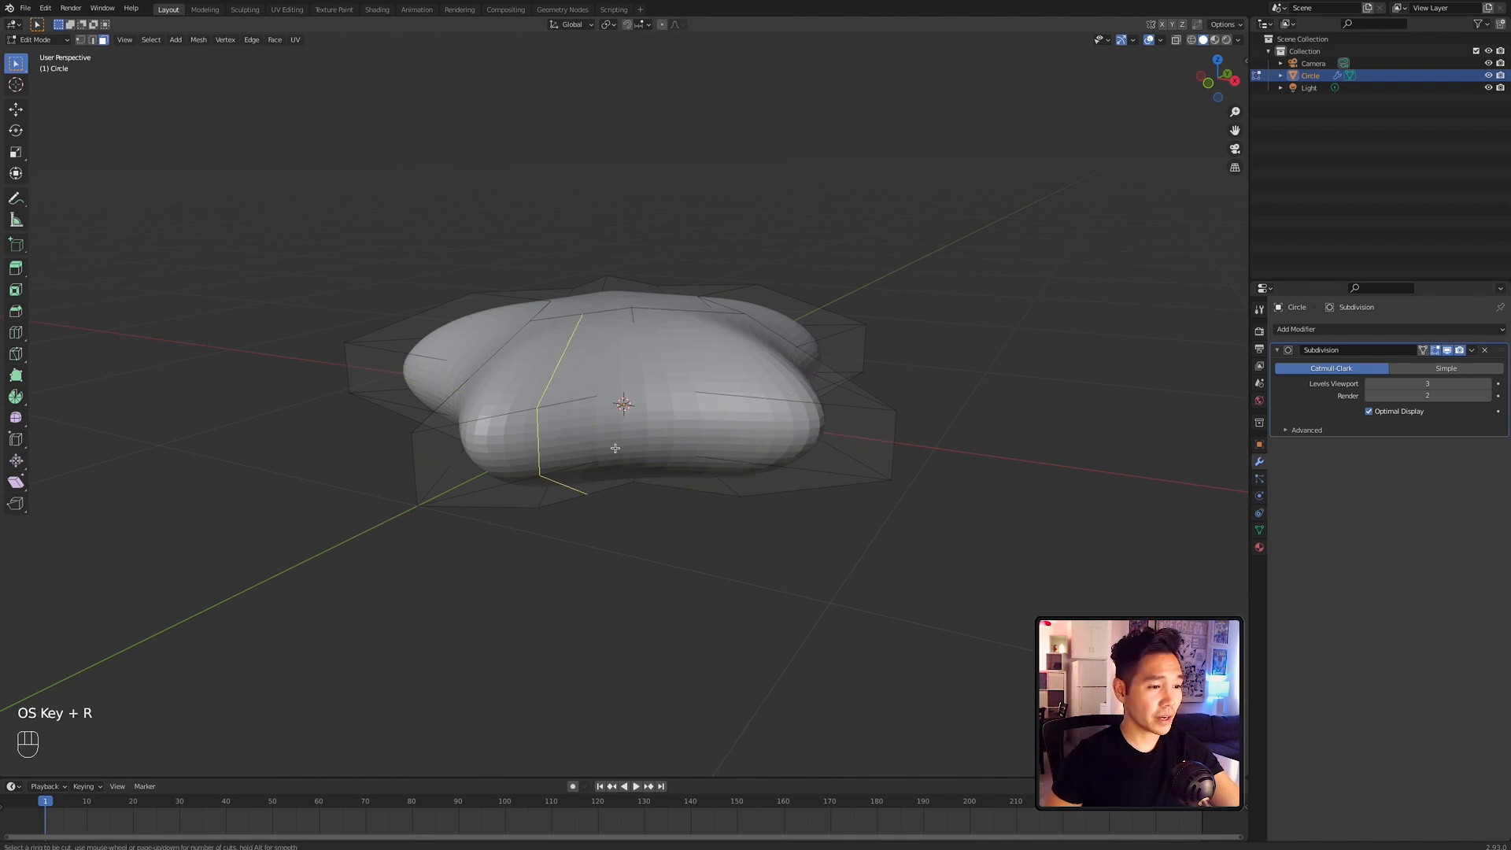
{"action": "left_click_drag", "start_coordinate": [615, 448], "coordinate": [456, 467]}
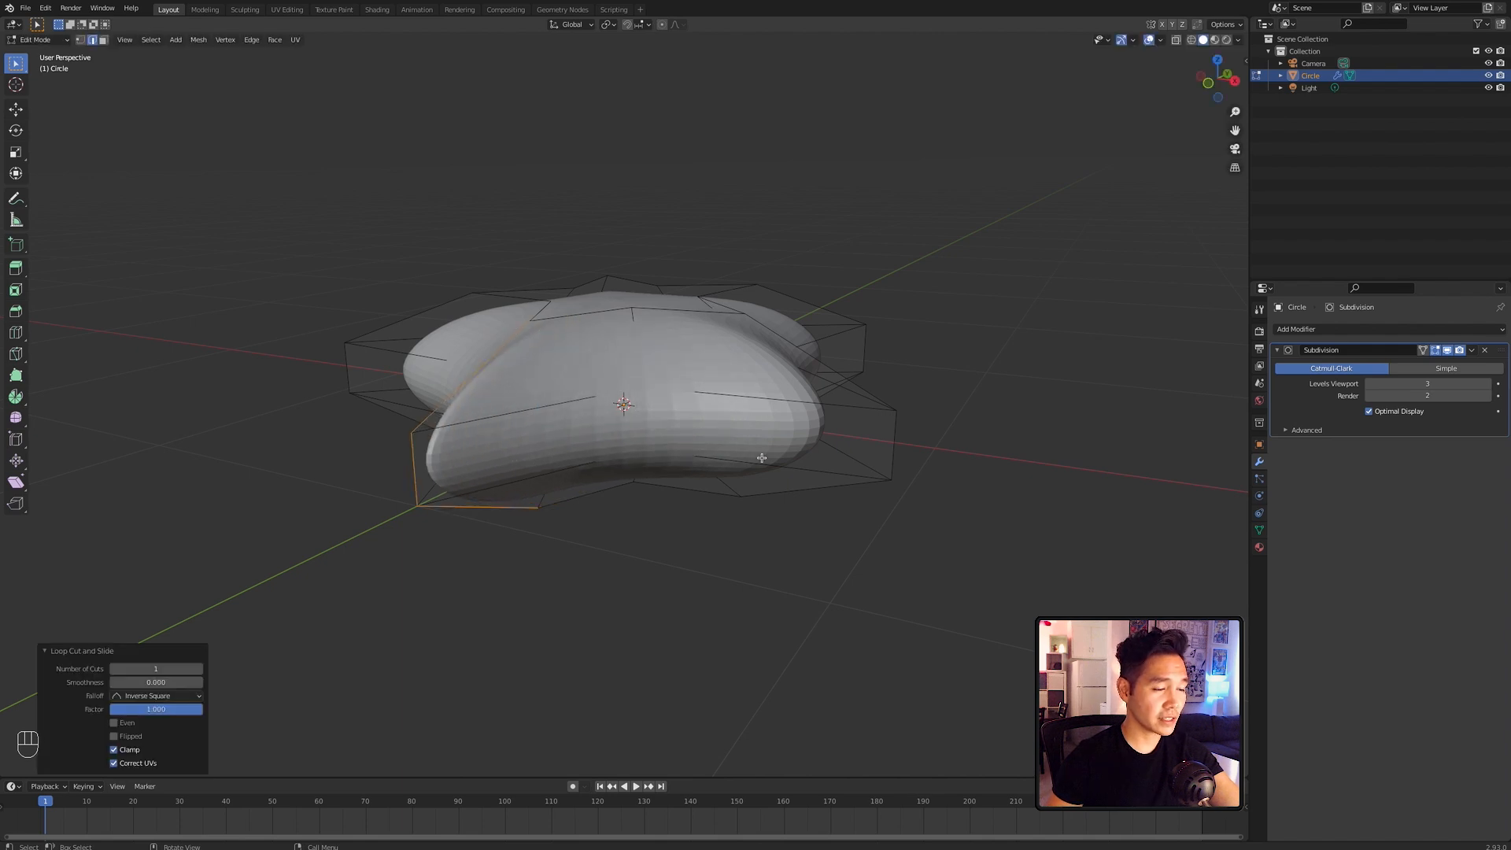
{"action": "key", "text": "super+r"}
{"action": "left_click", "coordinate": [862, 418]}
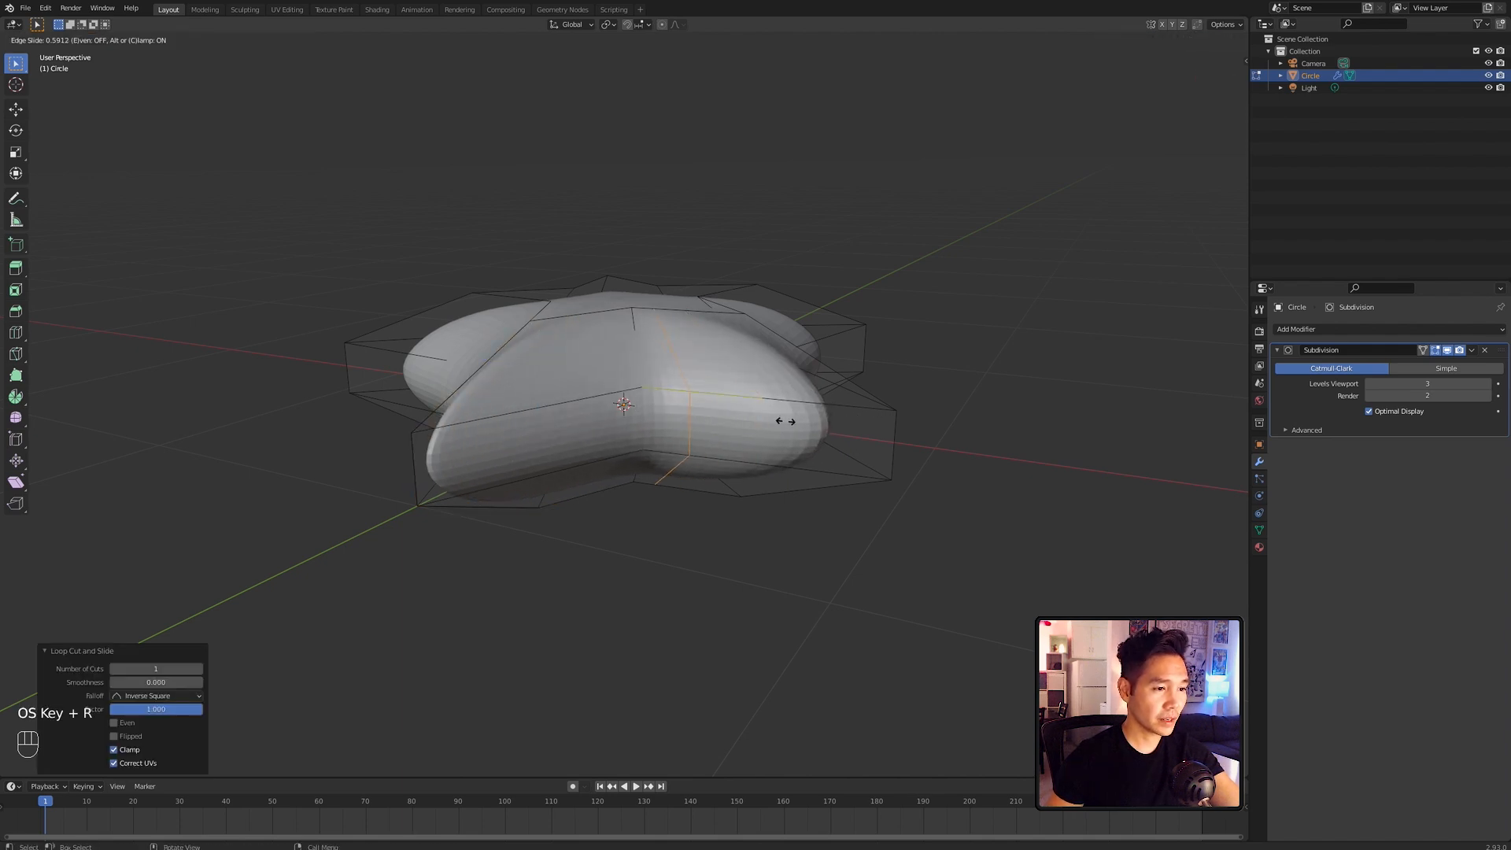
{"action": "left_click", "coordinate": [738, 422]}
Step: Work around the star adding loop cuts slid to the remaining tips to sharpen all points, and return to Object Mode
{"action": "middle_click_drag", "start_coordinate": [993, 426], "coordinate": [787, 425]}
{"action": "key", "text": "super+r"}
{"action": "left_click", "coordinate": [600, 408]}
{"action": "left_click", "coordinate": [474, 424]}
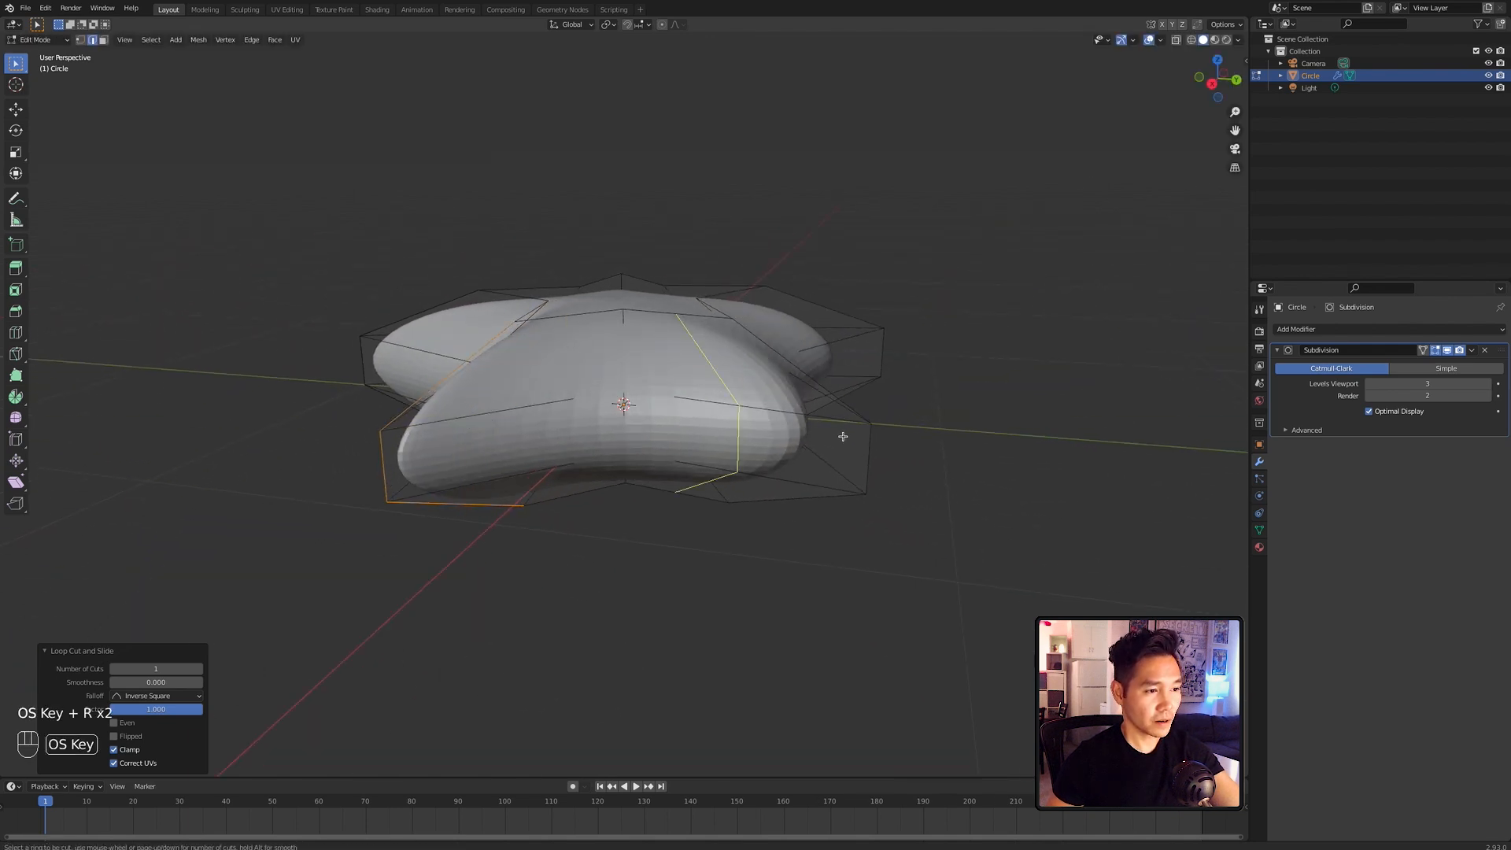
{"action": "key", "text": "super+r"}
{"action": "left_click", "coordinate": [835, 434]}
{"action": "middle_click_drag", "start_coordinate": [1012, 430], "coordinate": [823, 429]}
{"action": "key", "text": "super+r"}
{"action": "left_click", "coordinate": [586, 413]}
{"action": "key", "text": "super+r"}
{"action": "middle_click_drag", "start_coordinate": [1021, 447], "coordinate": [834, 438]}
{"action": "key", "text": "super+r"}
{"action": "key", "text": "super+r"}
{"action": "key", "text": "super+r"}
{"action": "key", "text": "super+r"}
{"action": "left_click", "coordinate": [724, 423]}
{"action": "middle_click_drag", "start_coordinate": [726, 401], "coordinate": [701, 457]}
{"action": "scroll", "coordinate": [681, 380], "scroll_direction": "down", "scroll_amount": 6}
{"action": "key", "text": "Tab"}
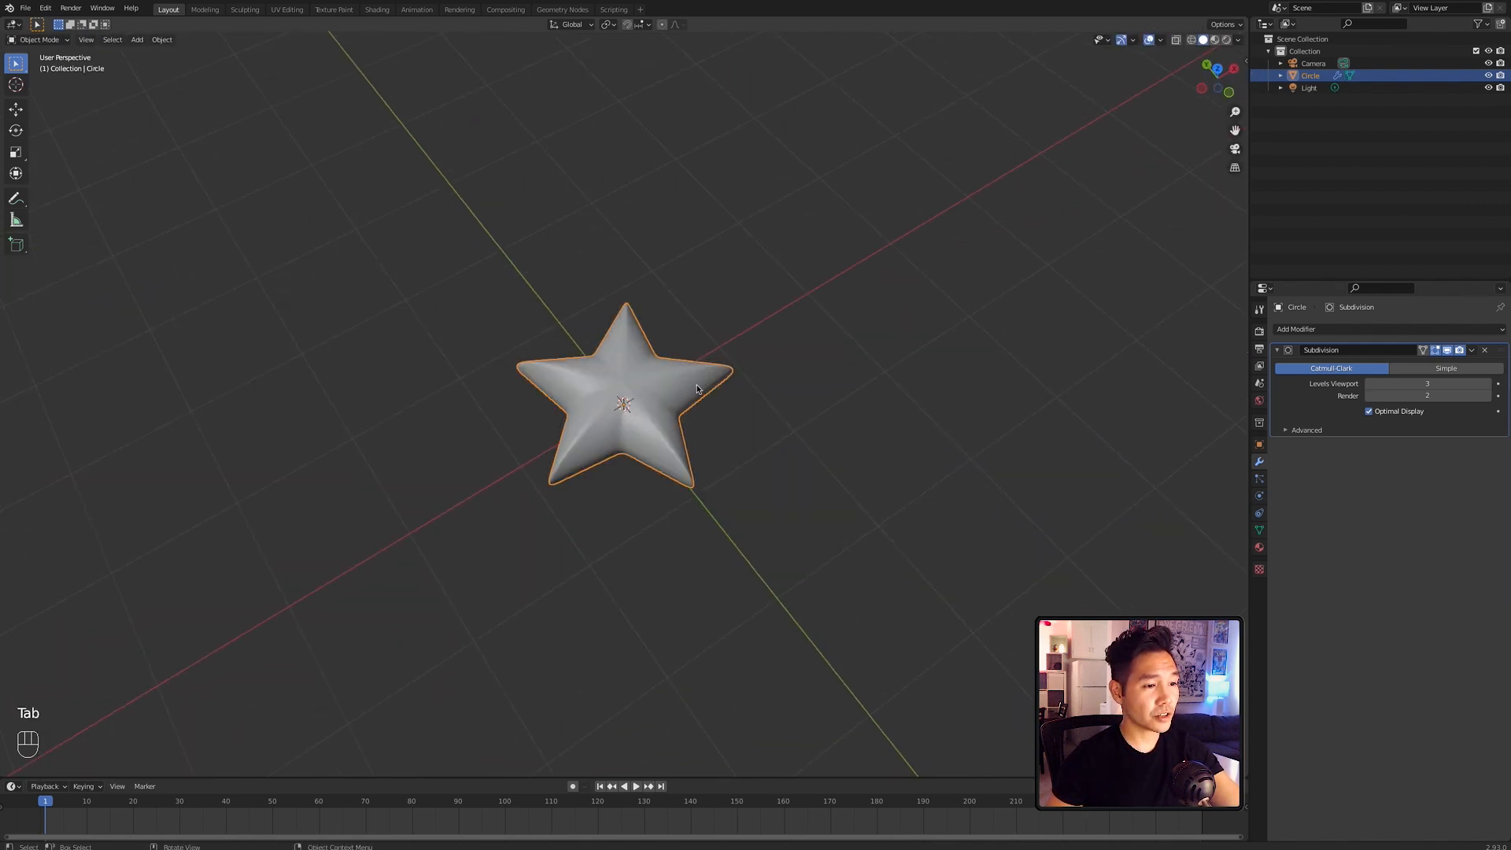
Step: Rotate the star 90° around the X axis to stand it upright
{"action": "type", "text": "rx90"}
{"action": "key", "text": "Return"}
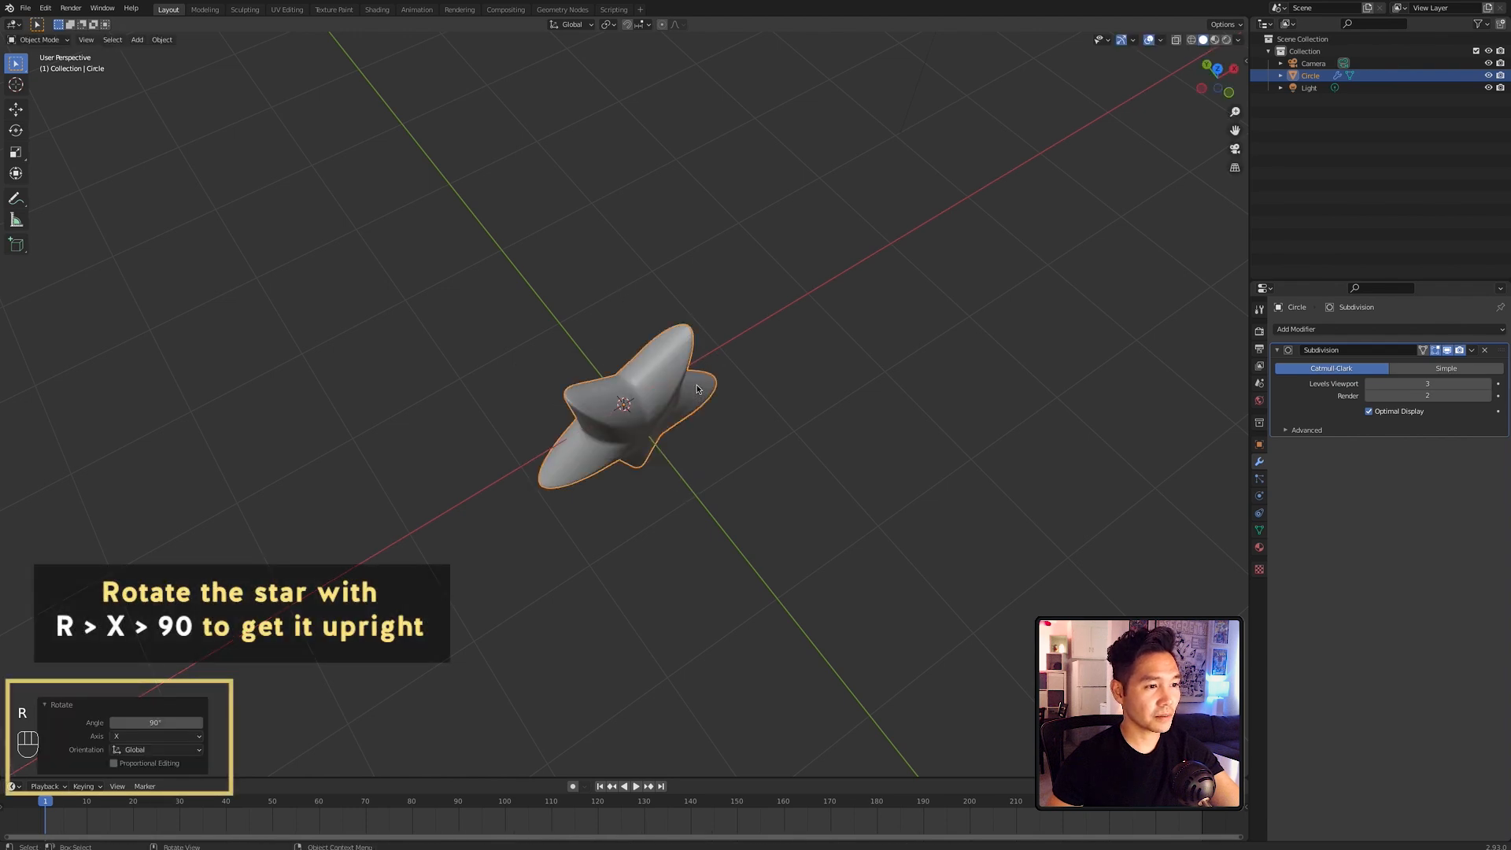
{"action": "middle_click_drag", "start_coordinate": [914, 397], "coordinate": [814, 317]}
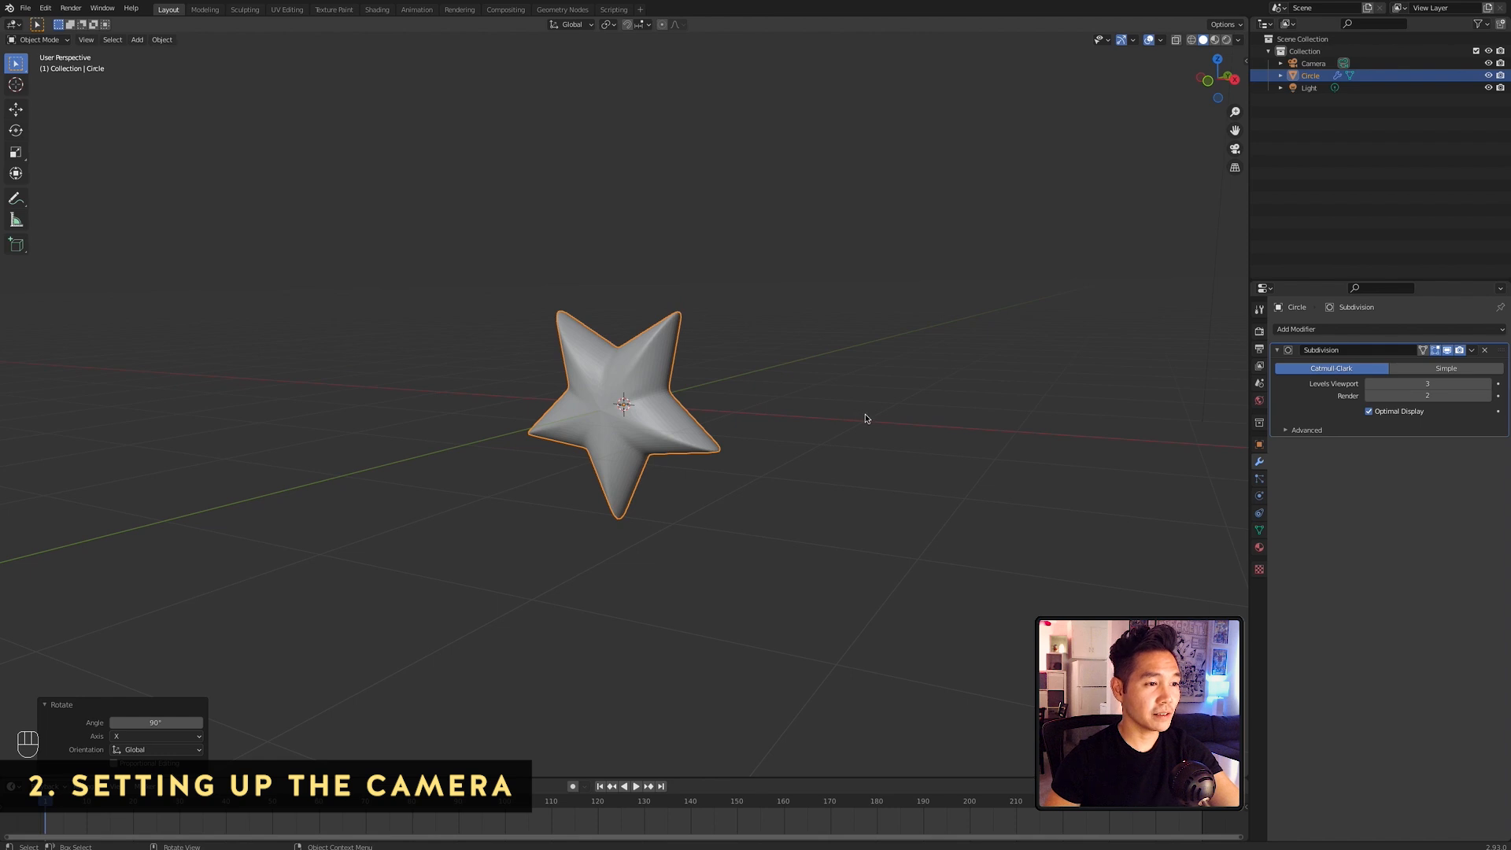
{"action": "scroll", "coordinate": [866, 419], "scroll_direction": "down", "scroll_amount": 3}
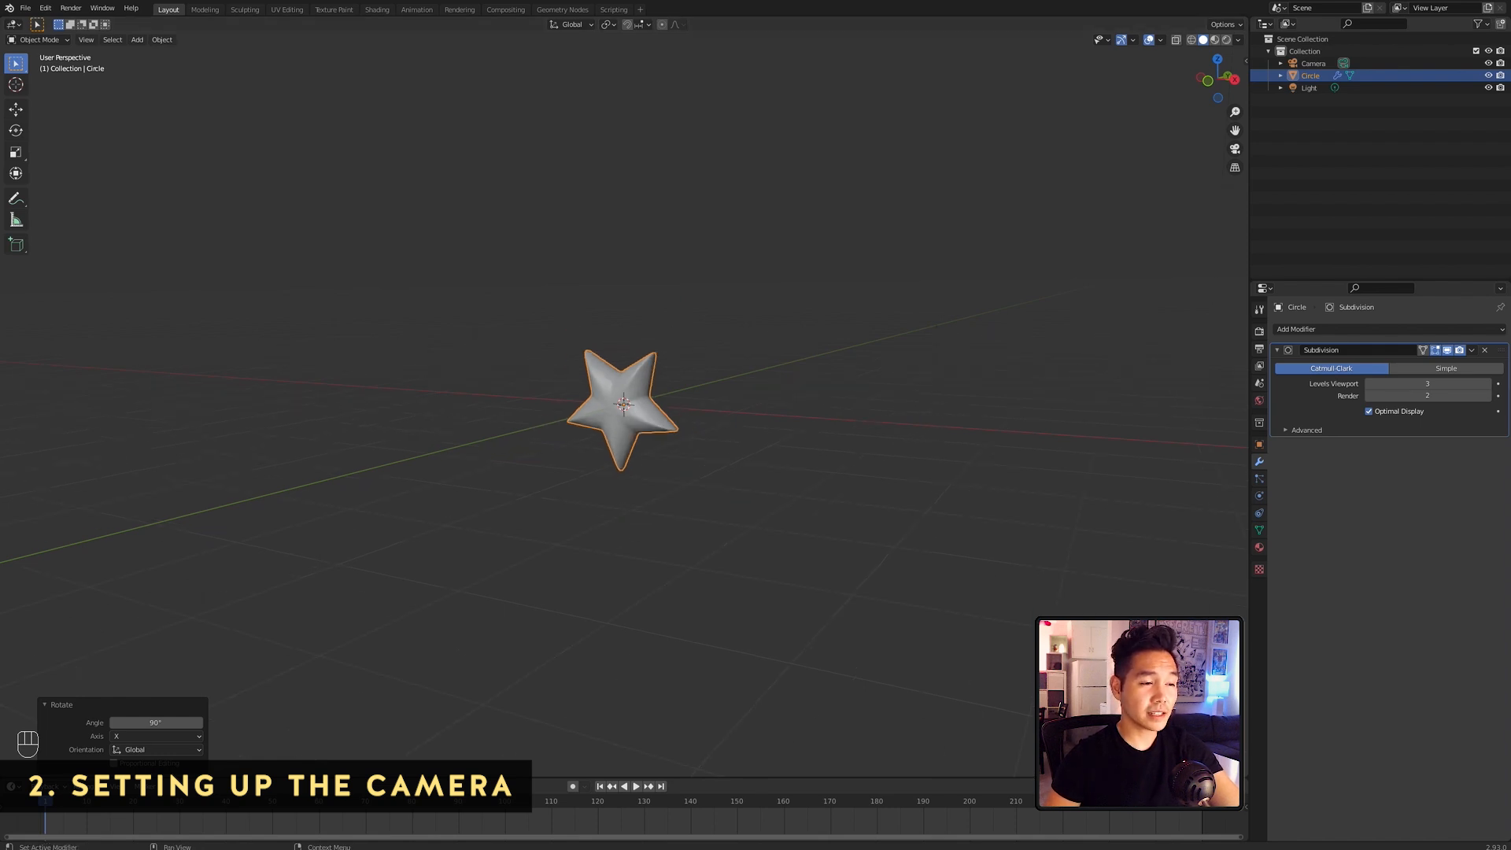
Step: Deselect the star, switch to the front view and align the active camera to that view
{"action": "middle_click_drag", "start_coordinate": [658, 381], "coordinate": [698, 385]}
{"action": "left_click", "coordinate": [735, 393]}
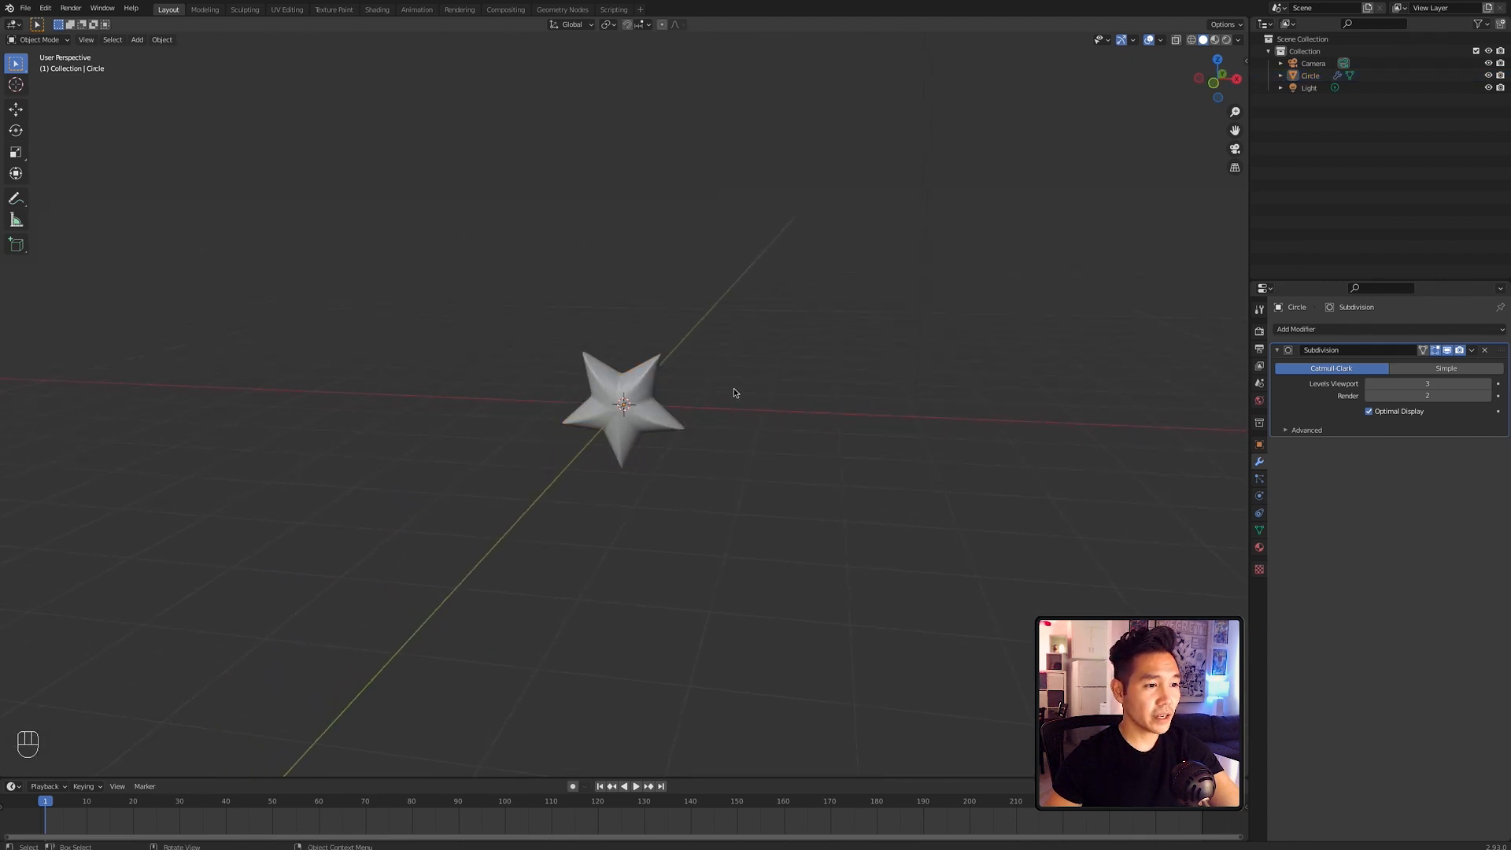
{"action": "key", "text": "KP_1"}
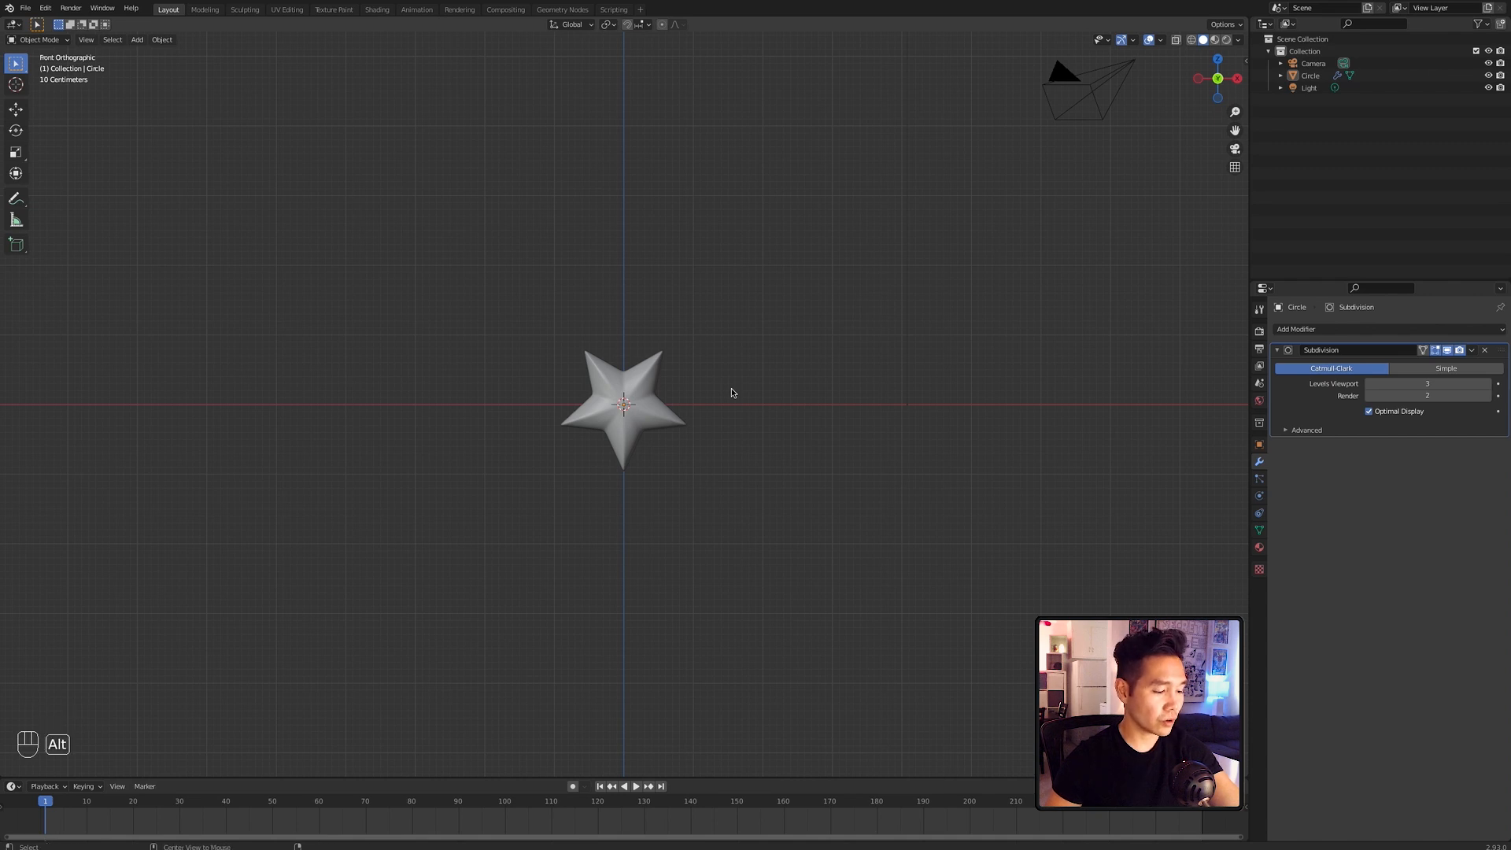
{"action": "key", "text": "ctrl+alt+KP_0"}
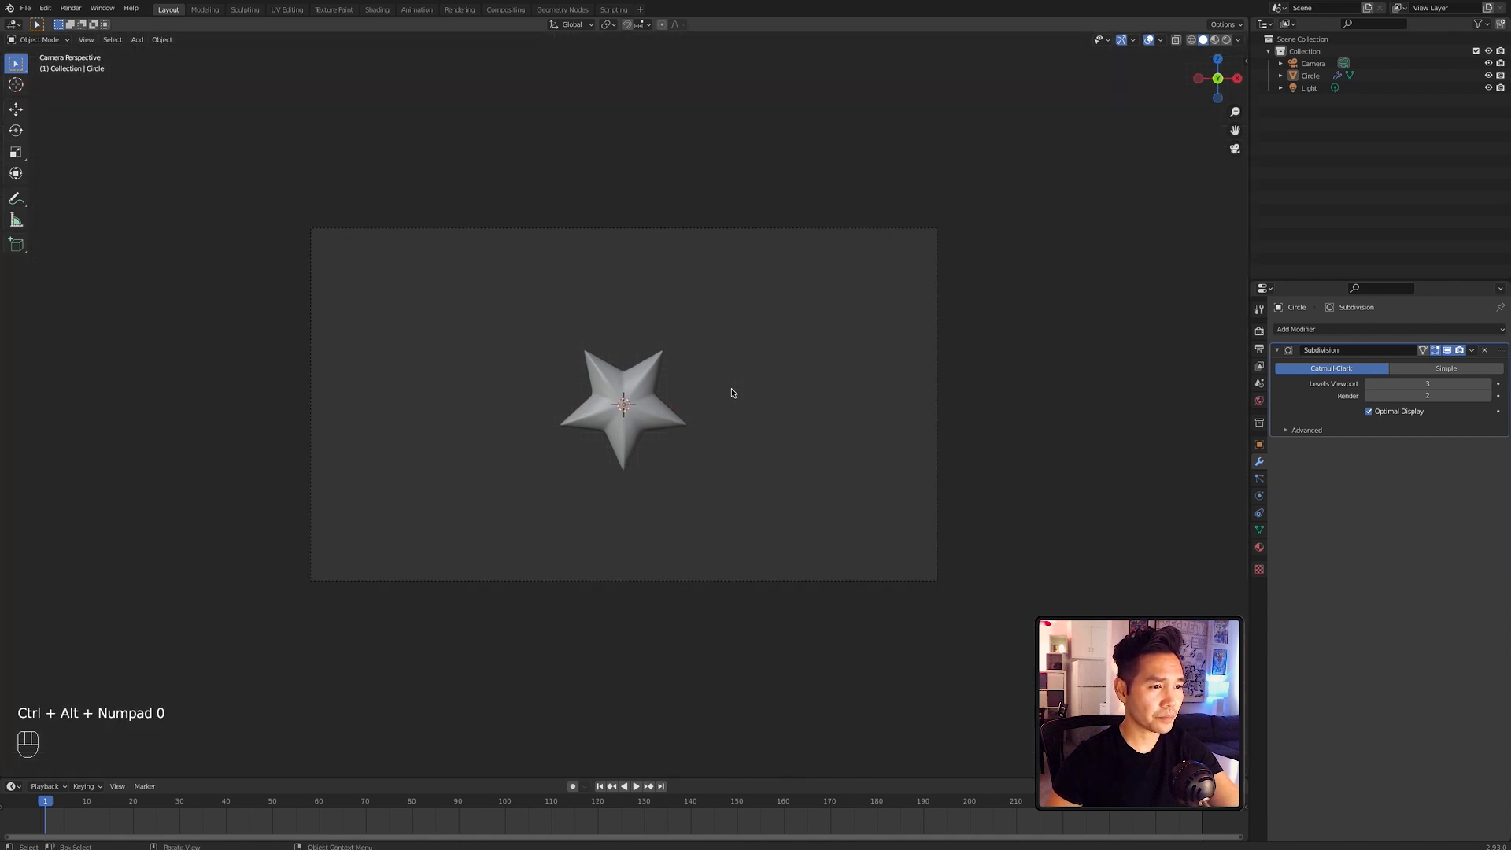
{"action": "left_click", "coordinate": [84, 40]}
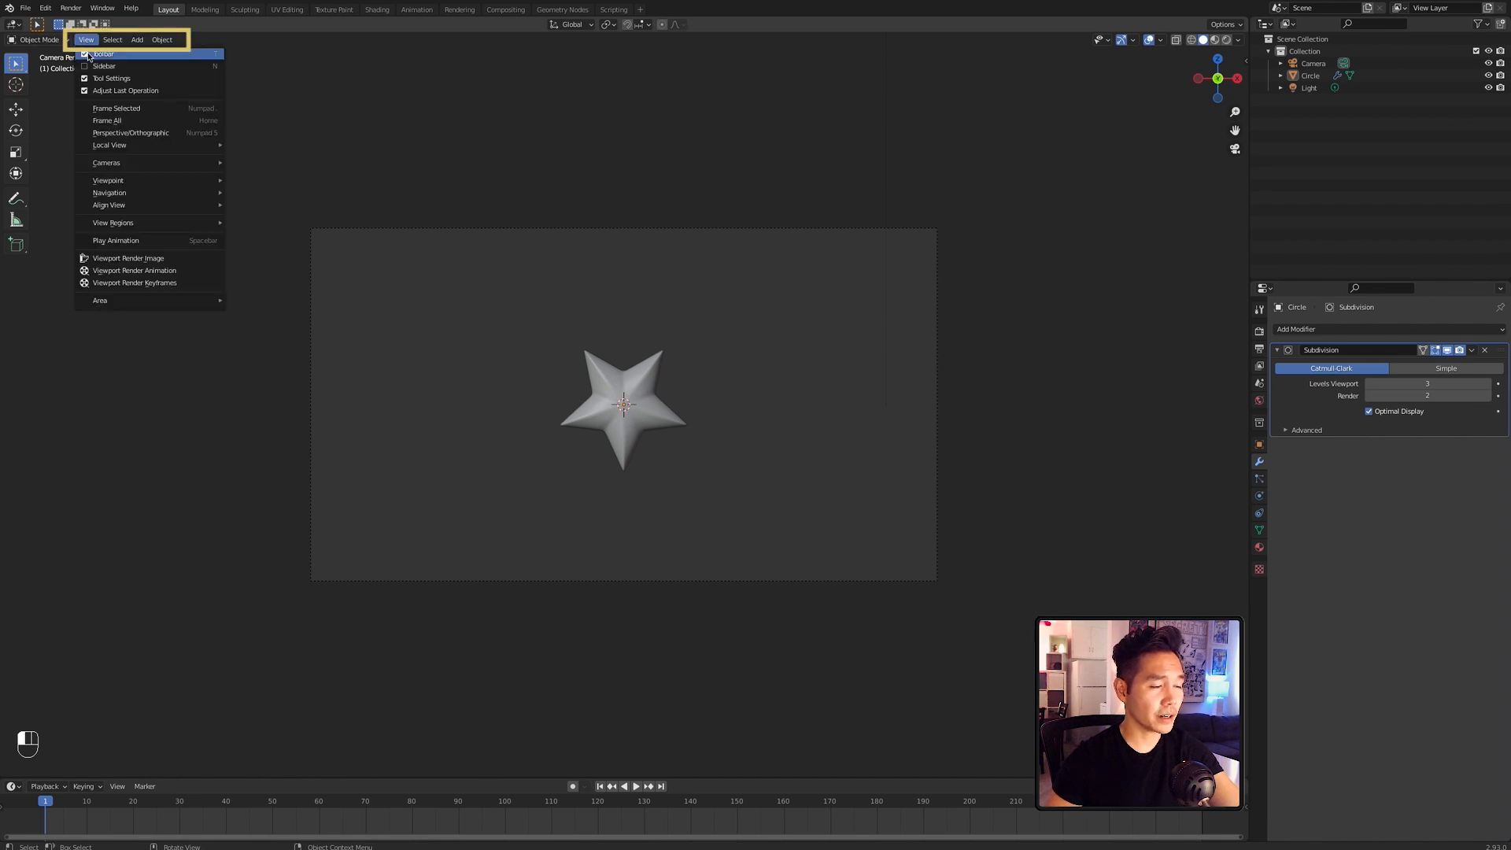
{"action": "mouse_move", "coordinate": [122, 209]}
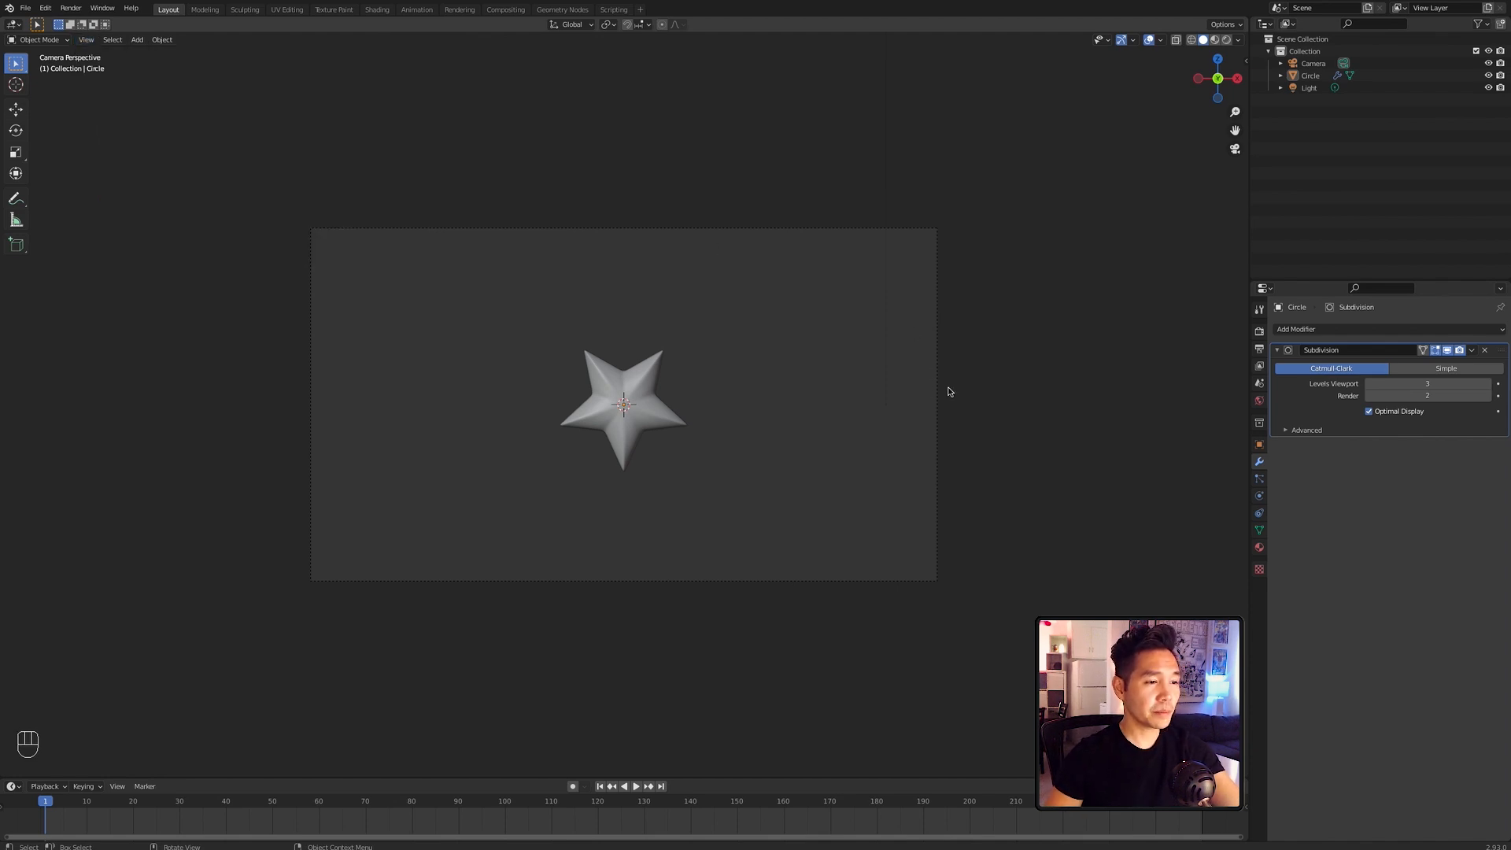
Step: Switch to the Animation workspace and keep the camera view shown in the smaller 3D viewport
{"action": "left_click", "coordinate": [416, 9]}
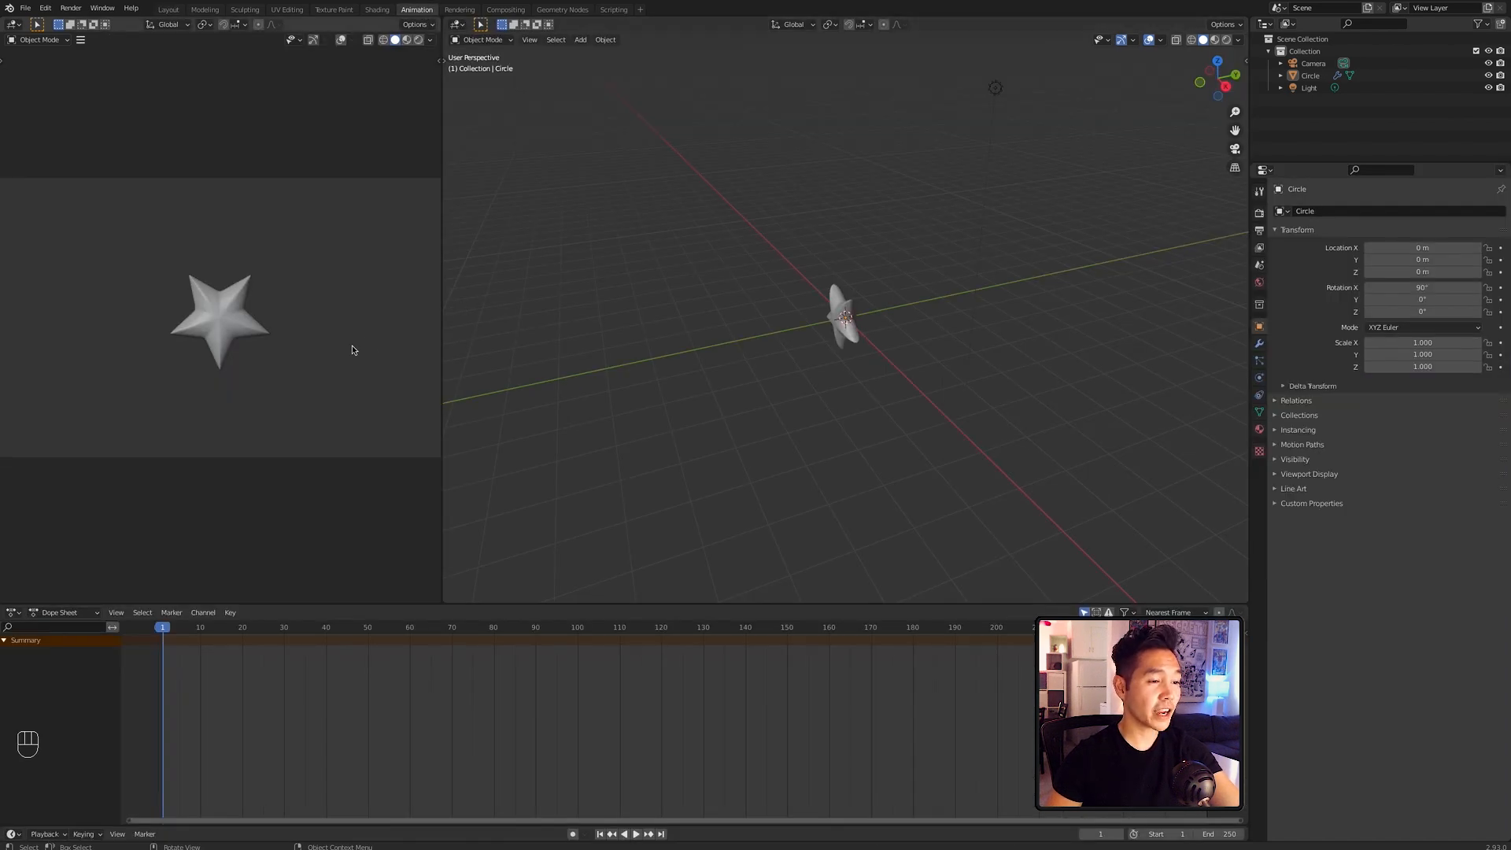
{"action": "key", "text": "KP_0"}
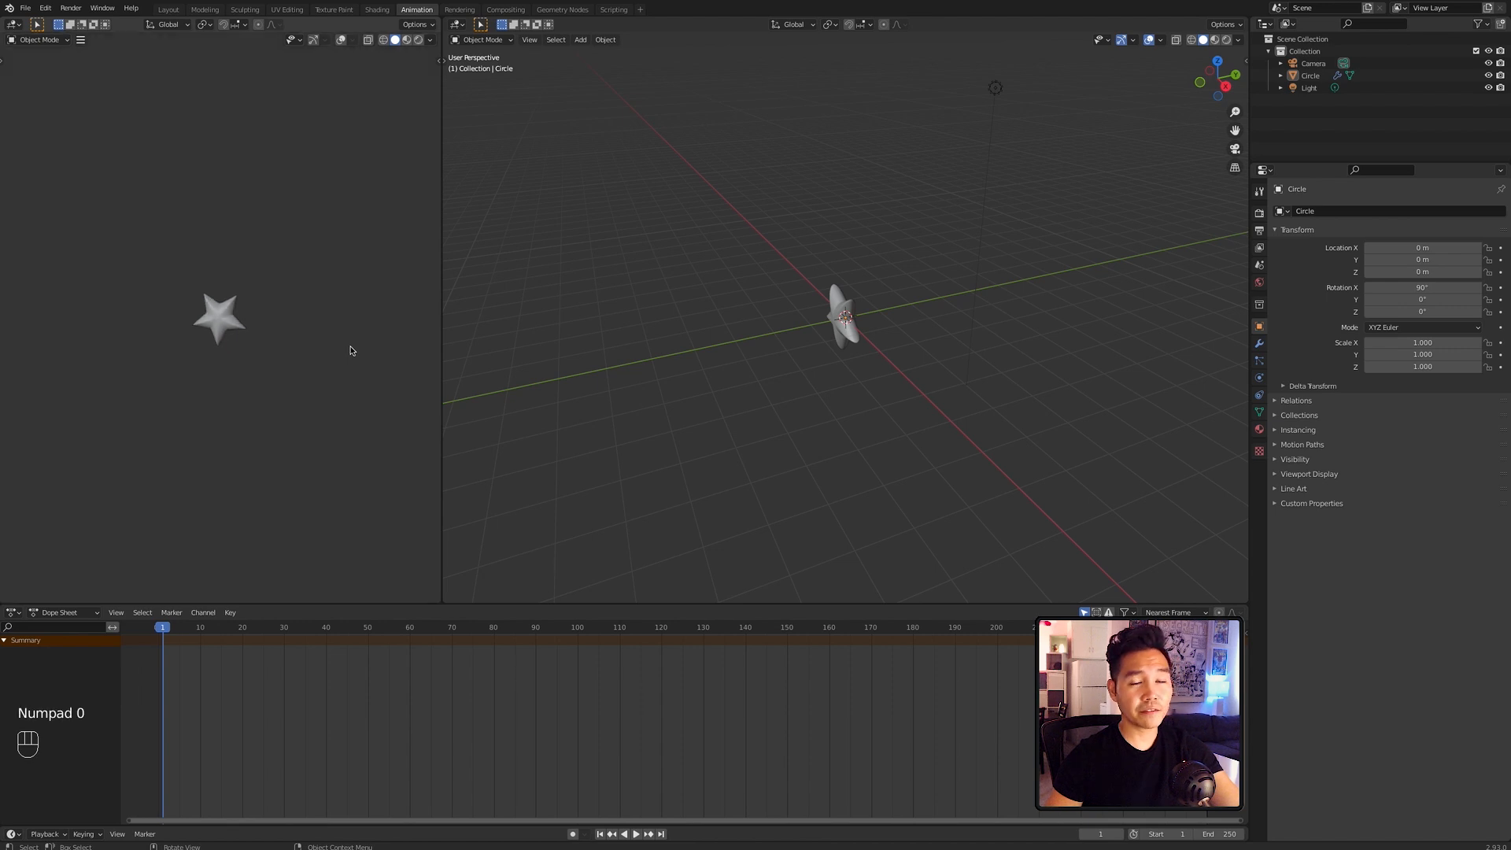
{"action": "key", "text": "KP_0"}
Step: Move the camera along the Y axis closer to the star, to about Y -10.2 m
{"action": "middle_click_drag", "start_coordinate": [783, 313], "coordinate": [779, 415]}
{"action": "left_click", "coordinate": [779, 415]}
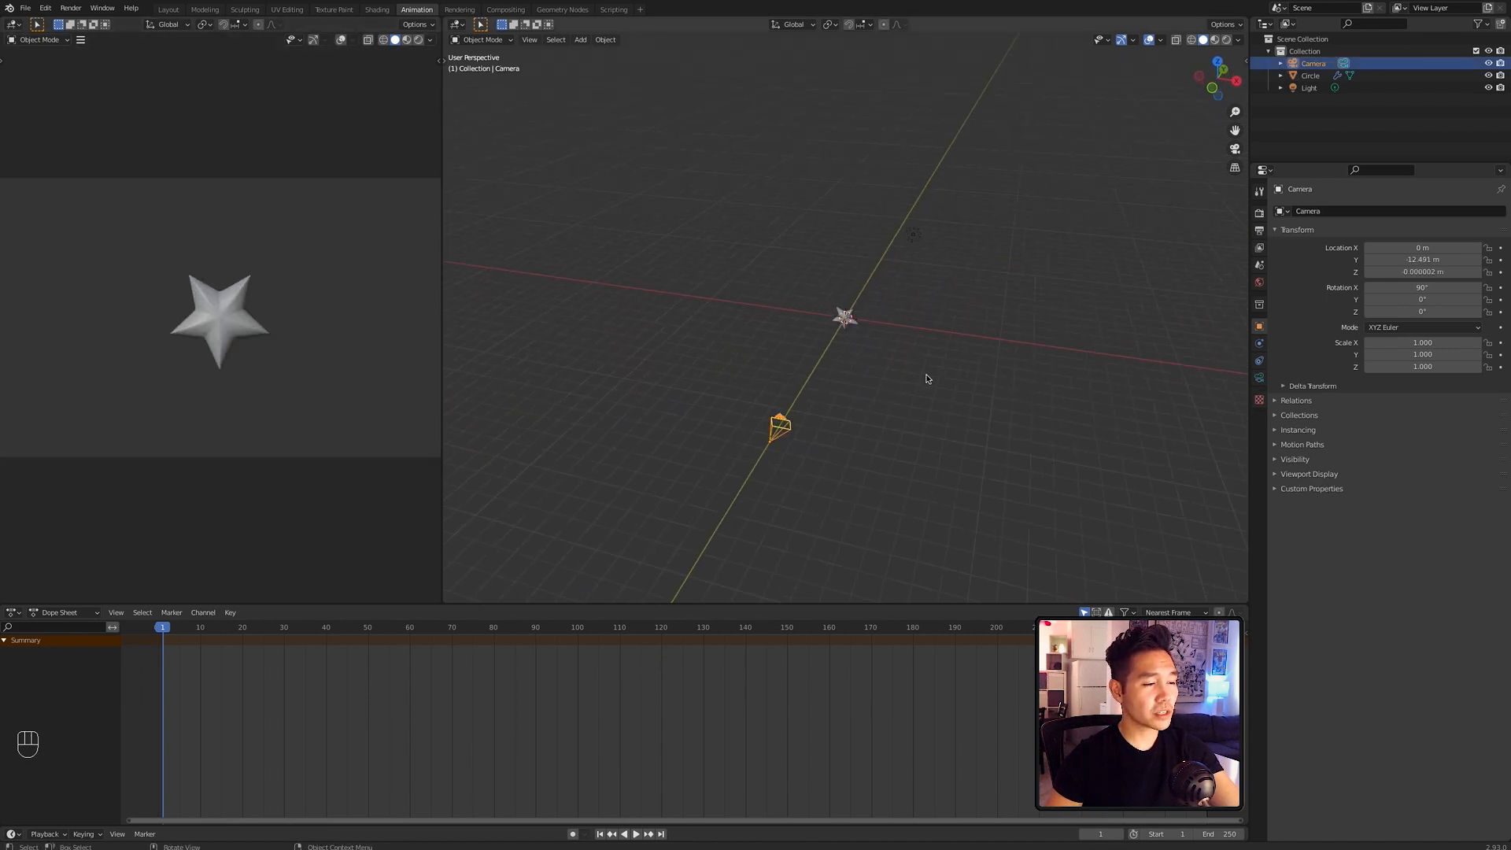
{"action": "middle_click_drag", "start_coordinate": [1084, 325], "coordinate": [799, 394]}
{"action": "key", "text": "g"}
{"action": "key", "text": "y"}
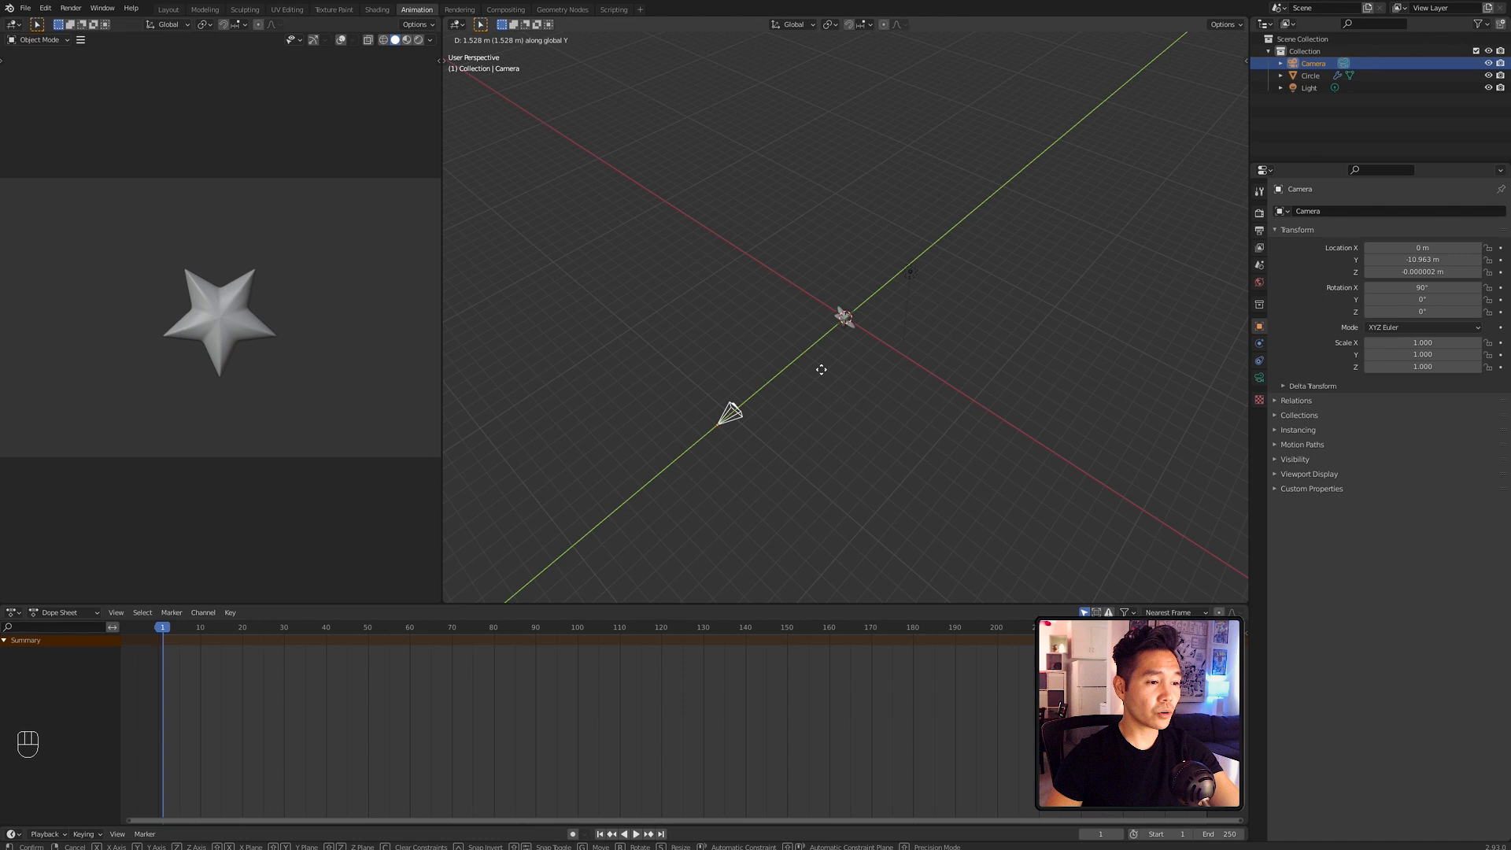
{"action": "left_click", "coordinate": [821, 369]}
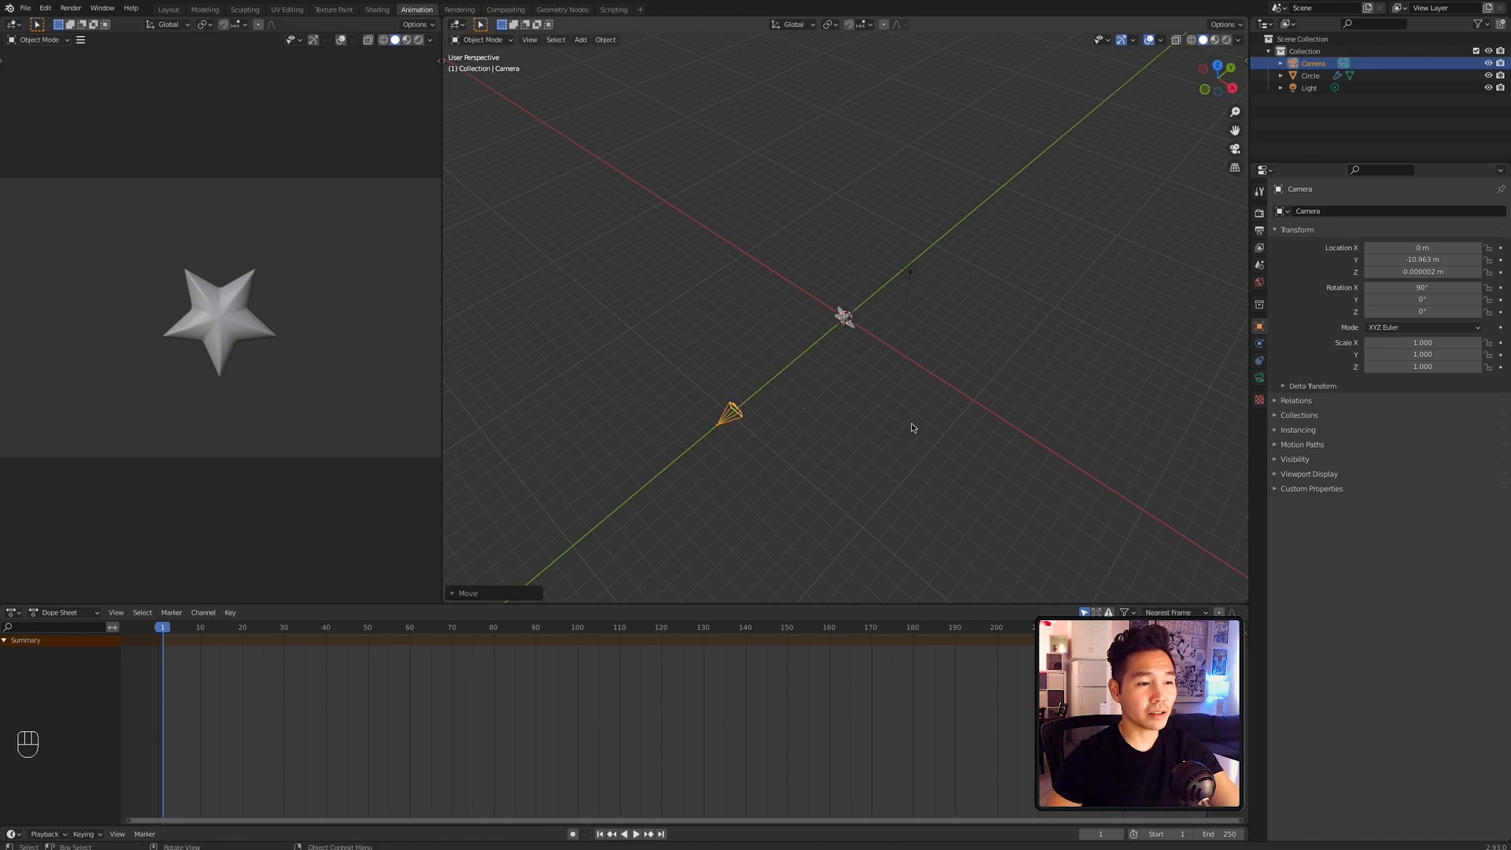
{"action": "key", "text": "g"}
{"action": "key", "text": "y"}
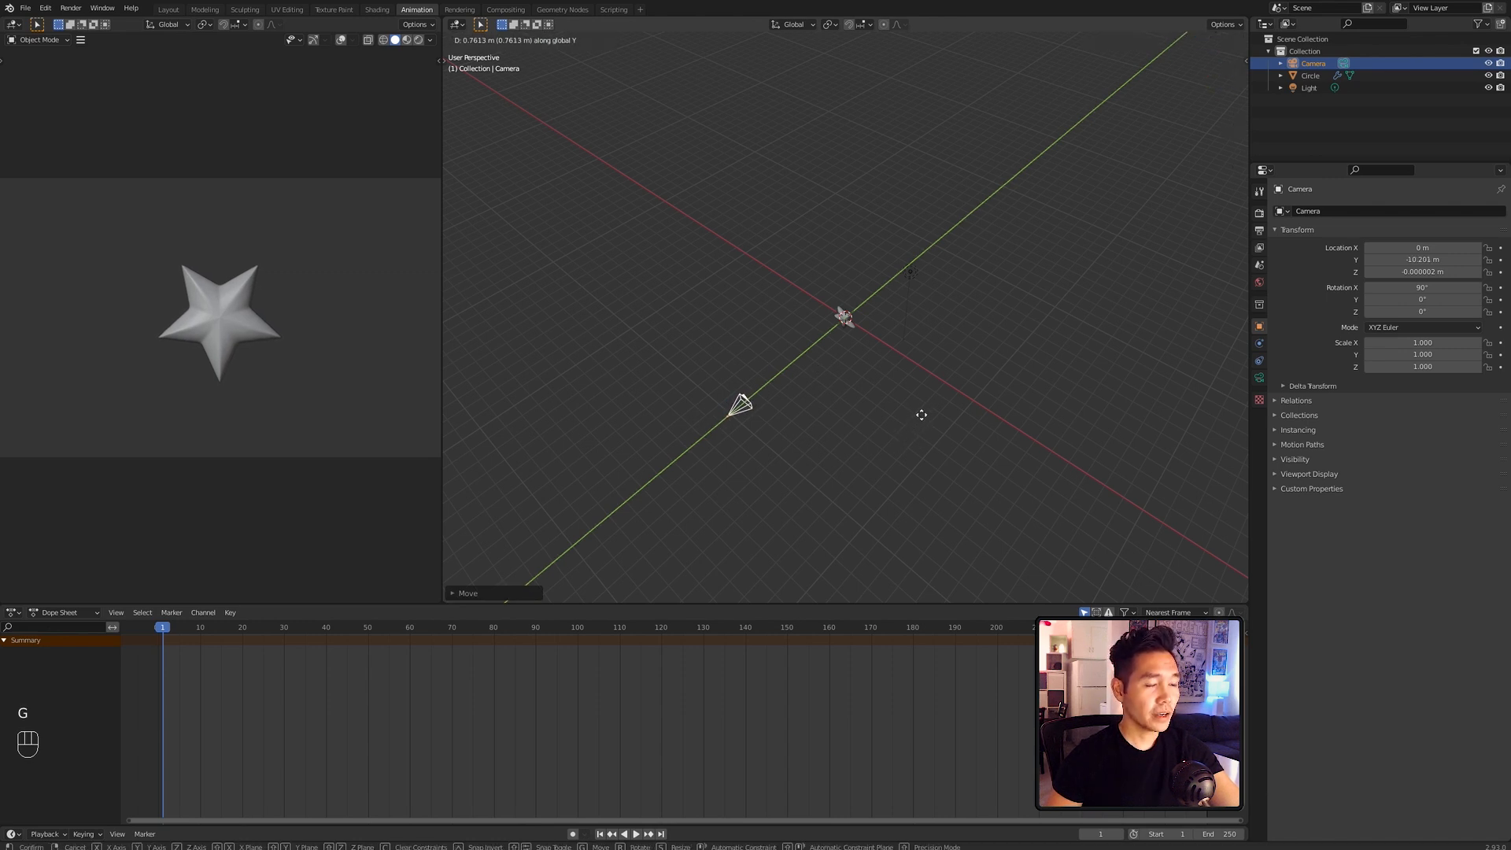
{"action": "left_click", "coordinate": [922, 415]}
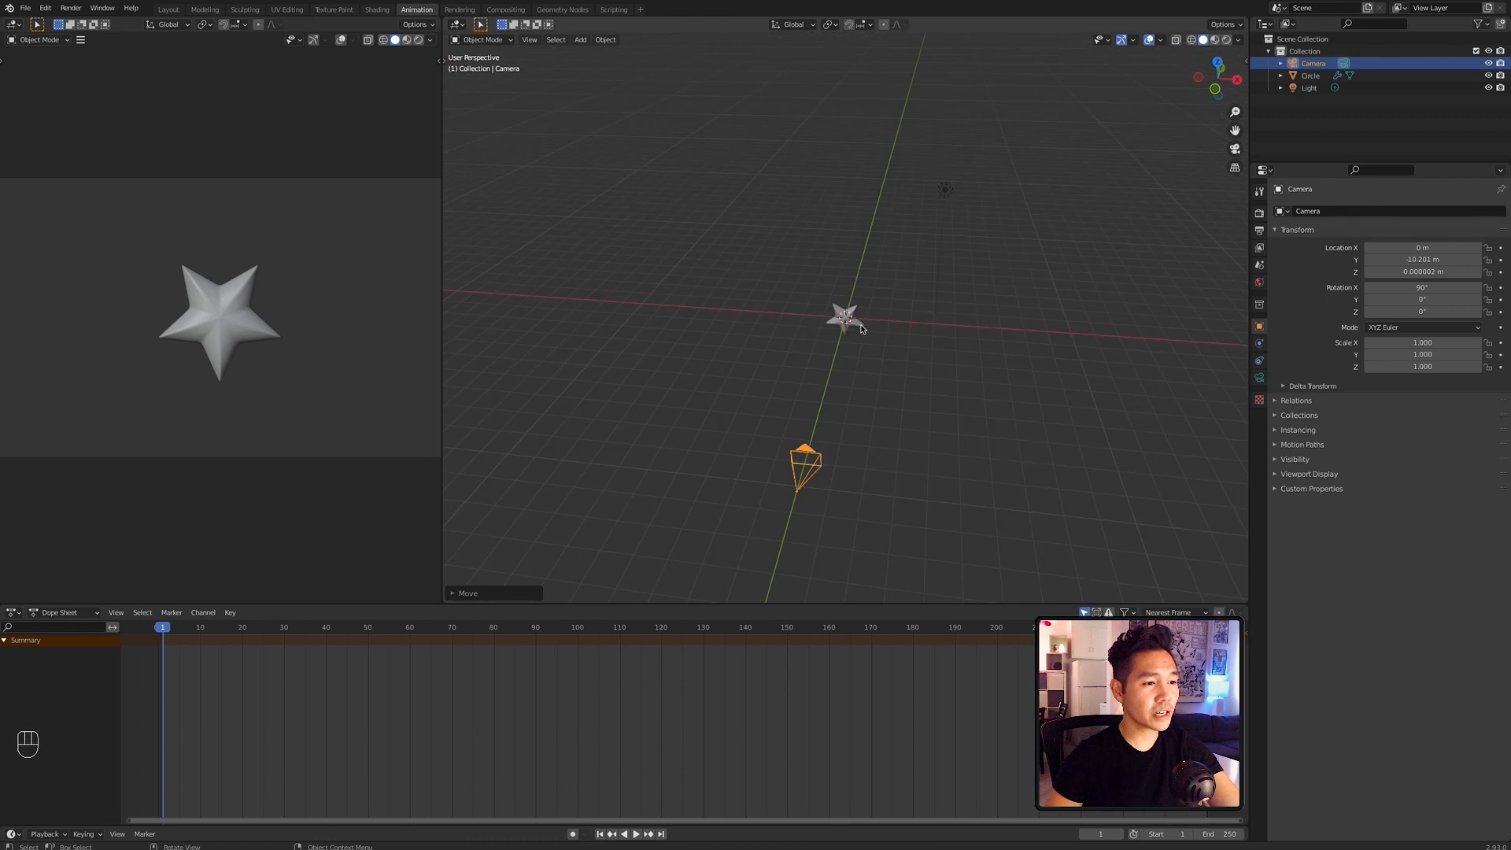
Step: Rotate the star 35° around the Y axis so that one point faces straight up
{"action": "left_click", "coordinate": [861, 323]}
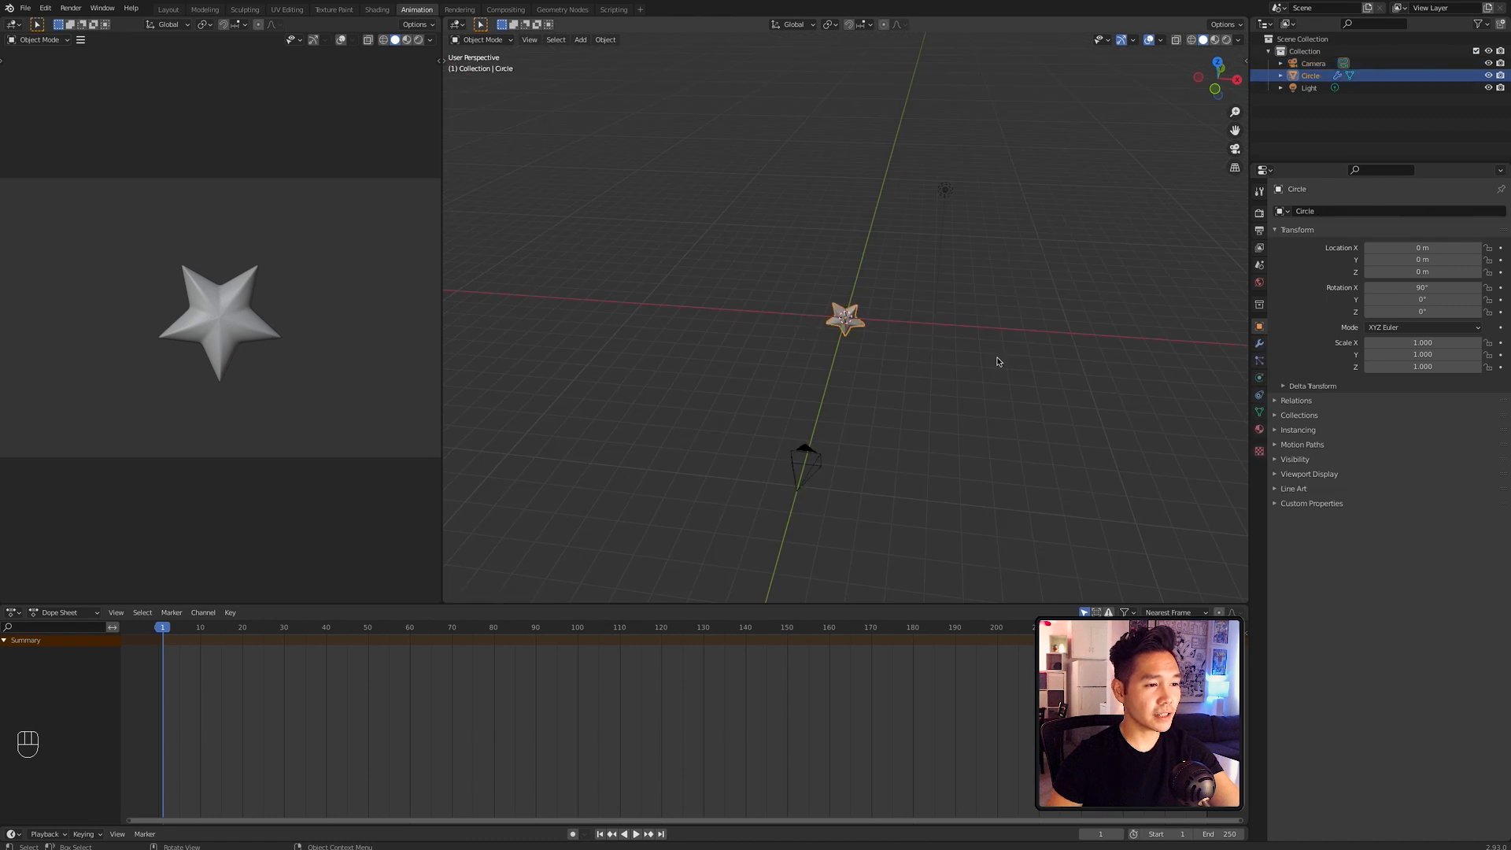
{"action": "key", "text": "r"}
{"action": "type", "text": "y"}
{"action": "type", "text": "35"}
{"action": "key", "text": "Return"}
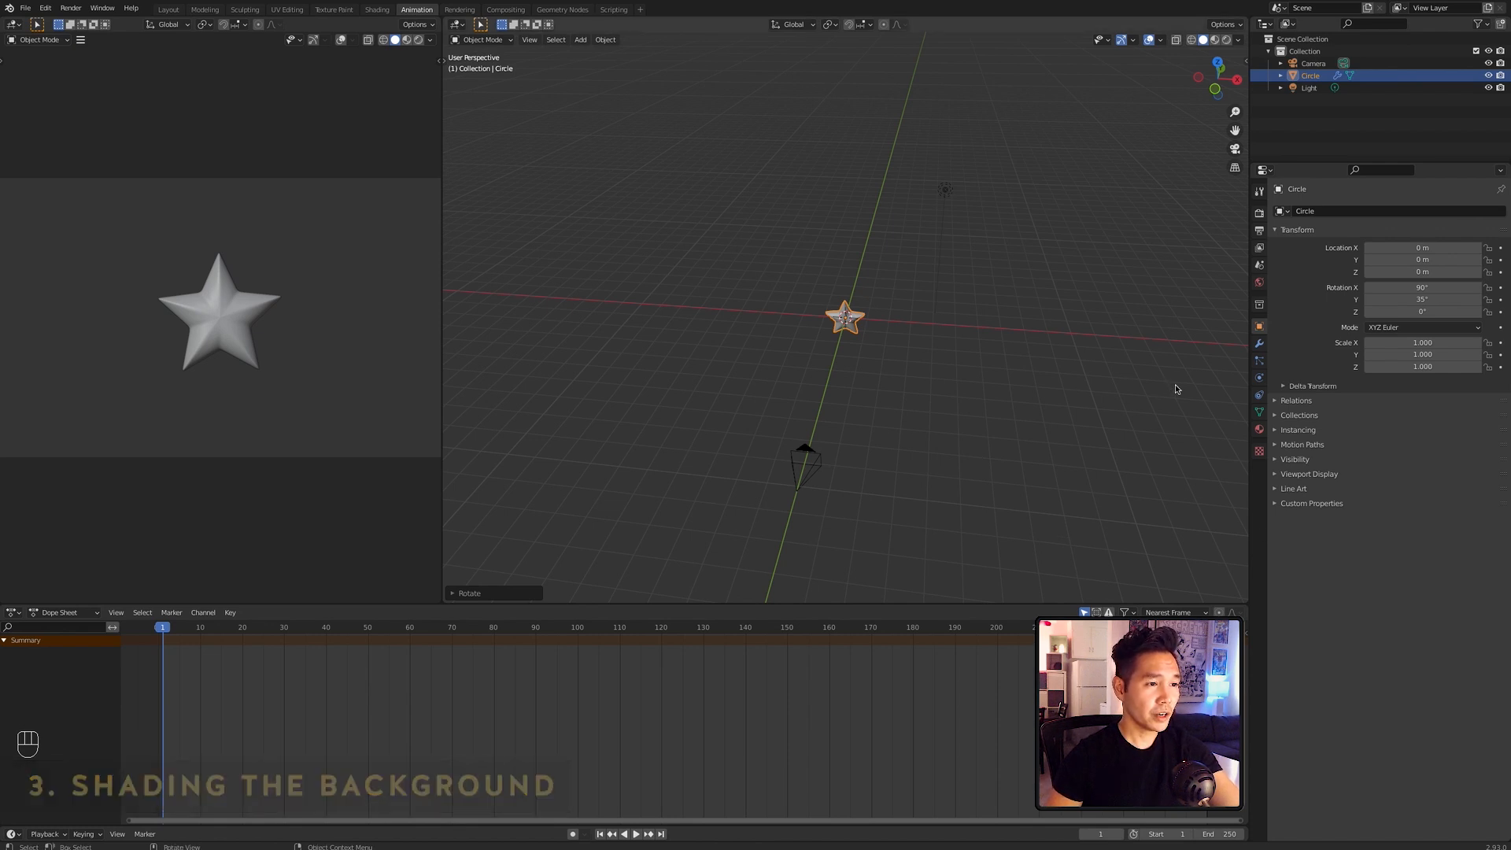
Step: Set the scene's Color Management view transform to Standard in the render settings
{"action": "left_click", "coordinate": [1259, 213]}
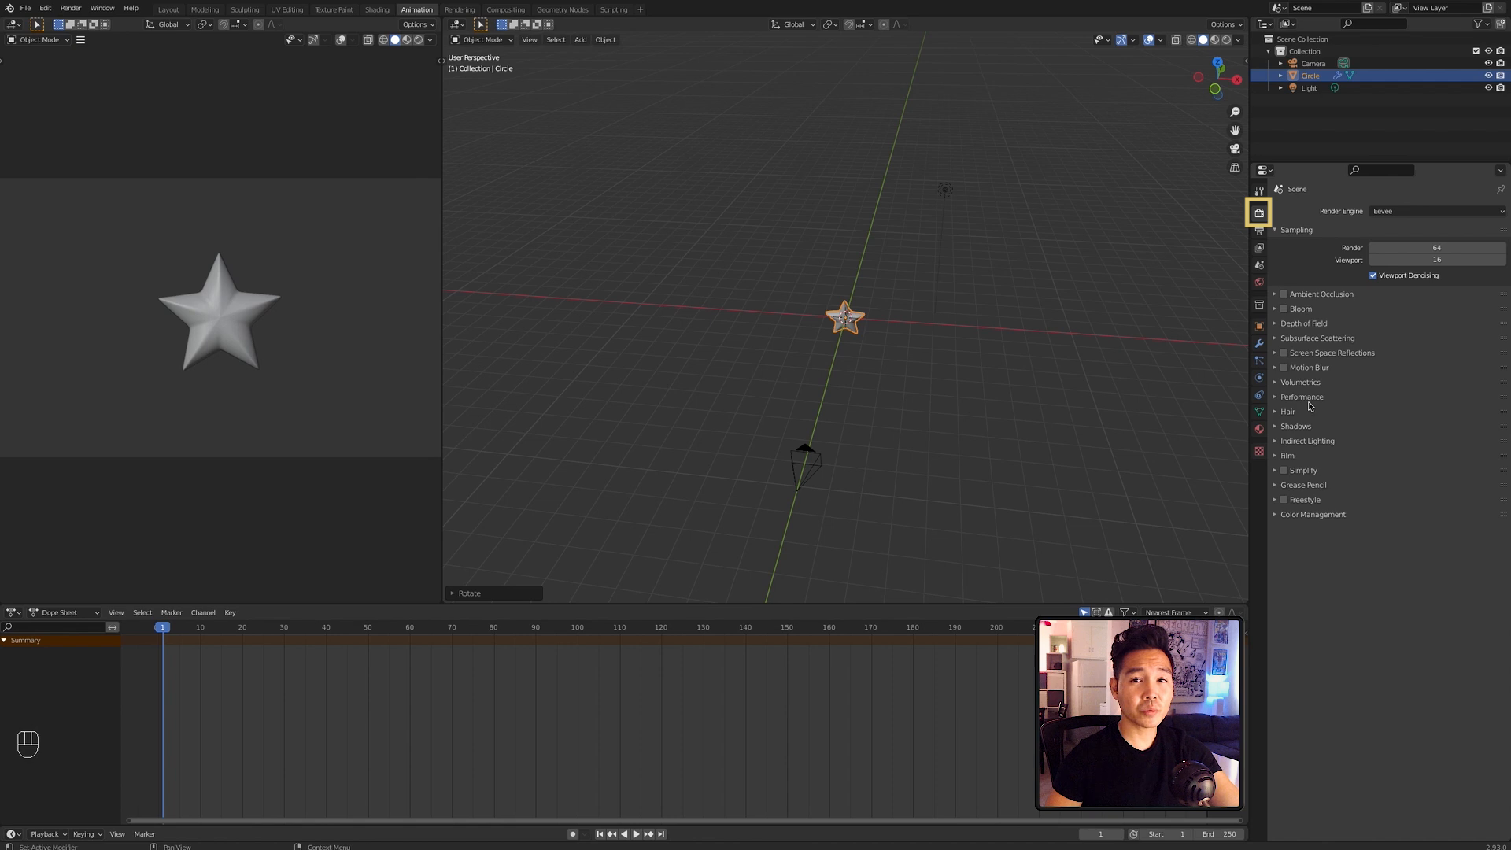
{"action": "left_click", "coordinate": [1317, 517]}
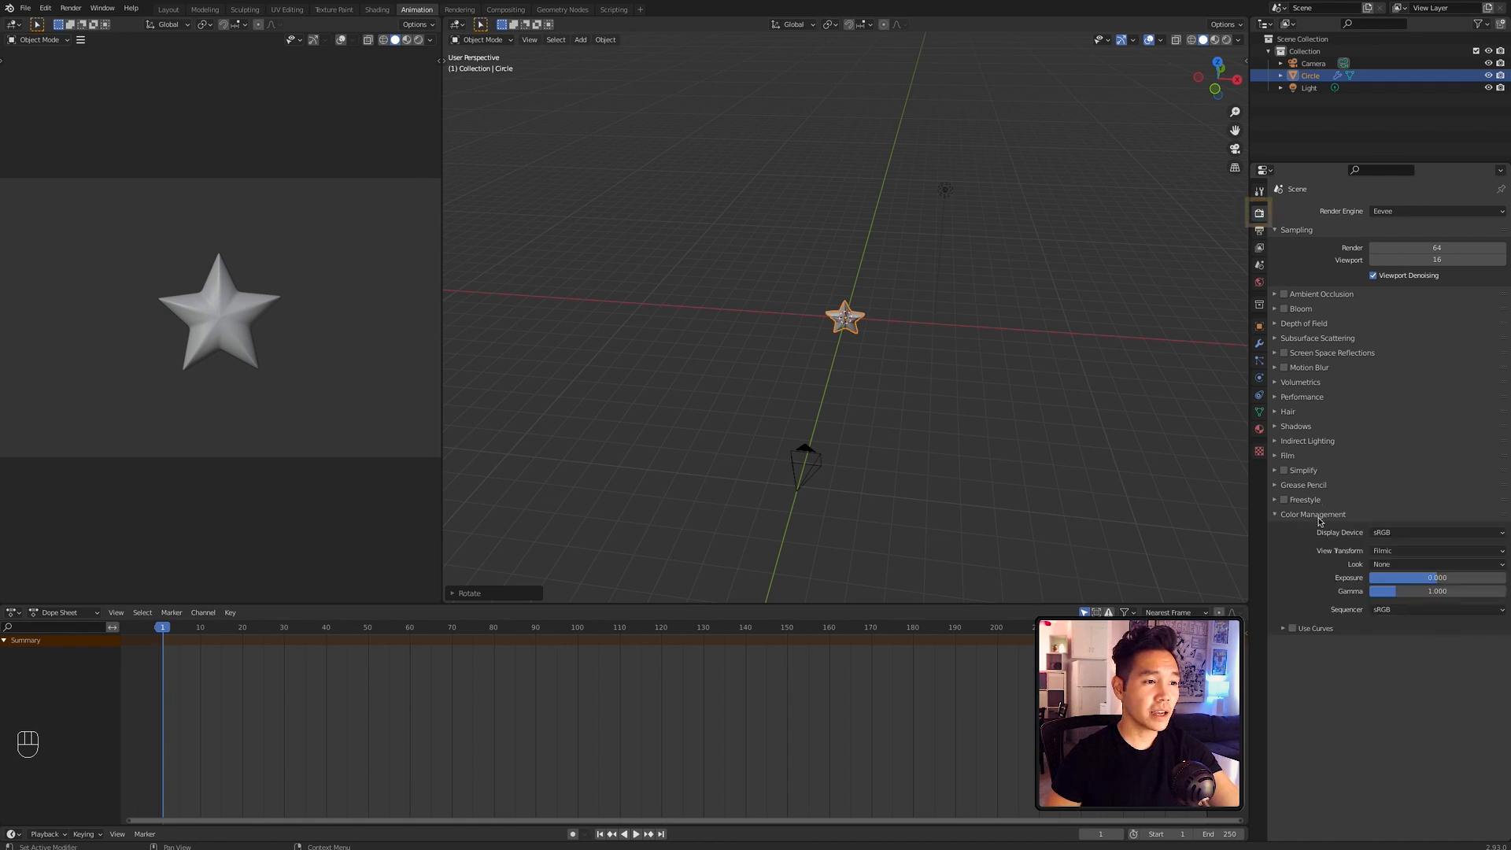
{"action": "left_click", "coordinate": [1413, 551]}
{"action": "left_click", "coordinate": [1414, 565]}
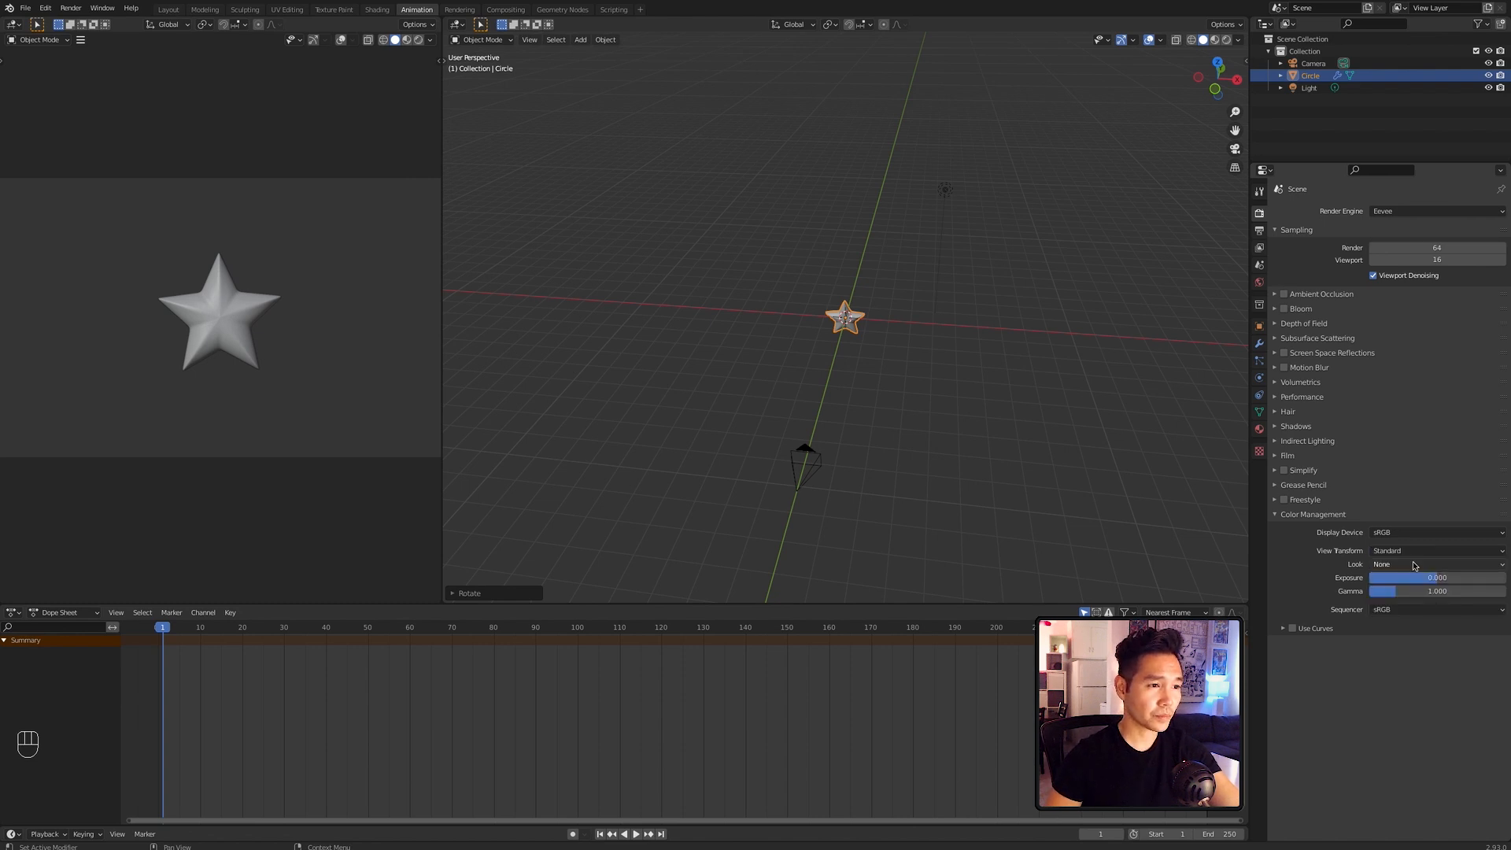
Step: Switch to the Shading workspace with rendered viewport shading and show the World shader nodes
{"action": "left_click", "coordinate": [376, 11]}
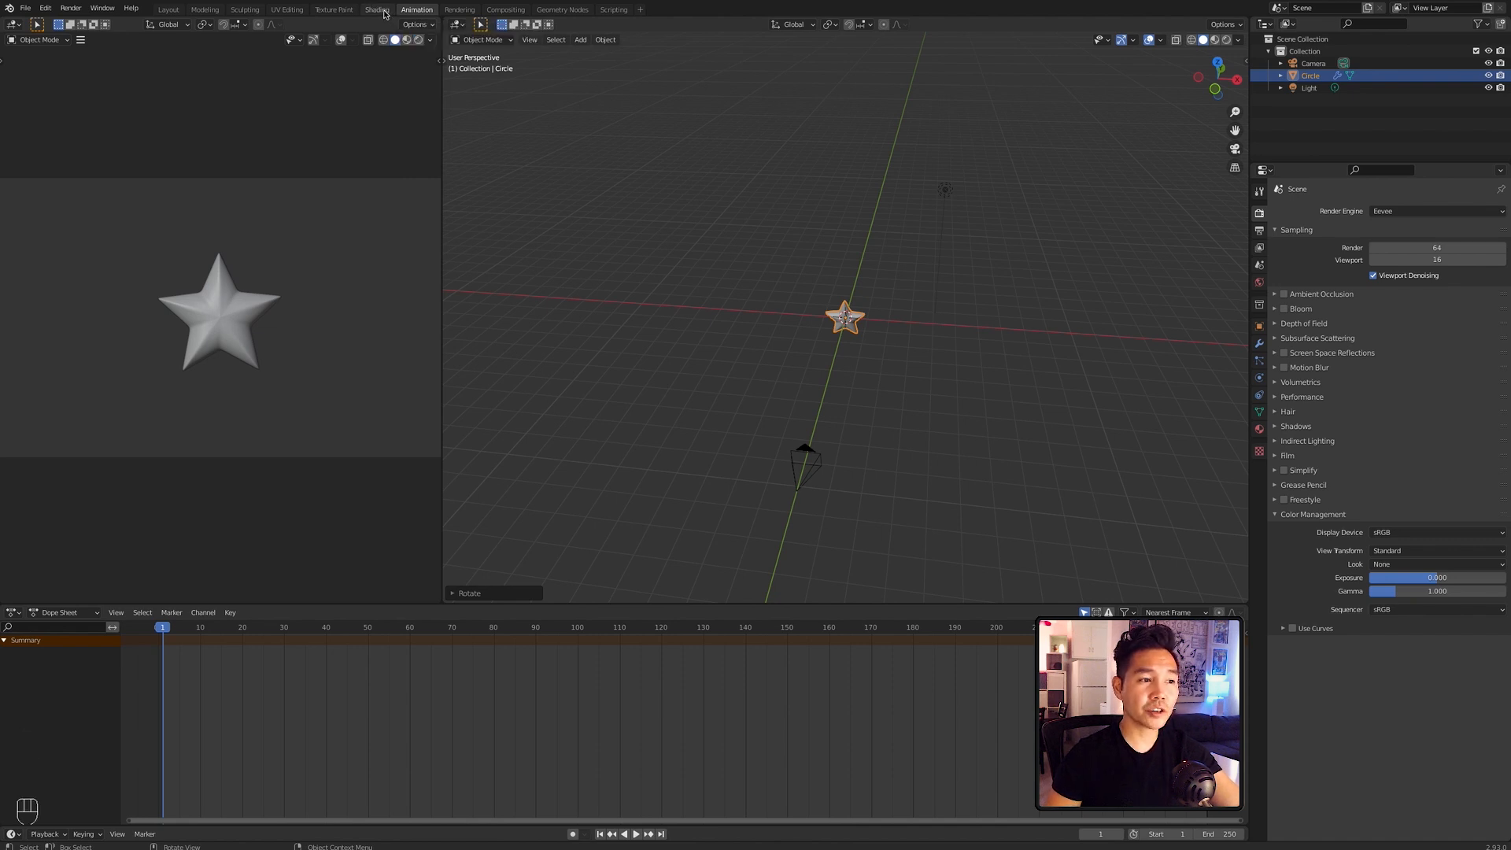
{"action": "left_click", "coordinate": [1228, 42]}
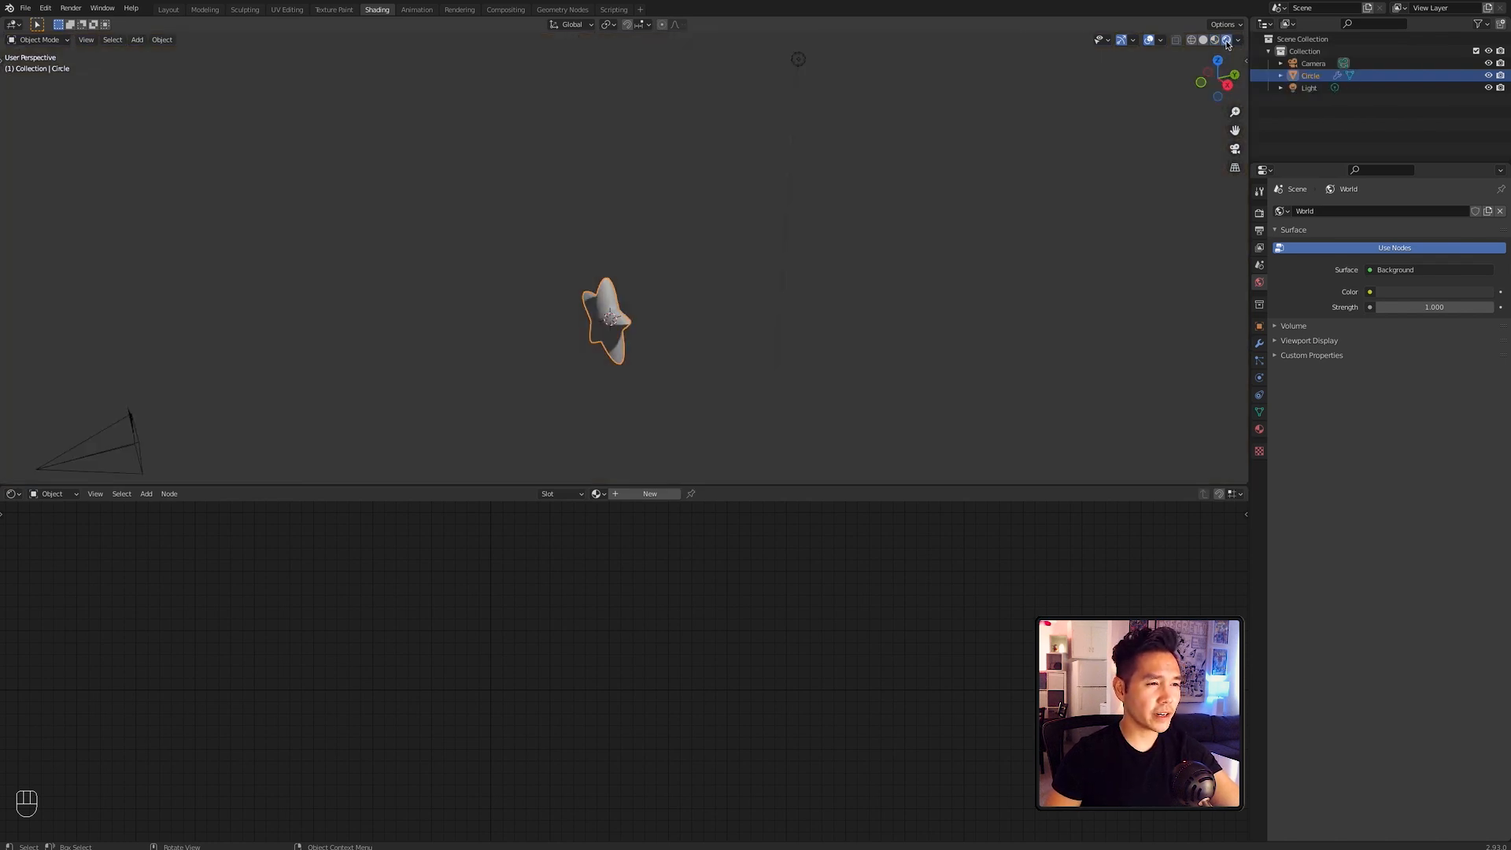
{"action": "left_click", "coordinate": [53, 494]}
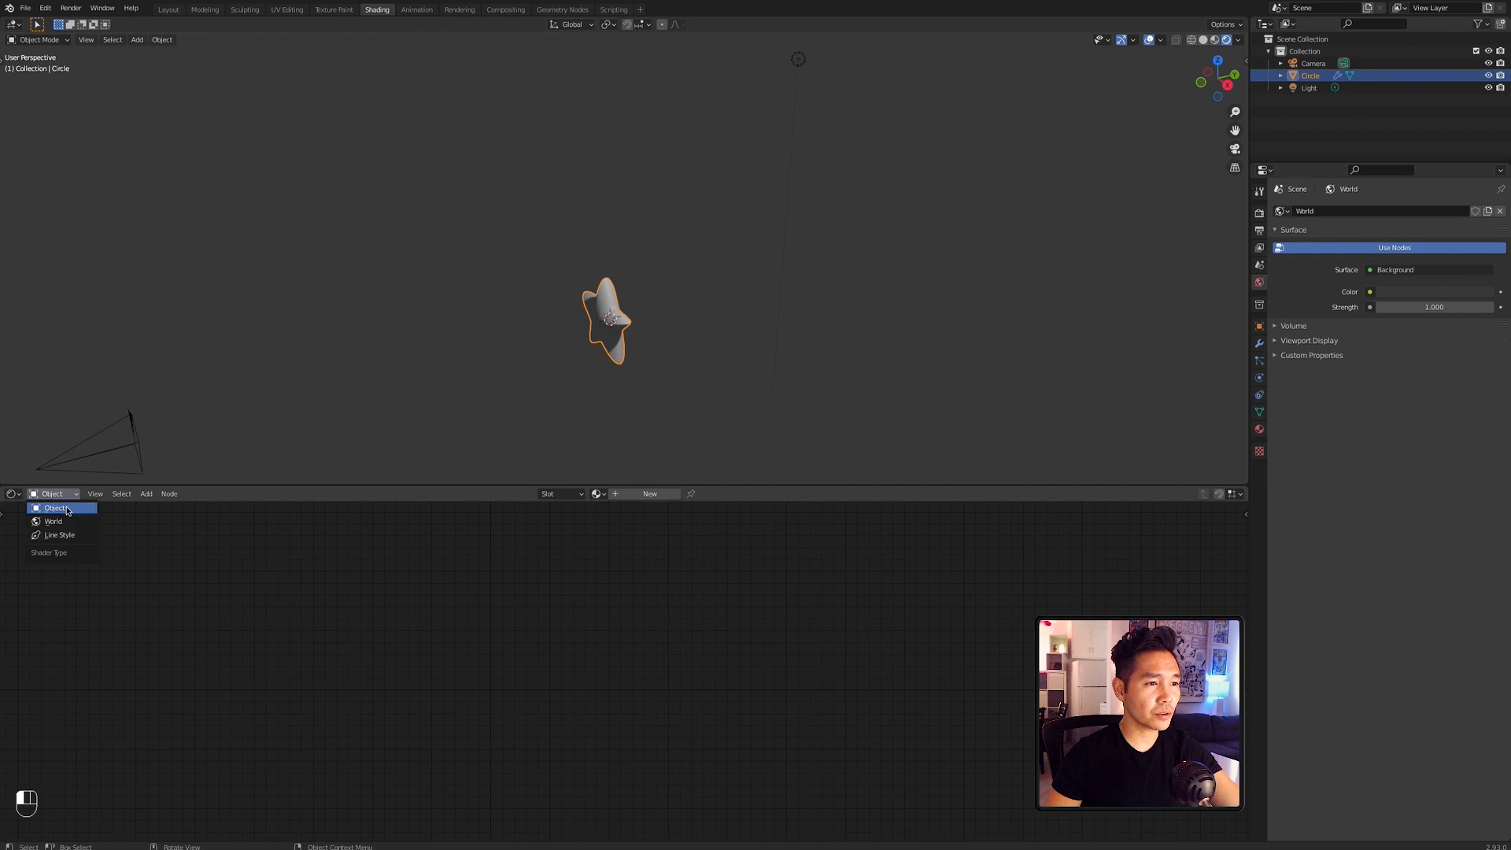
{"action": "left_click", "coordinate": [65, 519]}
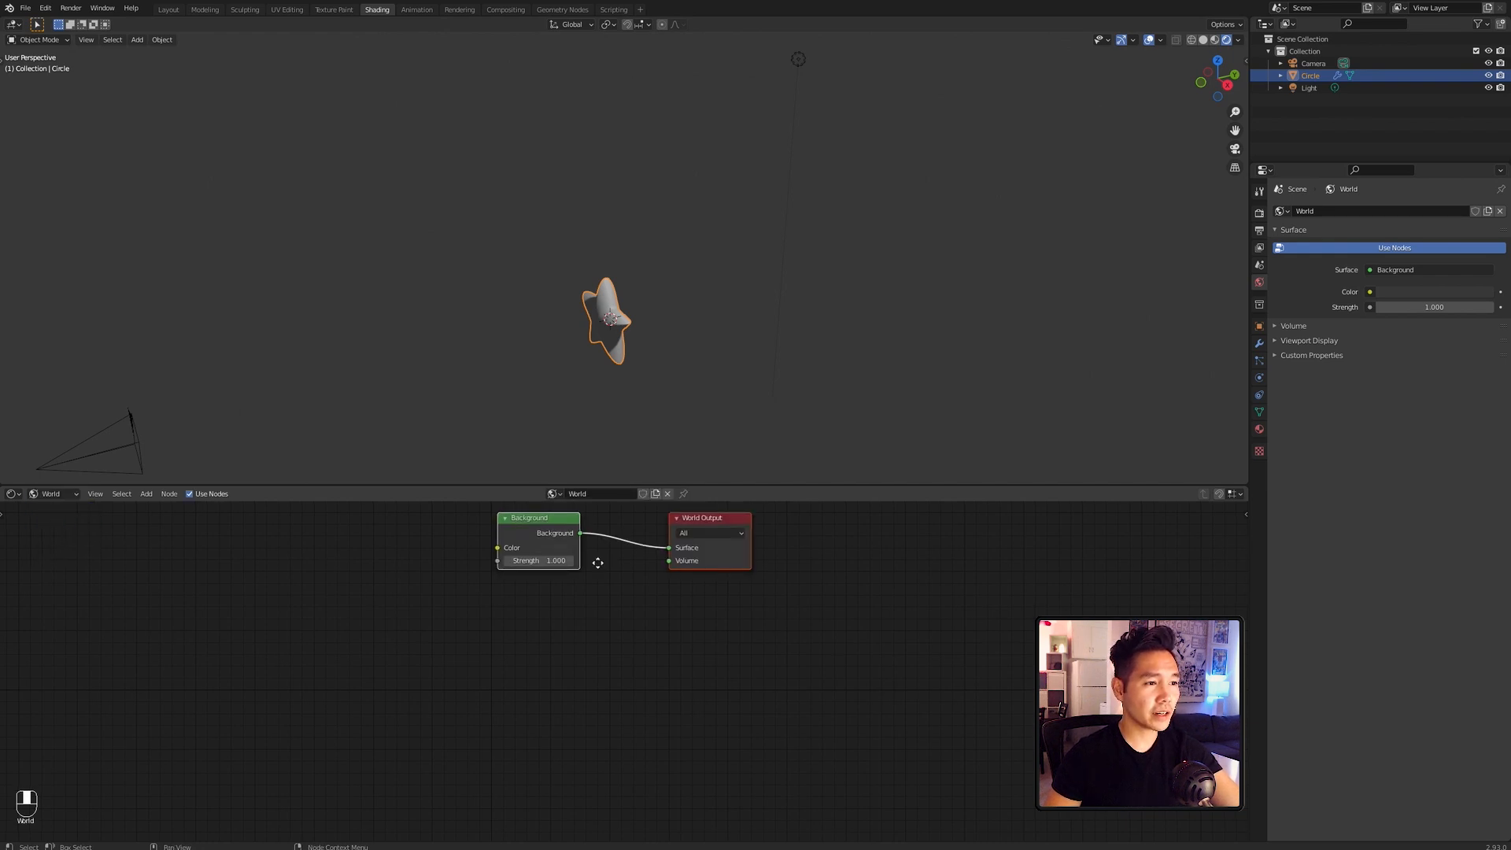
{"action": "middle_click_drag", "start_coordinate": [597, 555], "coordinate": [578, 604]}
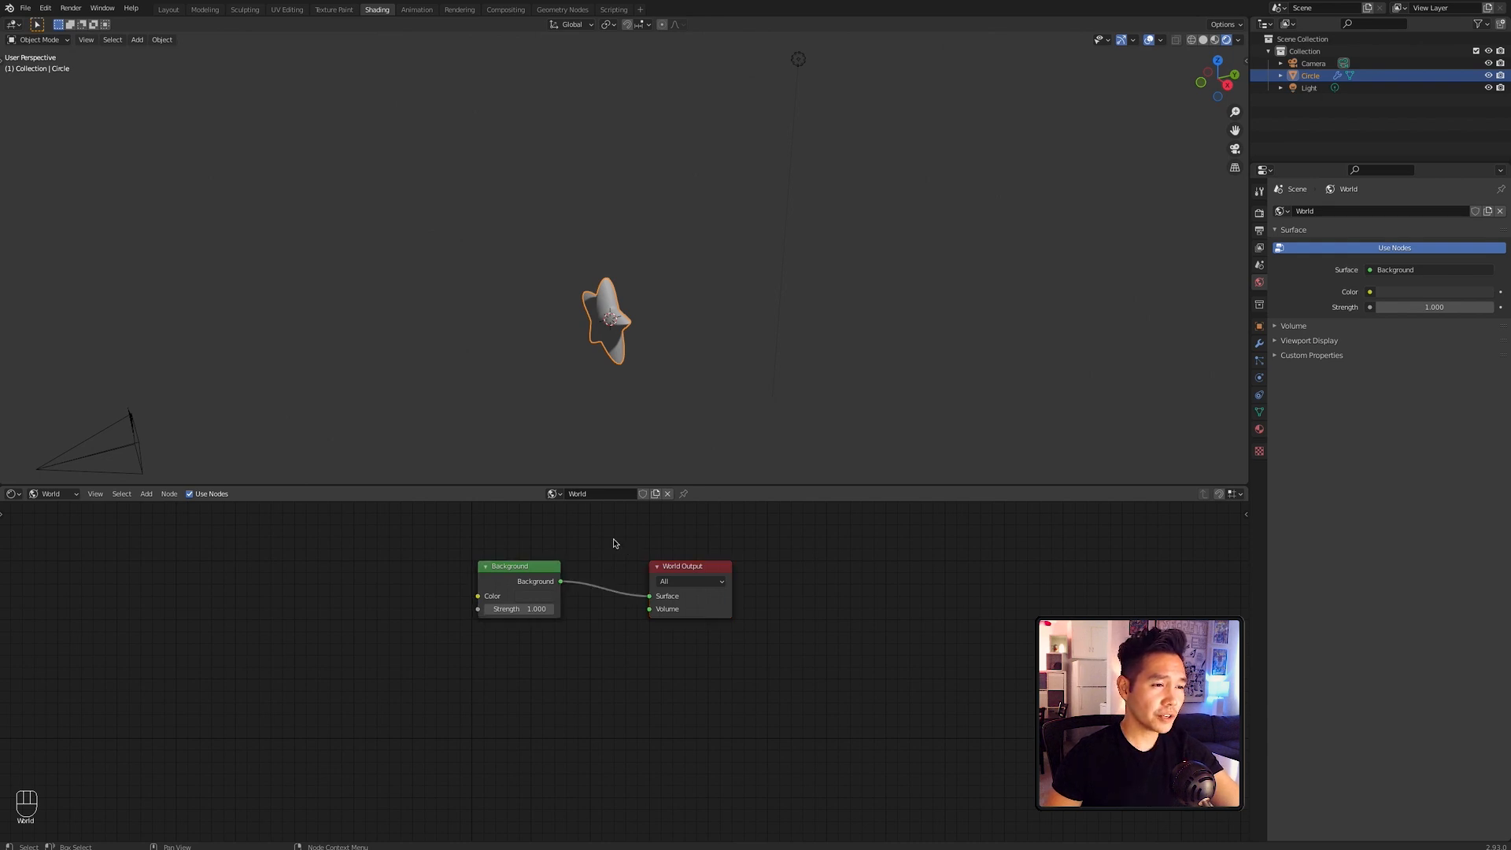
Step: Add a ColorRamp node and place it before the Background node in the World shader
{"action": "key", "text": "shift+a"}
{"action": "type", "text": "ramp"}
{"action": "key", "text": "Return"}
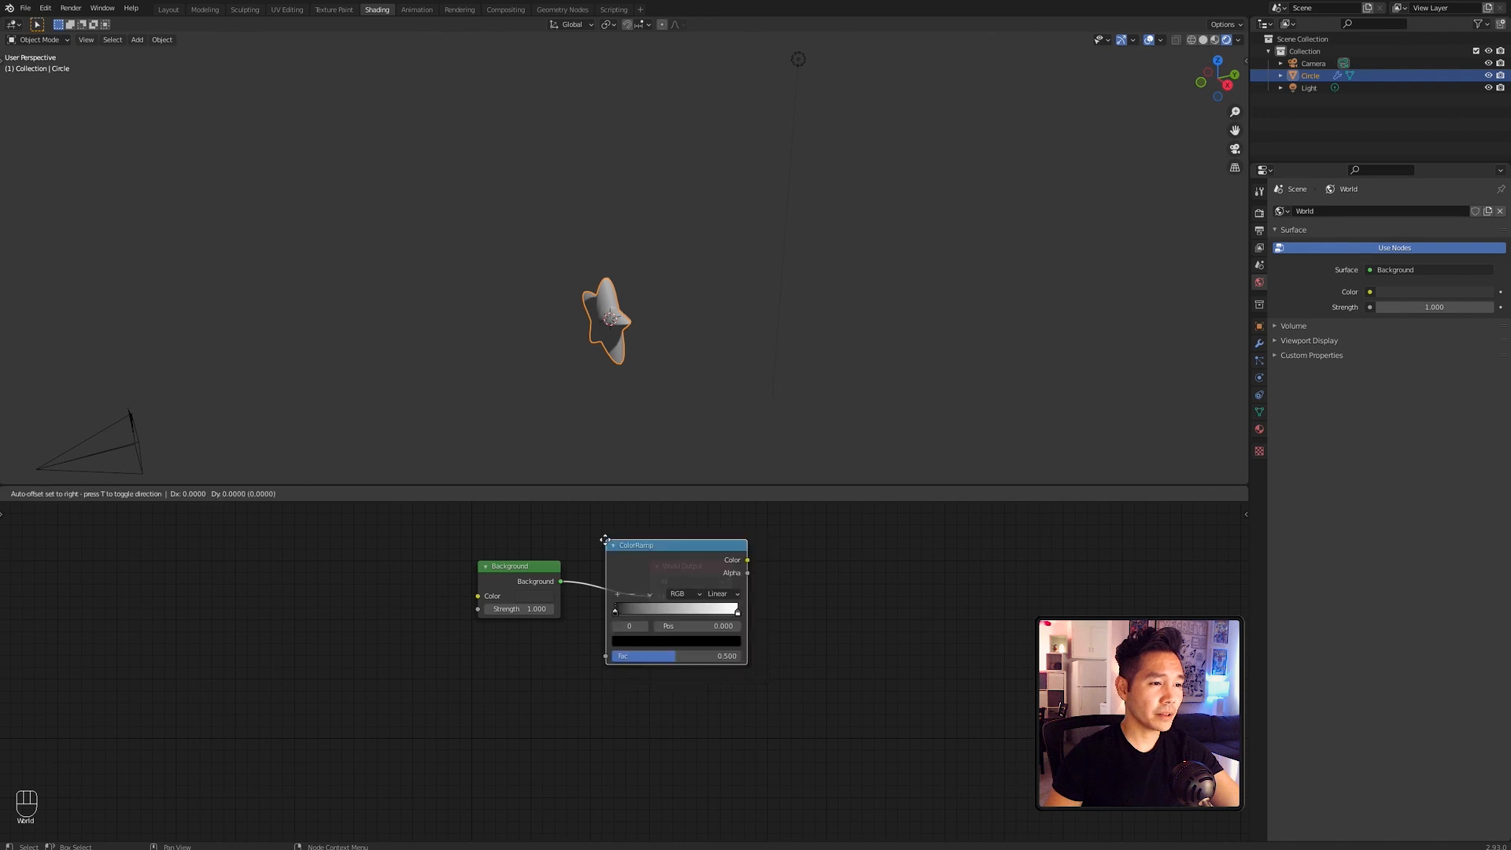
{"action": "left_click", "coordinate": [286, 560]}
{"action": "scroll", "coordinate": [412, 567], "scroll_direction": "left", "scroll_amount": 8, "text": "ctrl"}
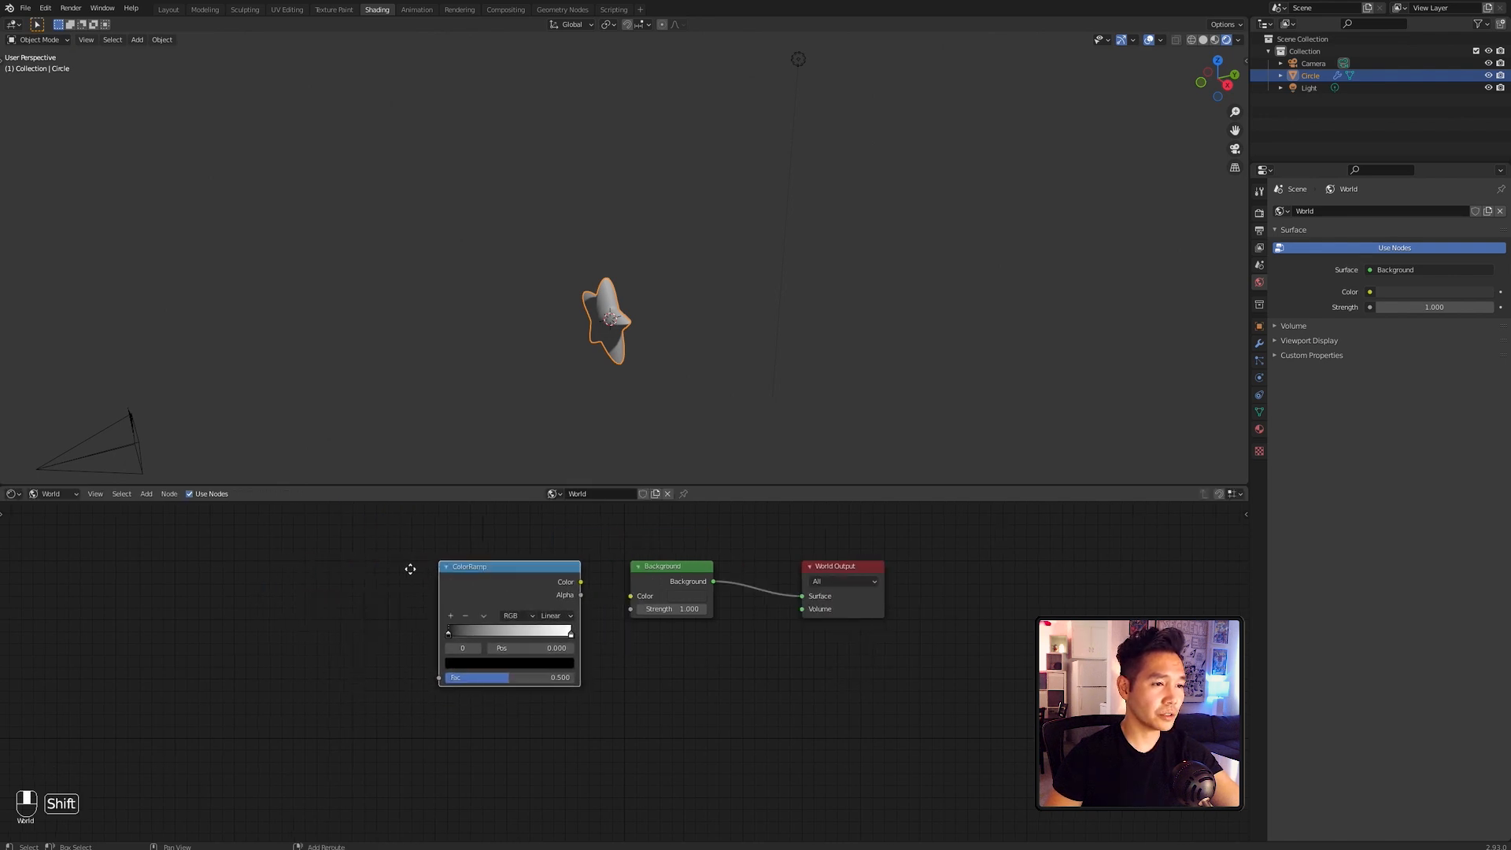
Step: Add a Gradient Texture, connect its Color to the ColorRamp's Fac, and connect the ColorRamp's Color to the Background's Color
{"action": "key", "text": "shift+a"}
{"action": "type", "text": "GRAD"}
{"action": "key", "text": "Return"}
{"action": "left_click", "coordinate": [472, 610]}
{"action": "left_click_drag", "start_coordinate": [517, 623], "coordinate": [589, 682]}
{"action": "left_click_drag", "start_coordinate": [731, 587], "coordinate": [780, 601]}
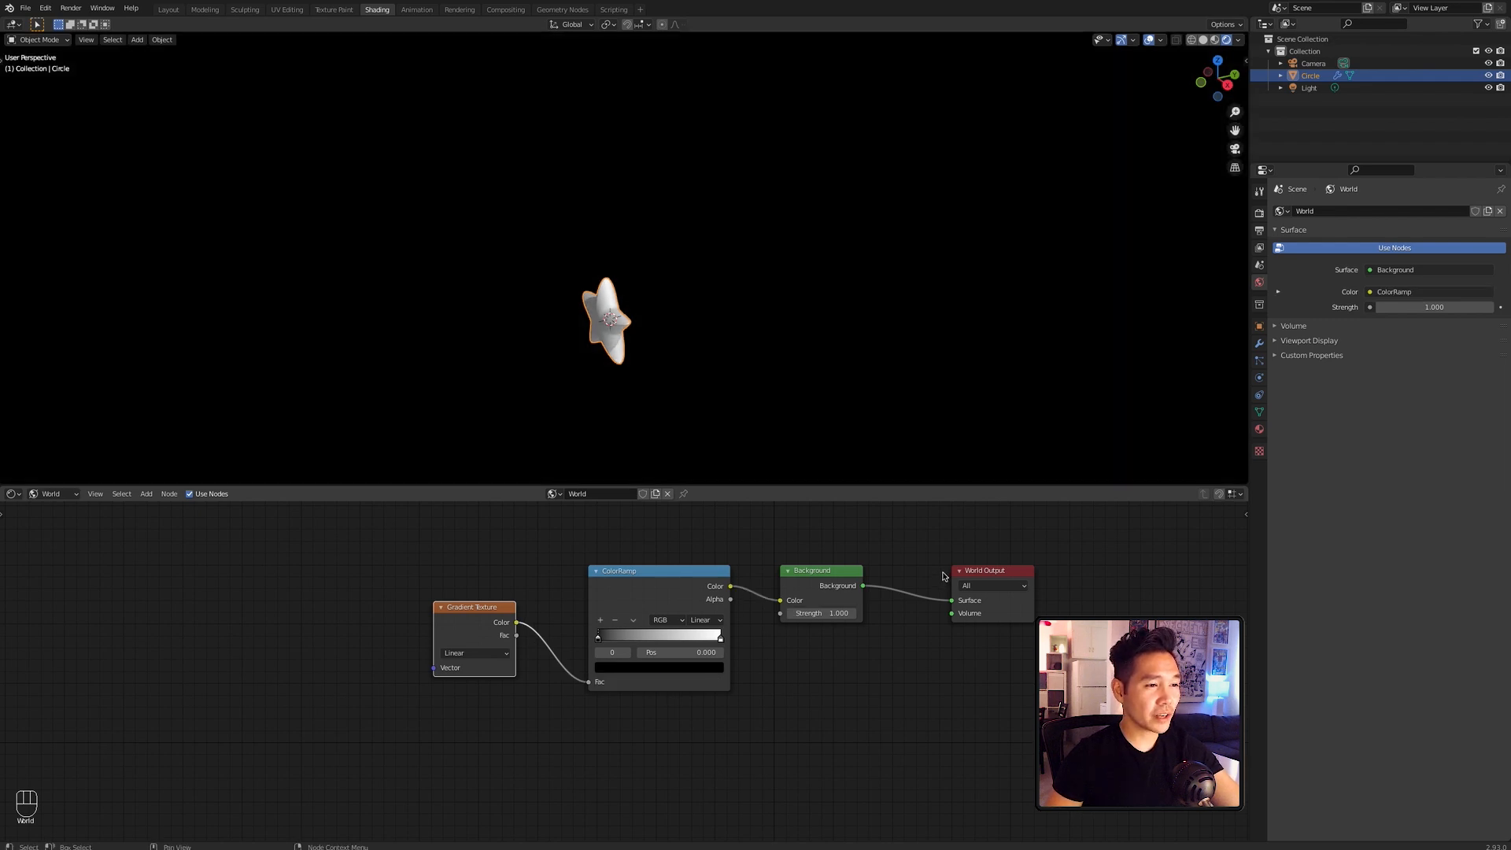
Step: Add Texture Coordinate and Mapping nodes to the Gradient Texture, and connect the Camera output to the Mapping's Vector
{"action": "scroll", "coordinate": [678, 594], "scroll_direction": "left", "scroll_amount": 2, "text": "ctrl"}
{"action": "key", "text": "ctrl+t"}
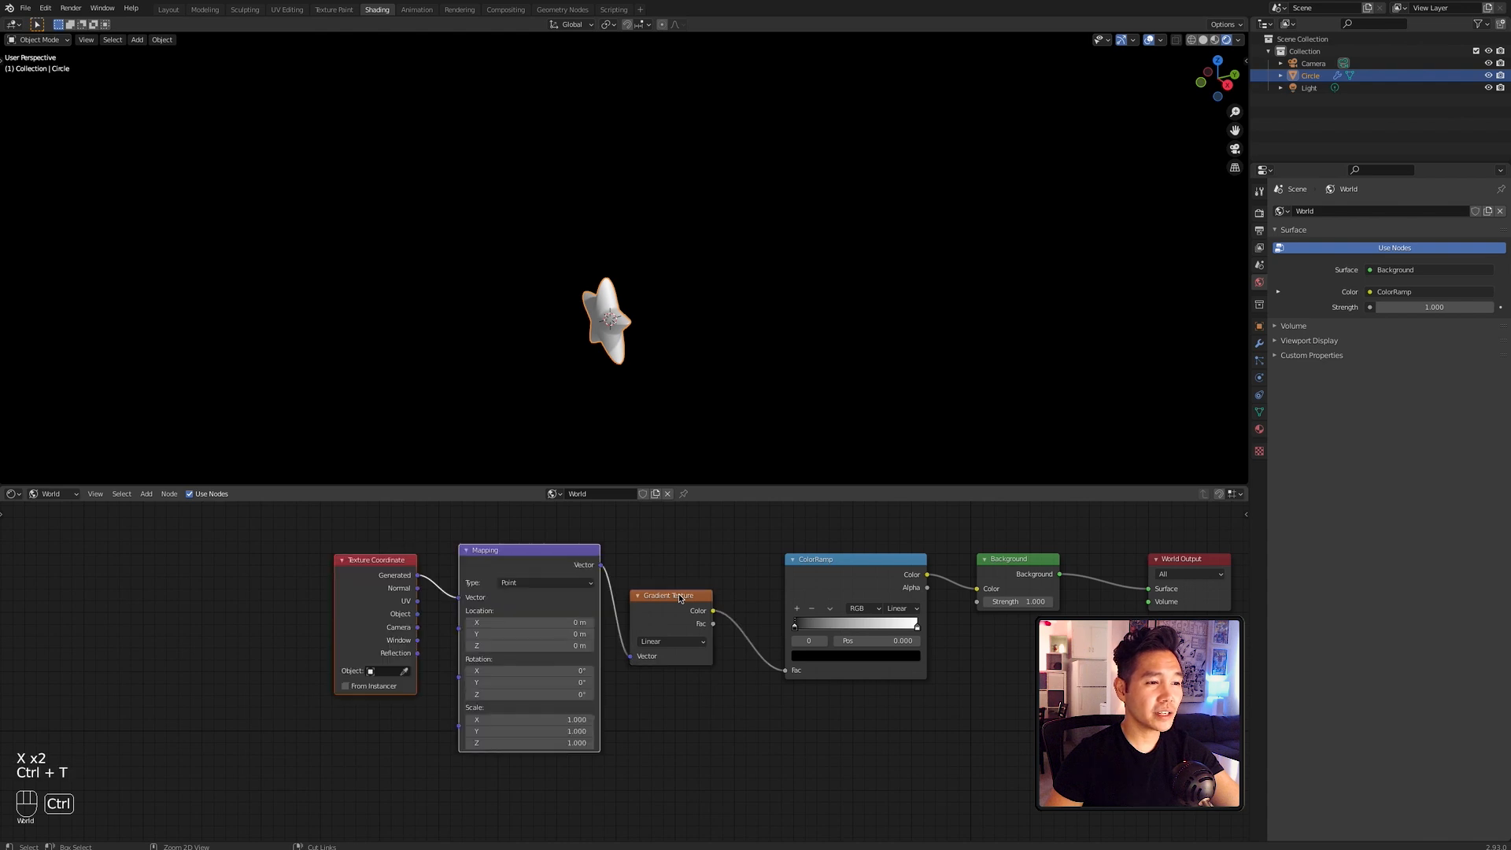
{"action": "left_click_drag", "start_coordinate": [417, 627], "coordinate": [458, 602]}
{"action": "left_click_drag", "start_coordinate": [353, 561], "coordinate": [333, 585]}
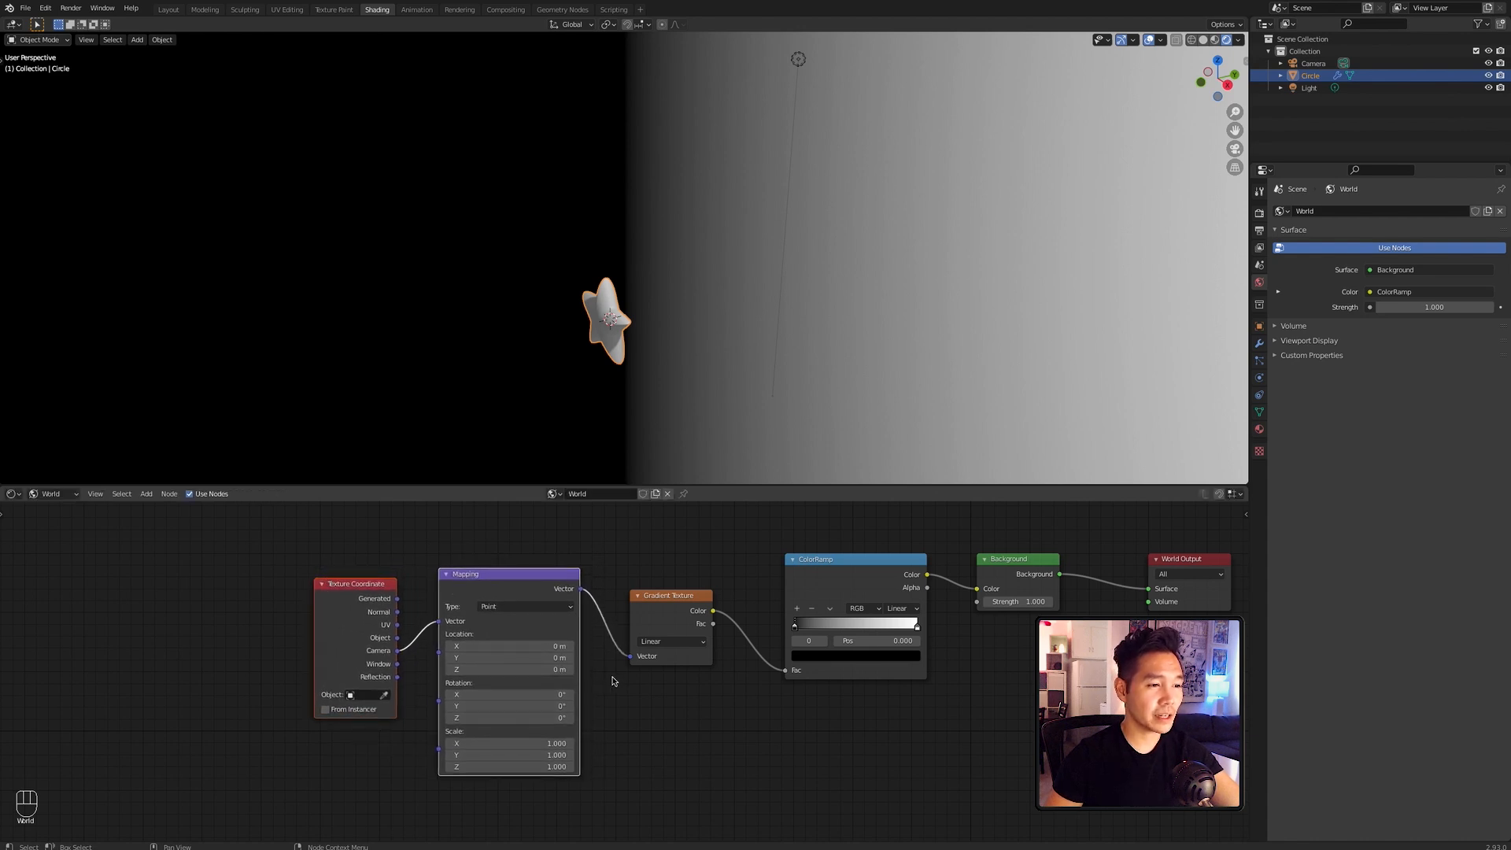
{"action": "left_click", "coordinate": [715, 704]}
{"action": "middle_click_drag", "start_coordinate": [942, 661], "coordinate": [700, 650], "text": "shift"}
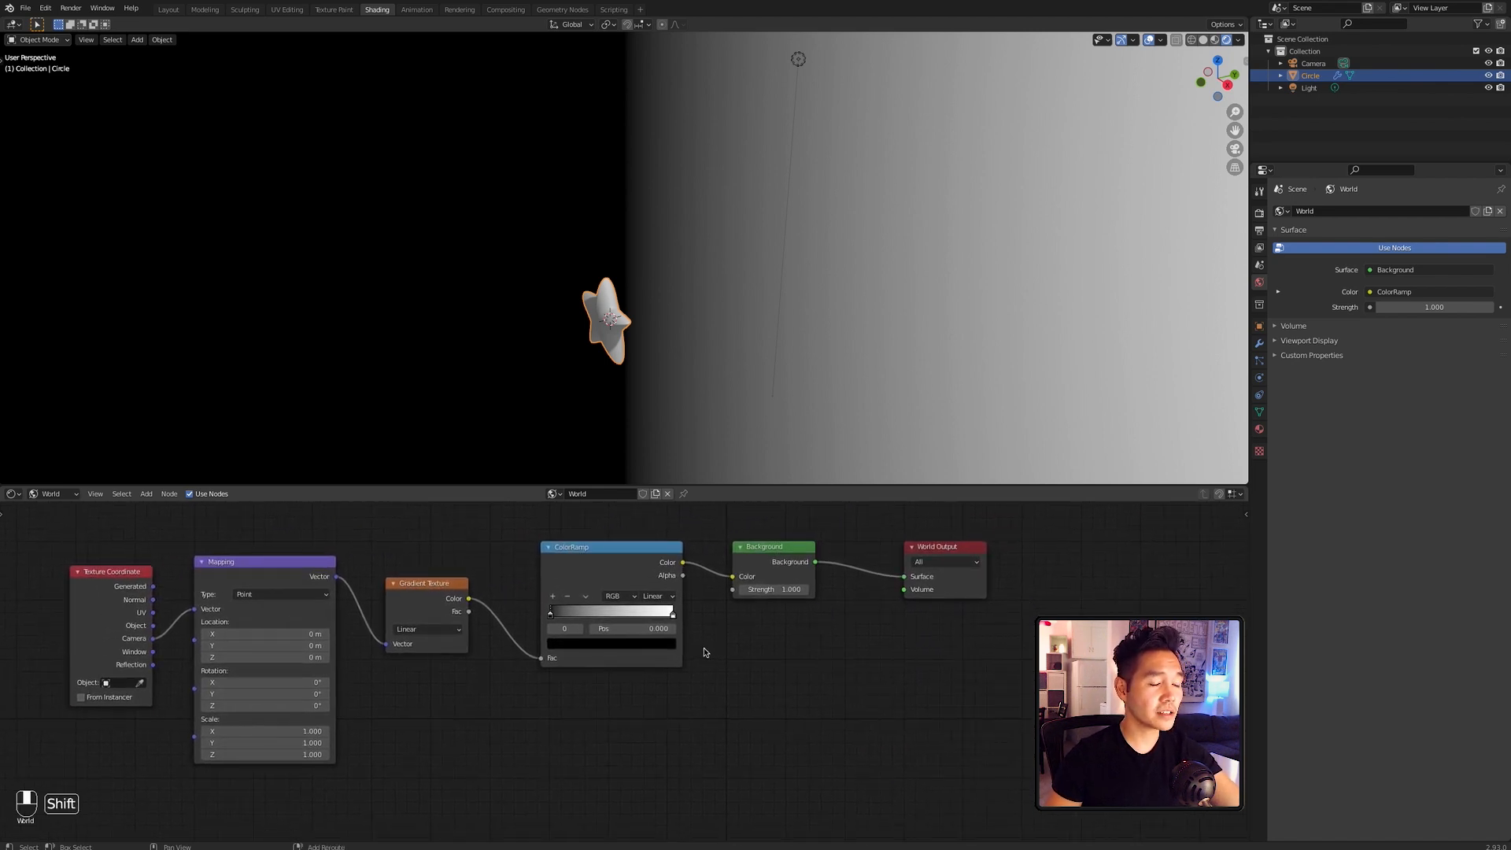
Step: Duplicate the Background node and place the copy directly below the original
{"action": "left_click", "coordinate": [763, 583]}
{"action": "key", "text": "shift+d"}
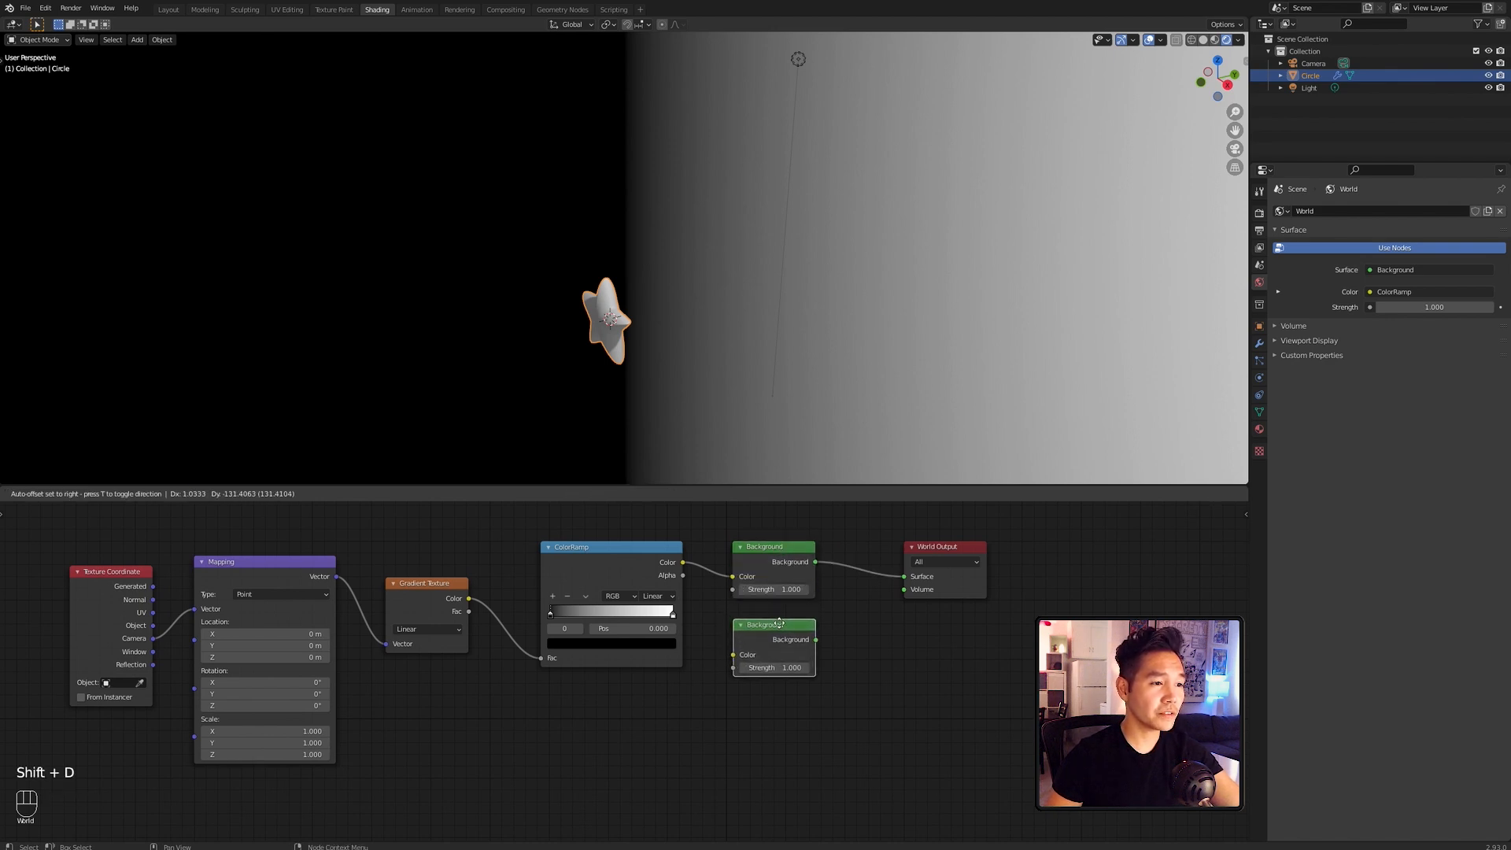
{"action": "left_click", "coordinate": [780, 623]}
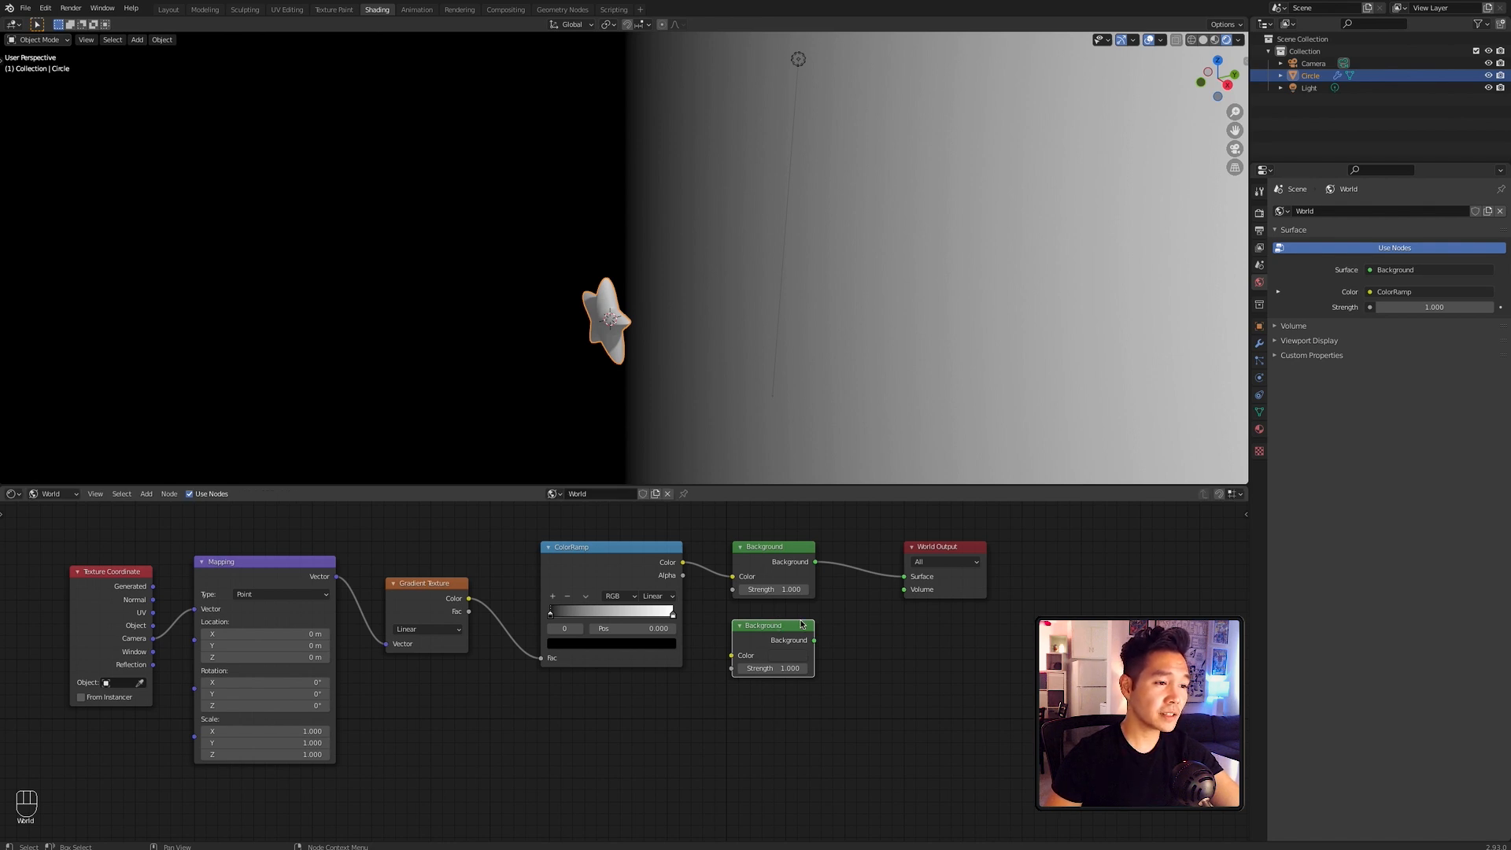
Step: Combine both Background nodes through a Mix Shader into the World Output, and connect the ColorRamp's Color to the second Background
{"action": "right_click_drag", "start_coordinate": [794, 582], "coordinate": [793, 634], "text": "ctrl+shift"}
{"action": "left_click_drag", "start_coordinate": [951, 546], "coordinate": [1039, 571]}
{"action": "middle_click_drag", "start_coordinate": [682, 563], "coordinate": [658, 601]}
{"action": "left_click_drag", "start_coordinate": [658, 600], "coordinate": [706, 693]}
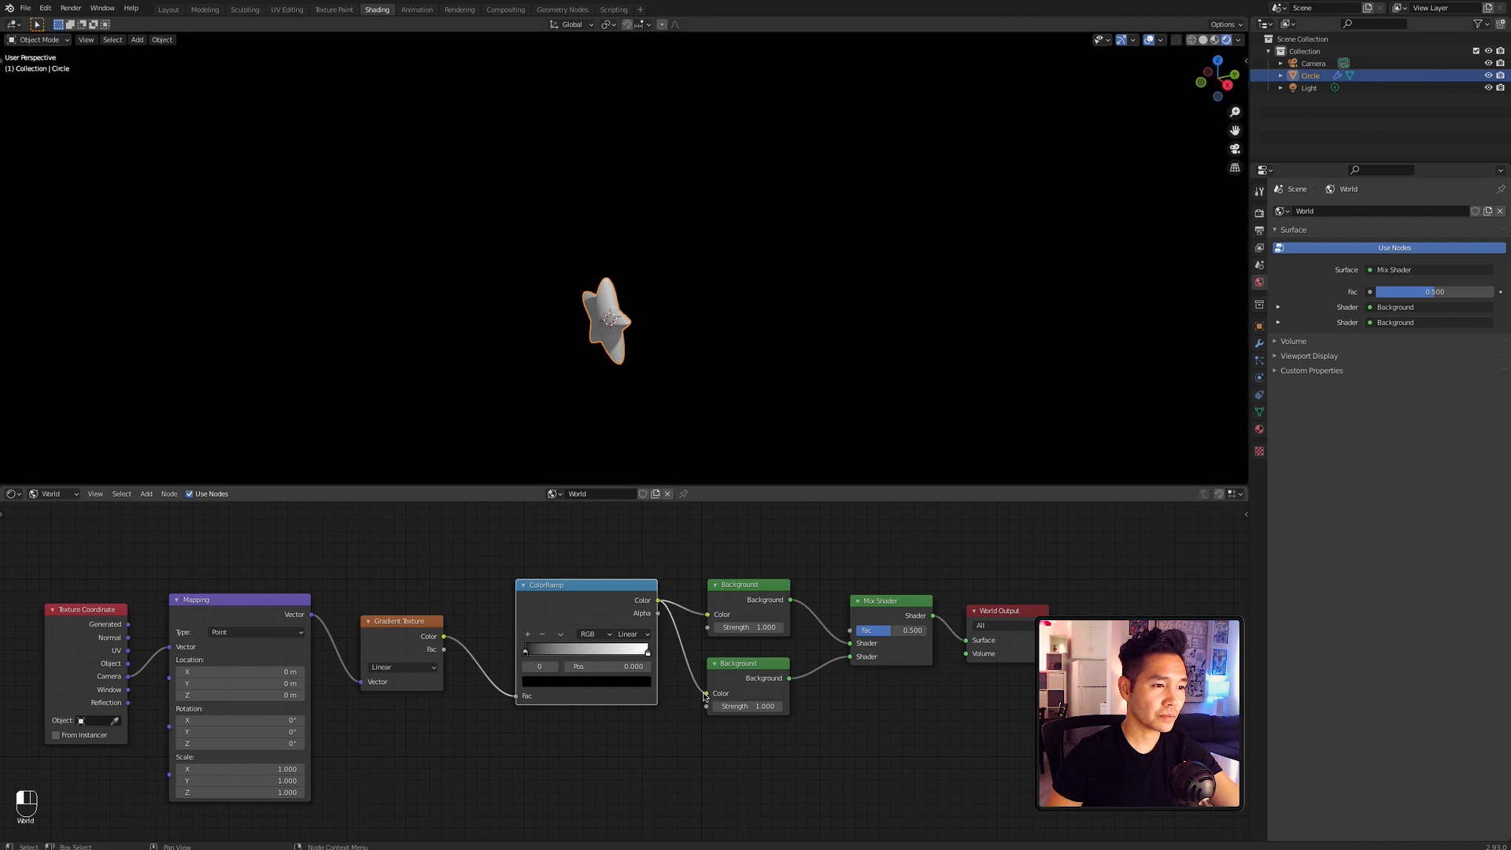
{"action": "left_click_drag", "start_coordinate": [745, 628], "coordinate": [756, 628]}
{"action": "mouse_move", "coordinate": [745, 706]}
{"action": "left_mouse_down"}
{"action": "mouse_move", "coordinate": [776, 706]}
{"action": "mouse_move", "coordinate": [760, 706]}
{"action": "left_mouse_up"}
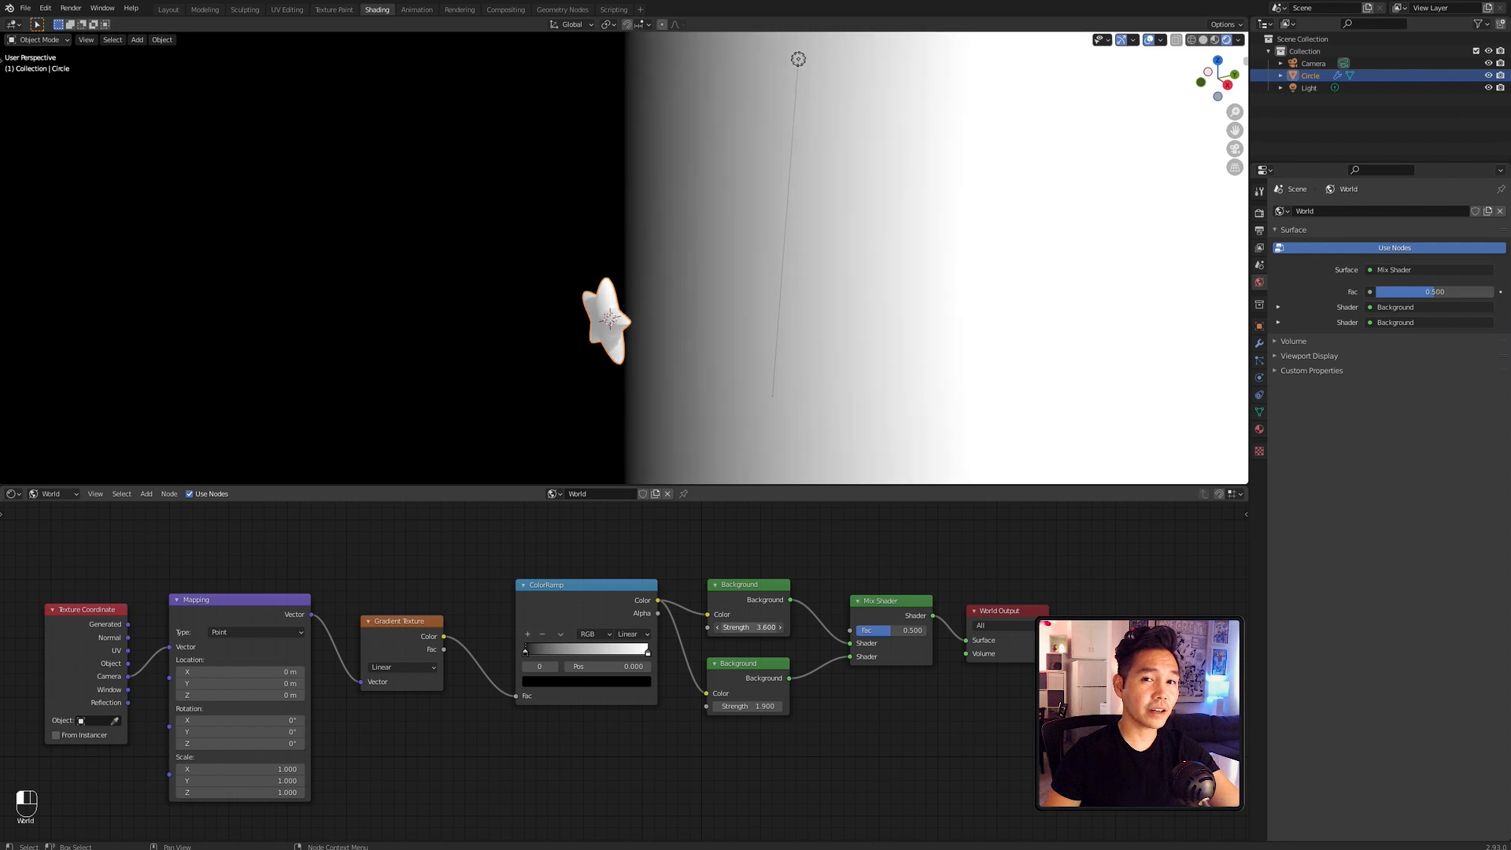
{"action": "key", "text": "super+z"}
{"action": "key", "text": "super+z"}
{"action": "key", "text": "super+z"}
{"action": "key", "text": "super+z"}
Step: Add a Light Path node above the Background nodes and connect its Is Camera Ray output to the Mix Shader's Fac
{"action": "middle_click_drag", "start_coordinate": [795, 525], "coordinate": [761, 619]}
{"action": "key", "text": "shift+a"}
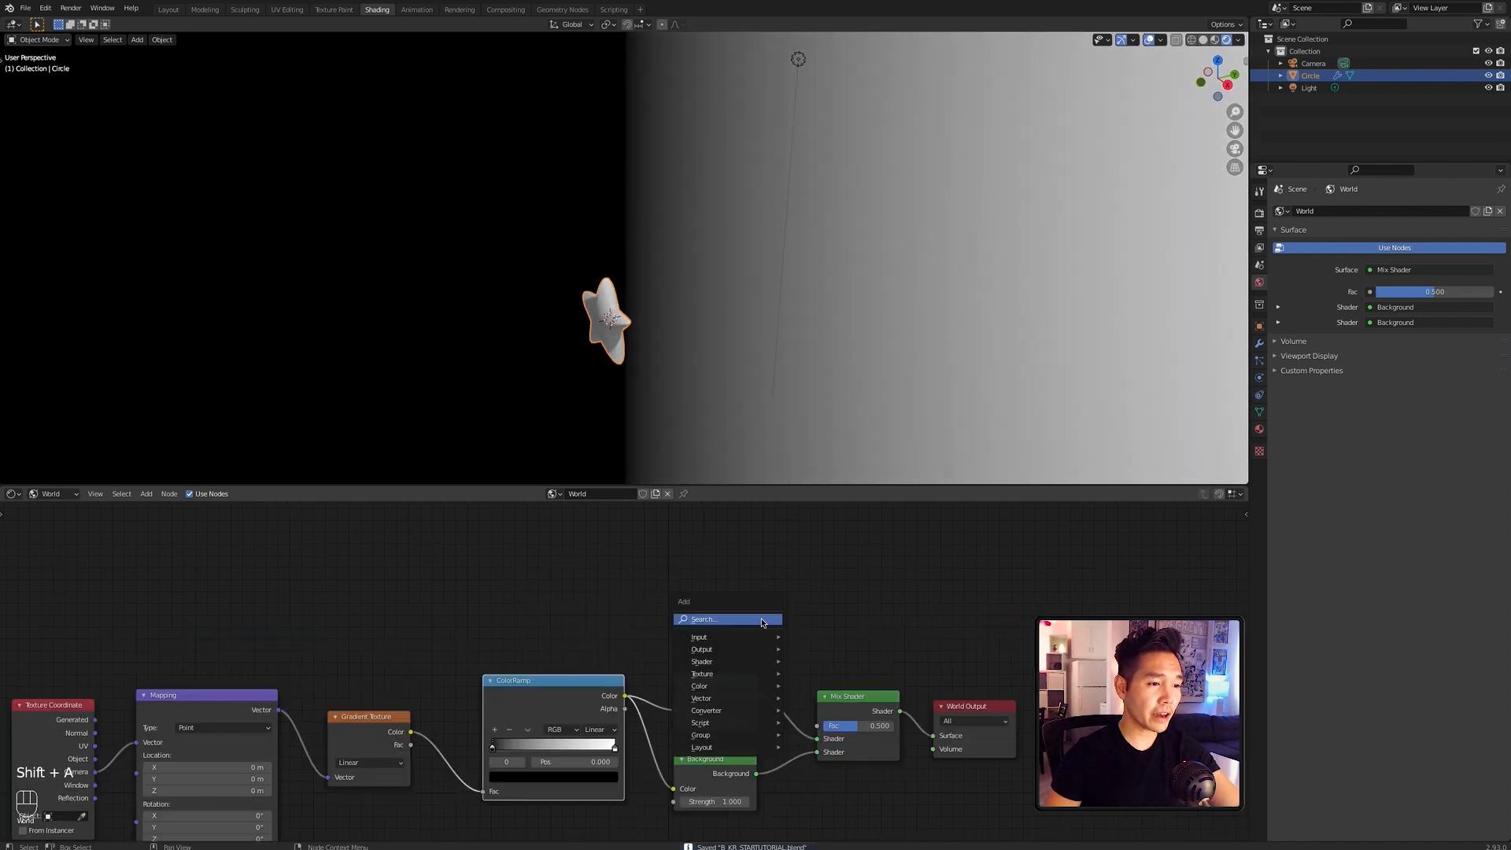
{"action": "left_click", "coordinate": [761, 620]}
{"action": "type", "text": "li"}
{"action": "key", "text": "Return"}
{"action": "left_click", "coordinate": [674, 821]}
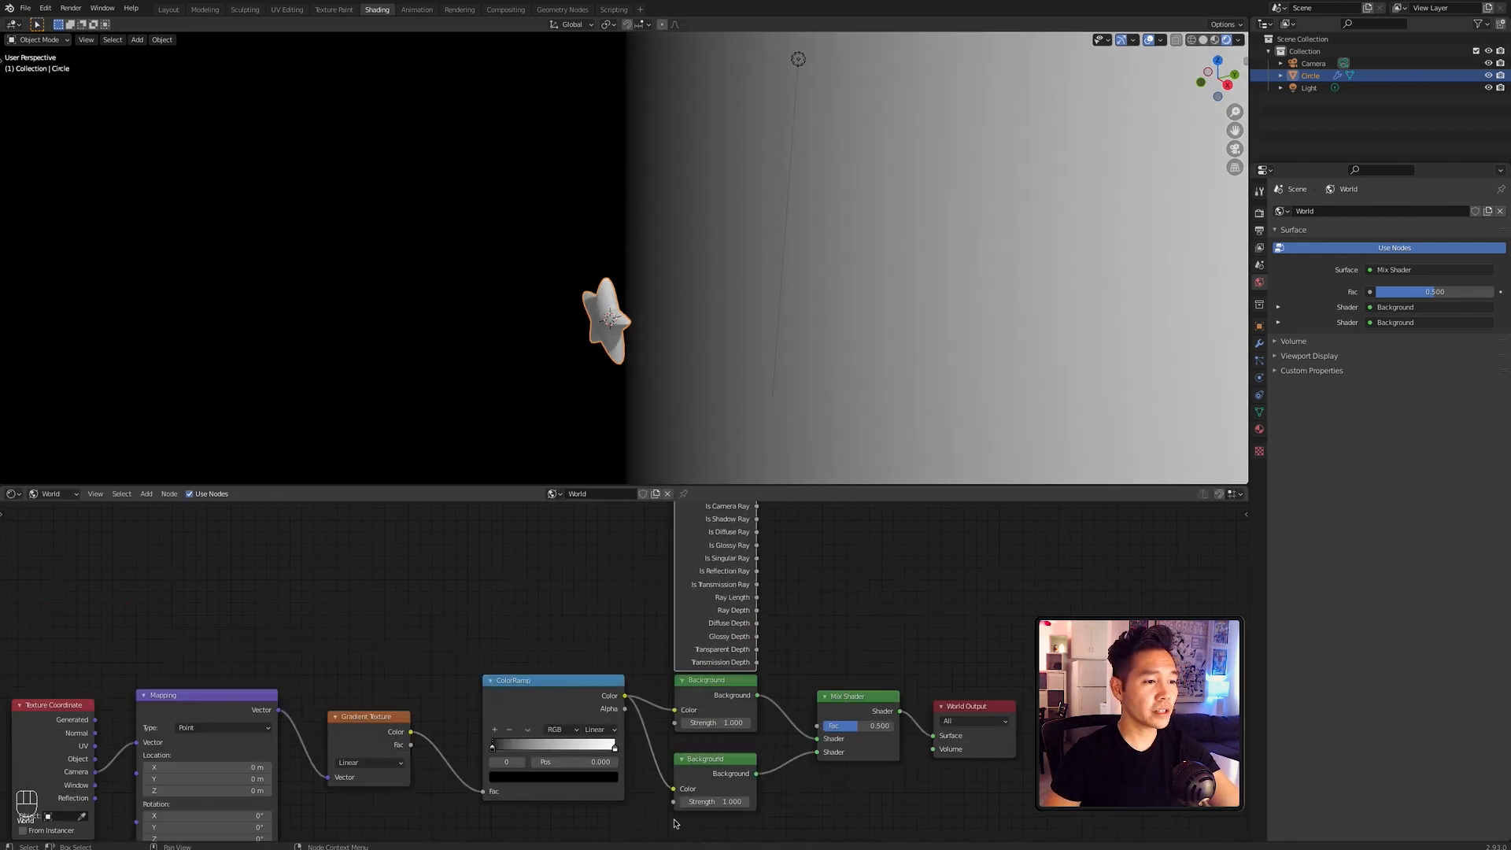
{"action": "left_click_drag", "start_coordinate": [757, 506], "coordinate": [818, 726]}
{"action": "scroll", "coordinate": [796, 716], "scroll_direction": "down", "scroll_amount": 3}
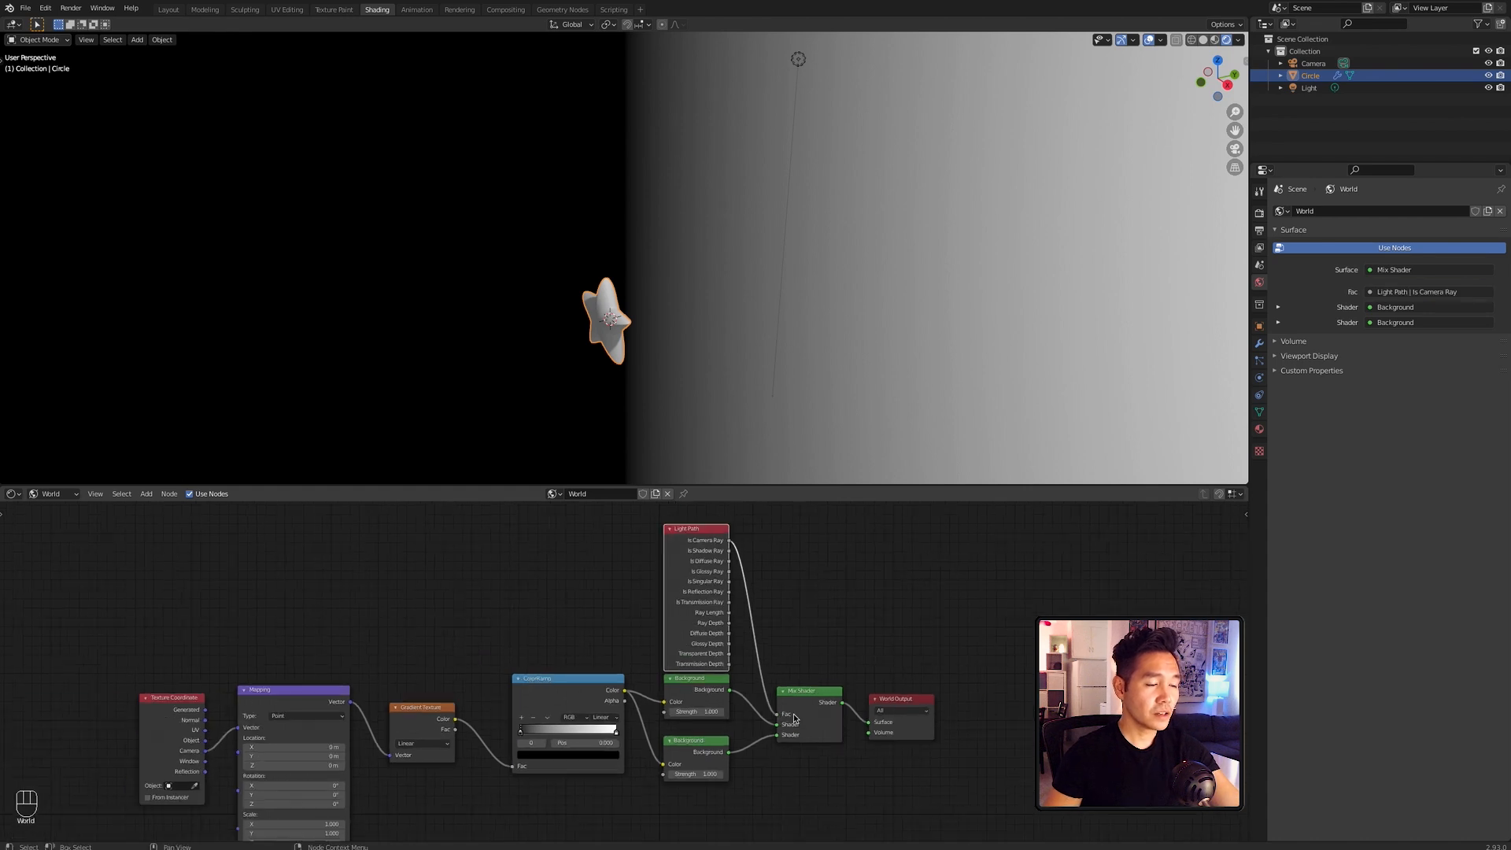
Step: Try out different Strength values on the Background nodes and undo the changes
{"action": "middle_click_drag", "start_coordinate": [769, 749], "coordinate": [743, 662]}
{"action": "scroll", "coordinate": [742, 663], "scroll_direction": "up", "scroll_amount": 1}
{"action": "left_click_drag", "start_coordinate": [684, 622], "coordinate": [731, 622]}
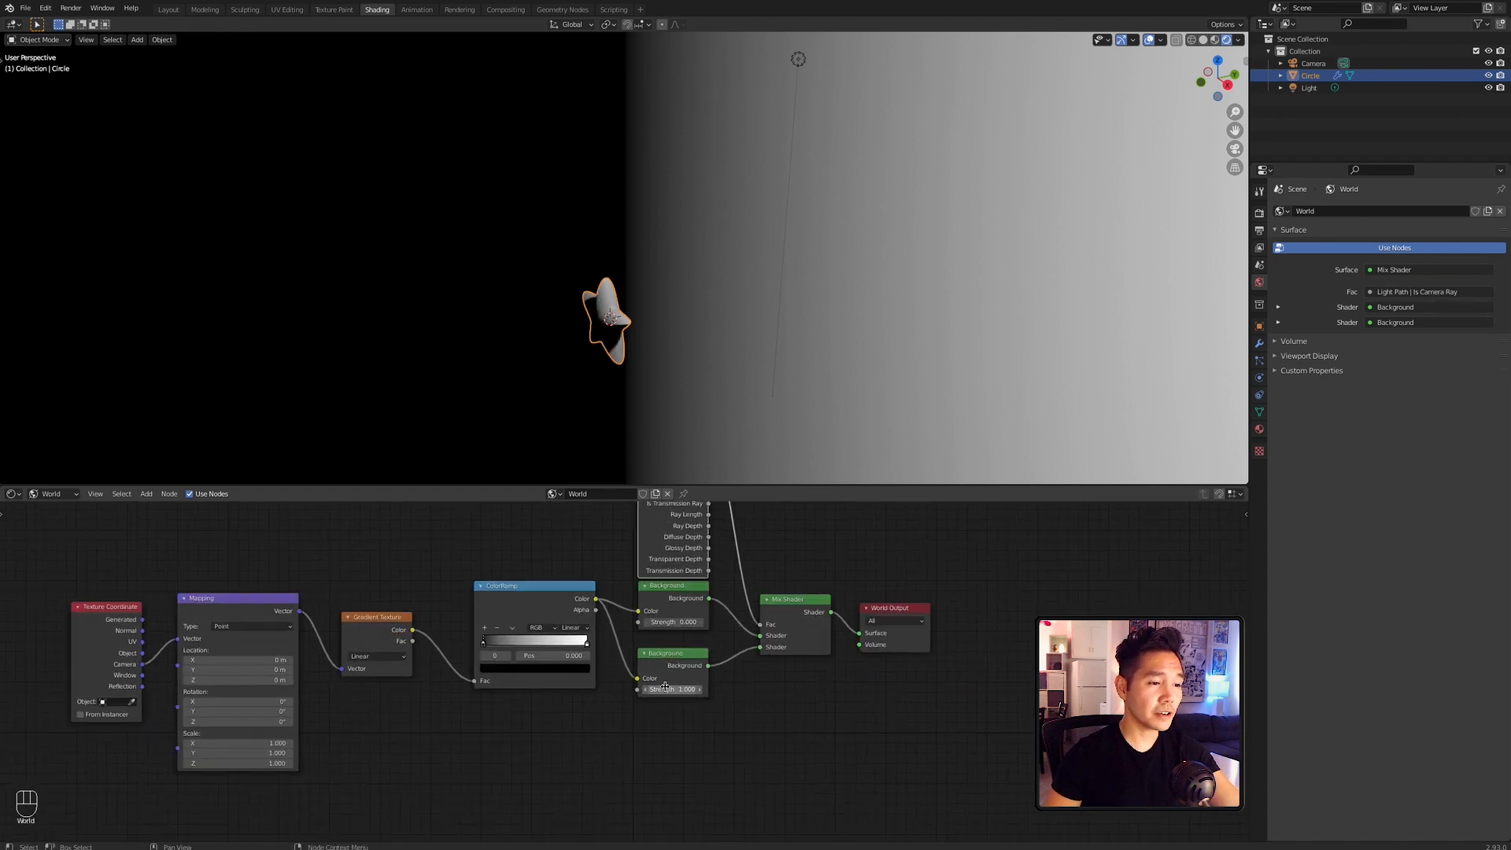
{"action": "key", "text": "super+z"}
{"action": "key", "text": "super+z"}
Step: Save the file and set the upper Background node's Strength to 1.2
{"action": "key", "text": "super+s"}
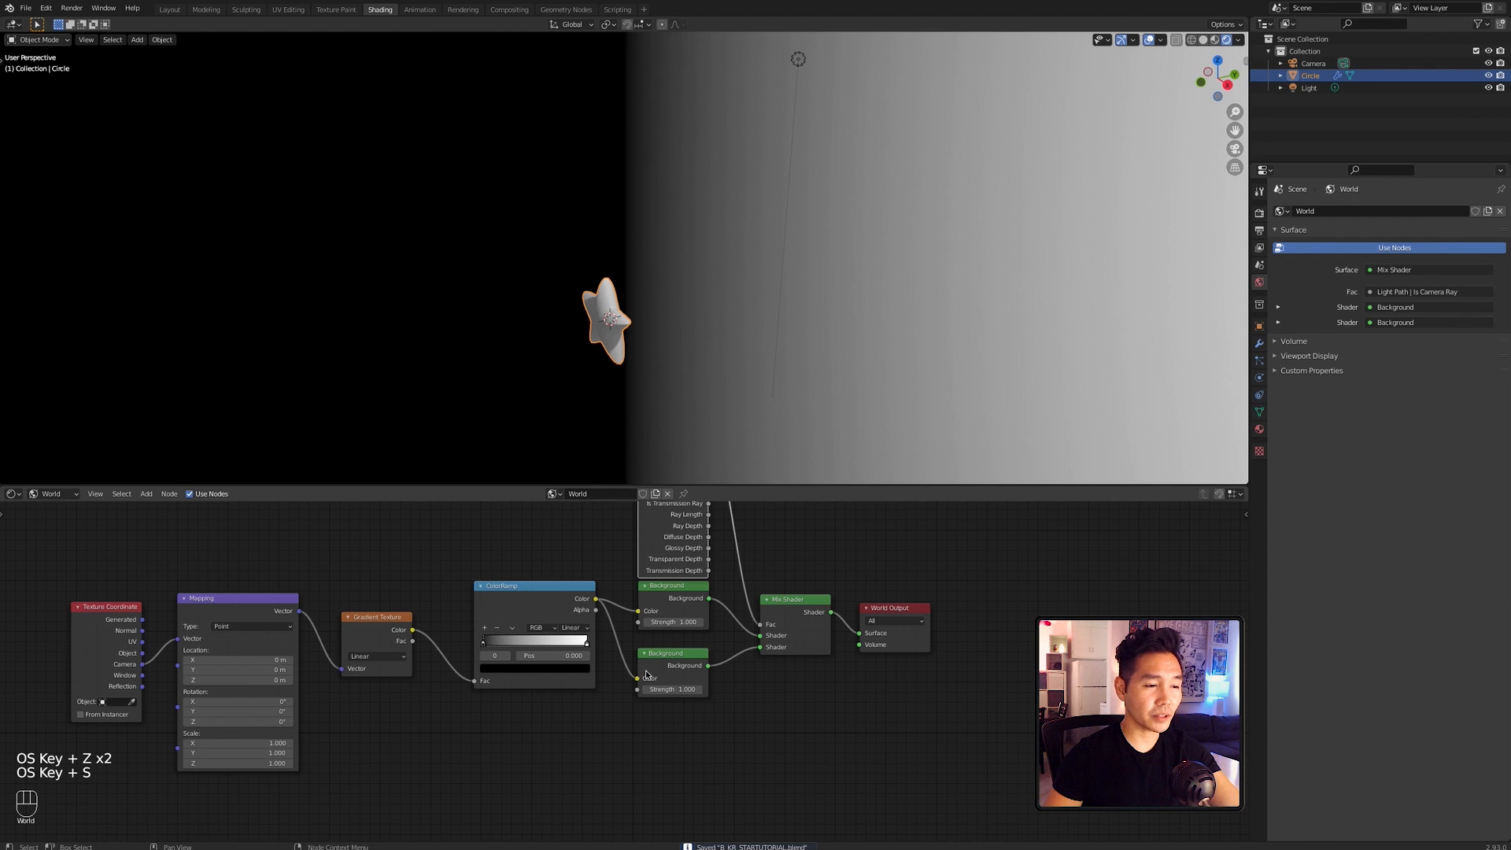
{"action": "double_click", "coordinate": [656, 622]}
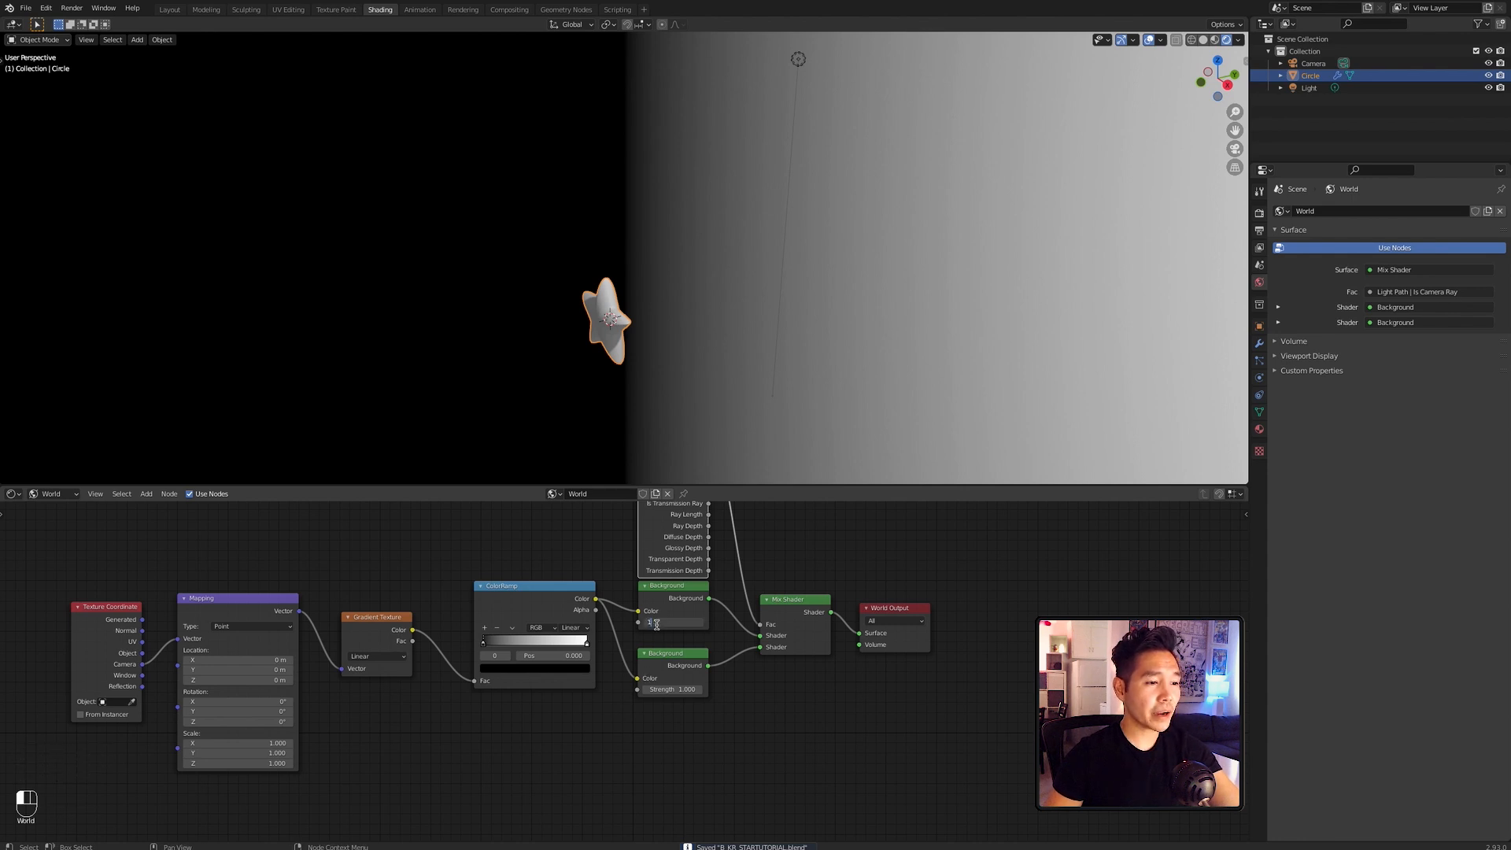
{"action": "type", "text": ".2"}
{"action": "key", "text": "Return"}
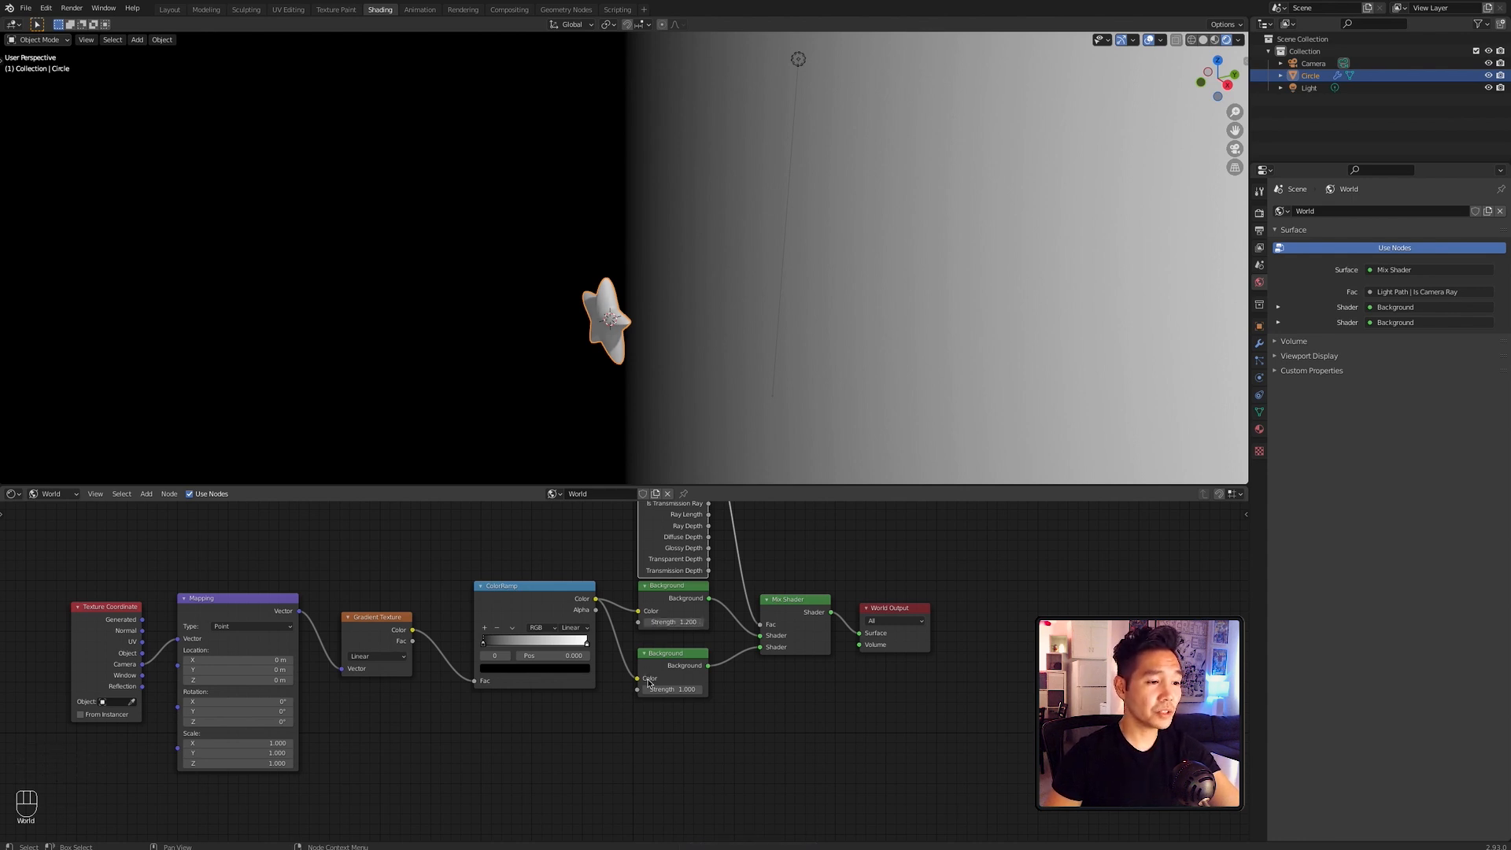
Step: Select both Background nodes and move them slightly lower, clear of the Light Path node
{"action": "left_click_drag", "start_coordinate": [675, 733], "coordinate": [657, 602]}
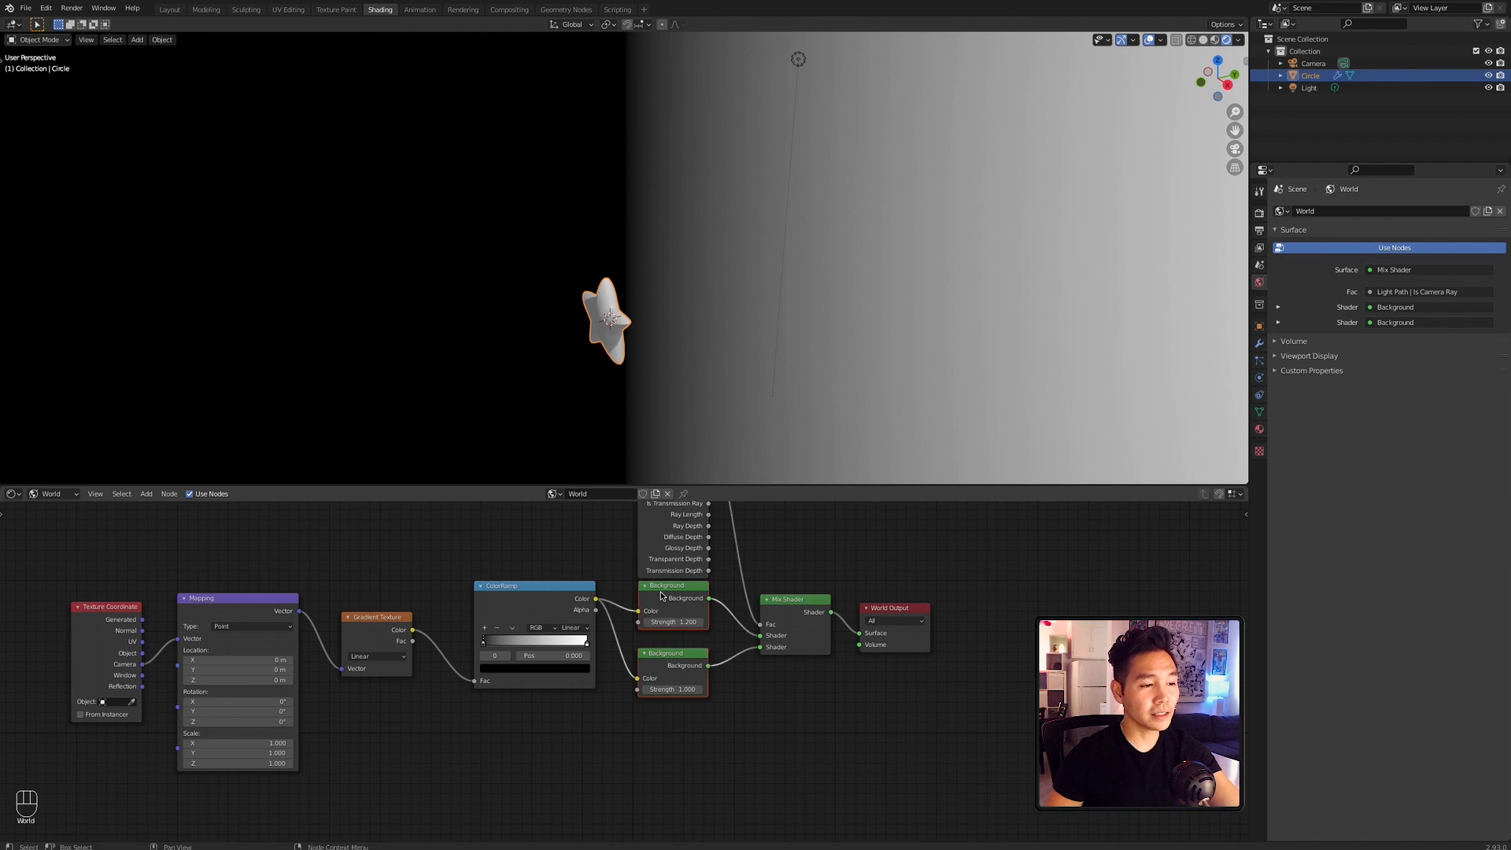
{"action": "key", "text": "g"}
{"action": "left_click", "coordinate": [555, 768]}
Step: Set the Mapping node's Rotation to -30° on X and -90° on Z
{"action": "middle_click_drag", "start_coordinate": [471, 760], "coordinate": [671, 752]}
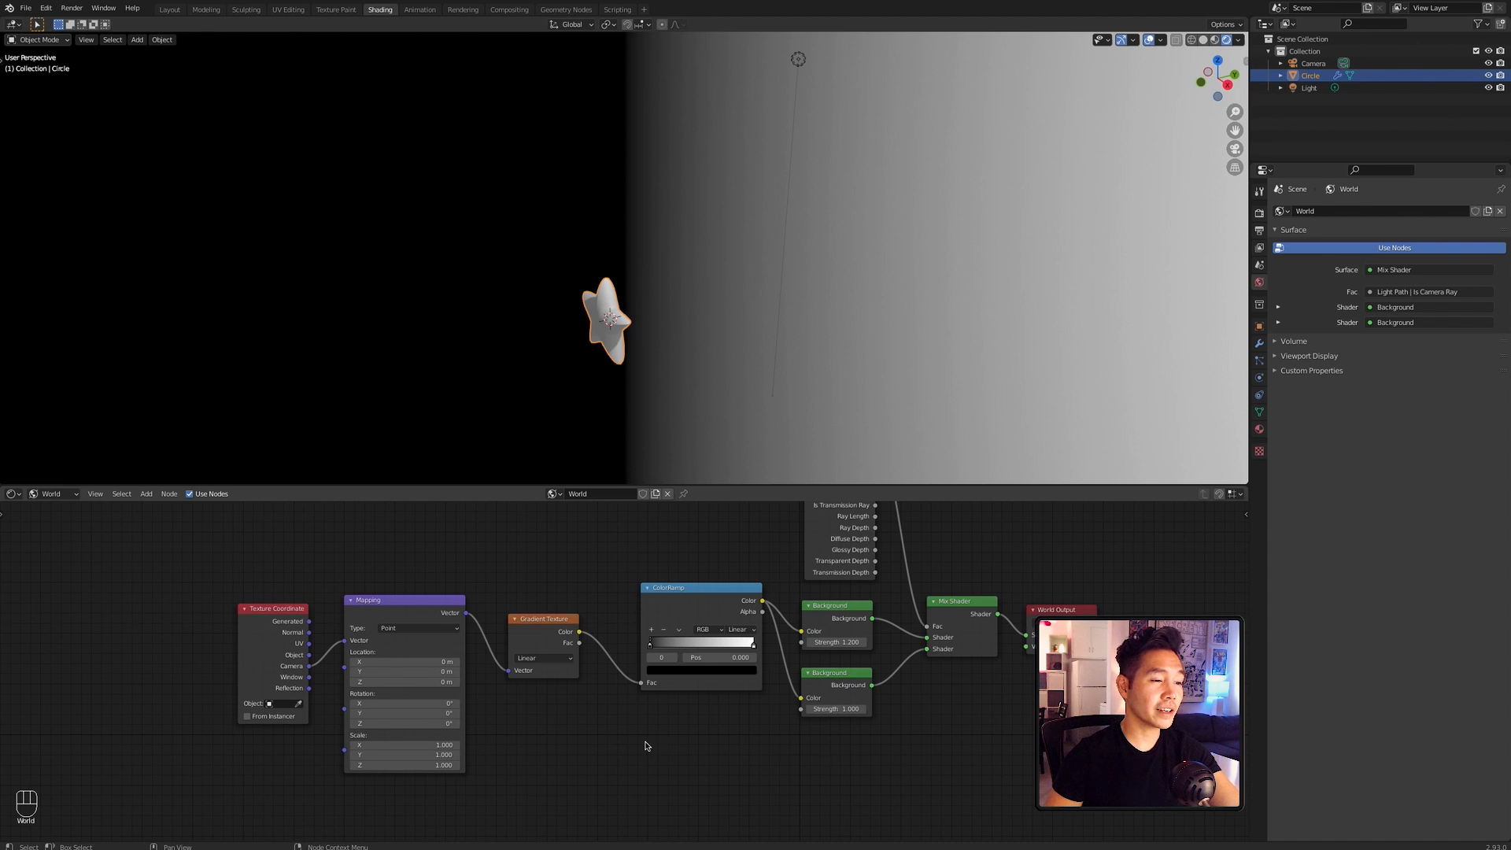
{"action": "left_click", "coordinate": [403, 703]}
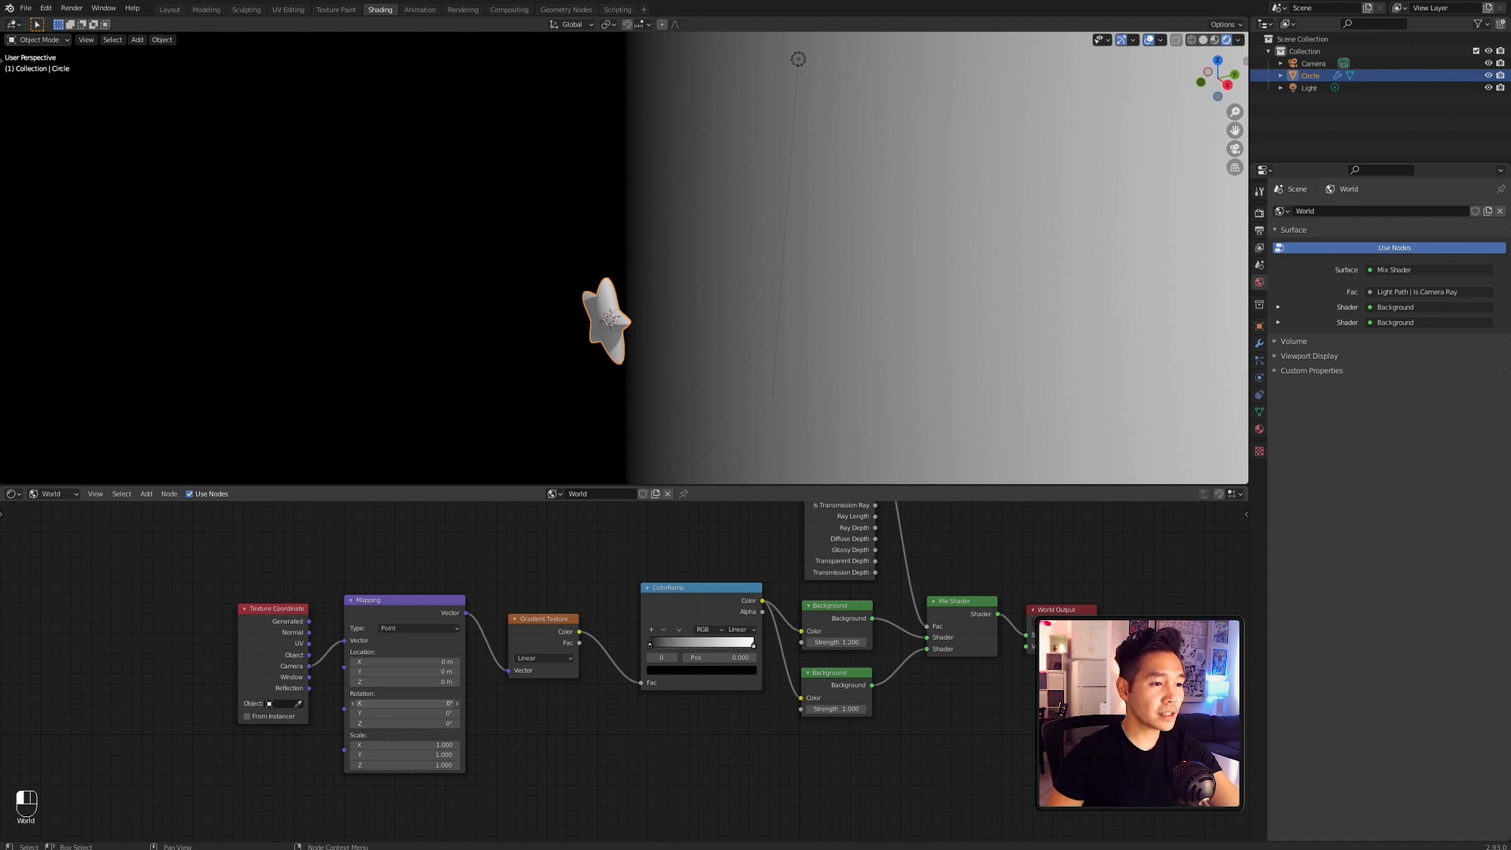
{"action": "type", "text": "-30"}
{"action": "key", "text": "Tab"}
{"action": "key", "text": "Tab"}
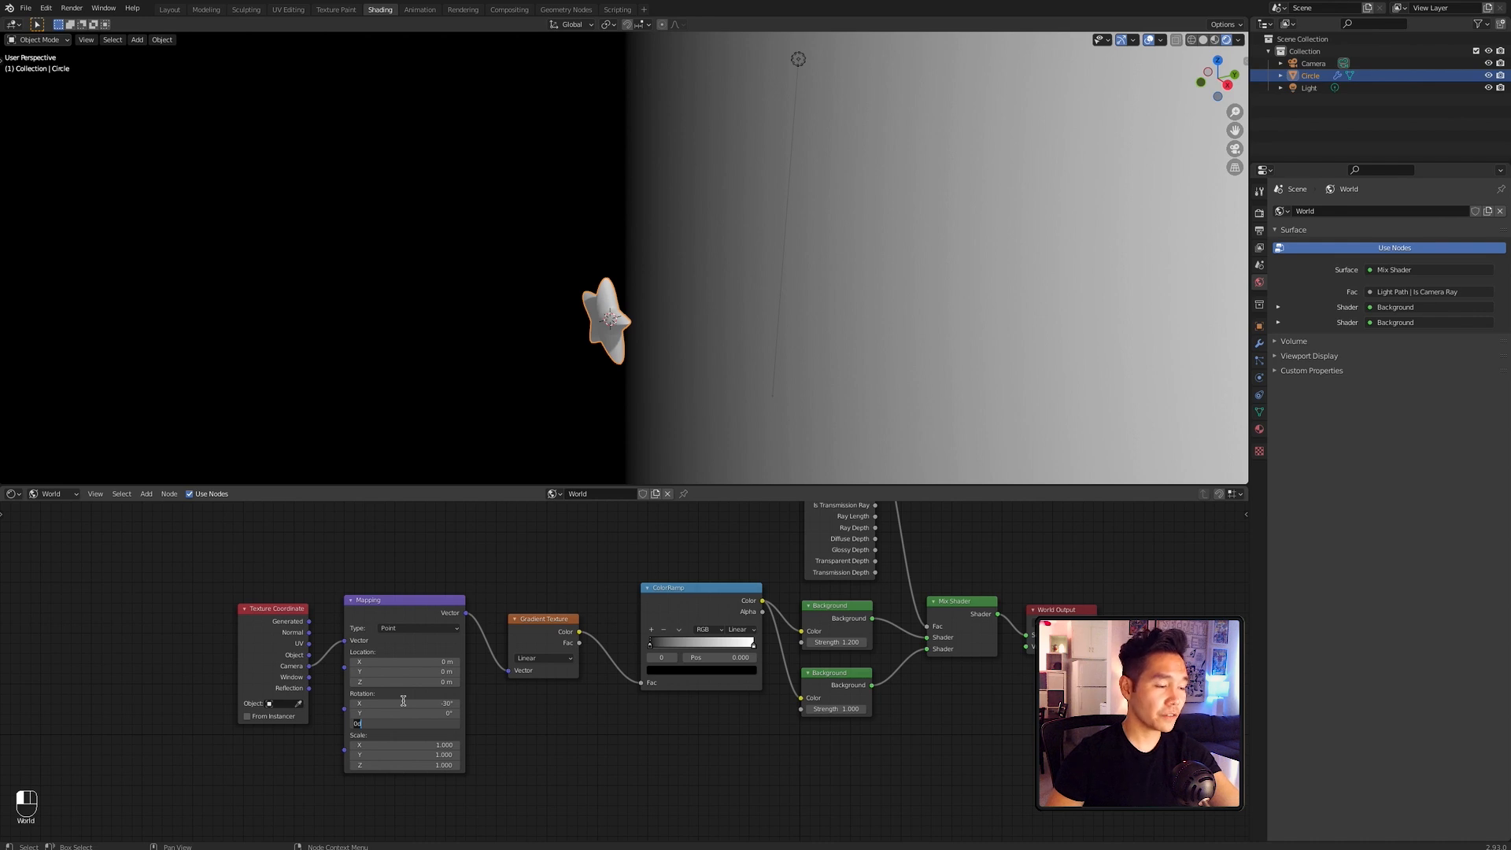
{"action": "type", "text": "-90"}
{"action": "key", "text": "Return"}
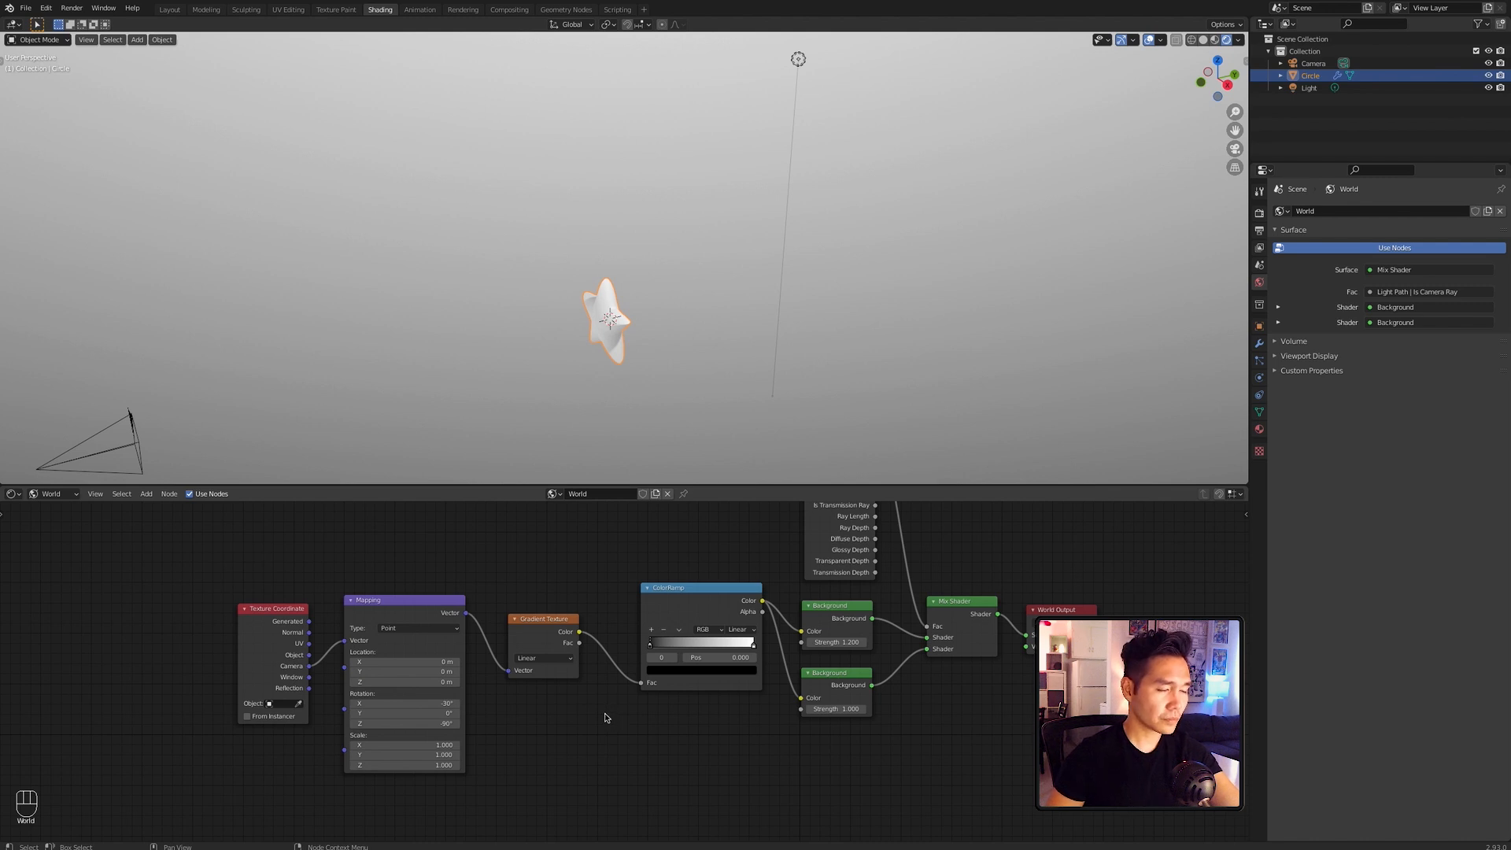
Step: Bring the ColorRamp's black and white stops close together with B-Spline interpolation, placing the black stop at about 0.382
{"action": "scroll", "coordinate": [652, 737], "scroll_direction": "up", "scroll_amount": 6}
{"action": "left_click_drag", "start_coordinate": [662, 631], "coordinate": [714, 630]}
{"action": "left_click_drag", "start_coordinate": [829, 630], "coordinate": [750, 629]}
{"action": "left_click", "coordinate": [811, 604]}
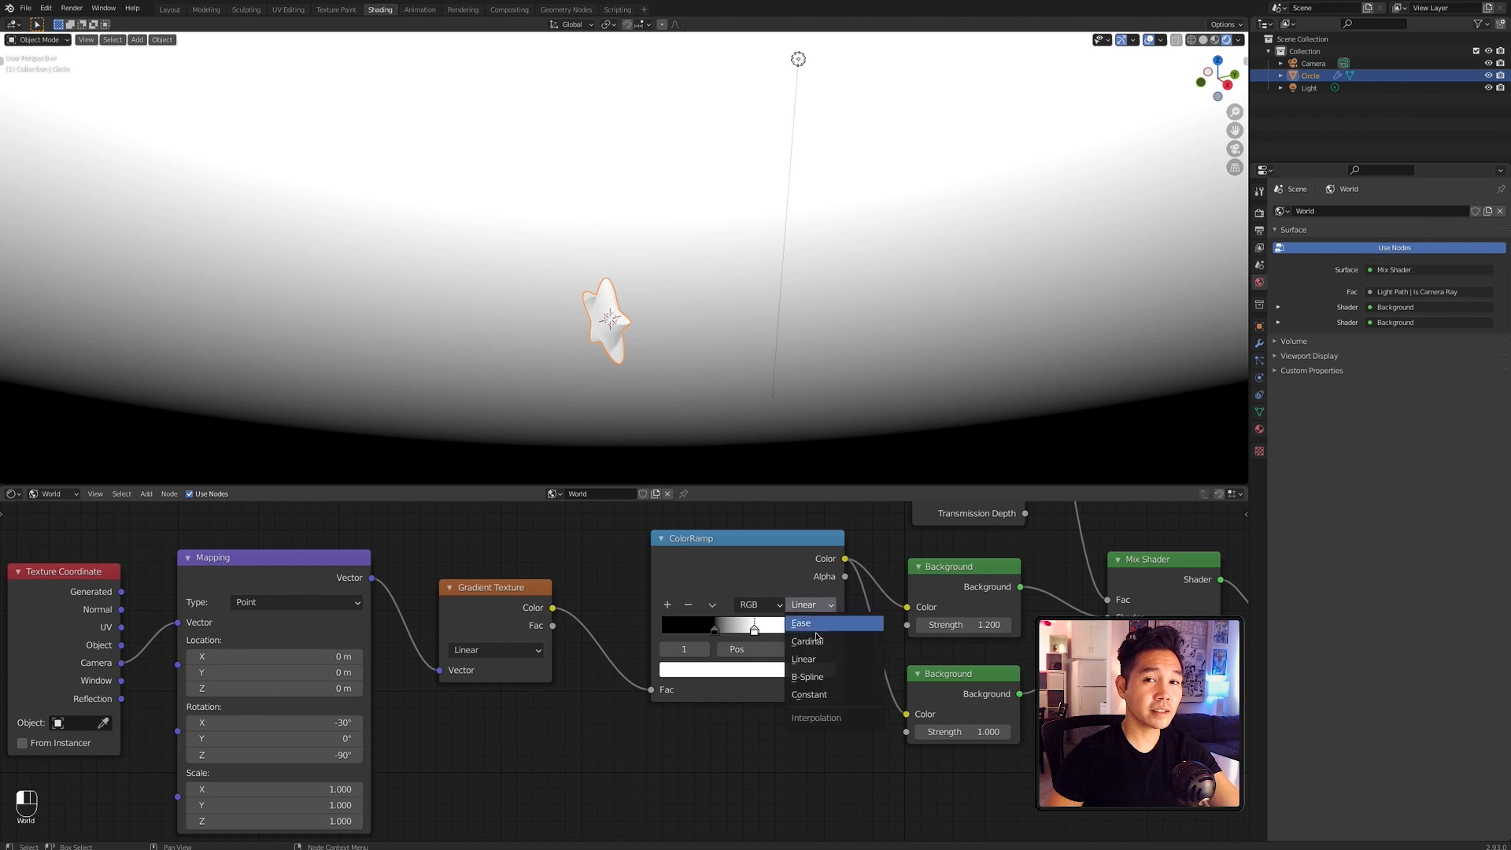
{"action": "left_click", "coordinate": [804, 683]}
{"action": "left_click_drag", "start_coordinate": [715, 631], "coordinate": [730, 635]}
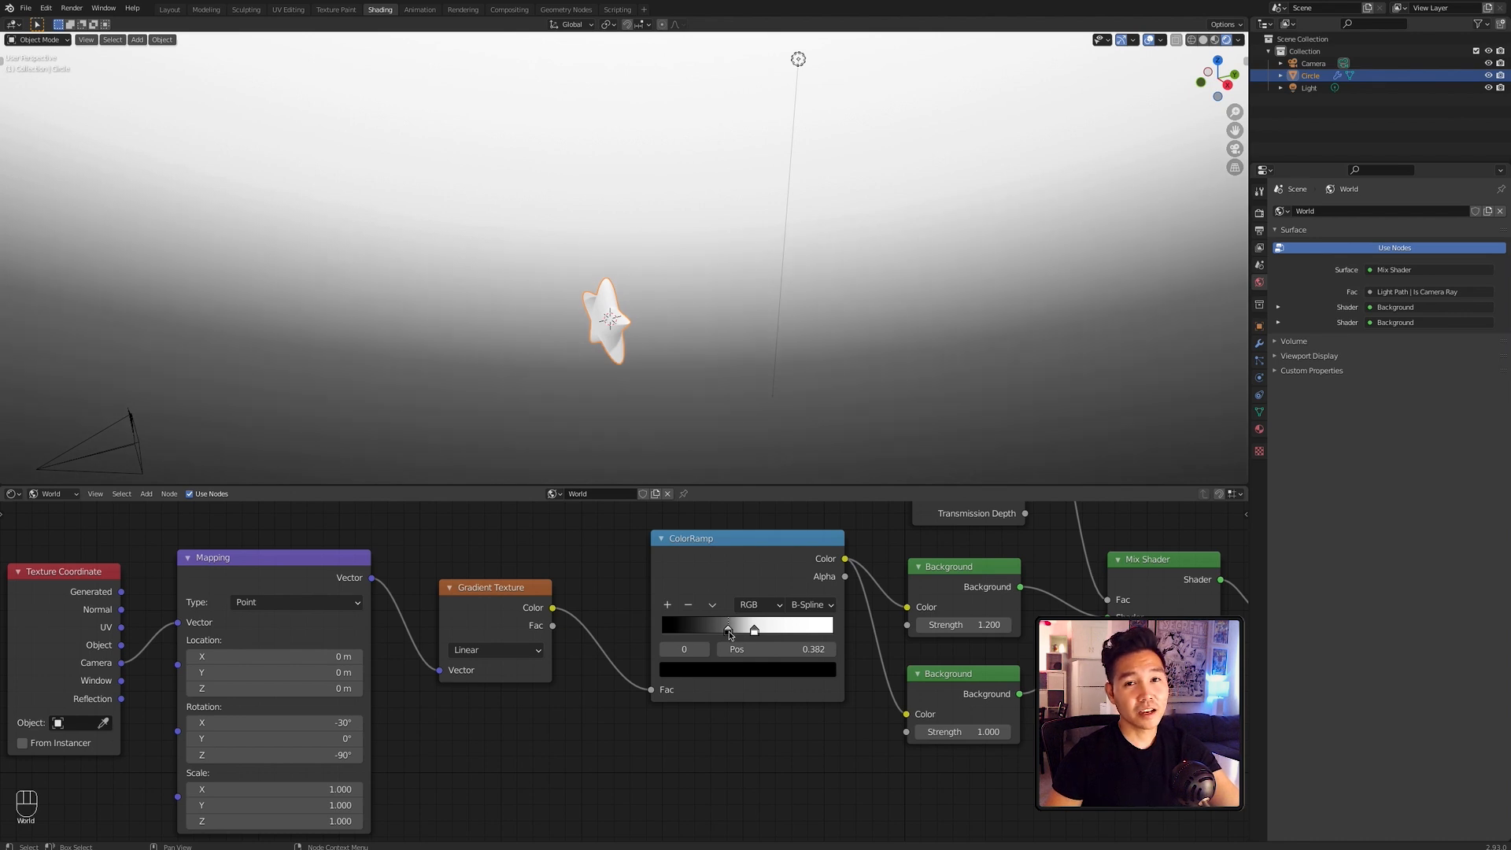
Step: Recolour the ColorRamp's black stop to pink (H 0.864, S 0.667, V 1.000) and shift it slightly toward the ramp's start
{"action": "left_click", "coordinate": [729, 633]}
{"action": "left_click", "coordinate": [728, 671]}
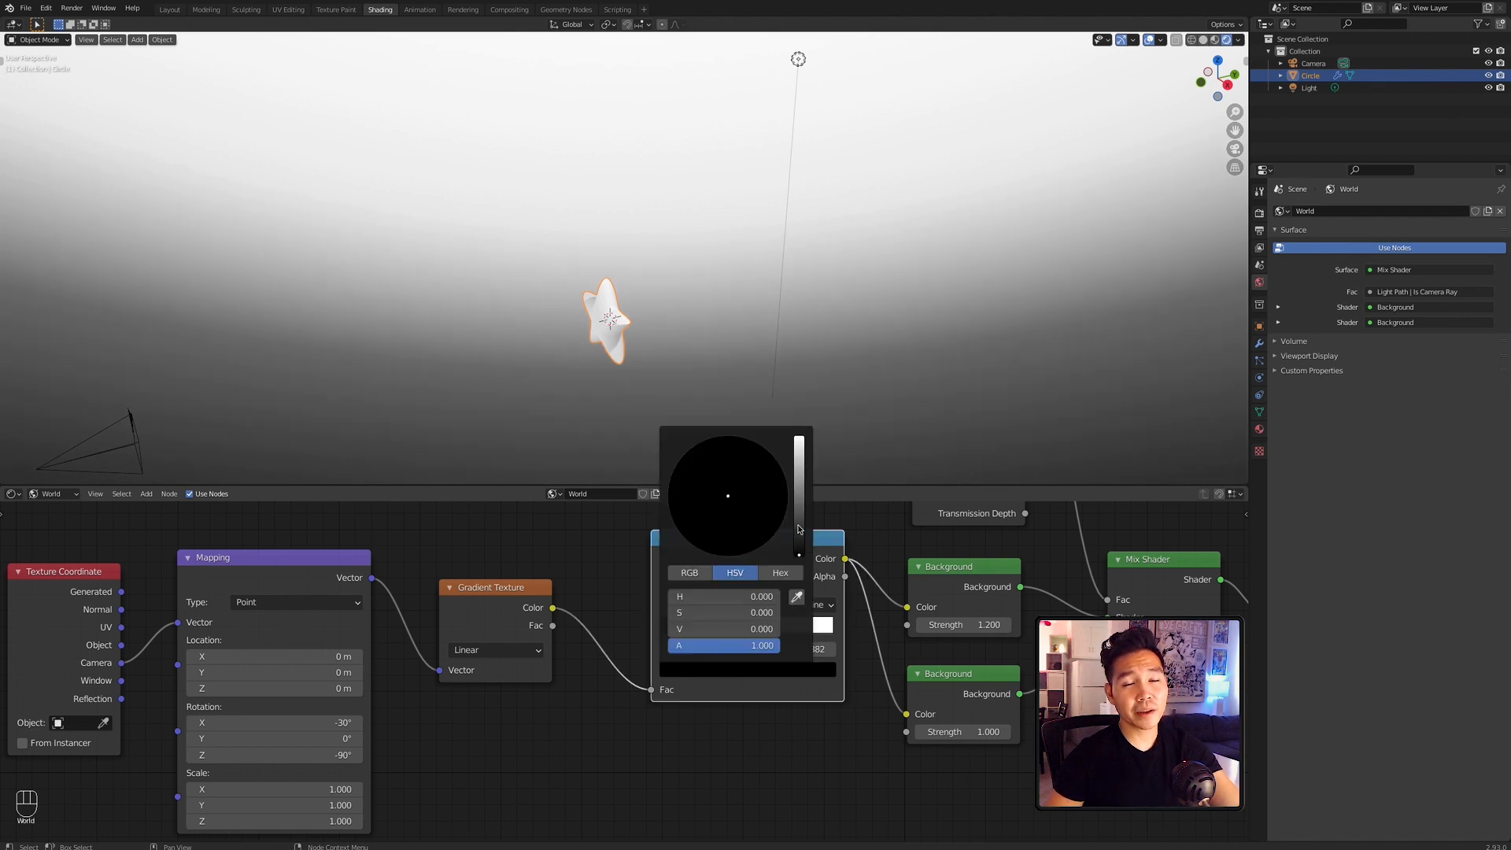
{"action": "left_click_drag", "start_coordinate": [799, 472], "coordinate": [799, 436]}
{"action": "left_click_drag", "start_coordinate": [737, 505], "coordinate": [746, 512]}
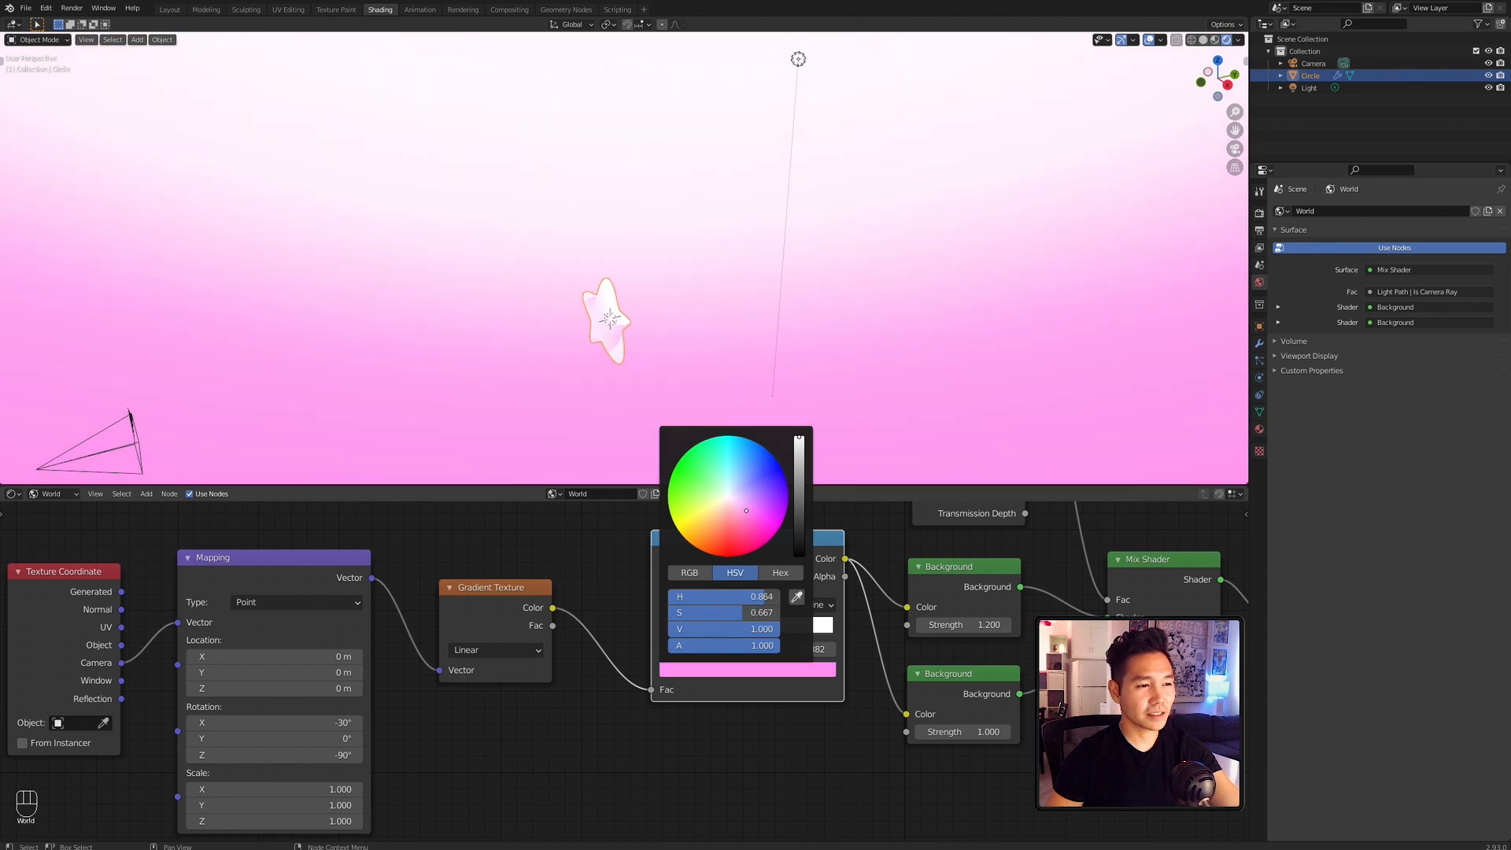
{"action": "left_click_drag", "start_coordinate": [728, 633], "coordinate": [716, 633]}
Step: Recolour the ColorRamp's white stop to dark blue and position it at about 0.409, near the pink stop
{"action": "left_click", "coordinate": [754, 632]}
{"action": "left_click", "coordinate": [766, 669]}
{"action": "mouse_move", "coordinate": [746, 466]}
{"action": "left_mouse_down"}
{"action": "mouse_move", "coordinate": [800, 496]}
{"action": "mouse_move", "coordinate": [768, 471]}
{"action": "left_mouse_up"}
{"action": "left_click_drag", "start_coordinate": [771, 632], "coordinate": [728, 632]}
{"action": "left_click_drag", "start_coordinate": [717, 632], "coordinate": [732, 631]}
Step: Deselect the star and save the file
{"action": "left_click", "coordinate": [829, 387]}
{"action": "scroll", "coordinate": [828, 387], "scroll_direction": "down", "scroll_amount": 5}
{"action": "scroll", "coordinate": [828, 387], "scroll_direction": "up", "scroll_amount": 6}
{"action": "middle_click_drag", "start_coordinate": [808, 383], "coordinate": [805, 343], "text": "shift"}
{"action": "key", "text": "super+s"}
{"action": "key", "text": "super+s"}
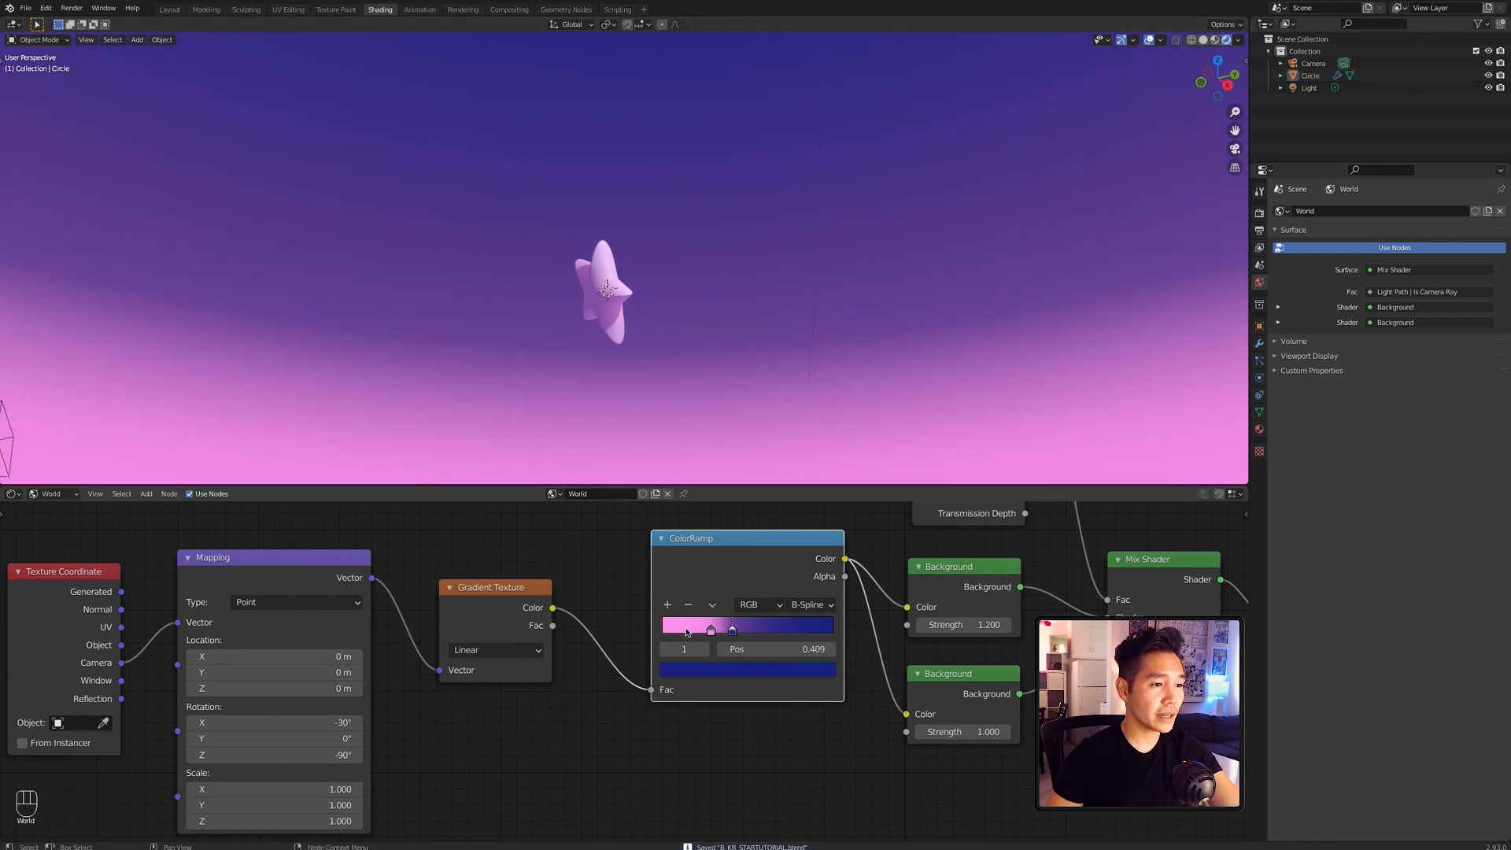
Step: Add stops to the ColorRamp and recolour it from dusty pink through blue to dark navy, with the blue stop at 0.430
{"action": "left_click", "coordinate": [666, 605]}
{"action": "left_click", "coordinate": [732, 631]}
{"action": "left_click", "coordinate": [749, 669]}
{"action": "mouse_move", "coordinate": [768, 471]}
{"action": "left_mouse_down"}
{"action": "mouse_move", "coordinate": [799, 513]}
{"action": "mouse_move", "coordinate": [755, 466]}
{"action": "left_mouse_up"}
{"action": "left_click", "coordinate": [722, 631]}
{"action": "left_click", "coordinate": [750, 670]}
{"action": "left_click_drag", "start_coordinate": [788, 538], "coordinate": [794, 537]}
{"action": "left_click_drag", "start_coordinate": [716, 631], "coordinate": [720, 631]}
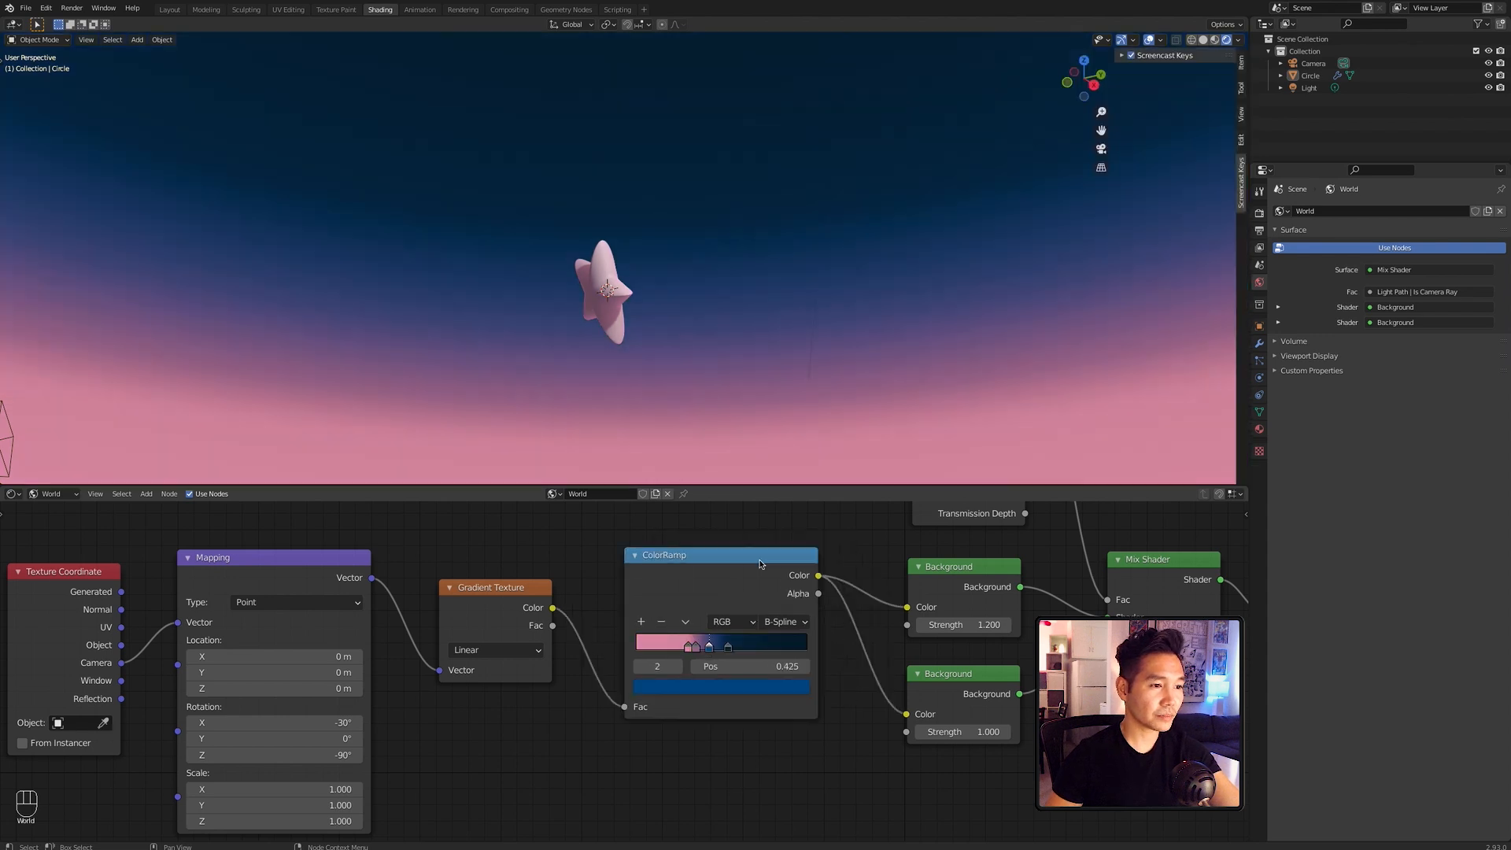
{"action": "left_click_drag", "start_coordinate": [760, 561], "coordinate": [761, 548]}
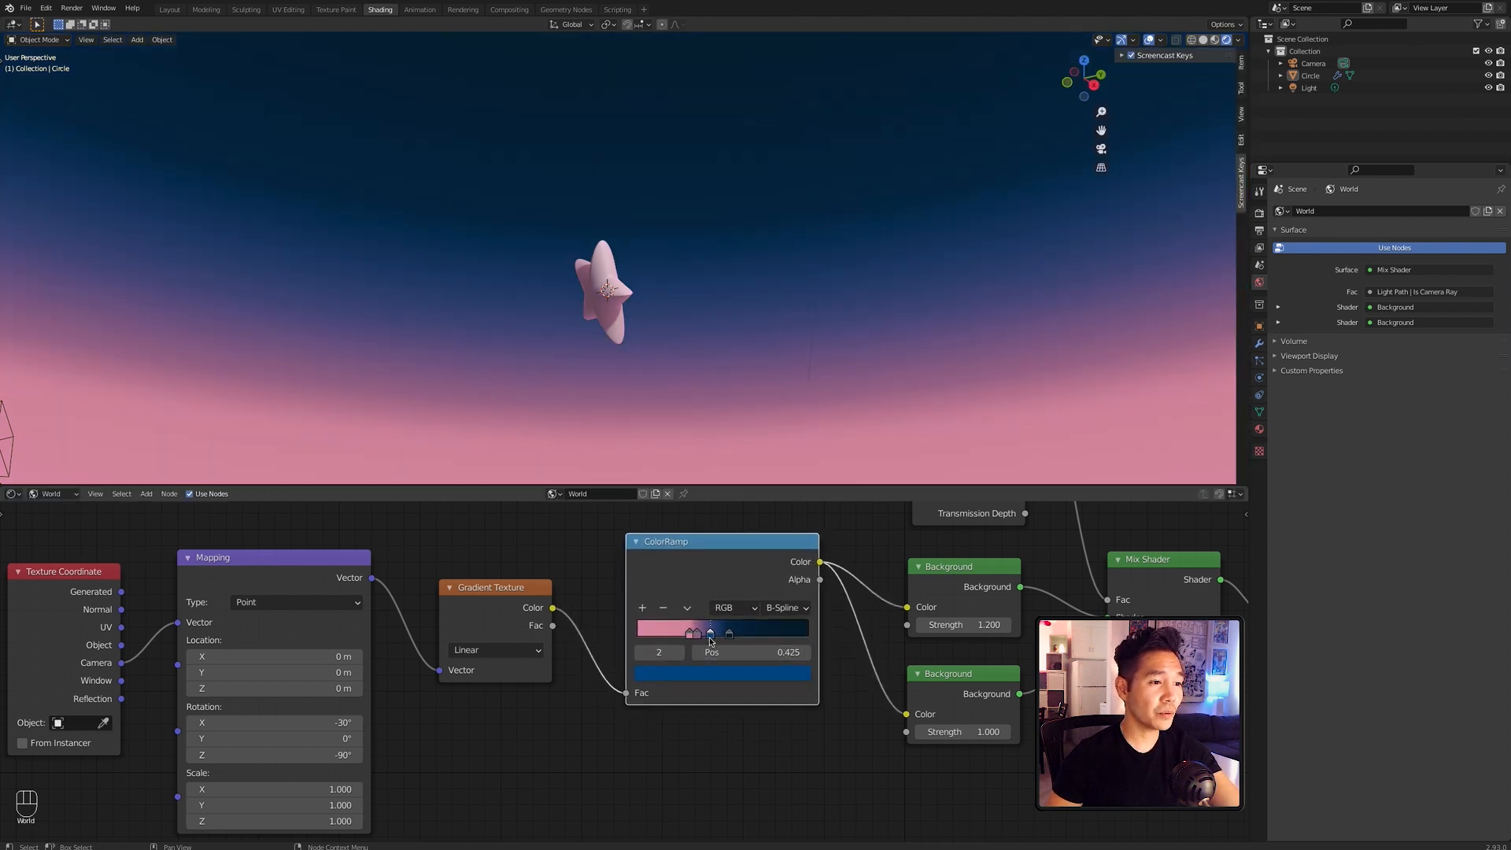
{"action": "left_click_drag", "start_coordinate": [712, 635], "coordinate": [717, 635]}
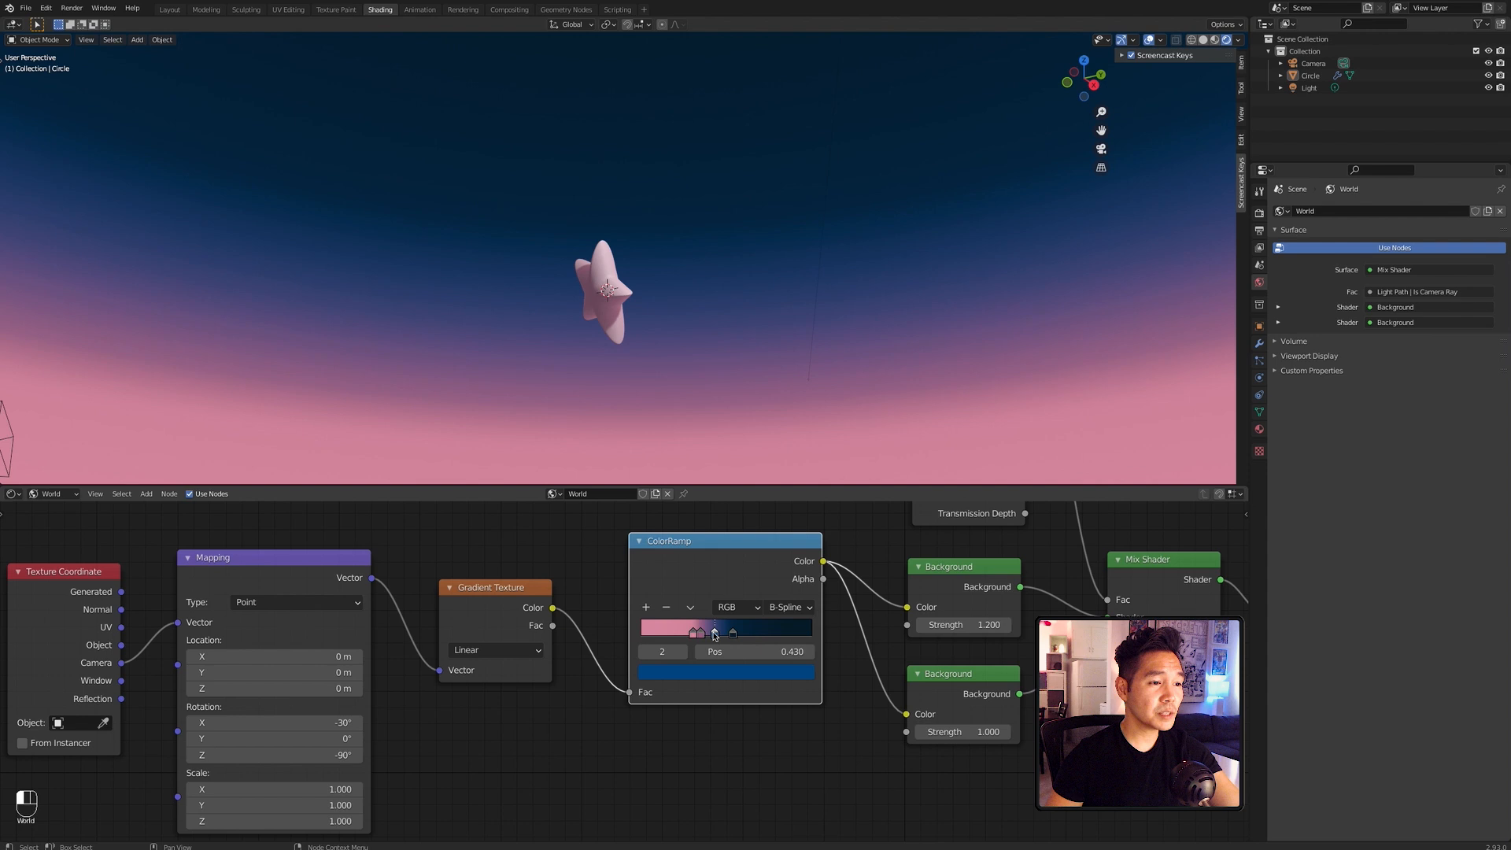
Step: Select the star, switch the node editor to Object shading and create a new material named MAIN SHADER
{"action": "left_click", "coordinate": [606, 291]}
{"action": "left_click", "coordinate": [75, 494]}
{"action": "left_click", "coordinate": [71, 509]}
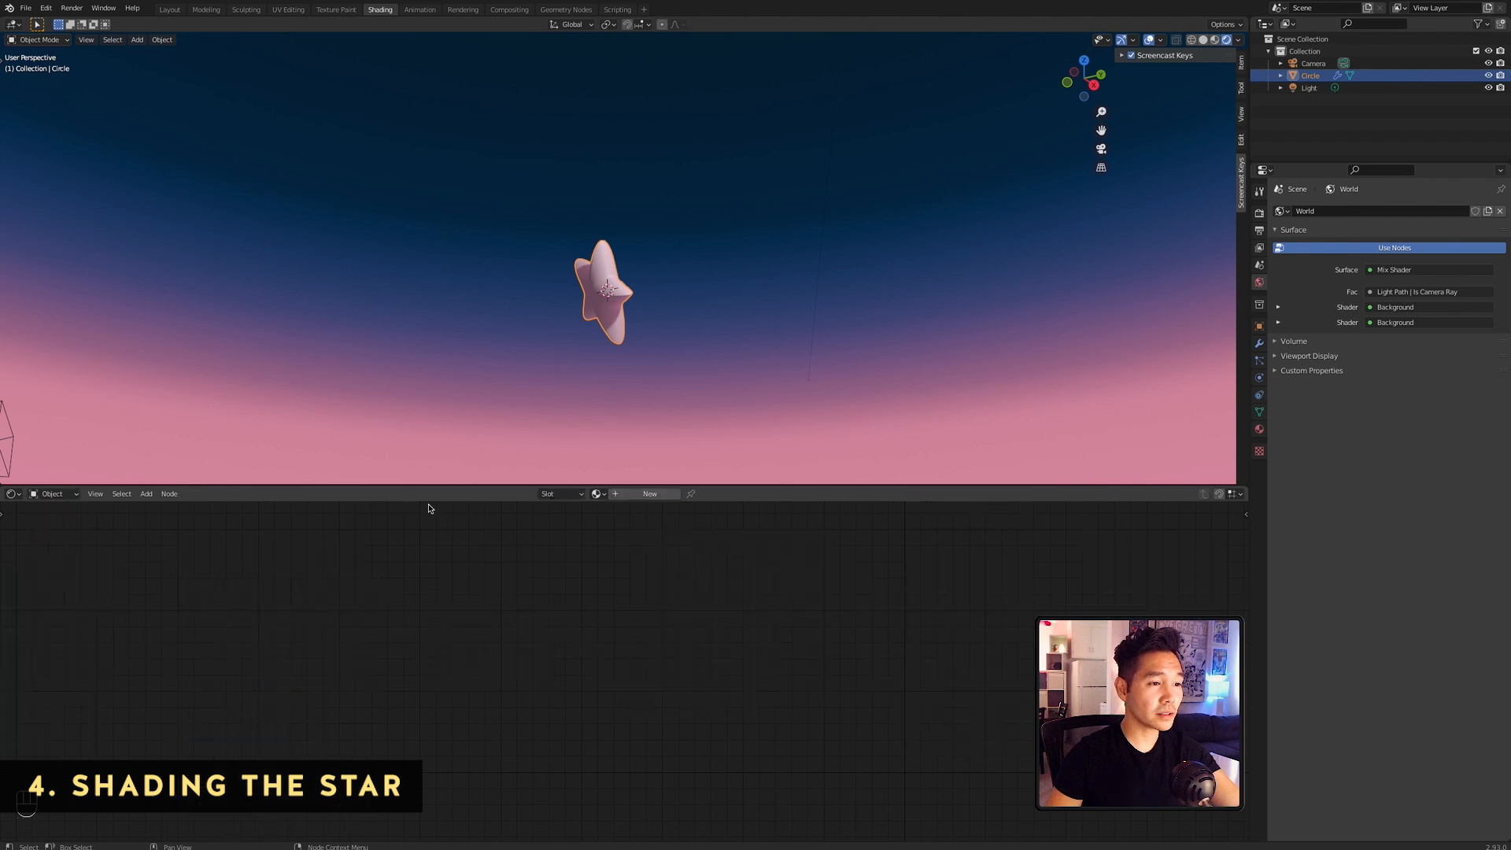
{"action": "left_click", "coordinate": [650, 494]}
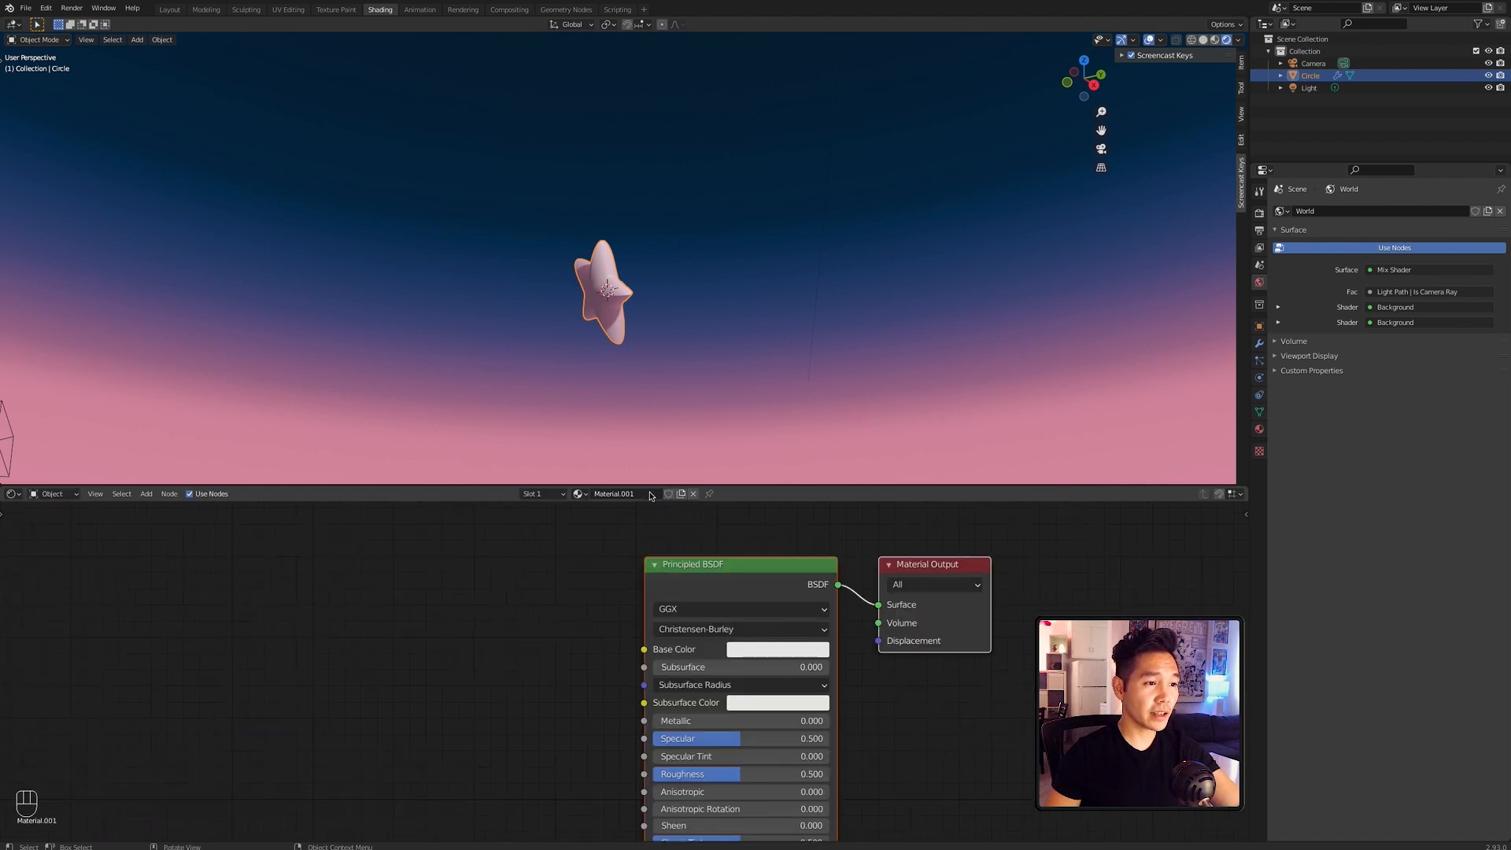
{"action": "left_click", "coordinate": [641, 494]}
{"action": "type", "text": "MAIN SHADER"}
{"action": "key", "text": "Return"}
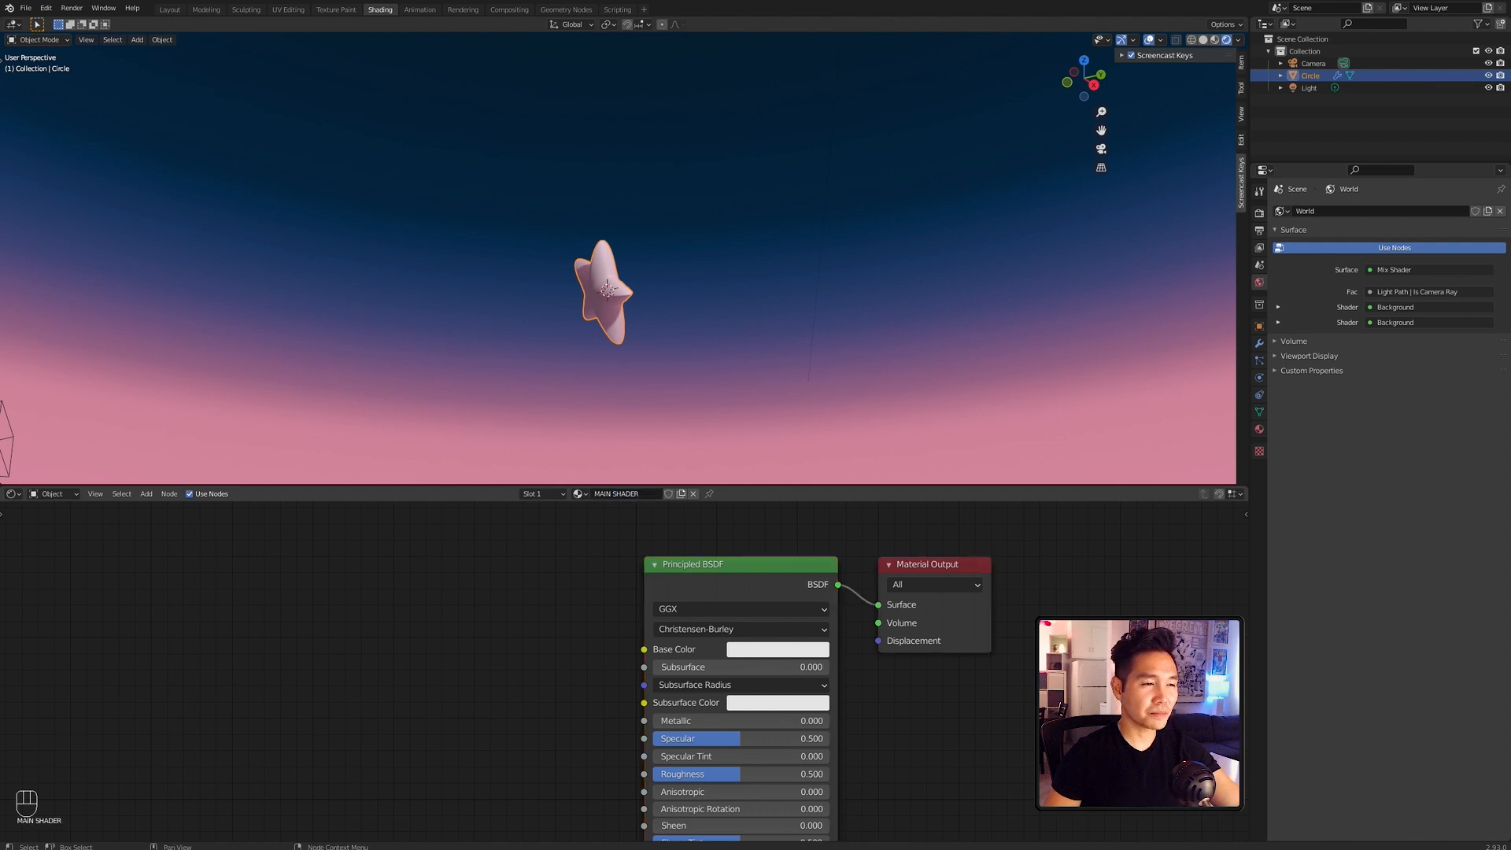
Step: Insert a Shader to RGB node between the Principled BSDF and the Material Output
{"action": "middle_click_drag", "start_coordinate": [1088, 628], "coordinate": [790, 620], "text": "shift"}
{"action": "left_click_drag", "start_coordinate": [614, 572], "coordinate": [778, 572]}
{"action": "key", "text": "shift+a"}
{"action": "type", "text": "SHADER TO"}
{"action": "key", "text": "Return"}
{"action": "left_click", "coordinate": [596, 553]}
Step: Move the Material Output further away and insert a ColorRamp between it and the Shader to RGB node
{"action": "left_click_drag", "start_coordinate": [845, 560], "coordinate": [1057, 573]}
{"action": "middle_click_drag", "start_coordinate": [886, 573], "coordinate": [815, 570], "text": "shift"}
{"action": "key", "text": "shift+a"}
{"action": "left_click", "coordinate": [816, 570]}
{"action": "type", "text": "COLOR"}
{"action": "key", "text": "Return"}
{"action": "left_click", "coordinate": [686, 548]}
Step: Switch the star material's ColorRamp to Constant interpolation and move its white stop to 0.286
{"action": "middle_click_drag", "start_coordinate": [661, 321], "coordinate": [744, 334]}
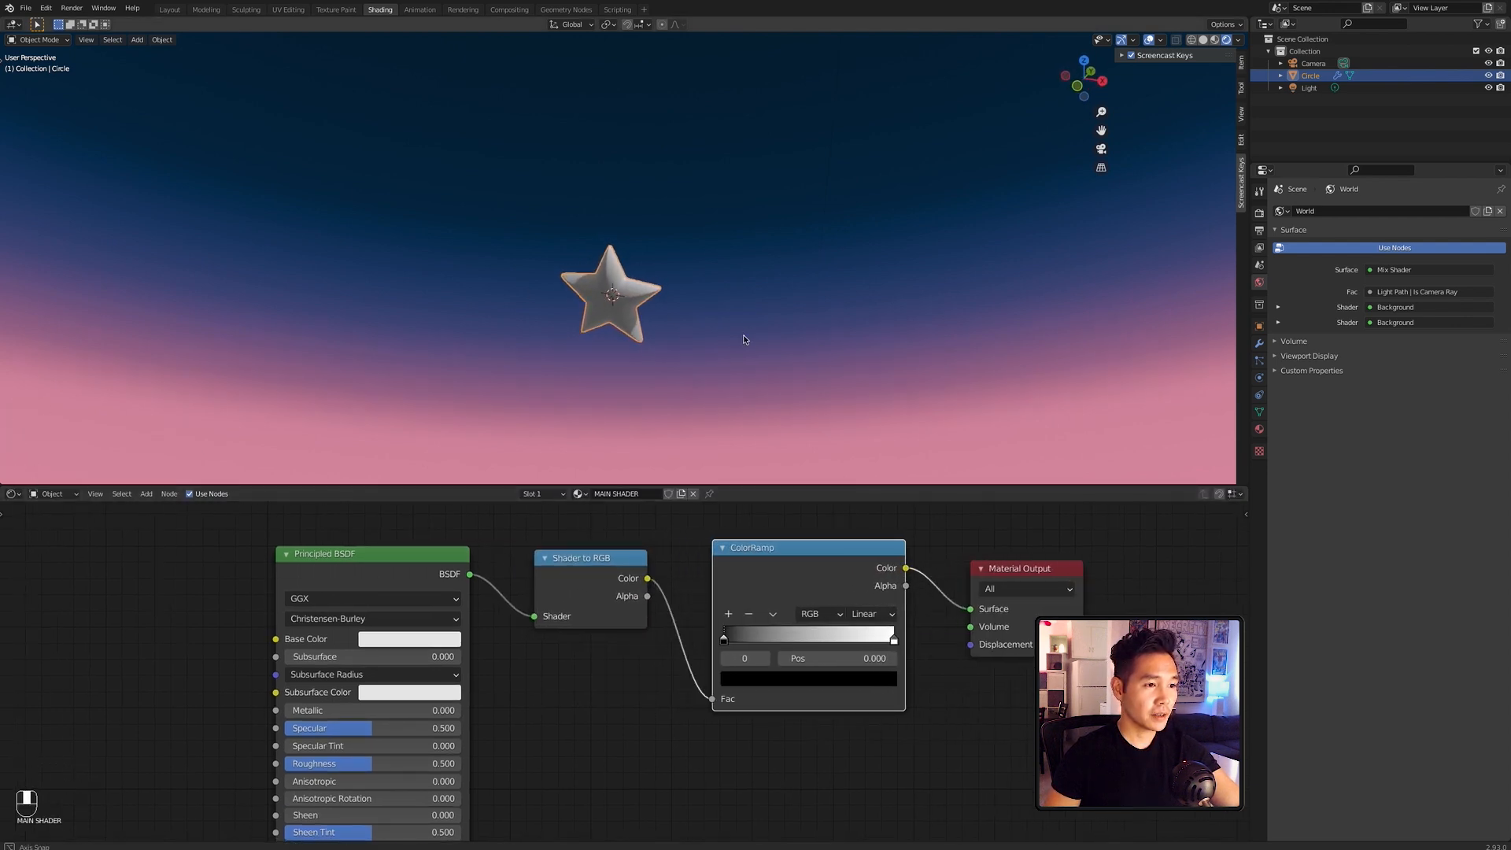
{"action": "left_click", "coordinate": [872, 614]}
{"action": "left_click", "coordinate": [882, 701]}
{"action": "mouse_move", "coordinate": [861, 644]}
{"action": "left_mouse_down"}
{"action": "mouse_move", "coordinate": [725, 639]}
{"action": "mouse_move", "coordinate": [803, 639]}
{"action": "mouse_move", "coordinate": [772, 639]}
{"action": "left_mouse_up"}
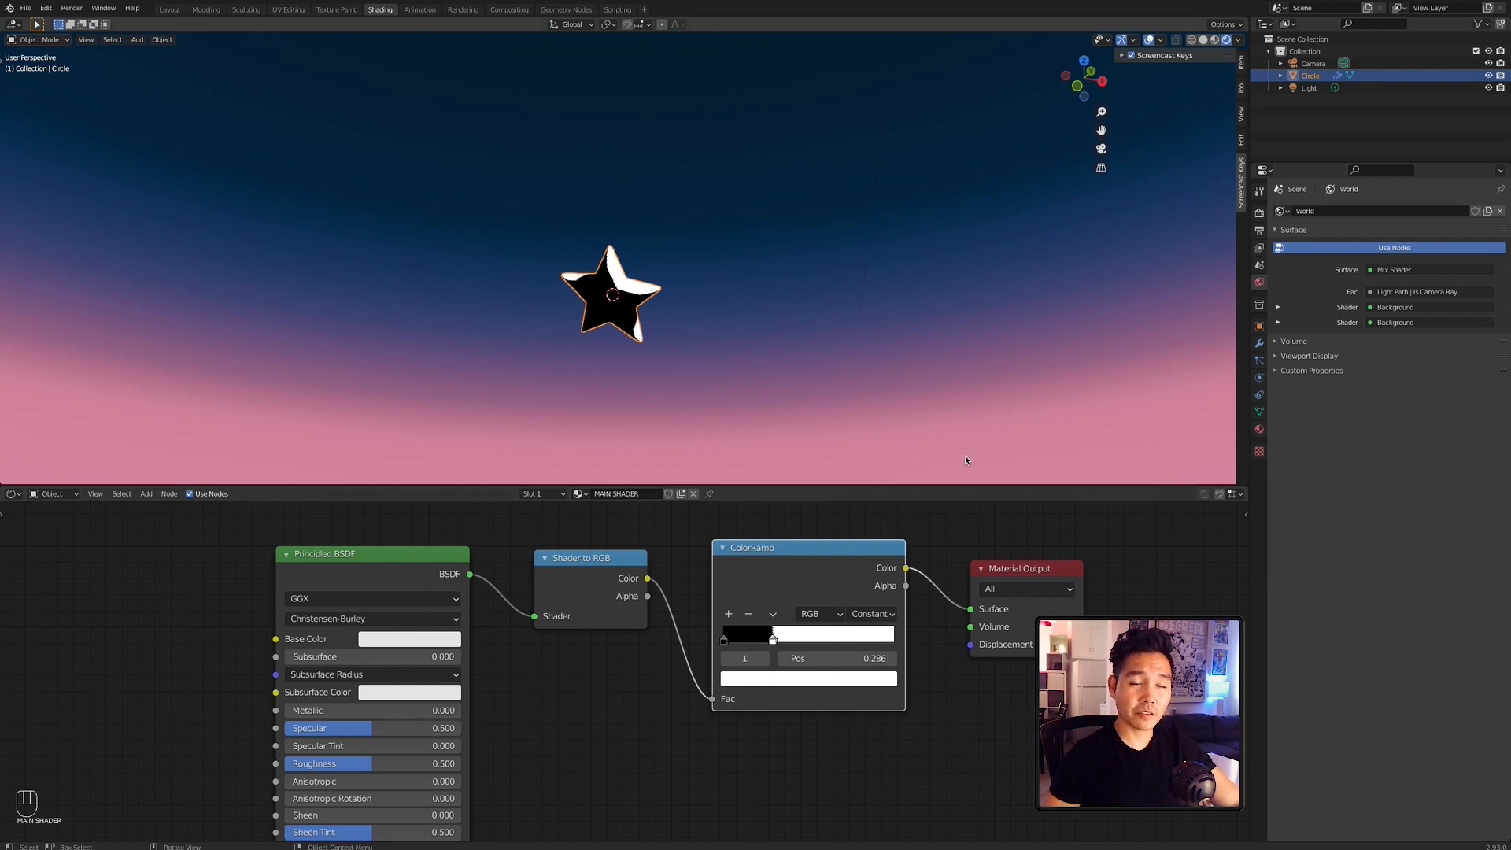
{"action": "middle_click_drag", "start_coordinate": [962, 370], "coordinate": [949, 329]}
{"action": "mouse_move", "coordinate": [827, 291]}
{"action": "middle_mouse_down"}
{"action": "mouse_move", "coordinate": [826, 377]}
{"action": "mouse_move", "coordinate": [830, 312]}
{"action": "middle_mouse_up"}
{"action": "scroll", "coordinate": [830, 312], "scroll_direction": "up", "scroll_amount": 3}
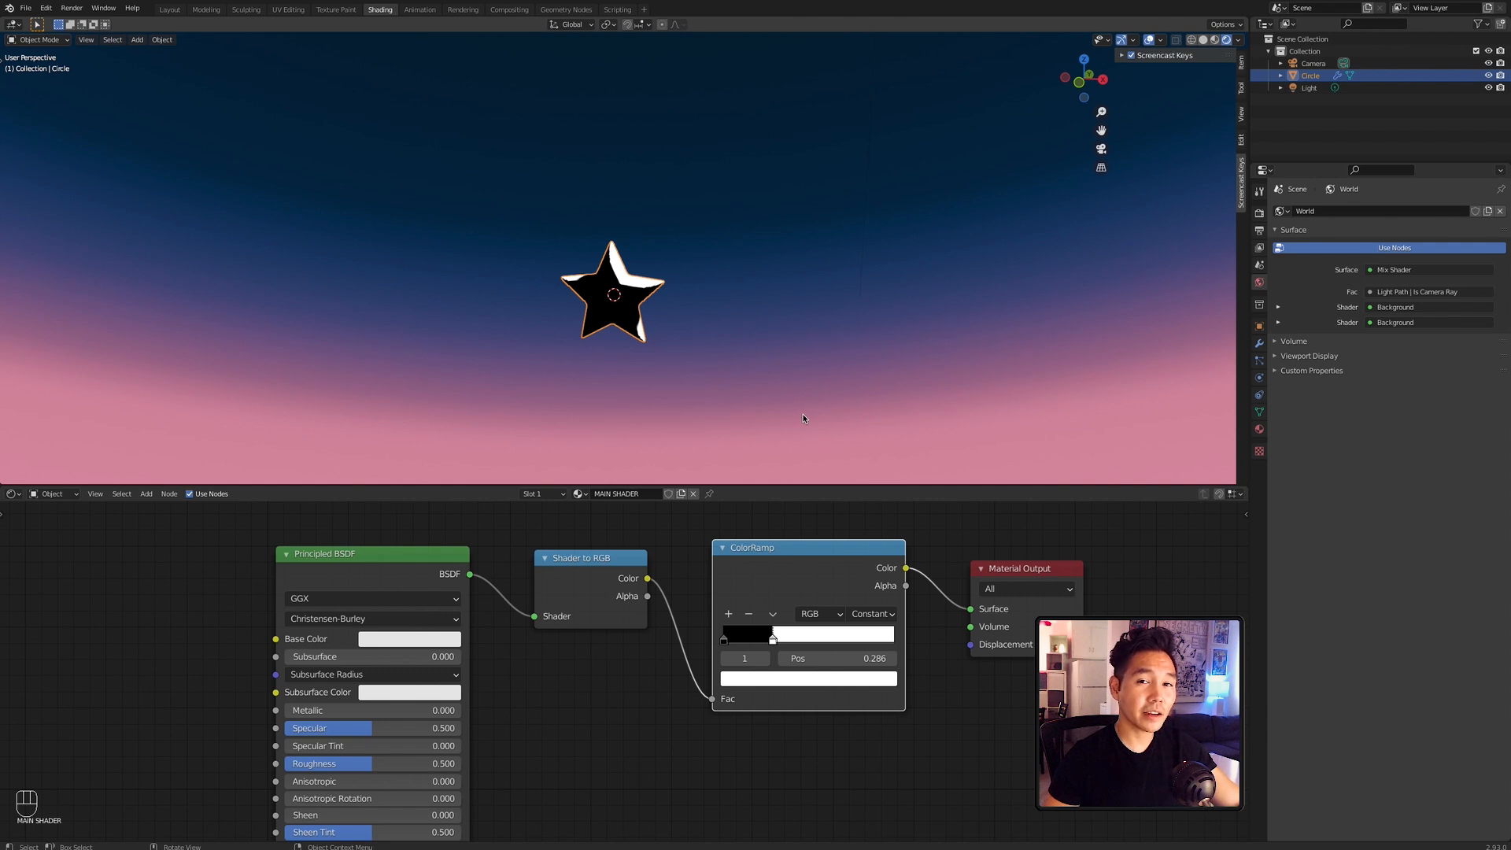
Step: Insert a Separate RGB node between Shader to RGB and the ColorRamp, feeding its R output into the ramp's Fac
{"action": "key", "text": "shift+a"}
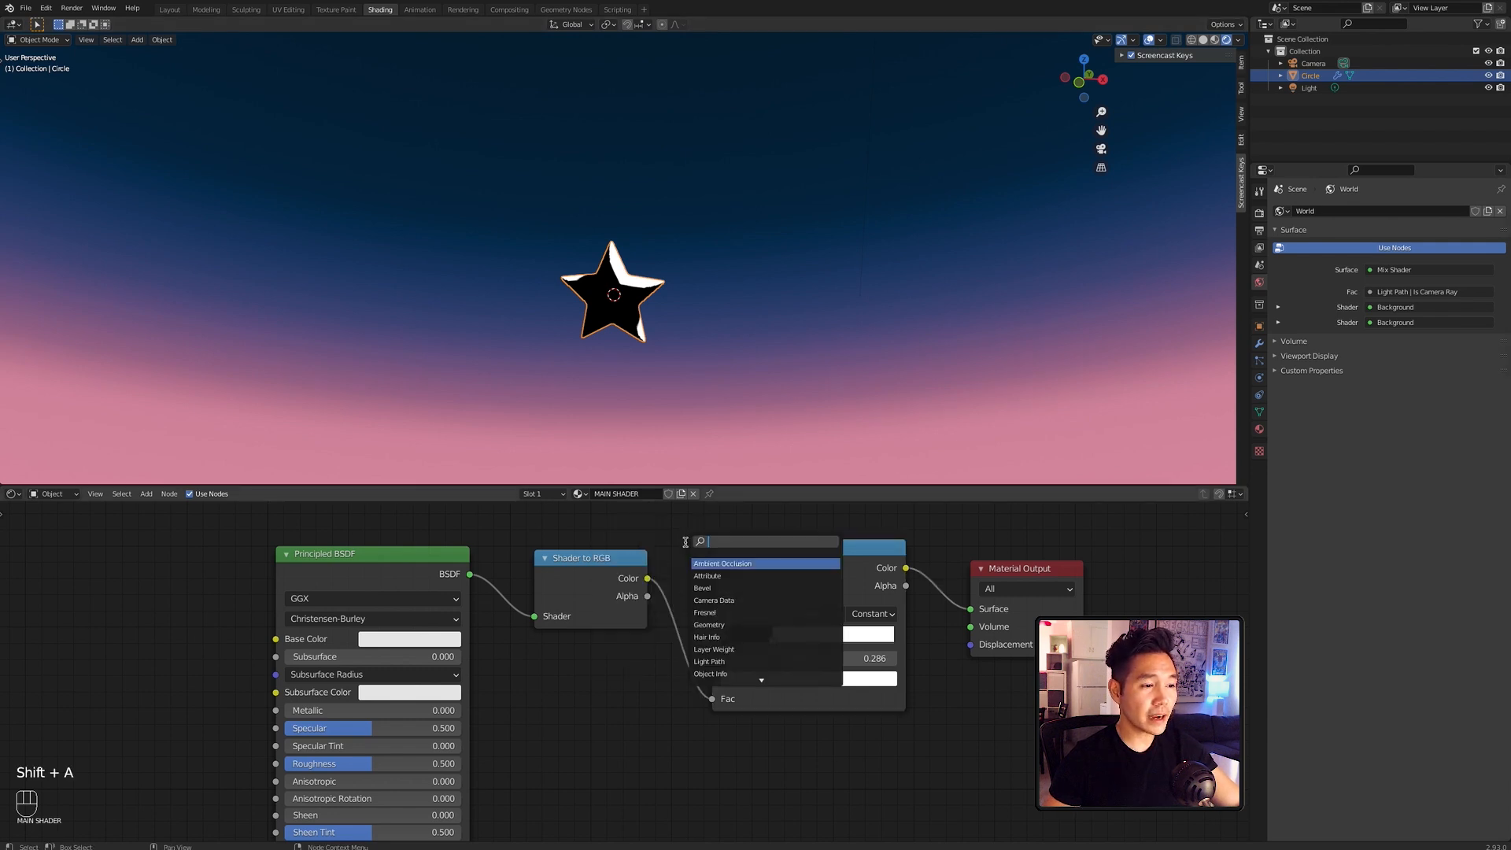
{"action": "left_click", "coordinate": [685, 542]}
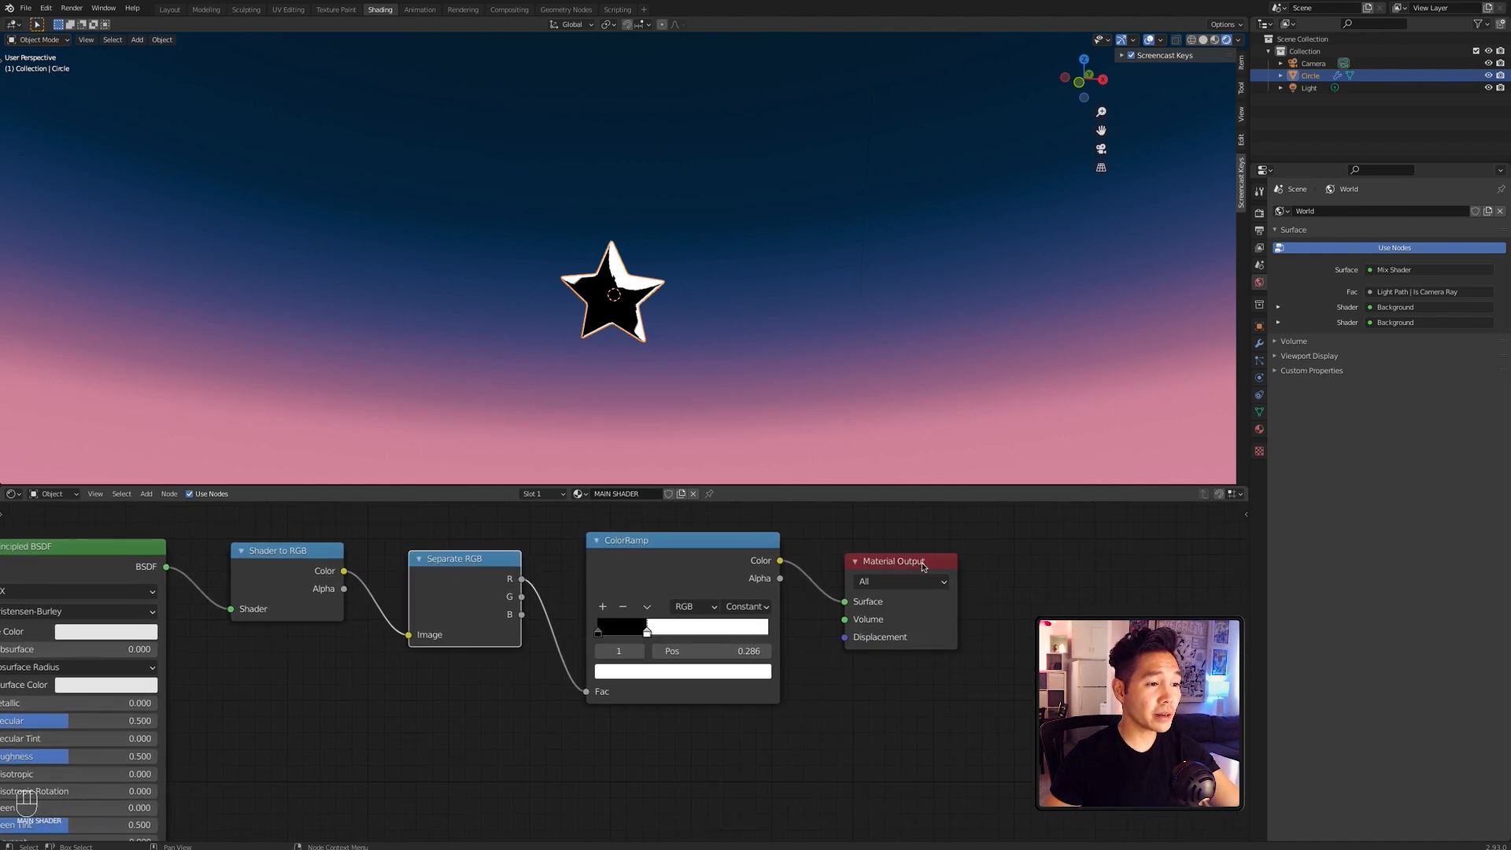
Step: Insert a MixRGB node before the Material Output and connect the ColorRamp's Color to its Fac
{"action": "left_click_drag", "start_coordinate": [922, 567], "coordinate": [1108, 567]}
{"action": "middle_click_drag", "start_coordinate": [922, 544], "coordinate": [924, 577]}
{"action": "key", "text": "shift+a"}
{"action": "left_click", "coordinate": [859, 543]}
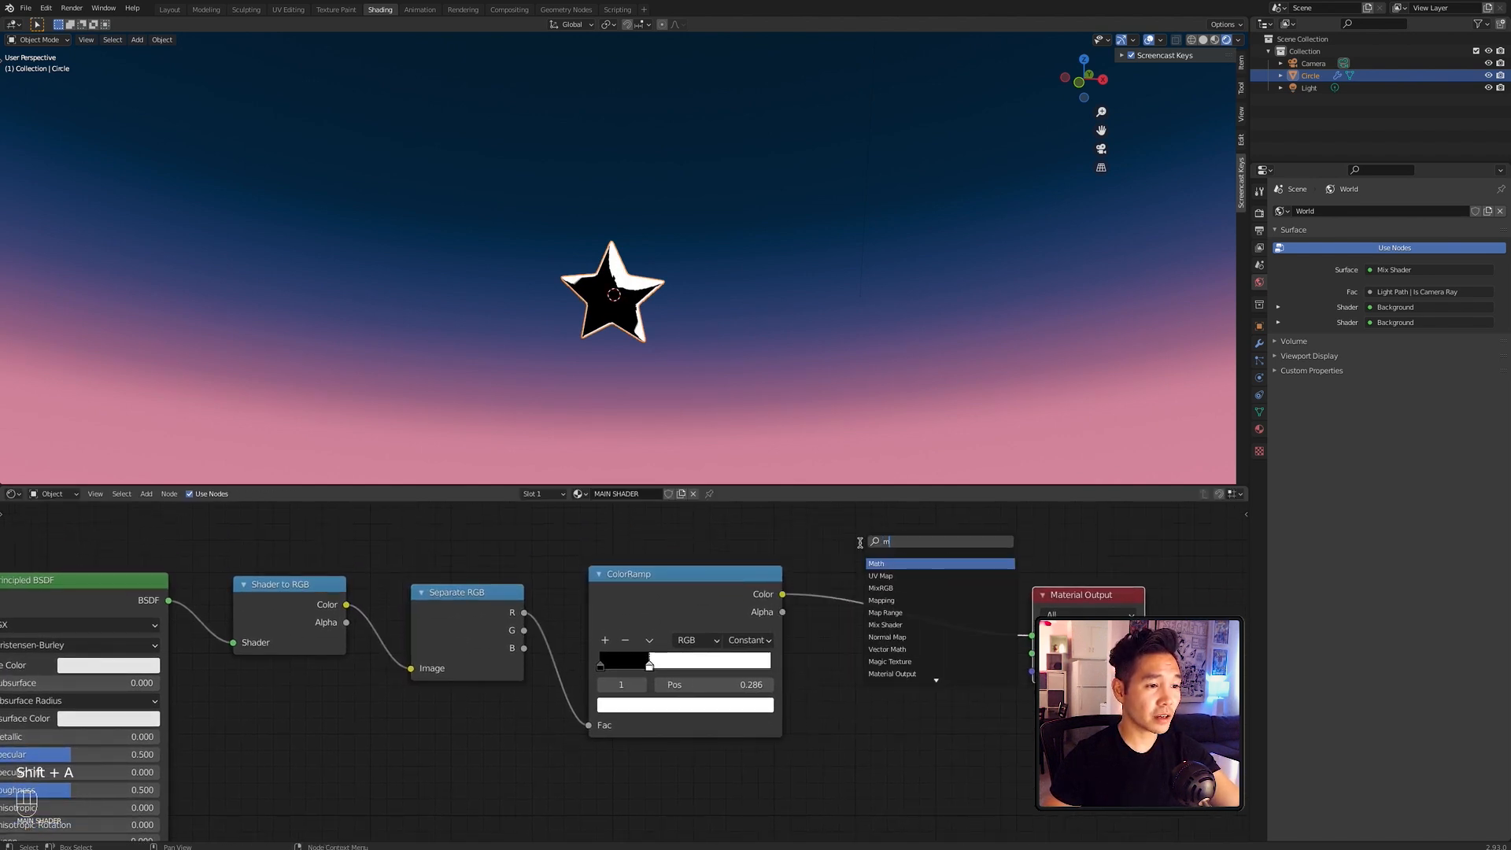
{"action": "type", "text": "mix"}
{"action": "key", "text": "Return"}
{"action": "left_click", "coordinate": [854, 543]}
{"action": "left_click_drag", "start_coordinate": [783, 595], "coordinate": [827, 675]}
{"action": "left_click", "coordinate": [850, 729]}
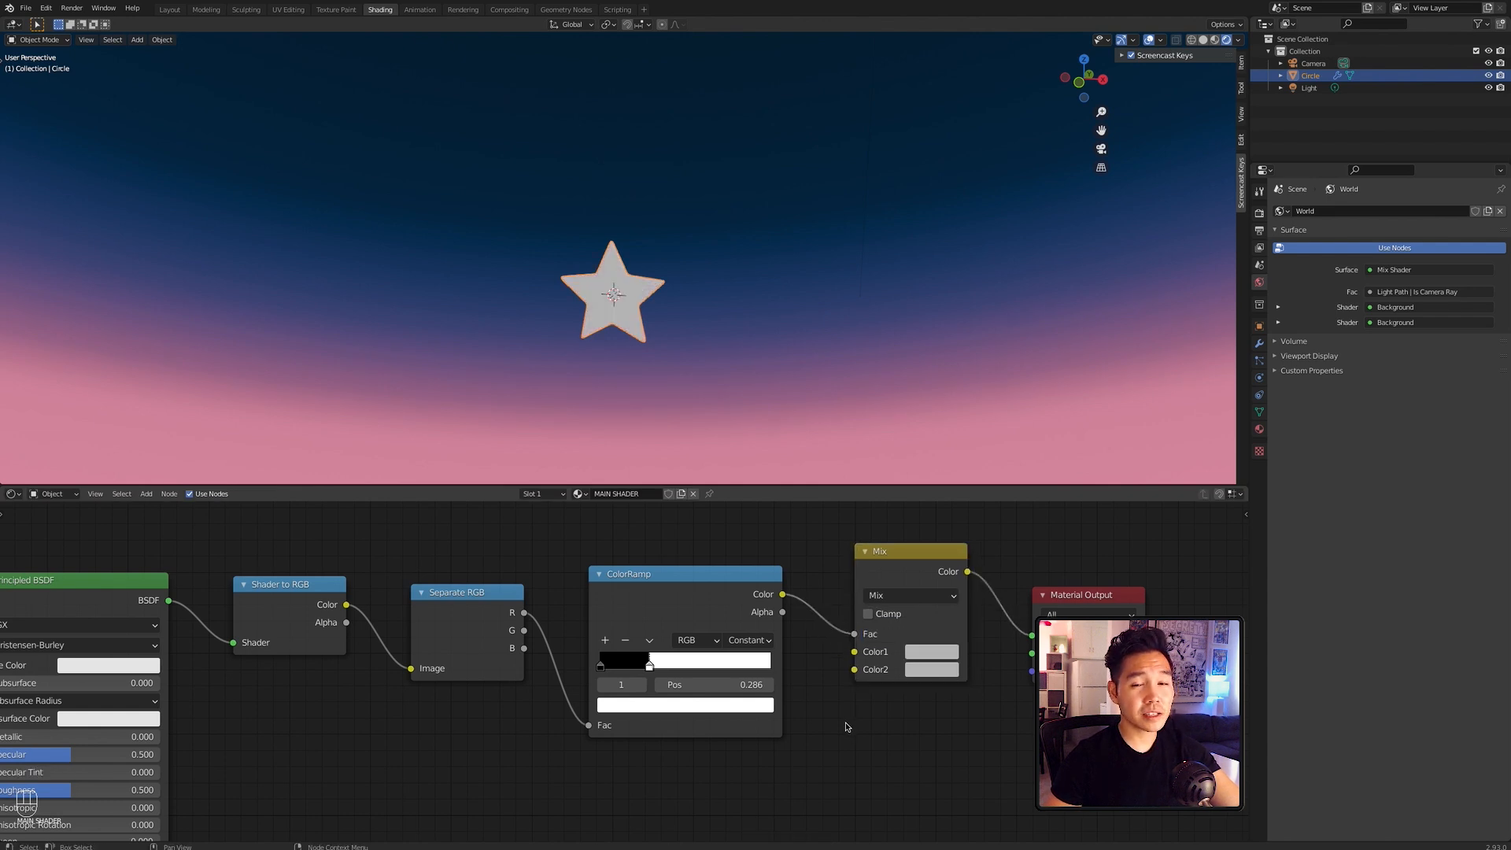
Step: Set the Mix node's Color1 to green and Color2 to magenta
{"action": "left_click", "coordinate": [925, 652]}
{"action": "left_click", "coordinate": [941, 448]}
{"action": "left_click", "coordinate": [925, 671]}
{"action": "left_click", "coordinate": [1014, 518]}
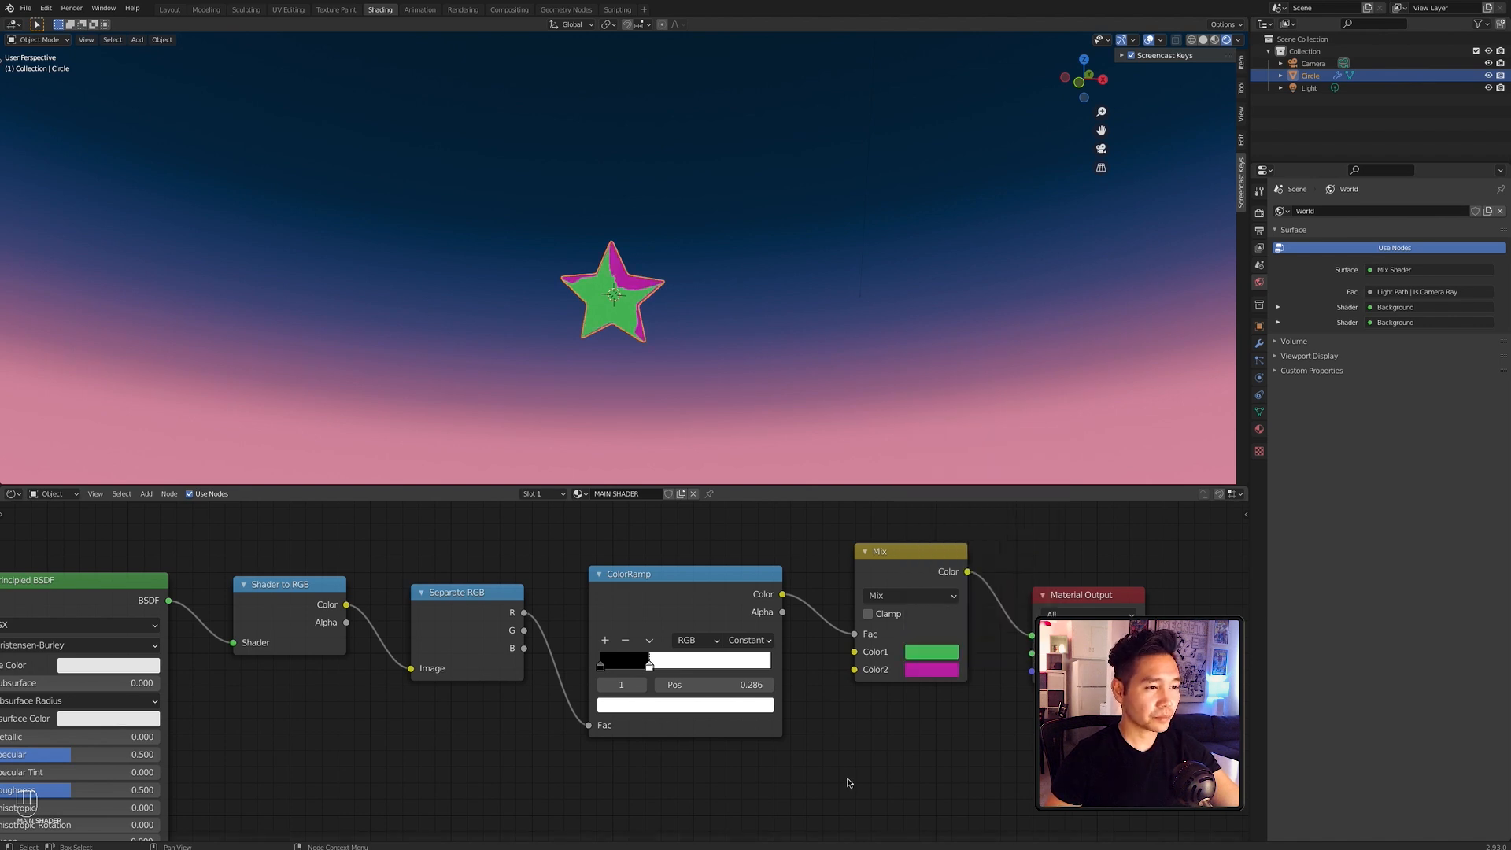
Step: Duplicate the ColorRamp and Mix node pair twice, stacking the copies below the original
{"action": "left_click_drag", "start_coordinate": [917, 751], "coordinate": [773, 626]}
{"action": "scroll", "coordinate": [1019, 753], "scroll_direction": "down", "scroll_amount": 3}
{"action": "middle_click_drag", "start_coordinate": [1019, 754], "coordinate": [918, 663]}
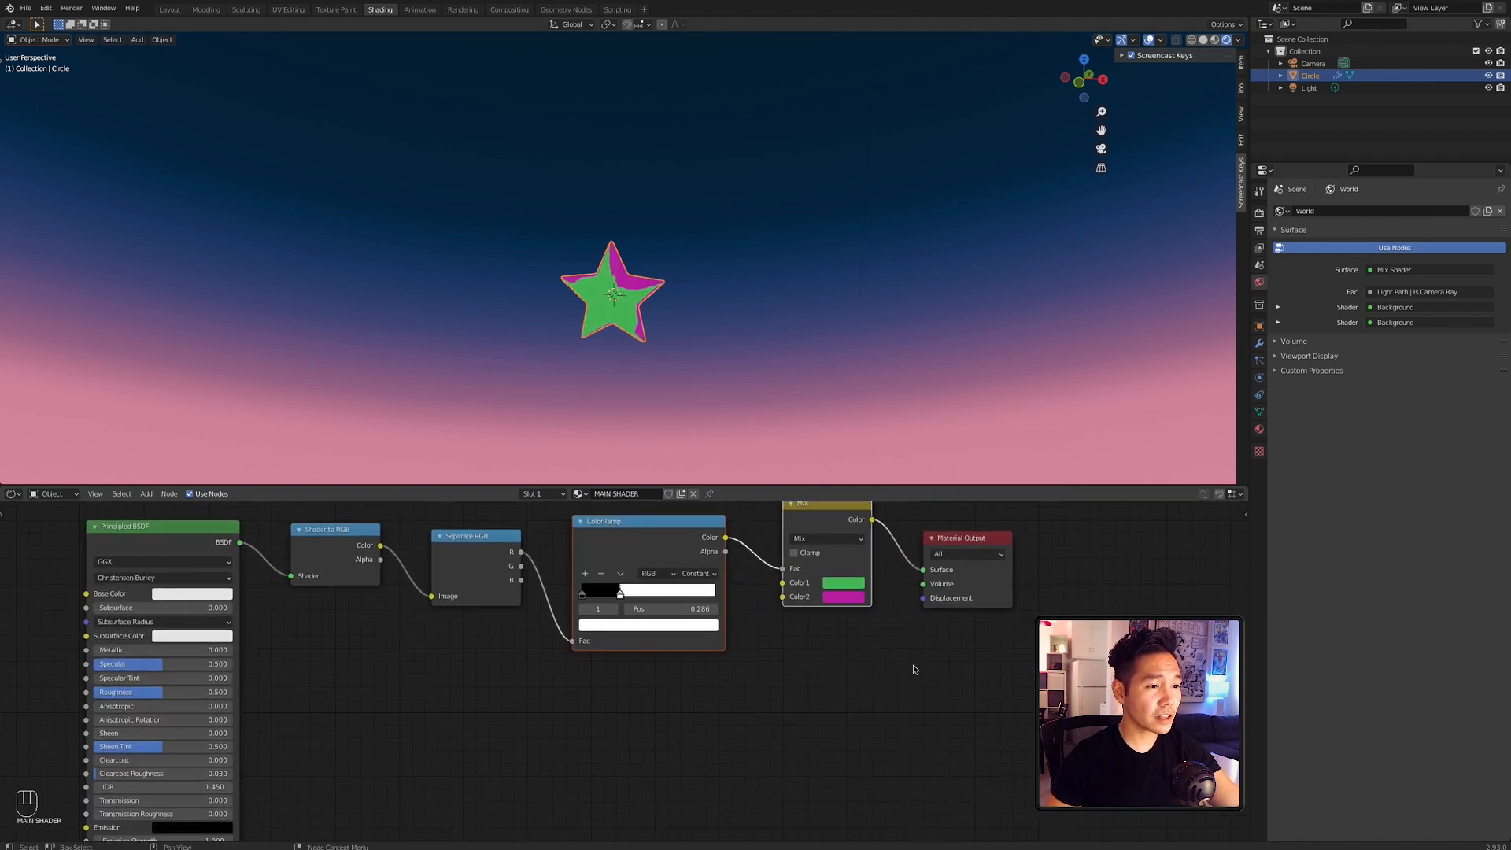
{"action": "key", "text": "shift+d"}
{"action": "left_click", "coordinate": [951, 724]}
{"action": "scroll", "coordinate": [897, 648], "scroll_direction": "down", "scroll_amount": 2}
{"action": "key", "text": "shift+d"}
{"action": "left_click", "coordinate": [791, 710]}
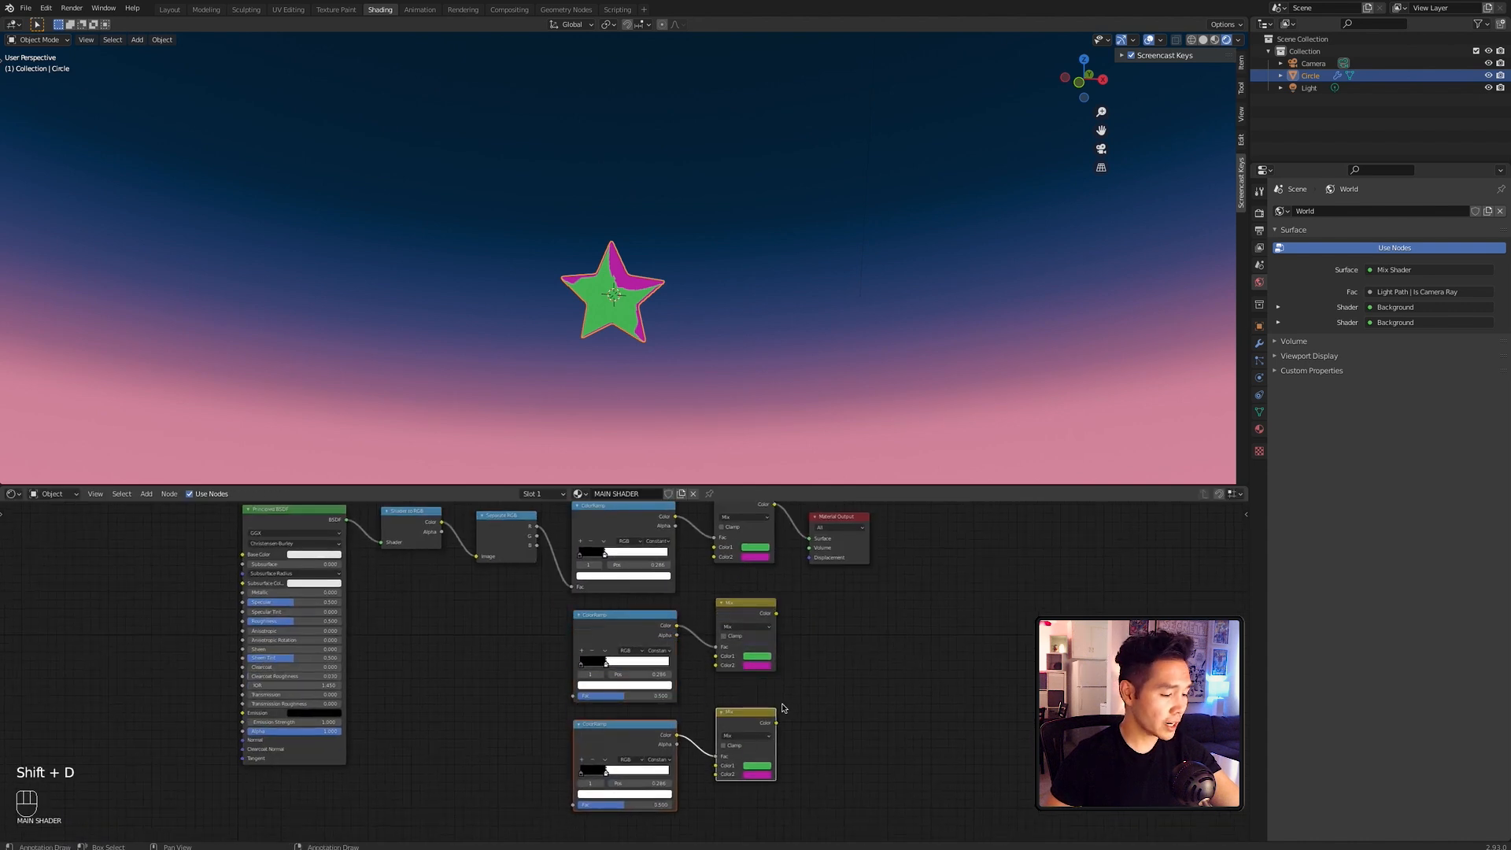
Step: Connect Separate RGB's G output to the second ColorRamp's Fac and its B output to the third ColorRamp's Fac
{"action": "middle_click_drag", "start_coordinate": [549, 663], "coordinate": [608, 676]}
{"action": "left_click_drag", "start_coordinate": [598, 549], "coordinate": [637, 713]}
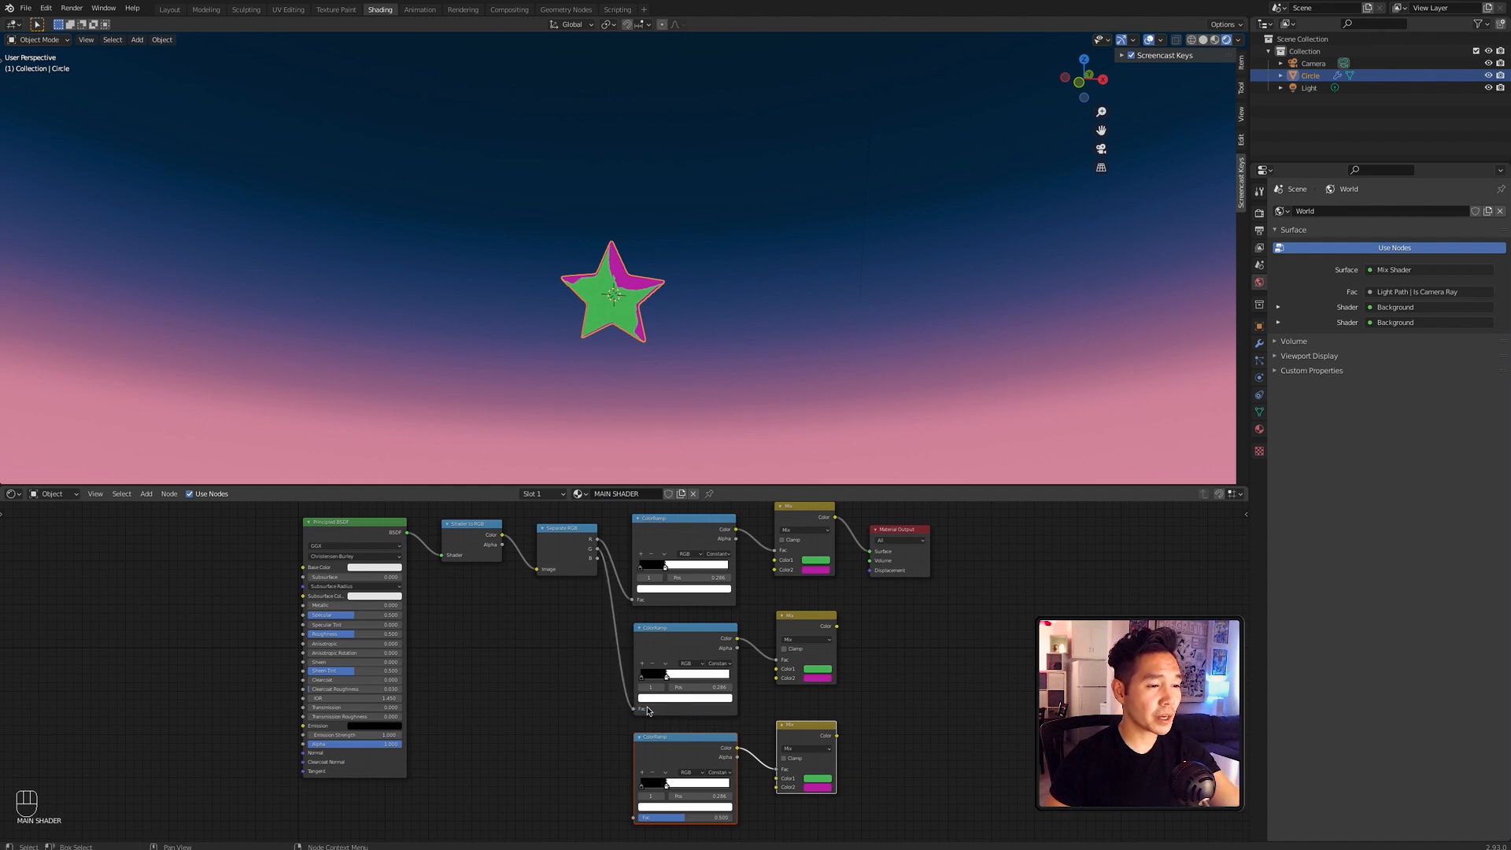
{"action": "middle_click_drag", "start_coordinate": [585, 710], "coordinate": [569, 643], "text": "shift"}
{"action": "middle_click_drag", "start_coordinate": [577, 540], "coordinate": [583, 559], "text": "shift"}
{"action": "left_click_drag", "start_coordinate": [587, 512], "coordinate": [625, 770]}
{"action": "middle_click_drag", "start_coordinate": [983, 620], "coordinate": [955, 665], "text": "shift"}
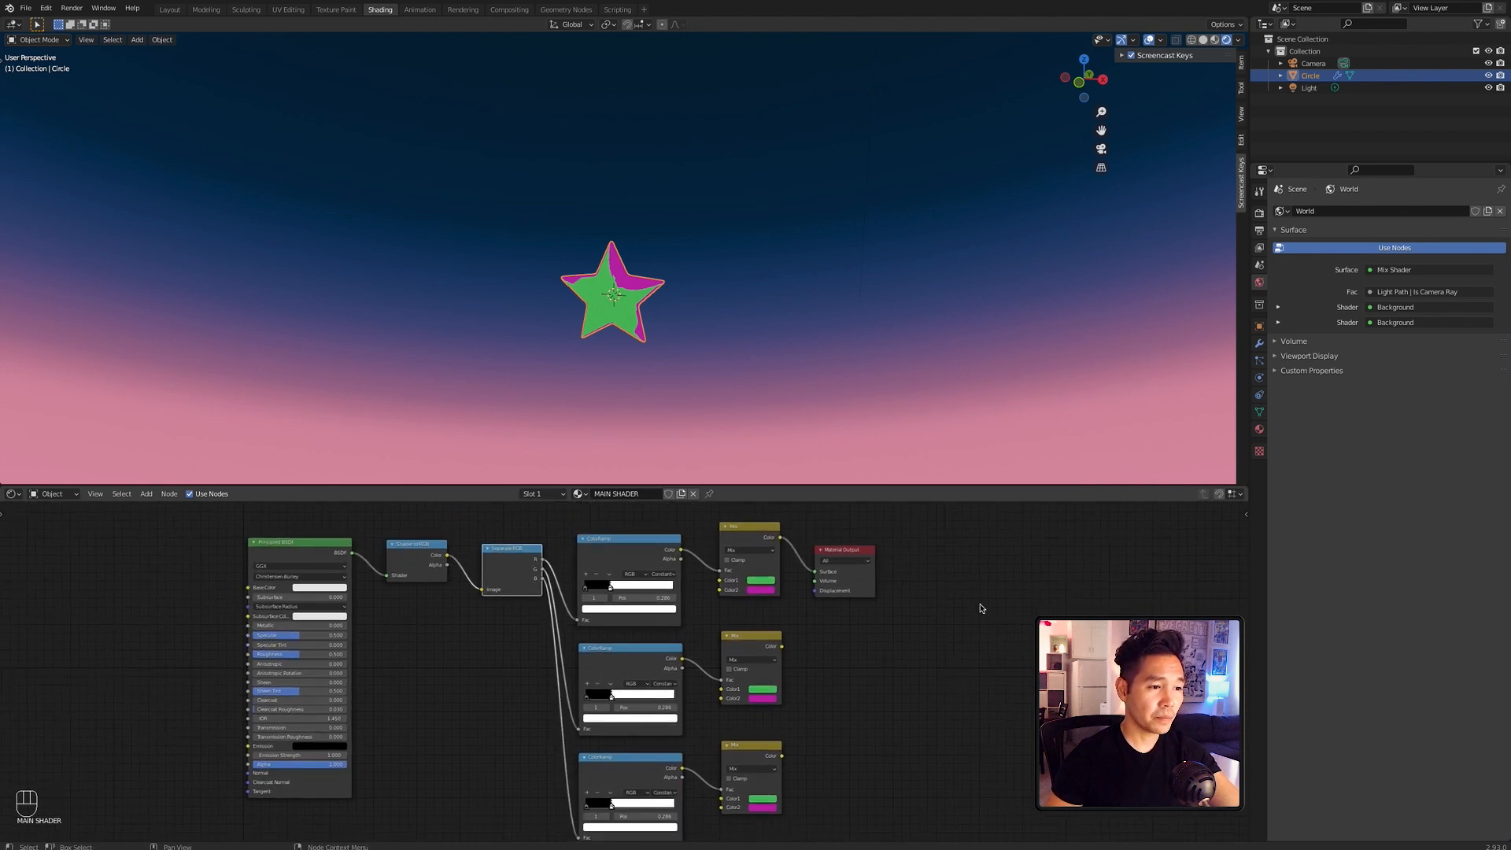
Step: Stagger the Mix nodes and chain them, third Mix into the second's Color2 and second Mix into the first's Color2
{"action": "left_click_drag", "start_coordinate": [931, 579], "coordinate": [871, 539]}
{"action": "left_click_drag", "start_coordinate": [760, 634], "coordinate": [796, 632]}
{"action": "left_click_drag", "start_coordinate": [781, 756], "coordinate": [767, 695]}
{"action": "left_click_drag", "start_coordinate": [798, 634], "coordinate": [797, 633]}
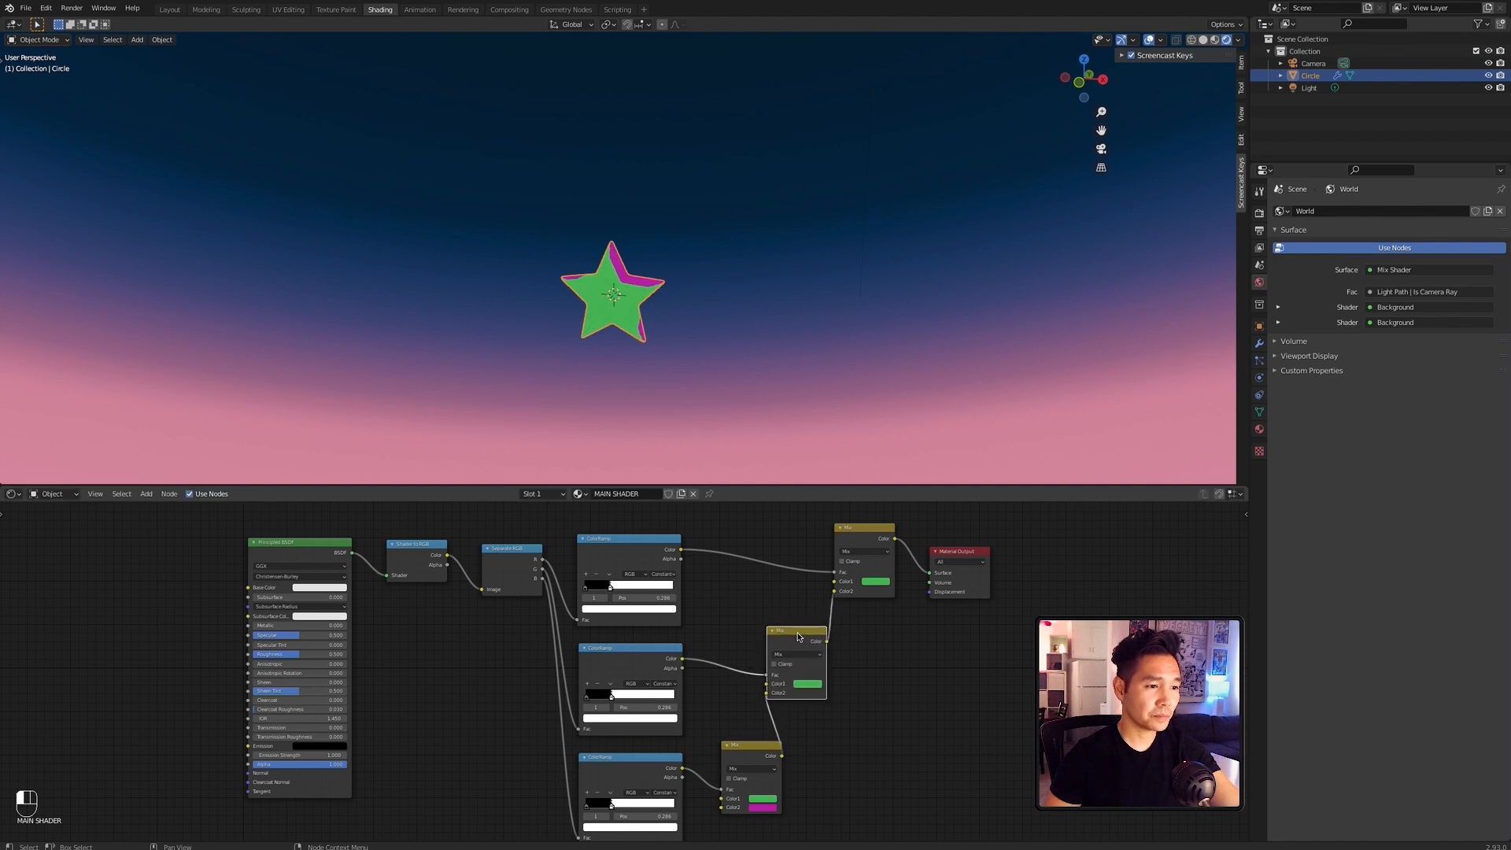
Step: Set the second Mix node's Color1 to blue and the third Mix node's Color1 to yellow
{"action": "left_click", "coordinate": [805, 683]}
{"action": "left_click", "coordinate": [851, 580]}
{"action": "left_click", "coordinate": [761, 799]}
{"action": "left_click", "coordinate": [758, 720]}
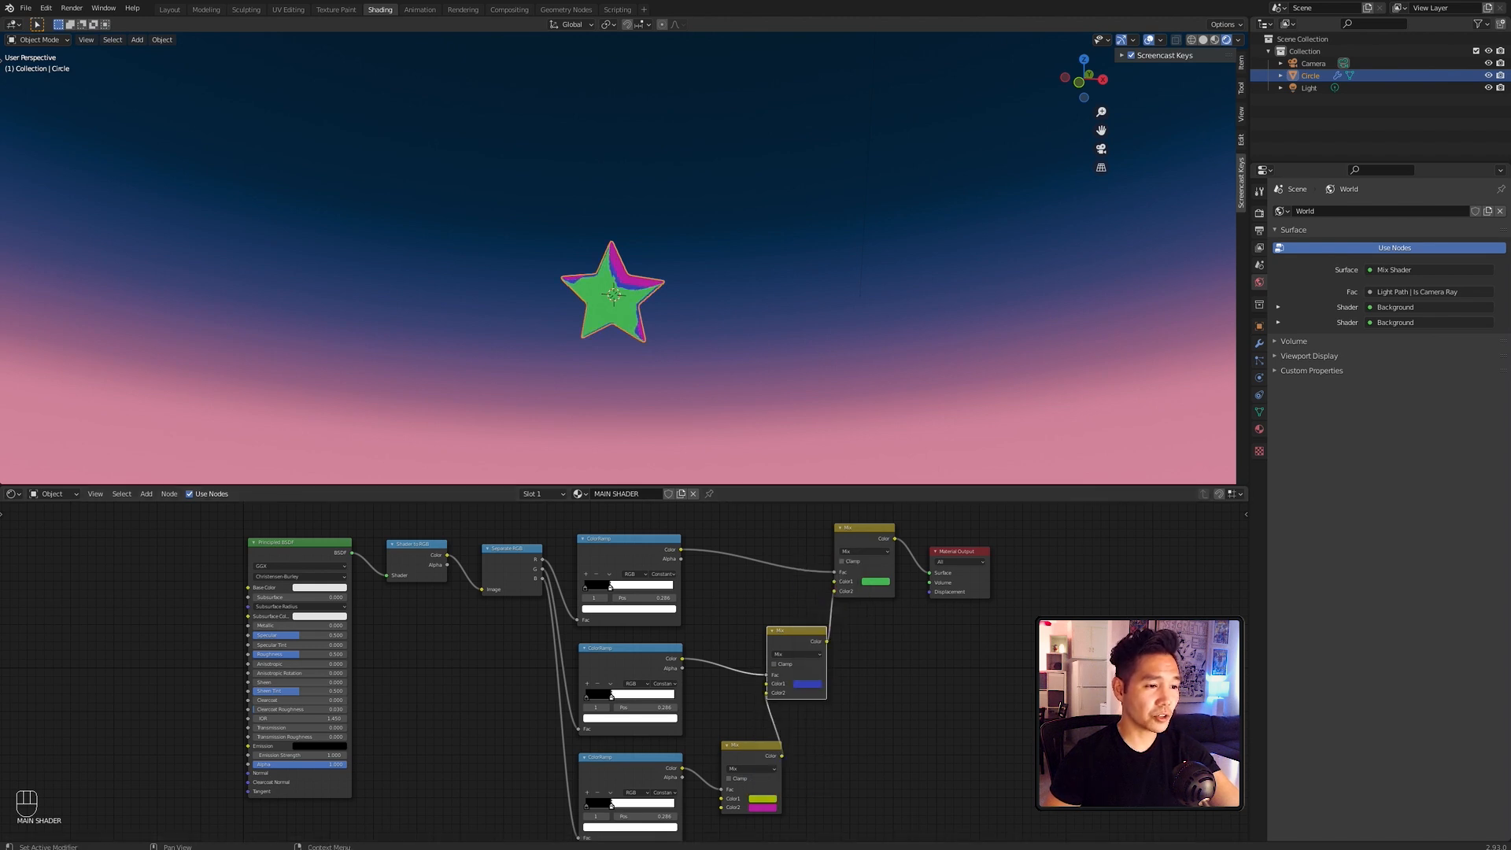
Step: Lower the white stop positions of the first and second ColorRamps and raise the third's to spread the star's colour bands
{"action": "mouse_move", "coordinate": [610, 586]}
{"action": "left_mouse_down"}
{"action": "mouse_move", "coordinate": [625, 587]}
{"action": "mouse_move", "coordinate": [607, 586]}
{"action": "left_mouse_up"}
{"action": "left_click_drag", "start_coordinate": [612, 805], "coordinate": [626, 805]}
{"action": "left_click_drag", "start_coordinate": [606, 587], "coordinate": [602, 586]}
{"action": "left_click_drag", "start_coordinate": [611, 697], "coordinate": [606, 695]}
{"action": "left_click_drag", "start_coordinate": [602, 587], "coordinate": [601, 586]}
{"action": "left_click_drag", "start_coordinate": [625, 805], "coordinate": [623, 805]}
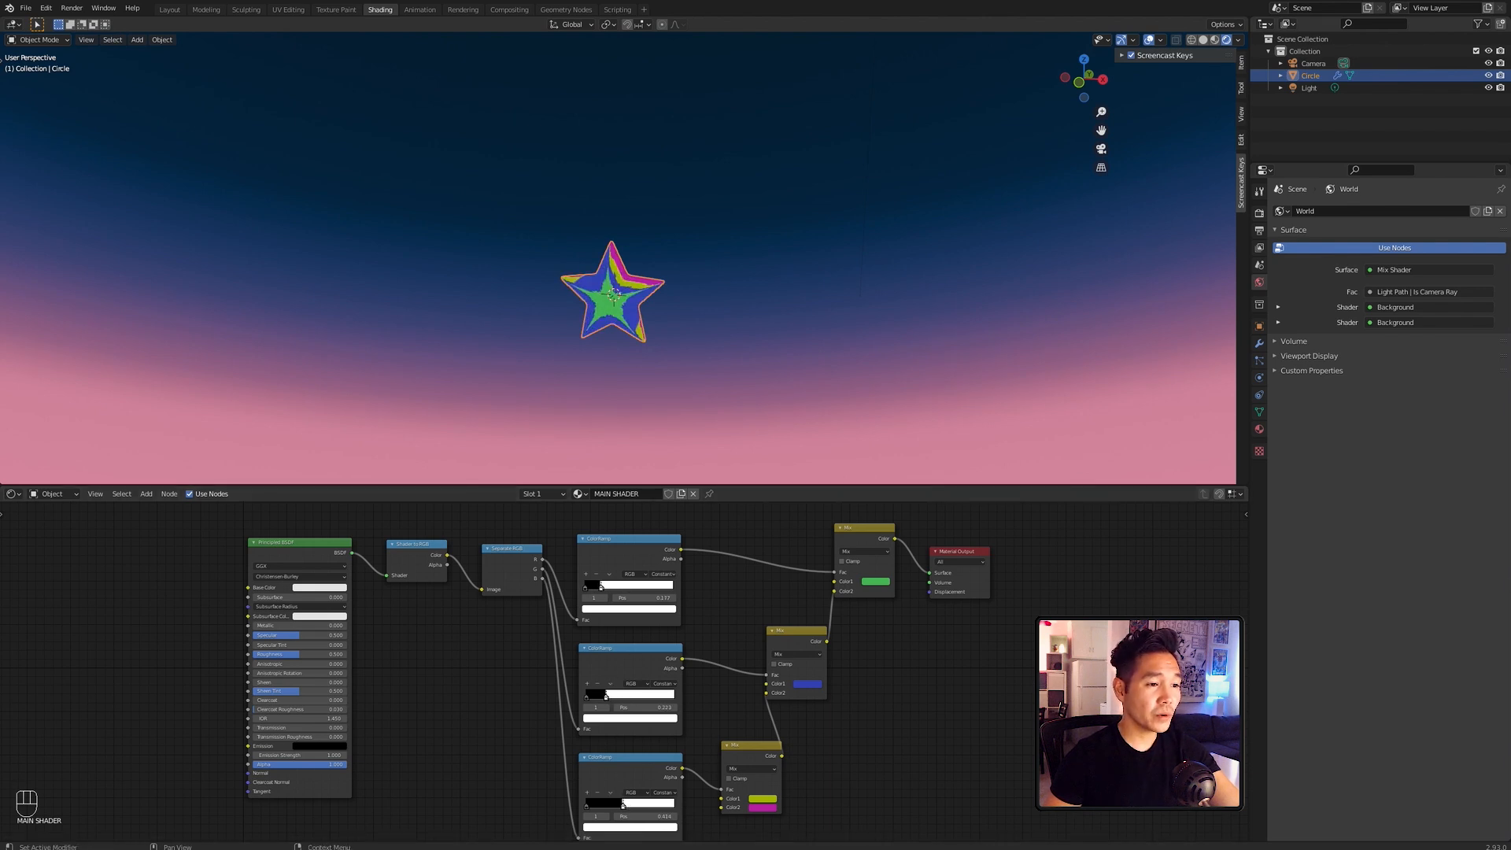
Step: Save the file, and set the third Mix node's Color2 to blue and its Color1 to light blue
{"action": "key", "text": "super+s"}
{"action": "key", "text": "super+s"}
{"action": "key", "text": "super+s"}
{"action": "left_click", "coordinate": [762, 799]}
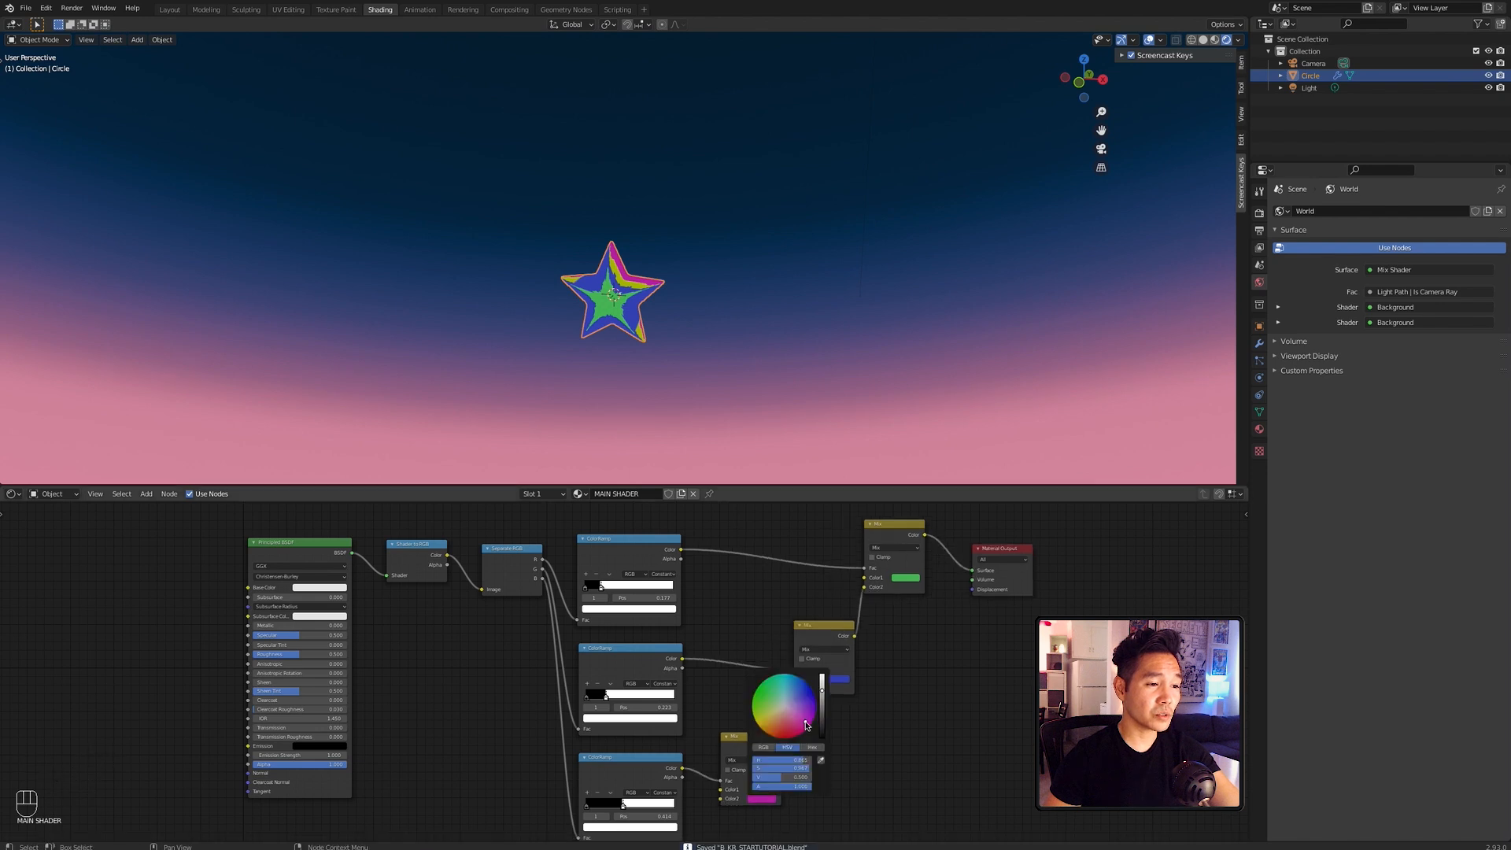
{"action": "left_click_drag", "start_coordinate": [800, 700], "coordinate": [787, 677]}
{"action": "left_click", "coordinate": [762, 789]}
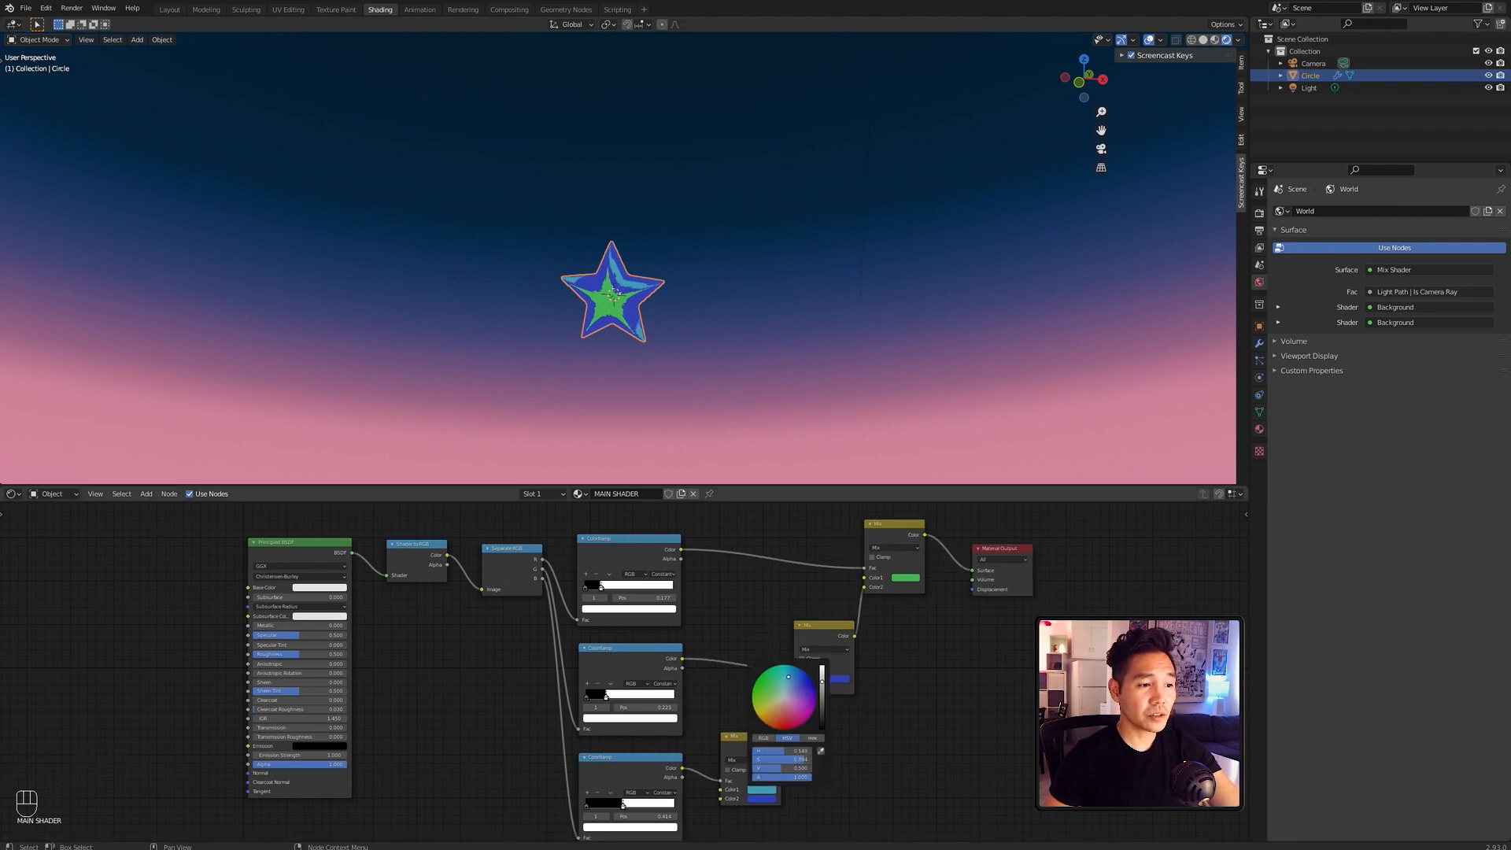
Step: Set the second Mix node's Color1 to golden yellow and the first Mix node's Color1 to pale yellow
{"action": "left_click", "coordinate": [835, 678]}
{"action": "left_click_drag", "start_coordinate": [855, 597], "coordinate": [846, 596]}
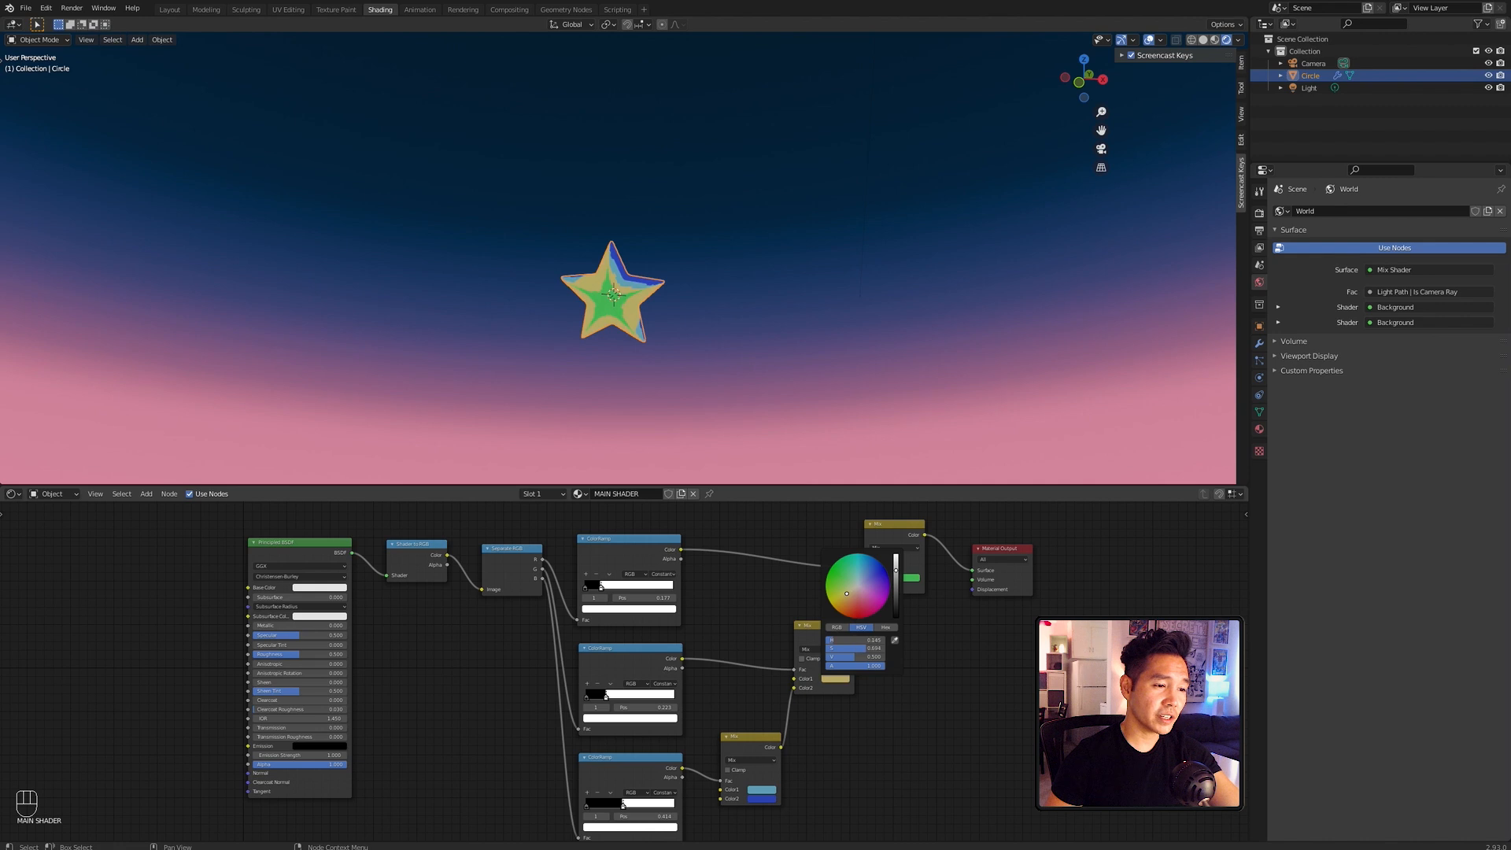
{"action": "left_click", "coordinate": [905, 577]}
{"action": "left_click_drag", "start_coordinate": [926, 478], "coordinate": [966, 453]}
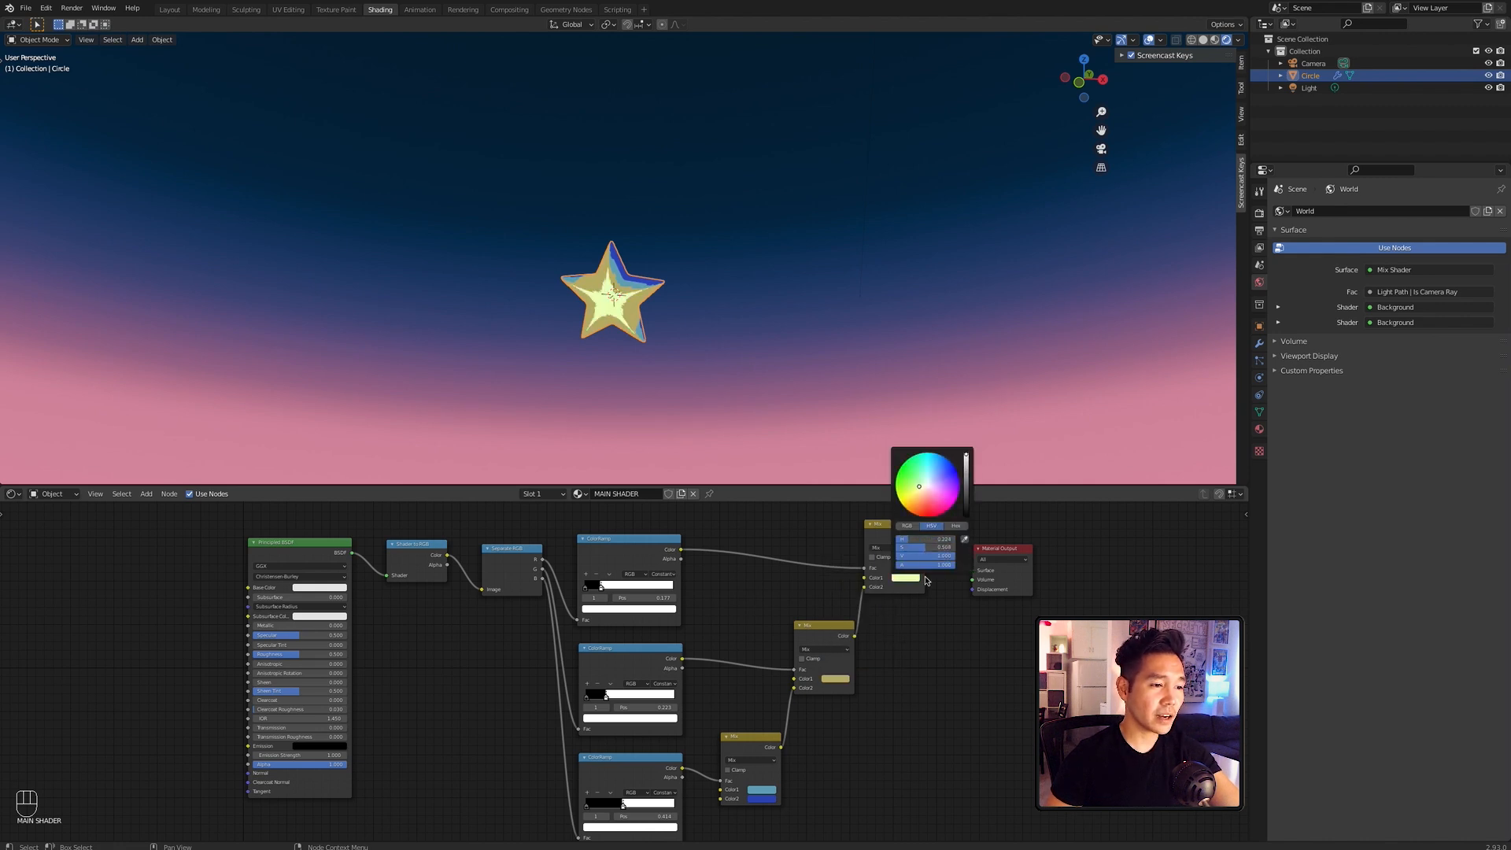
{"action": "left_click", "coordinate": [836, 678]}
{"action": "left_click", "coordinate": [843, 596]}
{"action": "left_click_drag", "start_coordinate": [896, 572], "coordinate": [896, 556]}
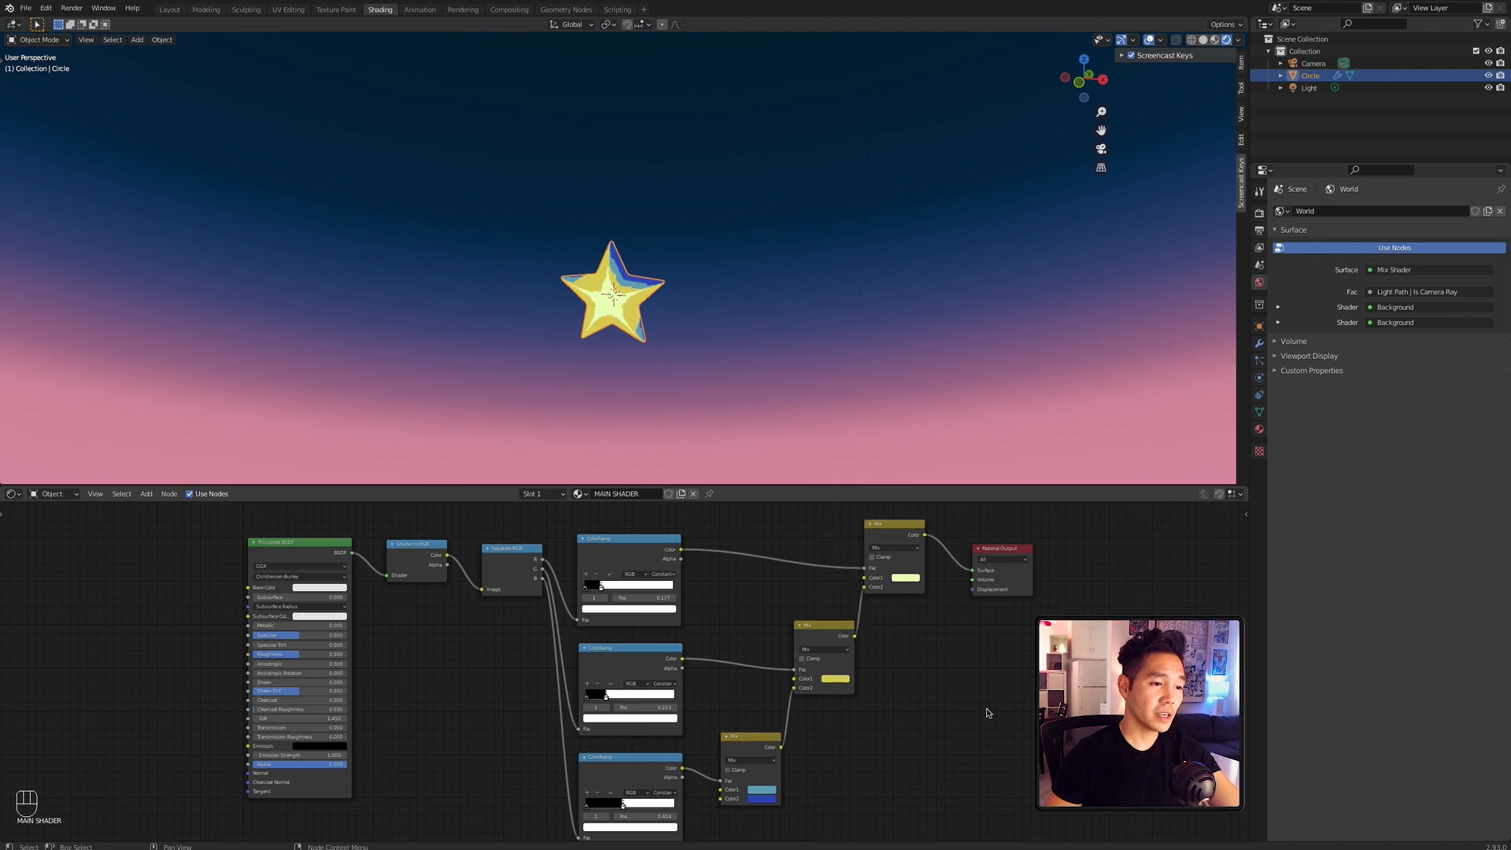
Step: Fine-tune the white stop positions of the three ColorRamps, moving the third's slightly higher
{"action": "scroll", "coordinate": [905, 703], "scroll_direction": "up", "scroll_amount": 3}
{"action": "left_click_drag", "start_coordinate": [594, 565], "coordinate": [596, 566]}
{"action": "left_click_drag", "start_coordinate": [601, 702], "coordinate": [601, 702]}
{"action": "middle_click_drag", "start_coordinate": [630, 712], "coordinate": [630, 602]}
{"action": "left_click_drag", "start_coordinate": [623, 730], "coordinate": [628, 730]}
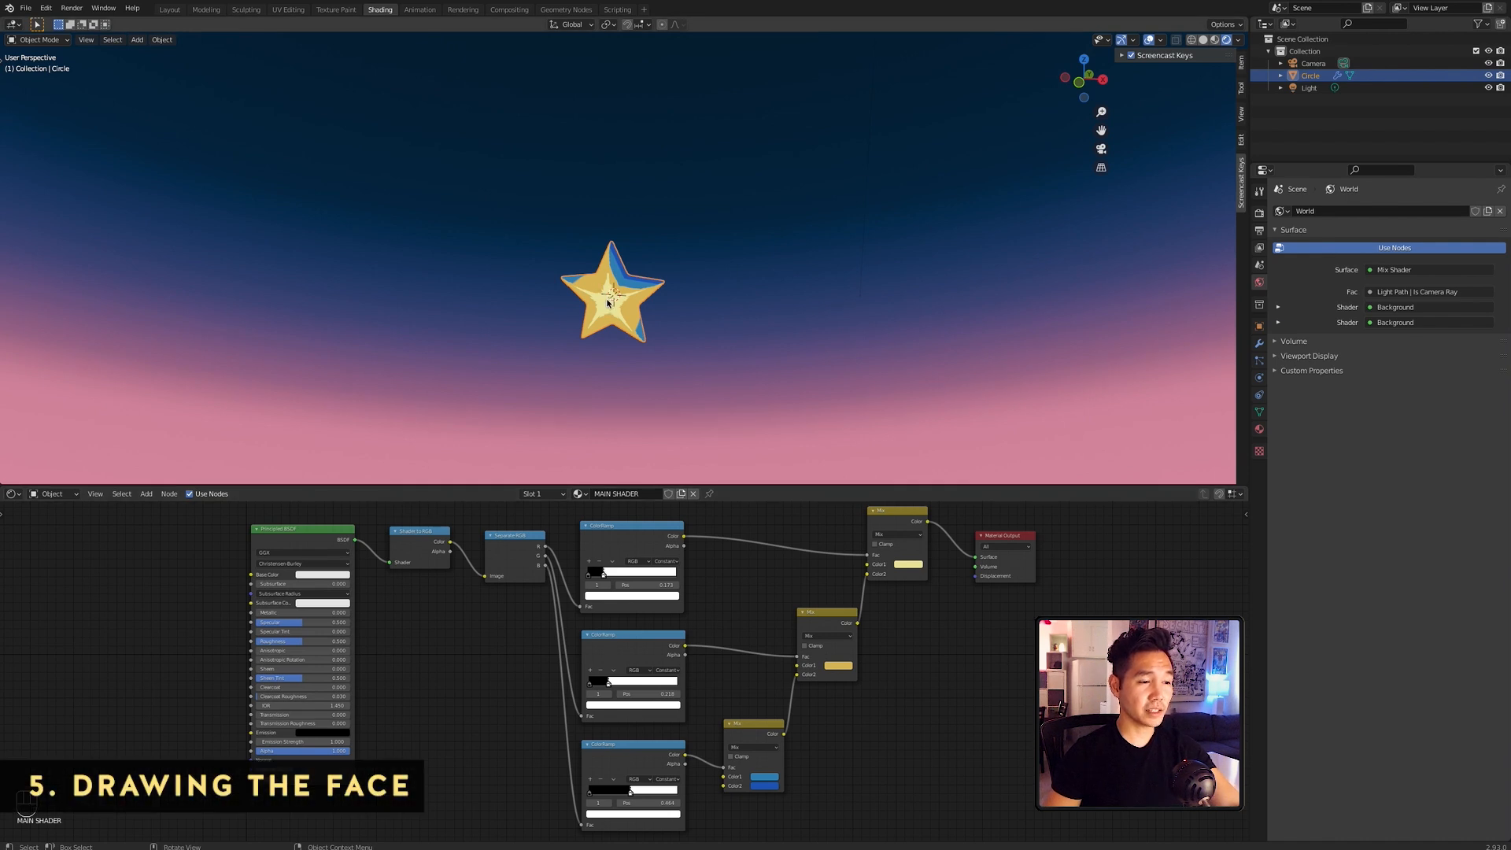
Step: Place the 3D cursor at the star's centre and add a blank Grease Pencil object there
{"action": "right_click", "coordinate": [607, 301], "text": "shift"}
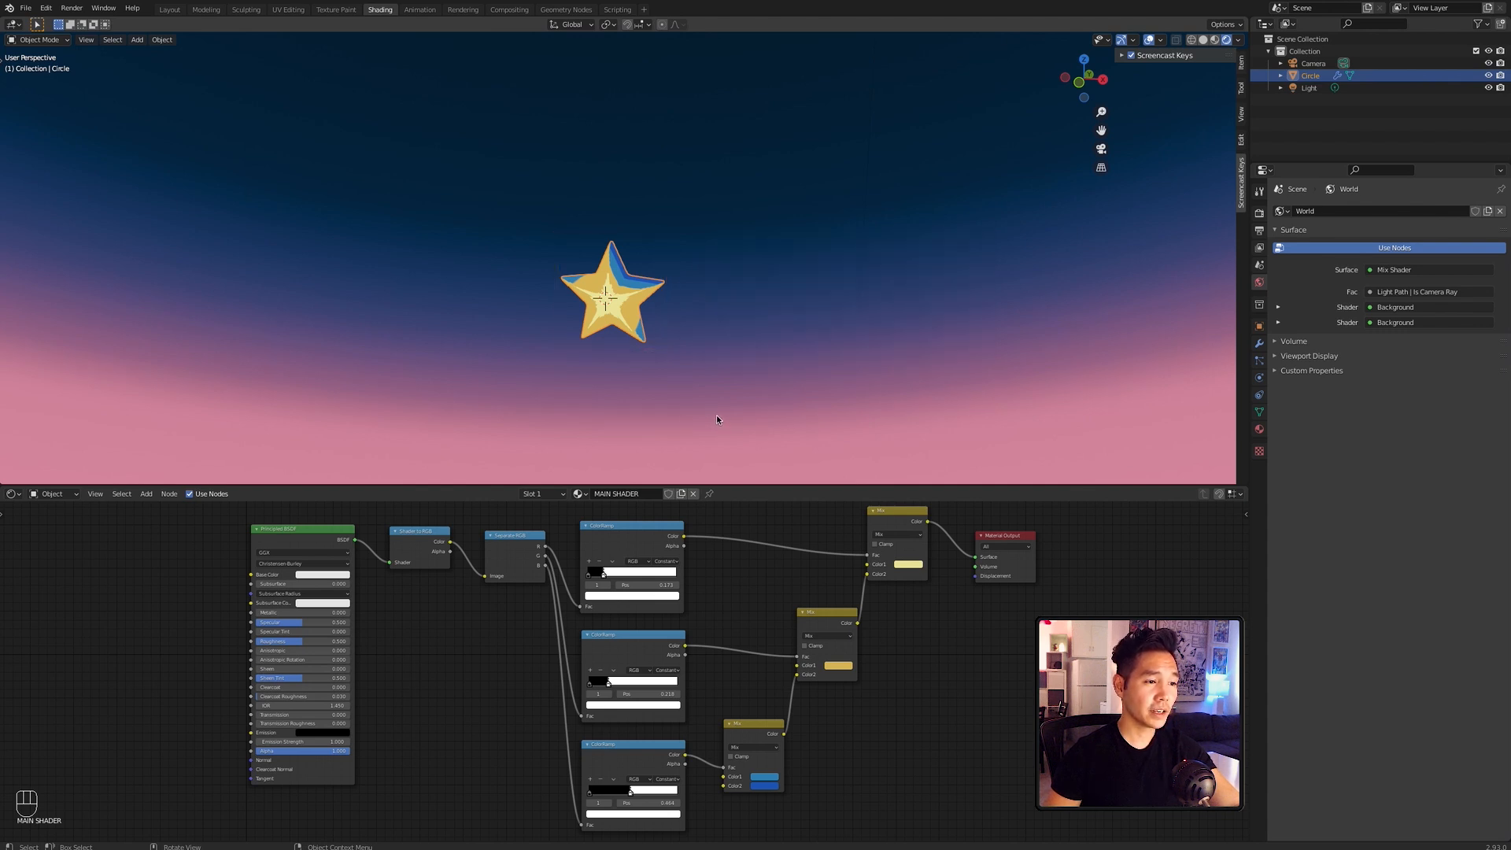
{"action": "key", "text": "shift+a"}
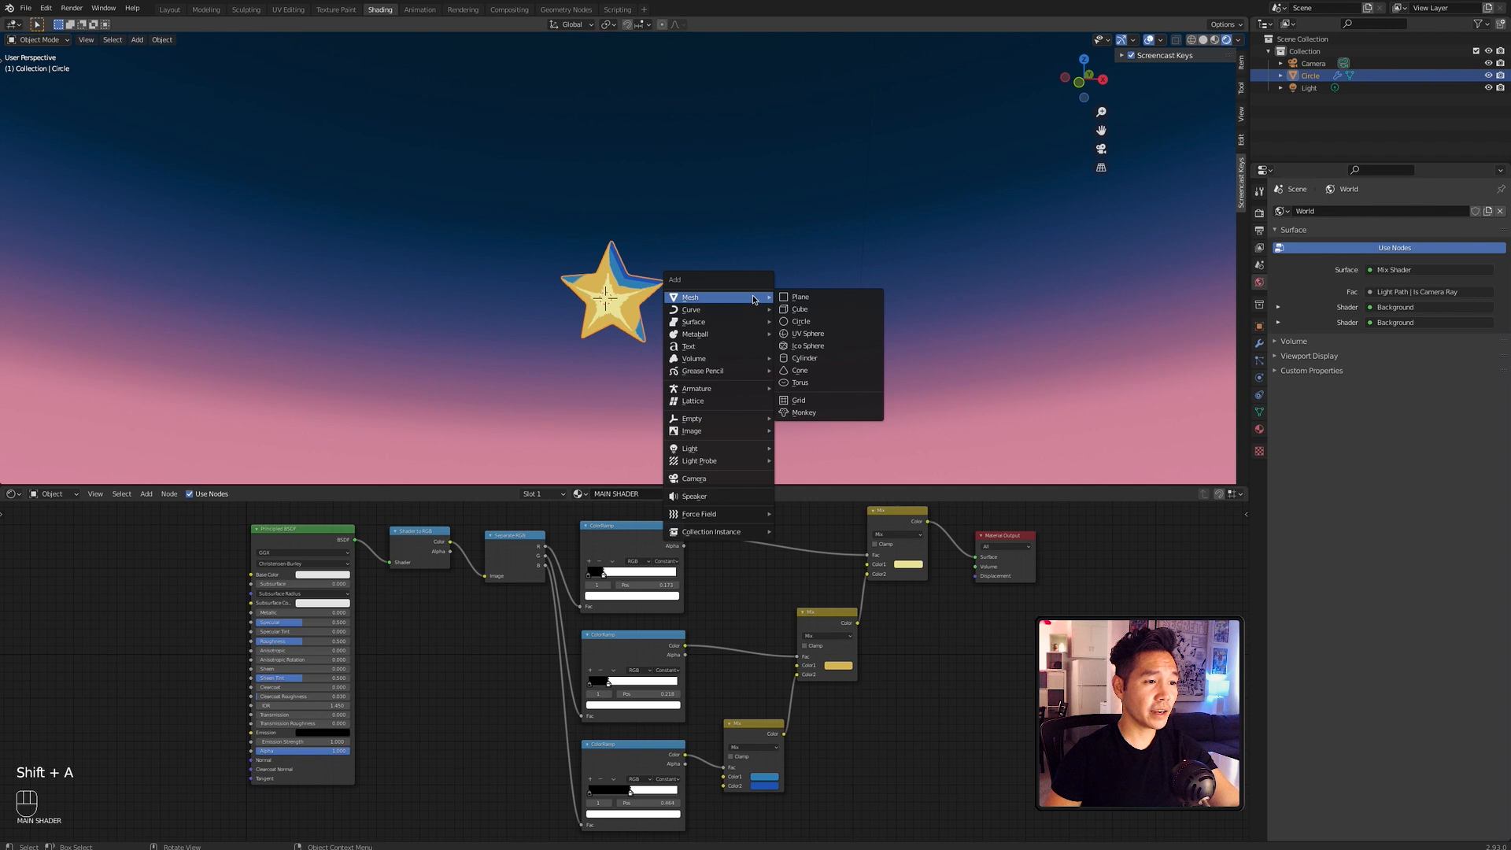
{"action": "mouse_move", "coordinate": [742, 371]}
{"action": "left_click", "coordinate": [810, 370]}
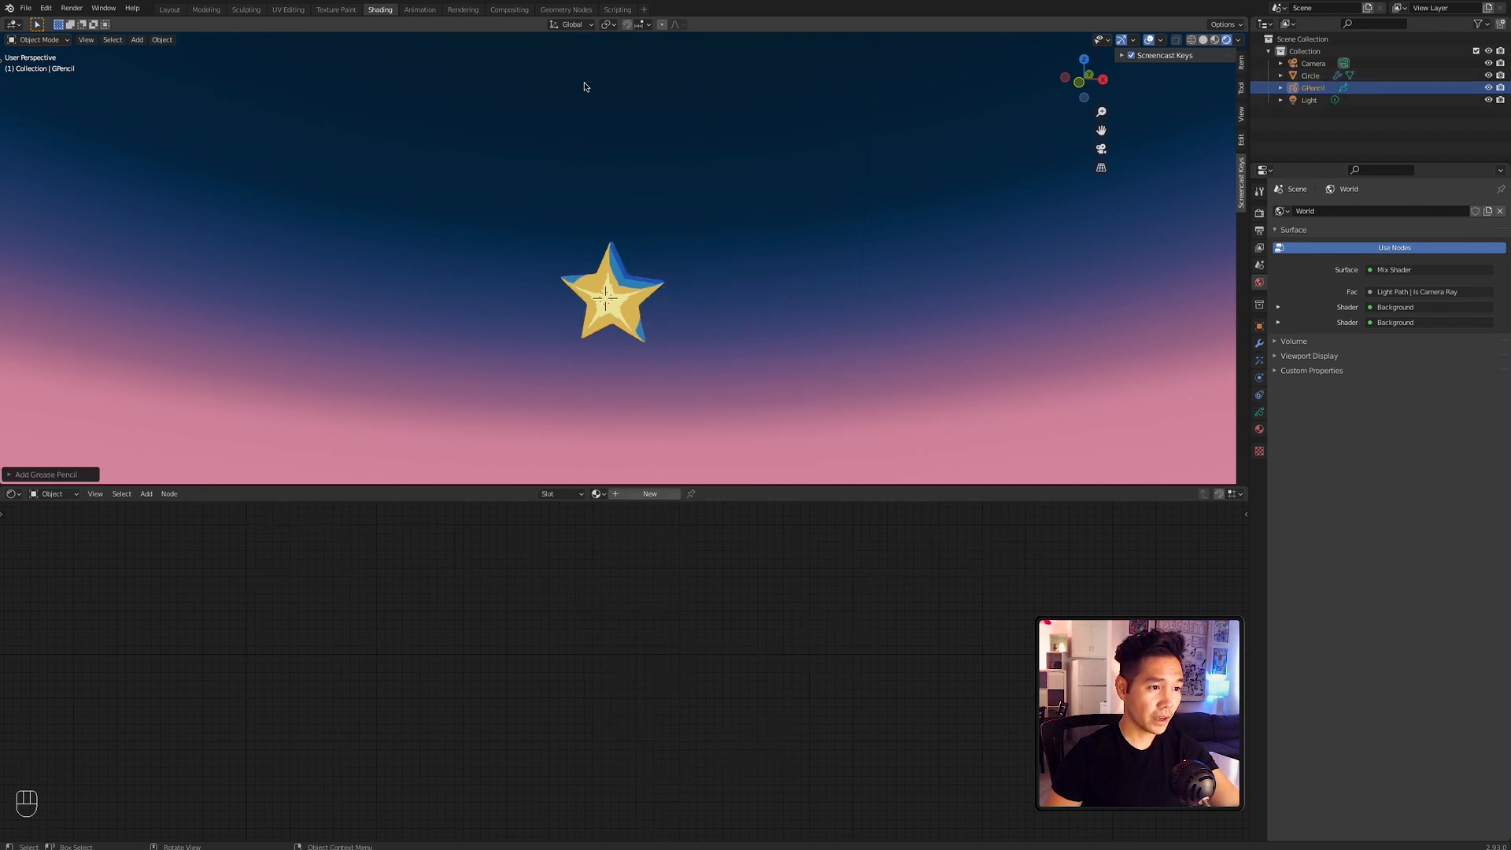
Step: Add the 2D Animation workspace and enlarge its timeline area
{"action": "left_click", "coordinate": [644, 10]}
{"action": "mouse_move", "coordinate": [633, 48]}
{"action": "left_click", "coordinate": [697, 45]}
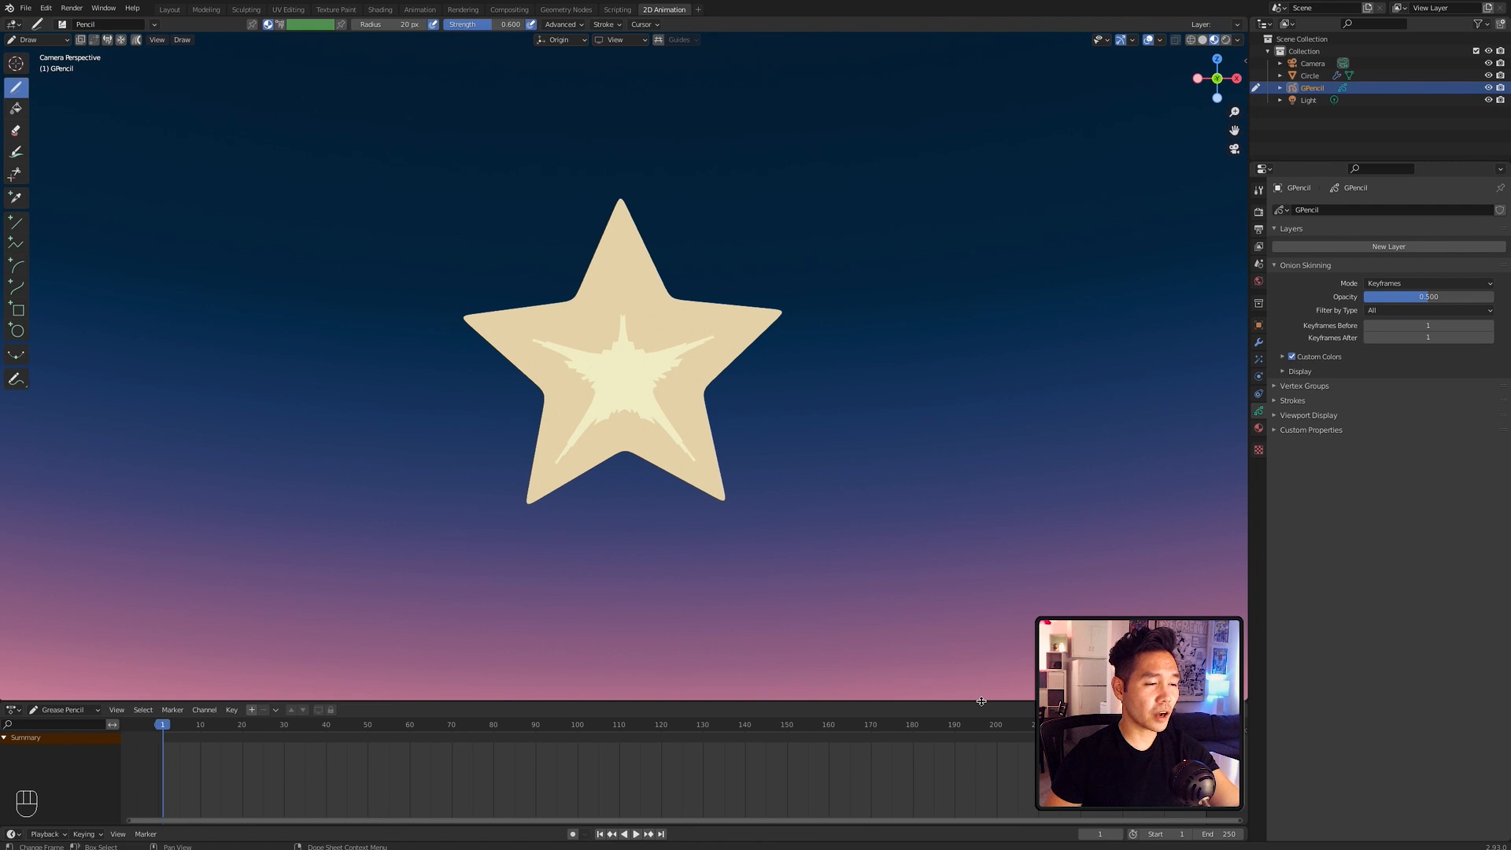
{"action": "left_click_drag", "start_coordinate": [981, 701], "coordinate": [986, 660]}
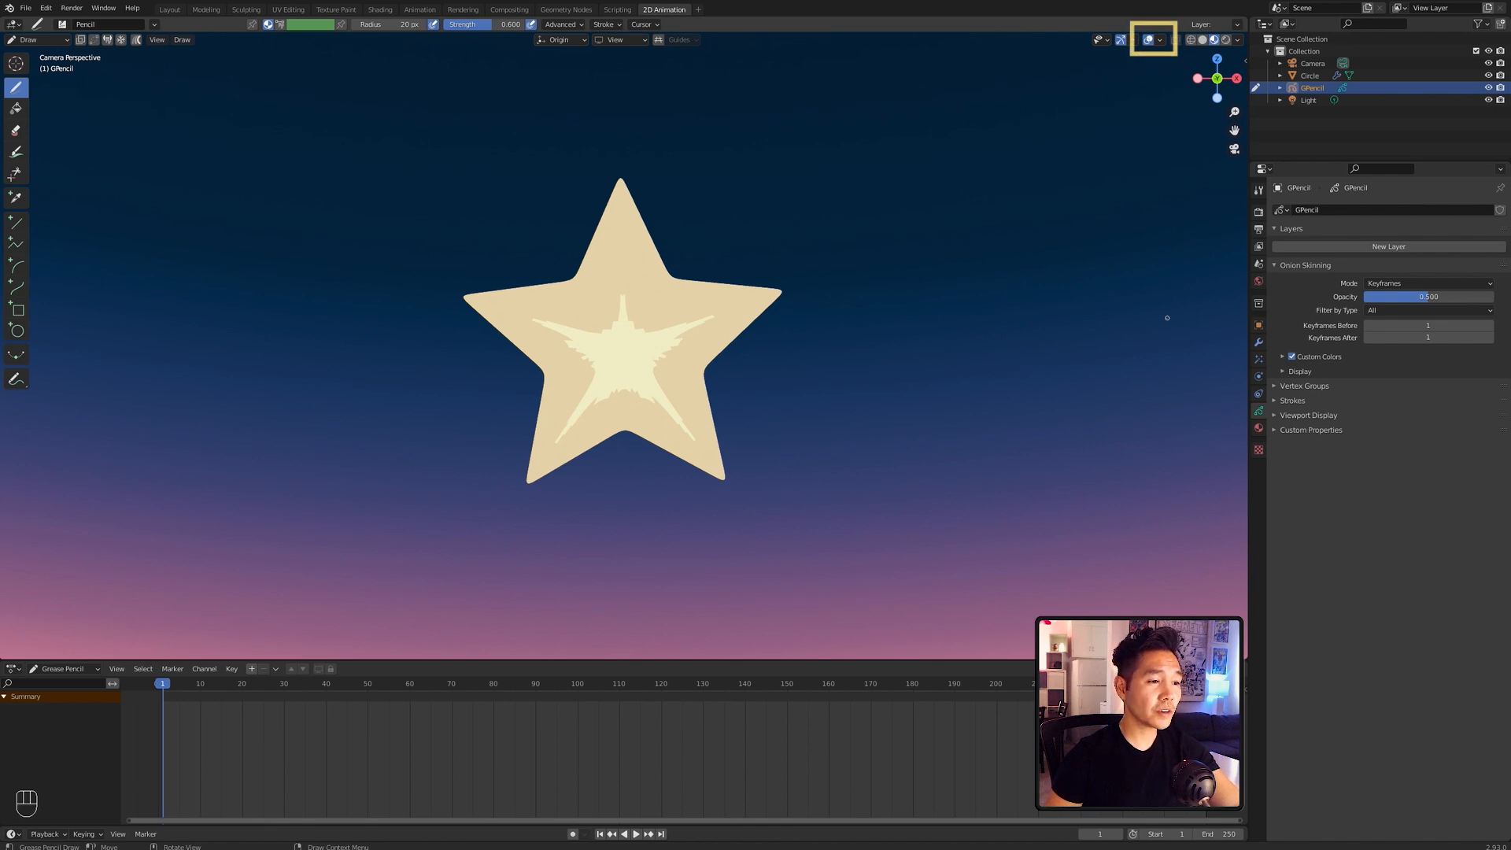
Step: Show the 3D Cursor and Grease Pencil Canvas grid overlays, with the viewport in Material Preview shading
{"action": "left_click", "coordinate": [1159, 41]}
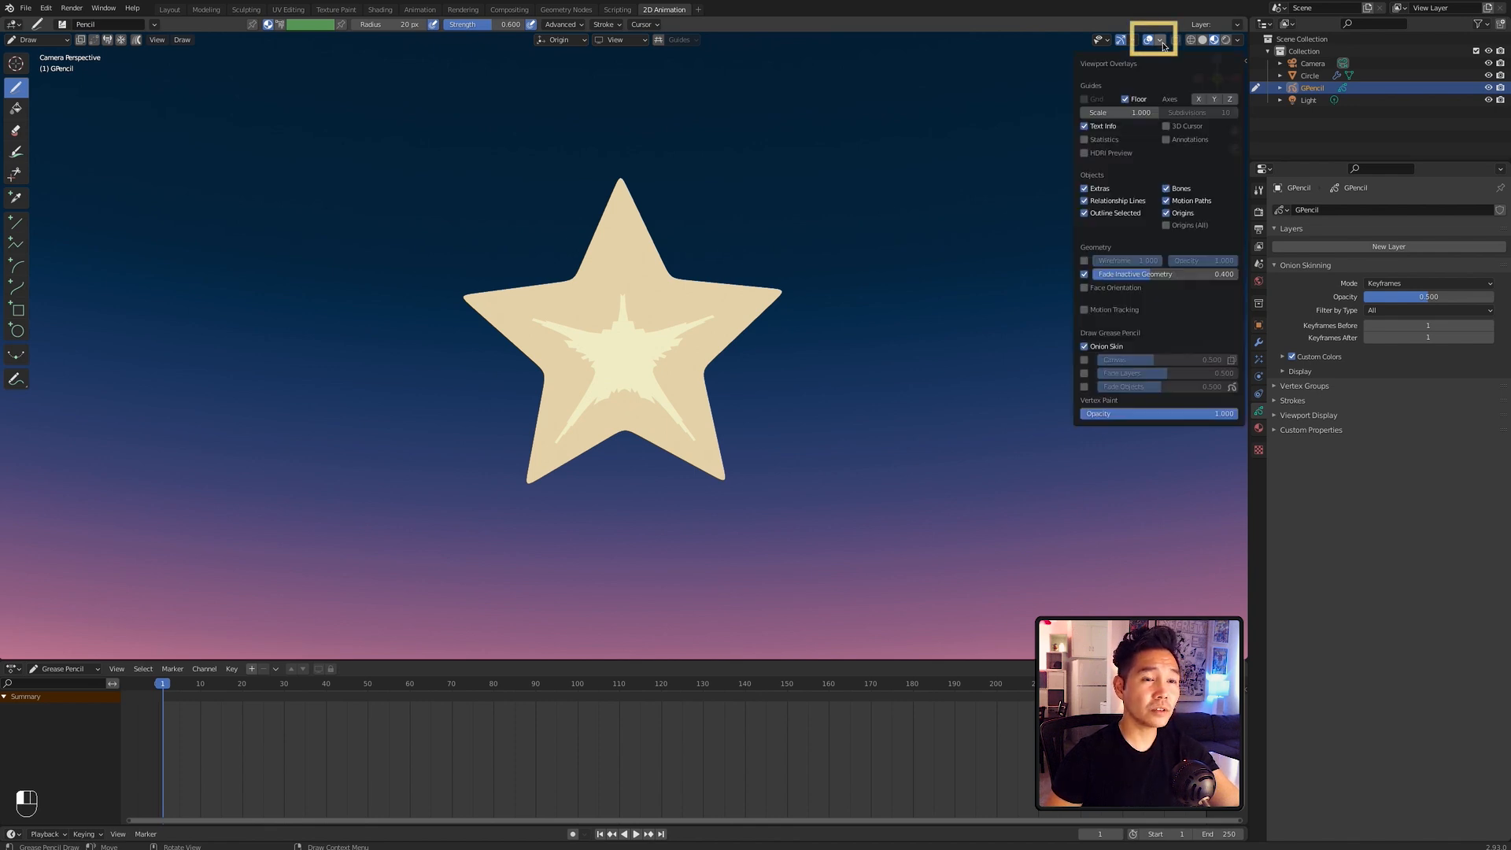
{"action": "left_click", "coordinate": [1167, 127]}
{"action": "left_click", "coordinate": [1086, 360]}
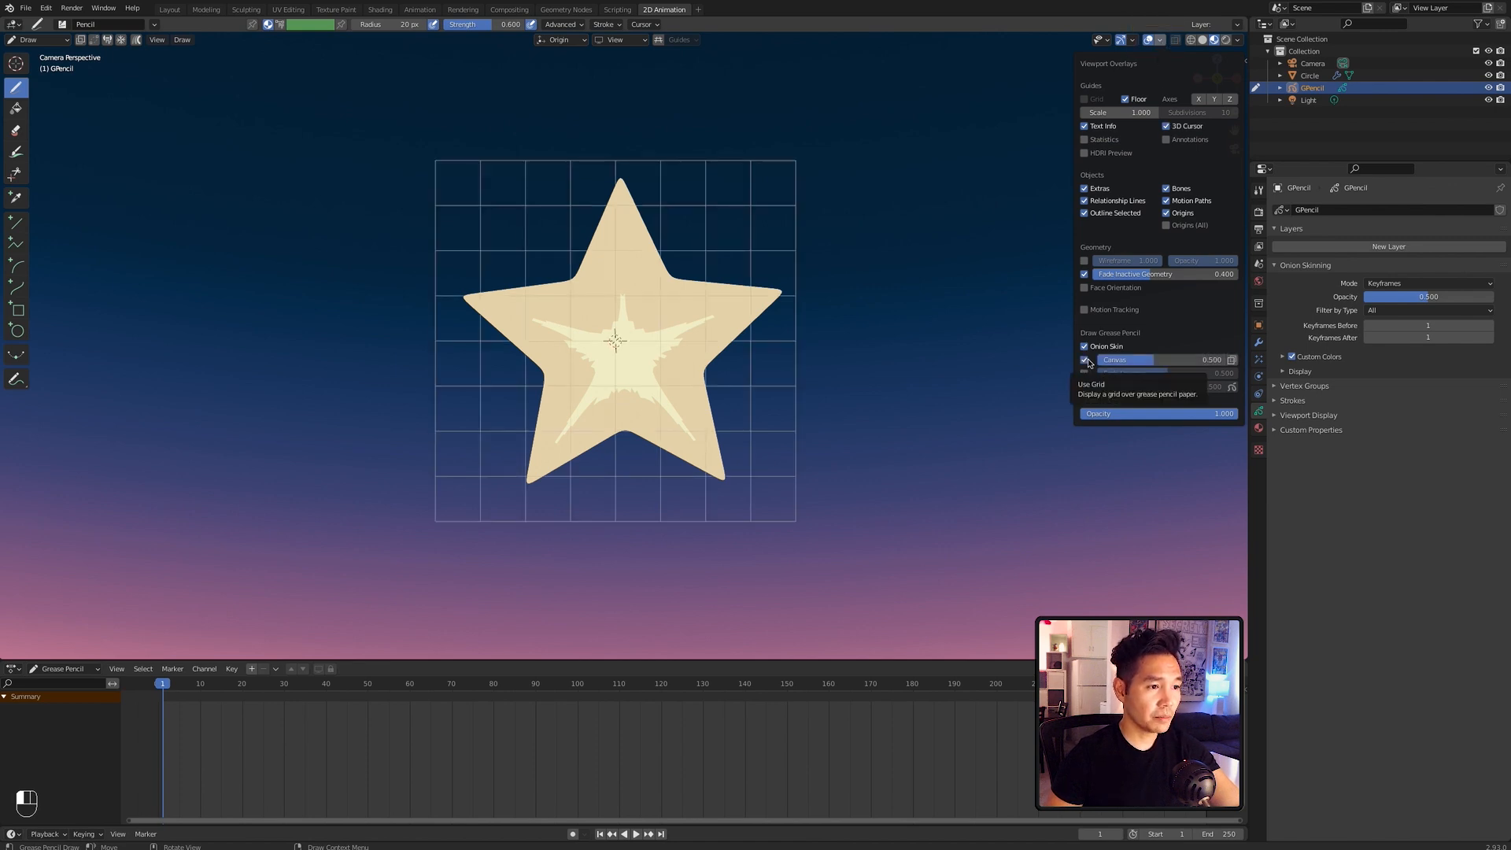
{"action": "left_click", "coordinate": [1213, 41]}
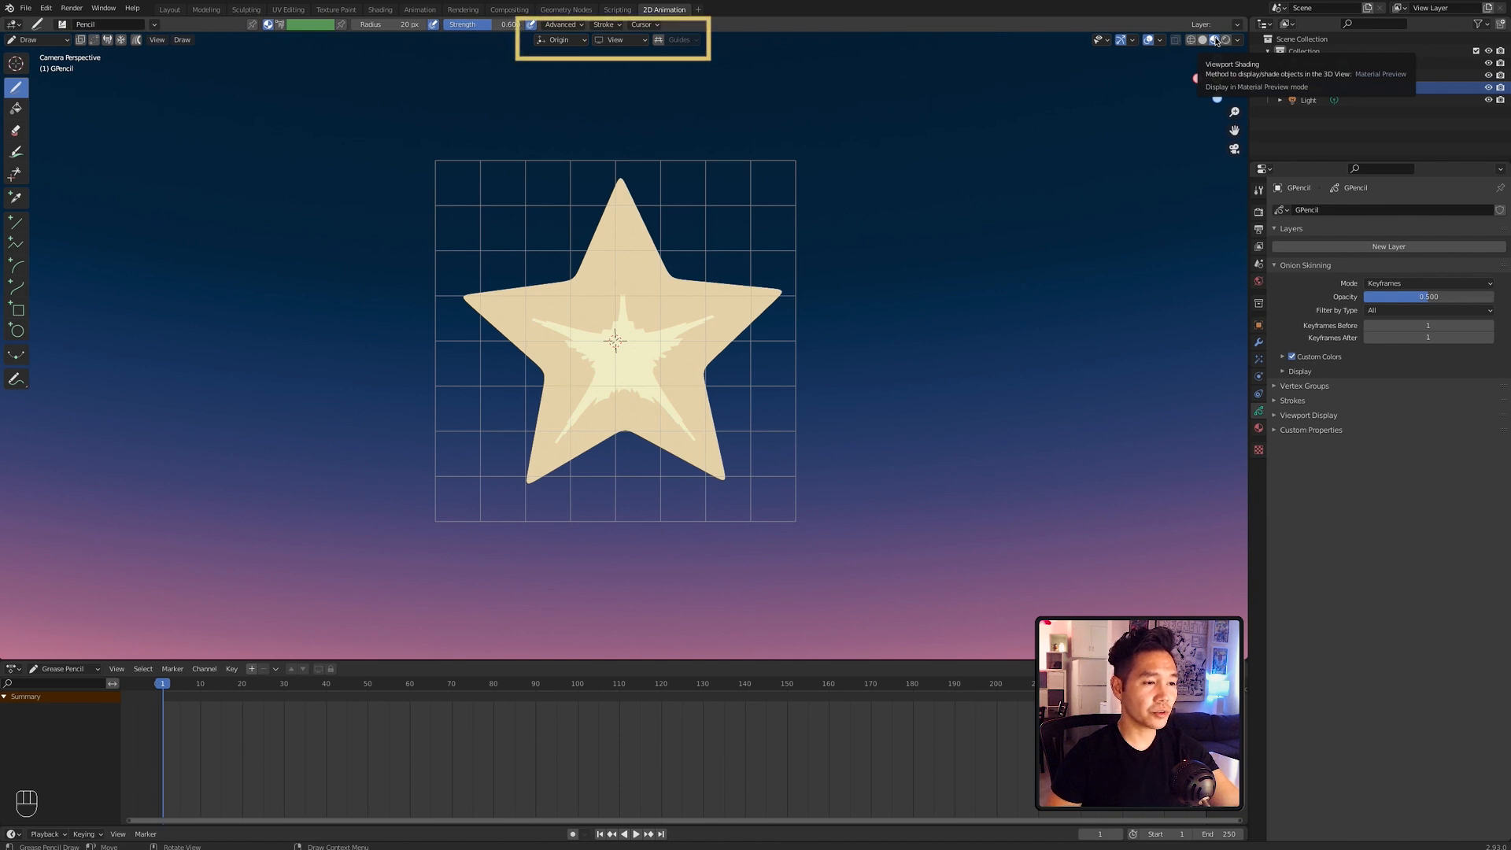
Step: Set the stroke placement to 3D Cursor and the drawing plane to Front (X-Z)
{"action": "left_click", "coordinate": [560, 39]}
{"action": "left_click", "coordinate": [553, 90]}
{"action": "left_click", "coordinate": [620, 39]}
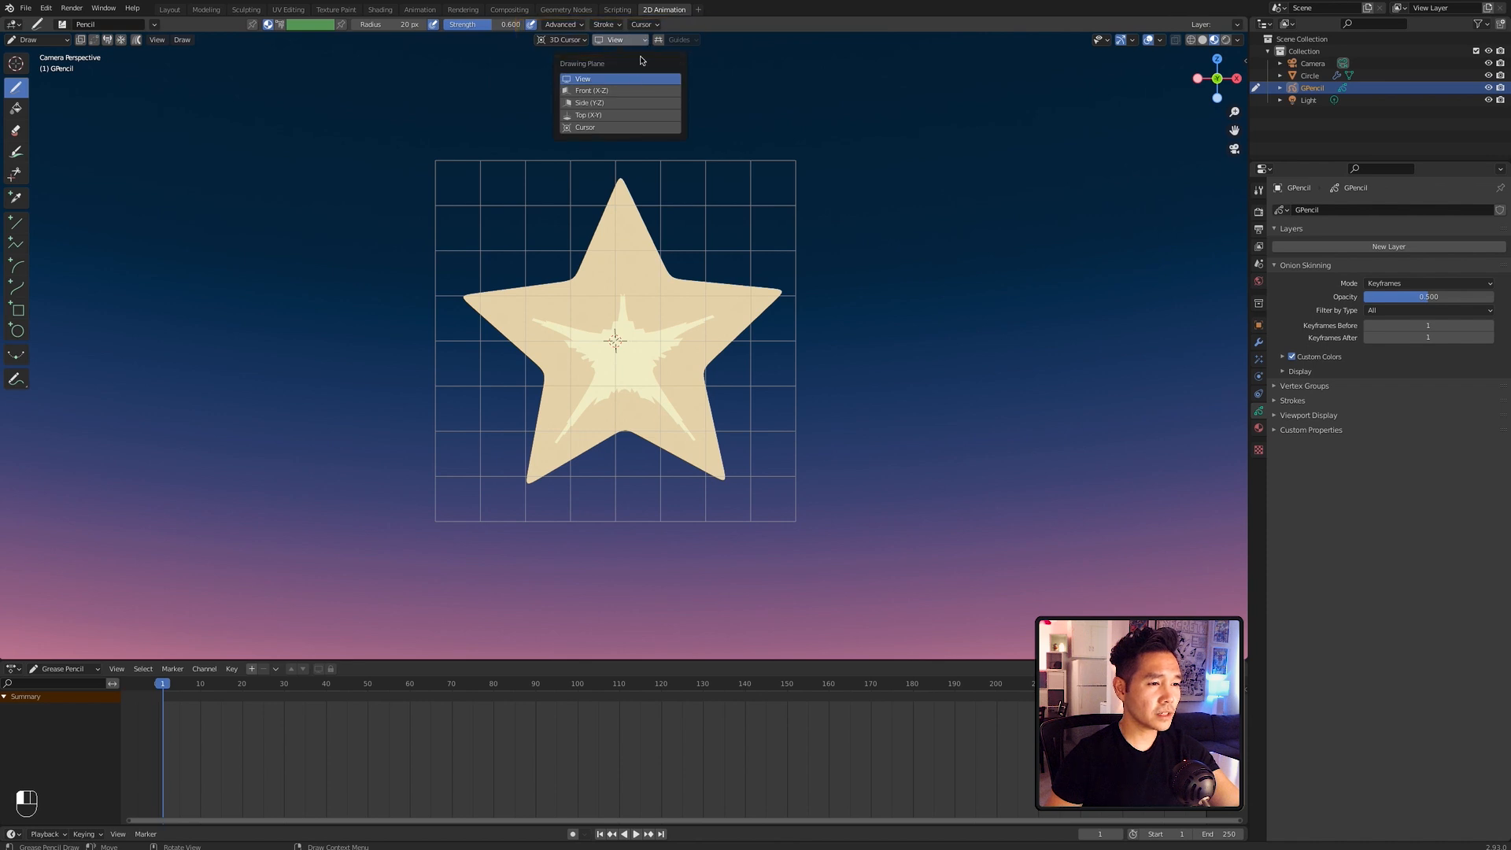
{"action": "left_click", "coordinate": [622, 79]}
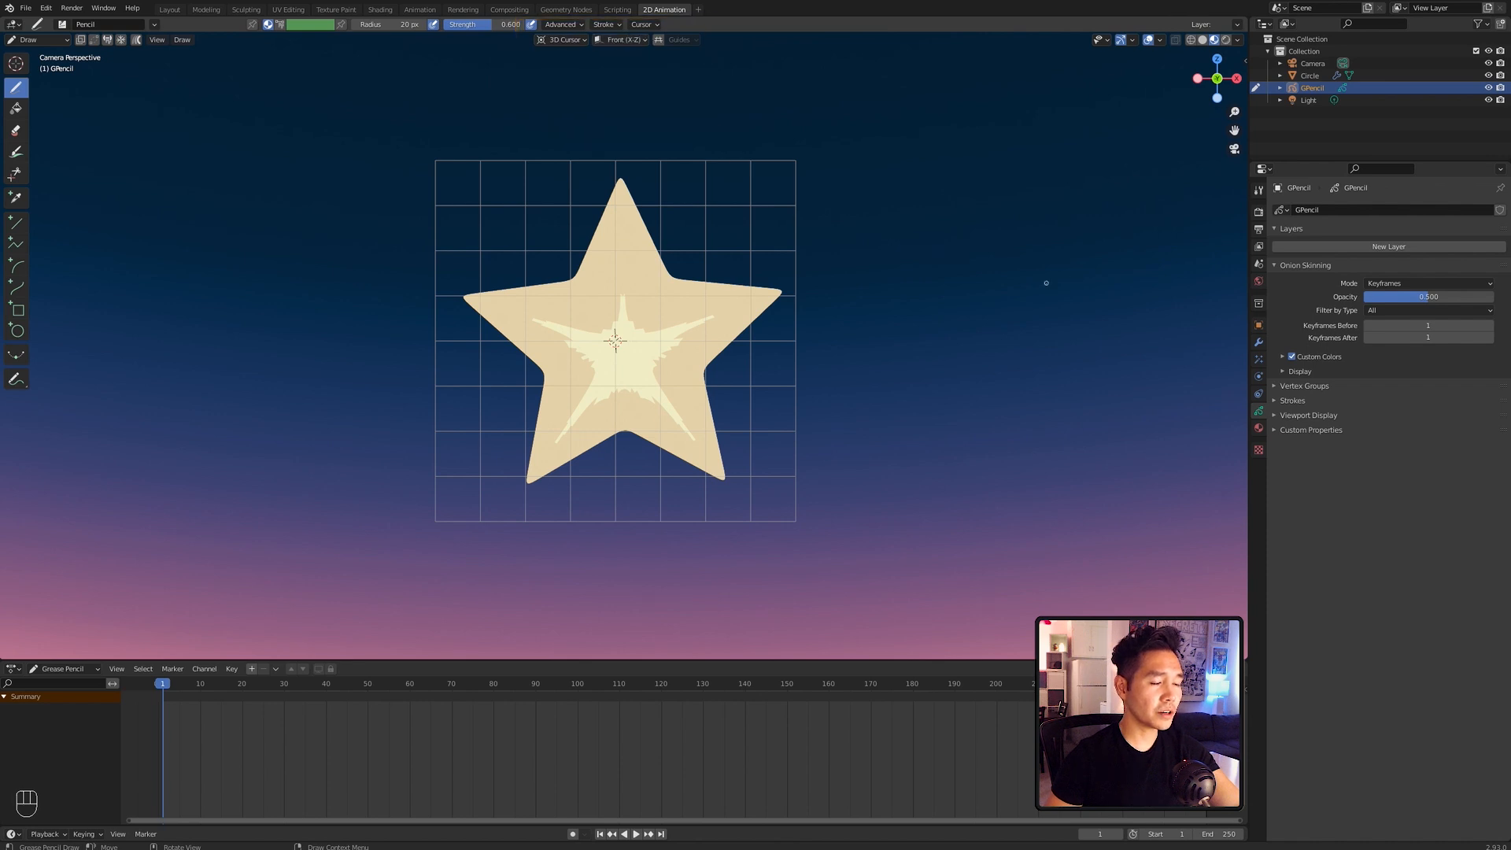
Step: Create a Grease Pencil material named STROKE with a dark blue stroke base color
{"action": "left_click", "coordinate": [1259, 429]}
{"action": "left_click", "coordinate": [1383, 311]}
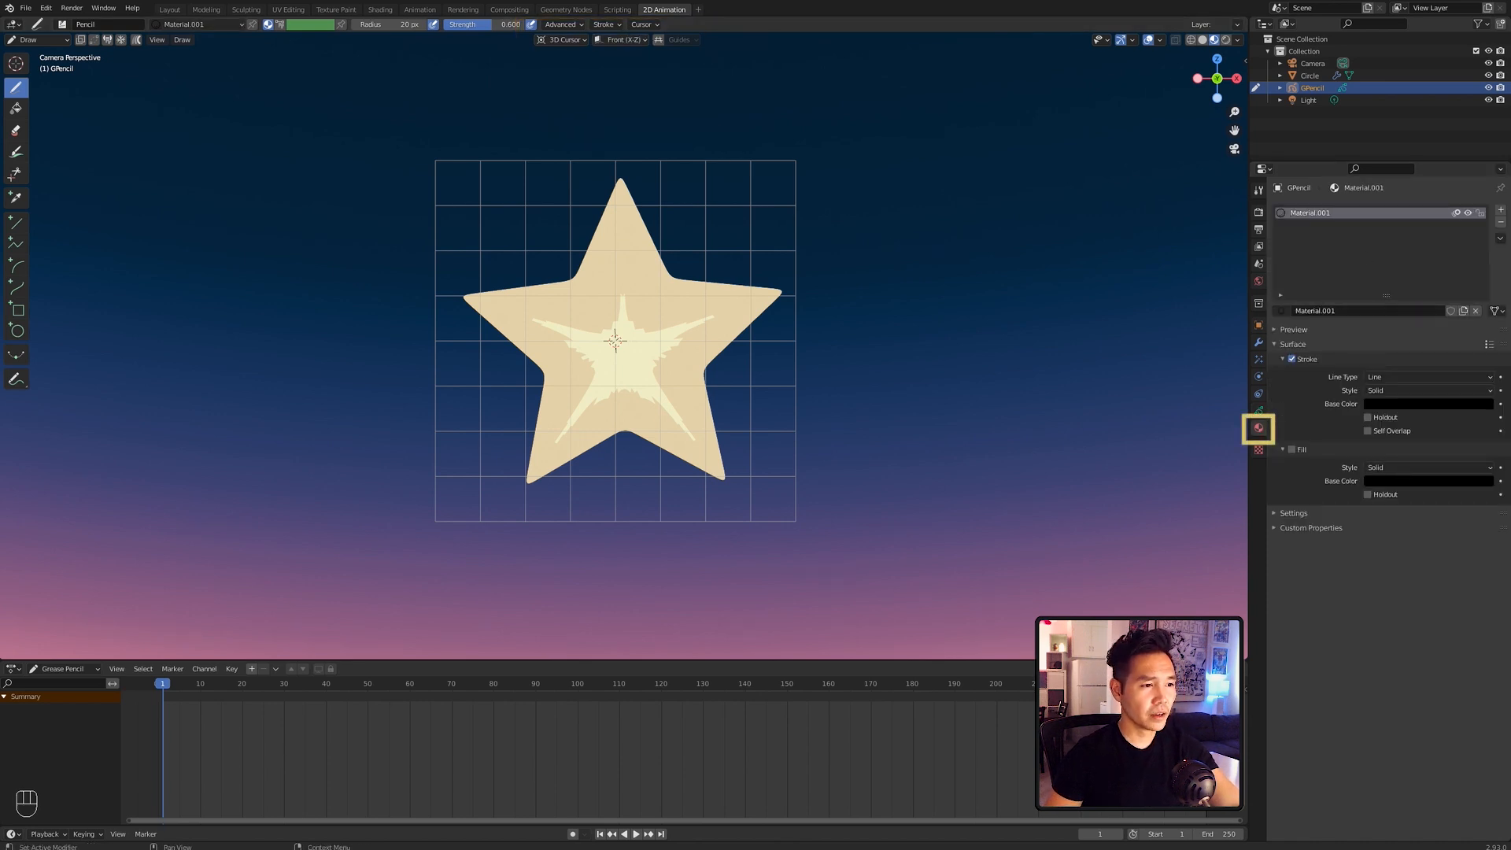
{"action": "left_click", "coordinate": [1369, 311]}
{"action": "type", "text": "STROKE"}
{"action": "key", "text": "Return"}
{"action": "left_click", "coordinate": [1428, 403]}
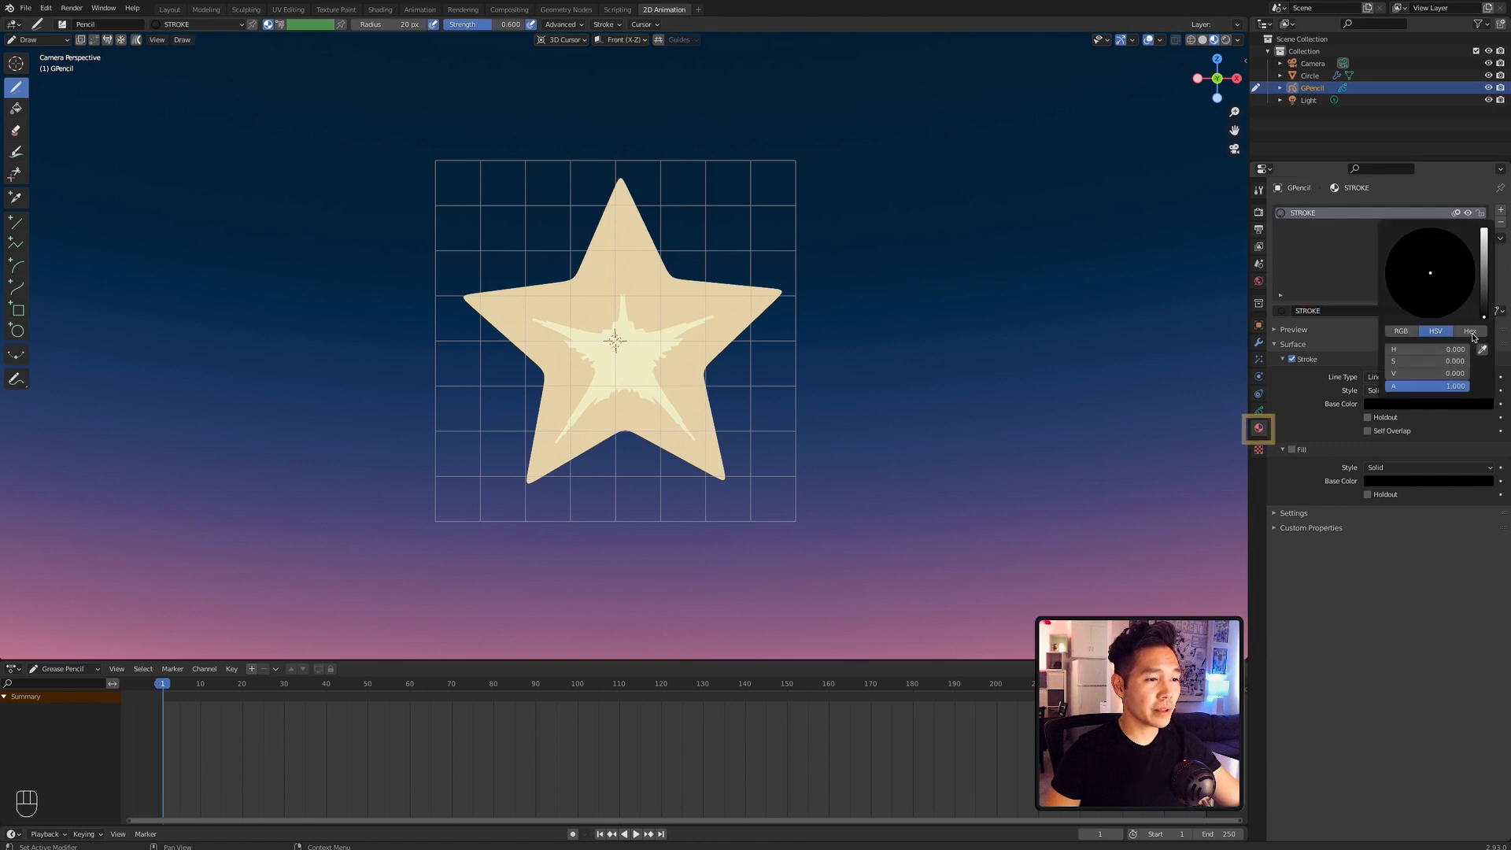
{"action": "left_click_drag", "start_coordinate": [1484, 314], "coordinate": [1484, 304]}
{"action": "left_click", "coordinate": [1467, 244]}
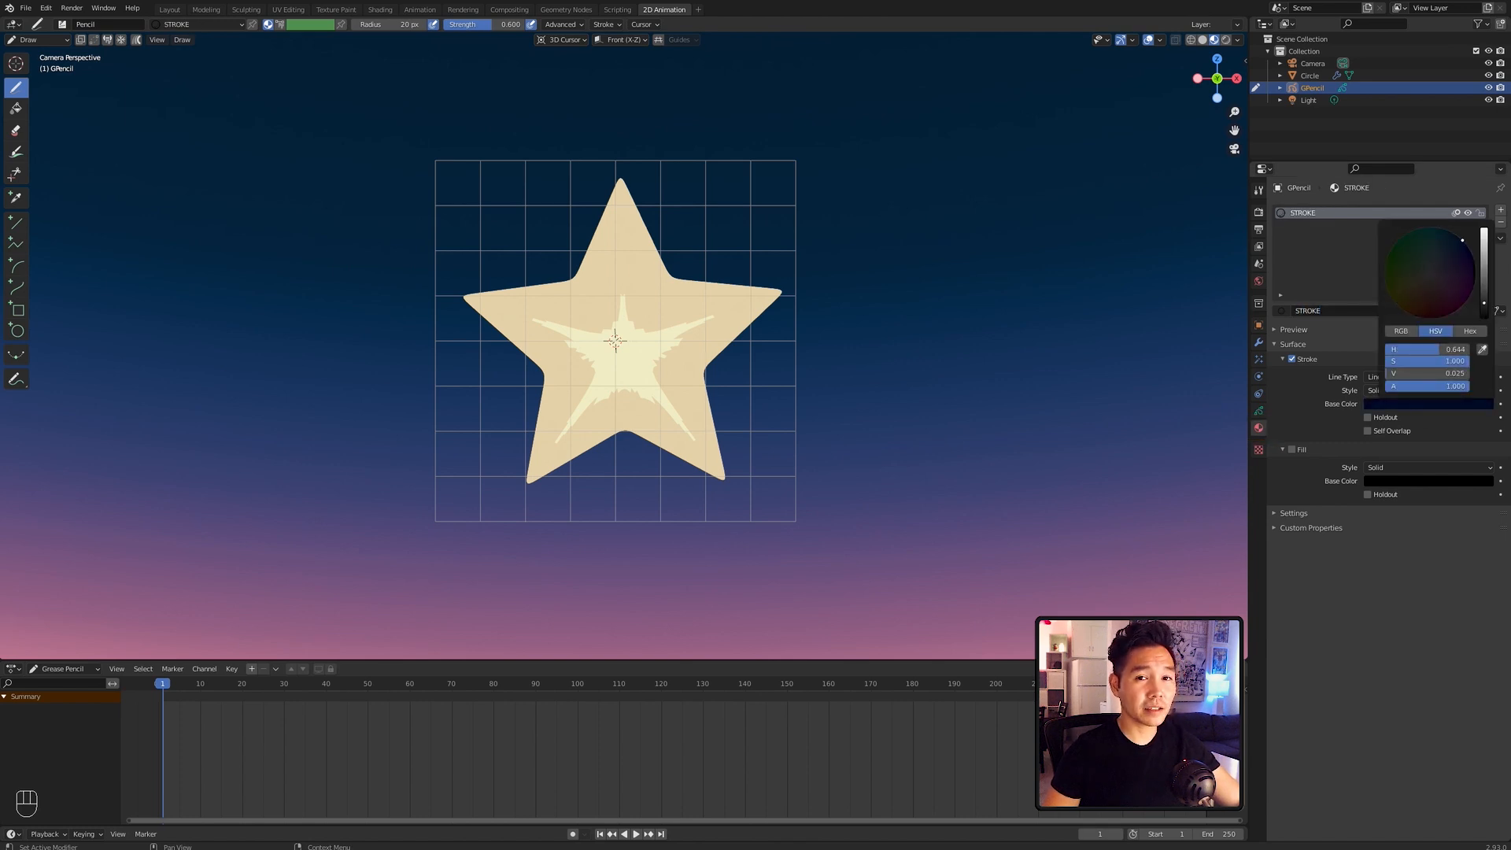
Step: Add a second Grease Pencil material named FILL with its Stroke component disabled
{"action": "left_click", "coordinate": [1501, 209]}
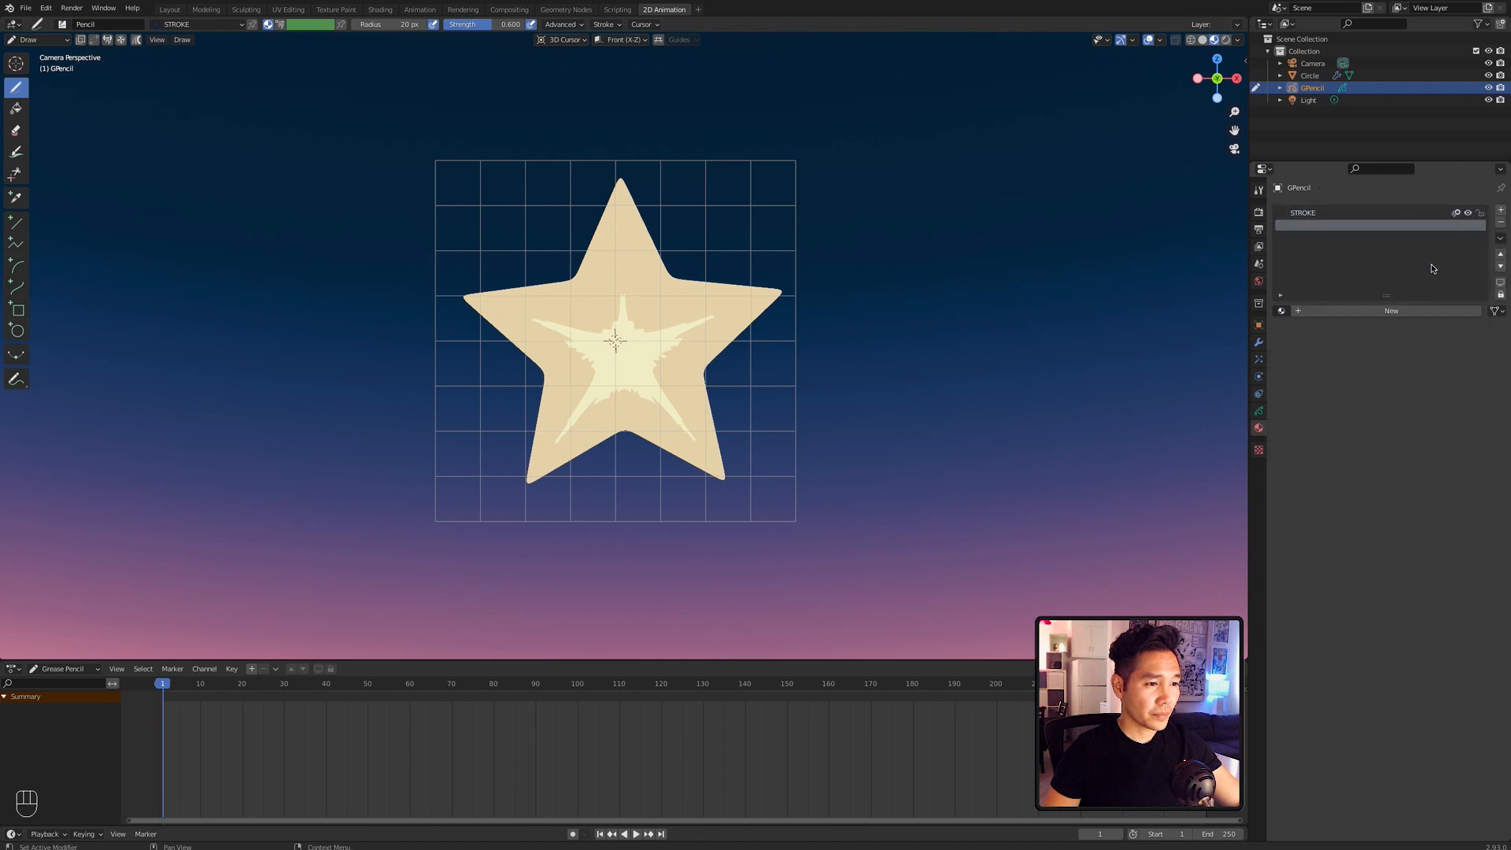
{"action": "left_click", "coordinate": [1348, 309]}
{"action": "left_click", "coordinate": [1324, 311]}
{"action": "type", "text": "FILL"}
{"action": "key", "text": "Return"}
{"action": "left_click", "coordinate": [1292, 358]}
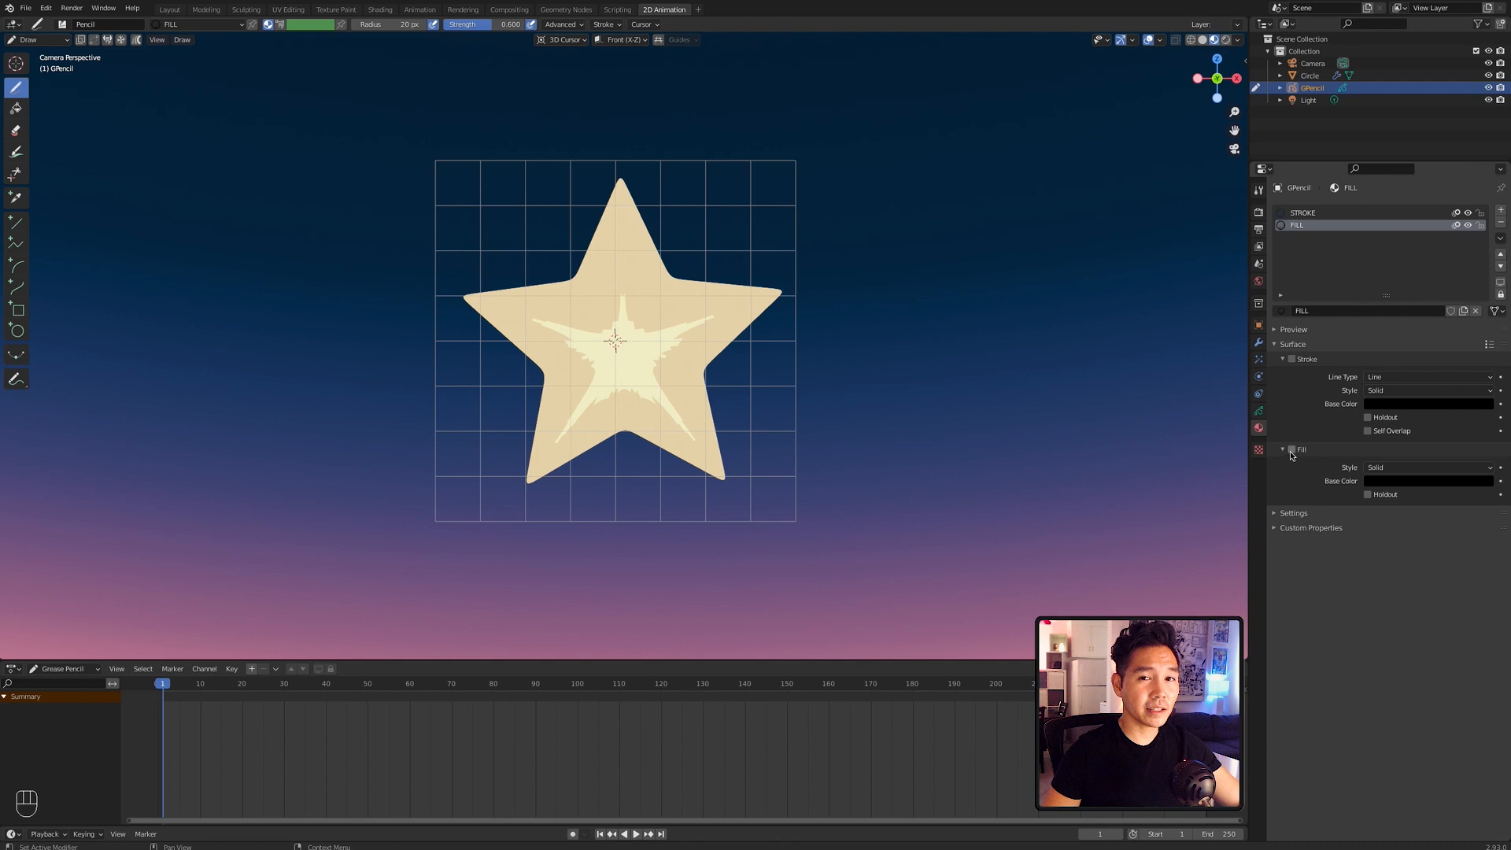
Step: Enable Fill on the FILL material and copy the STROKE material's base color to its fill color
{"action": "left_click", "coordinate": [1333, 214]}
{"action": "key", "text": "super+c"}
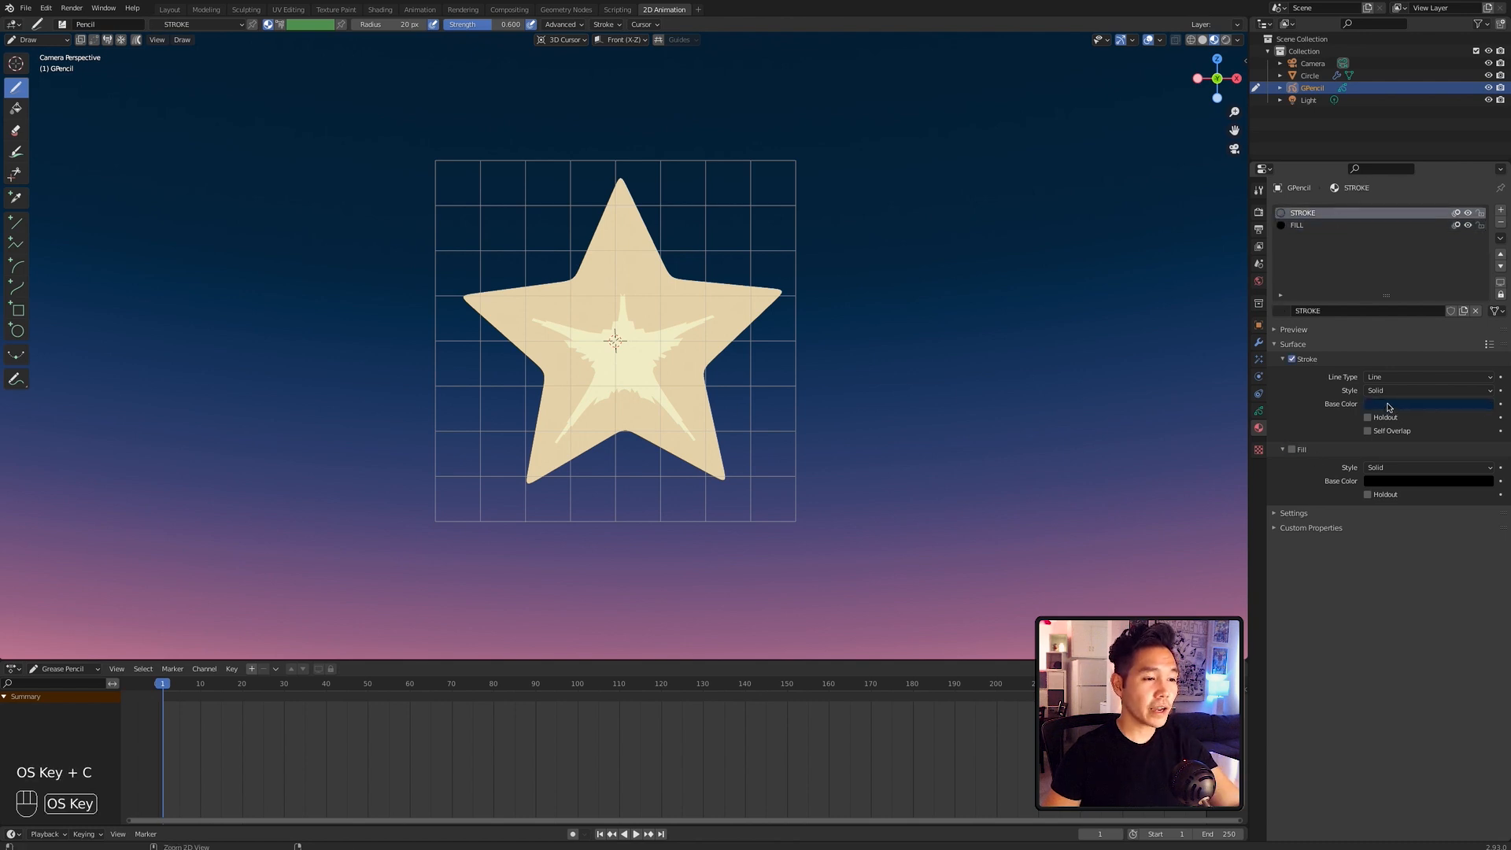
{"action": "left_click", "coordinate": [1306, 226]}
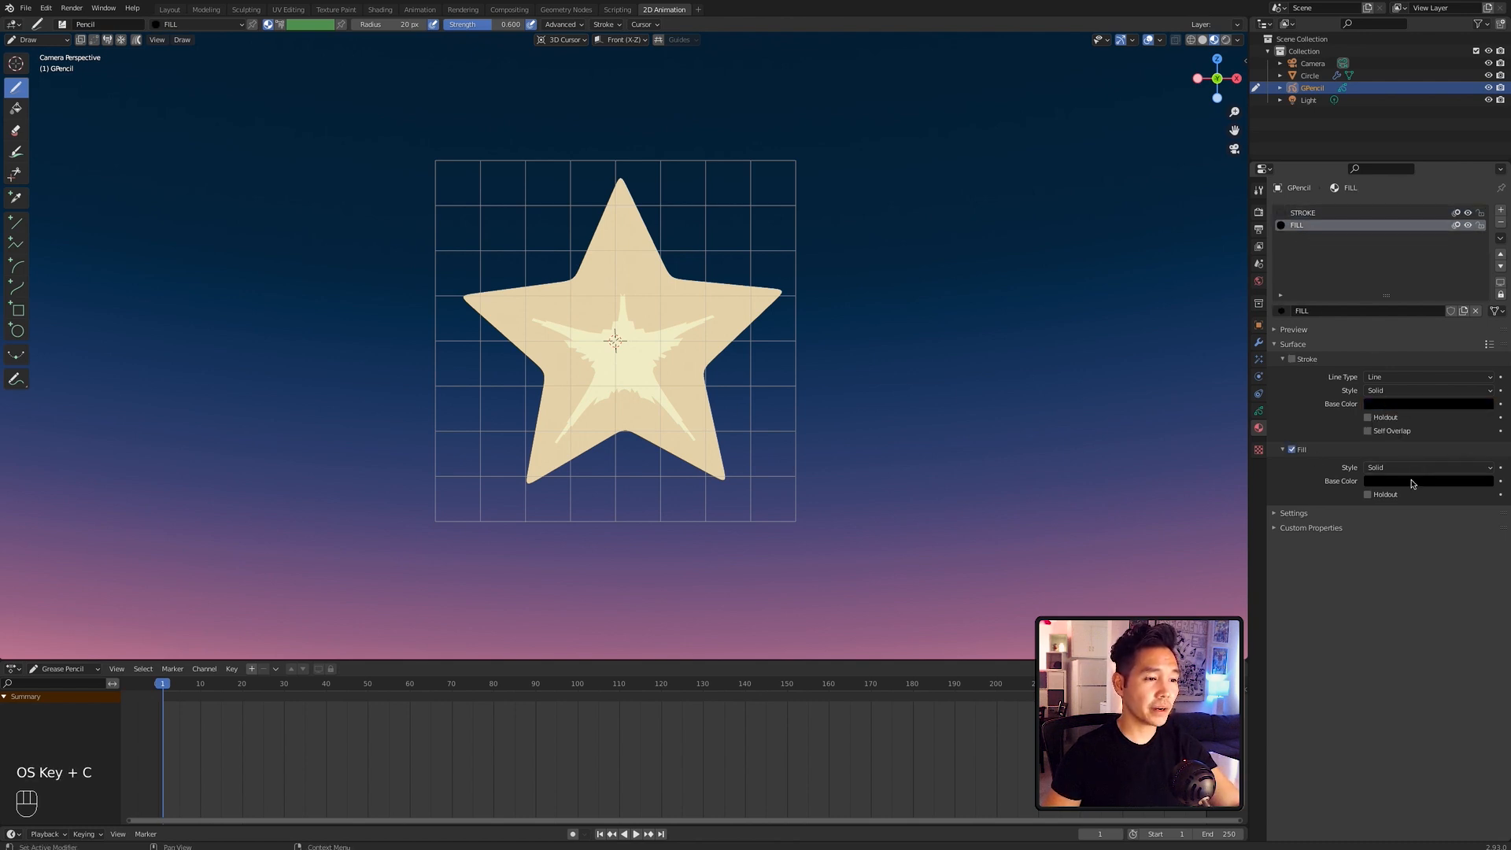
{"action": "key", "text": "super+v"}
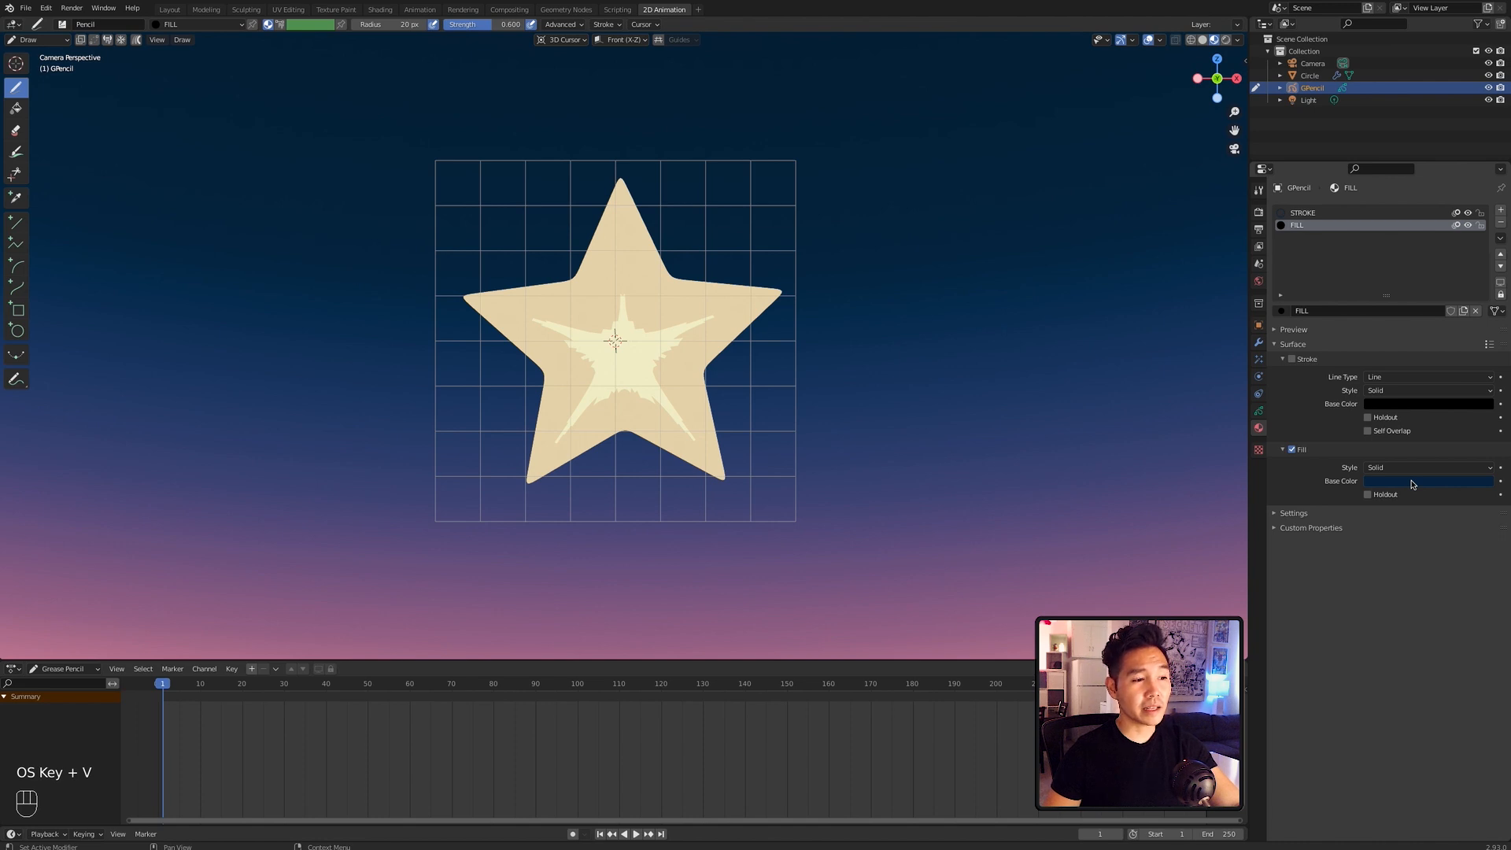
Step: Add a third Grease Pencil material for WHITE FILL with Stroke disabled, Fill enabled and a white fill color
{"action": "left_click", "coordinate": [1501, 211]}
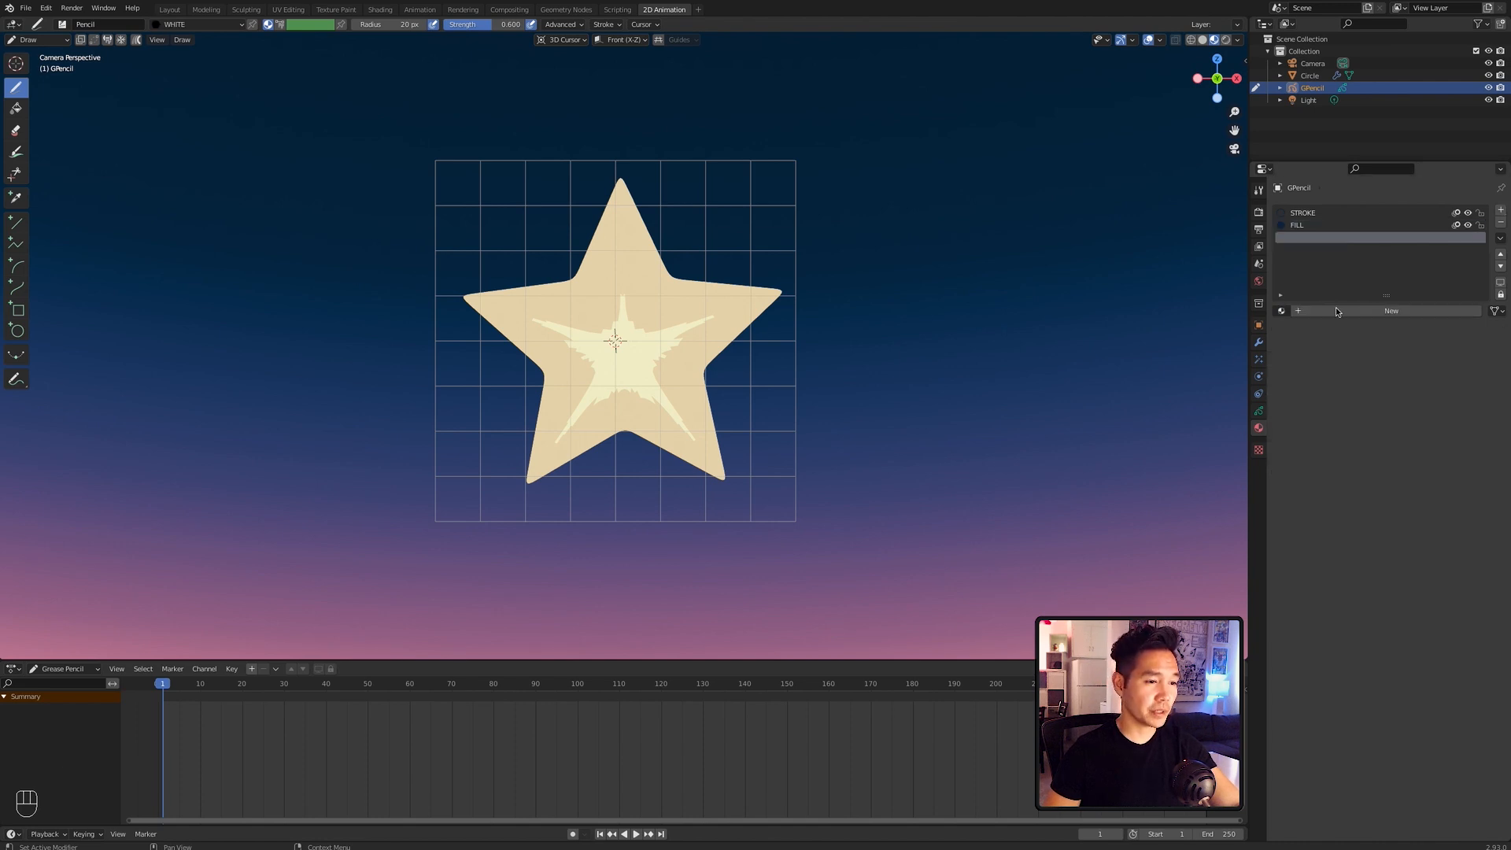
{"action": "double_click", "coordinate": [1356, 311]}
{"action": "type", "text": "WHITE FILL"}
{"action": "key", "text": "Return"}
{"action": "left_click", "coordinate": [1291, 359]}
{"action": "left_click", "coordinate": [1294, 450]}
{"action": "left_click", "coordinate": [1443, 481]}
{"action": "left_click_drag", "start_coordinate": [1487, 370], "coordinate": [1487, 305]}
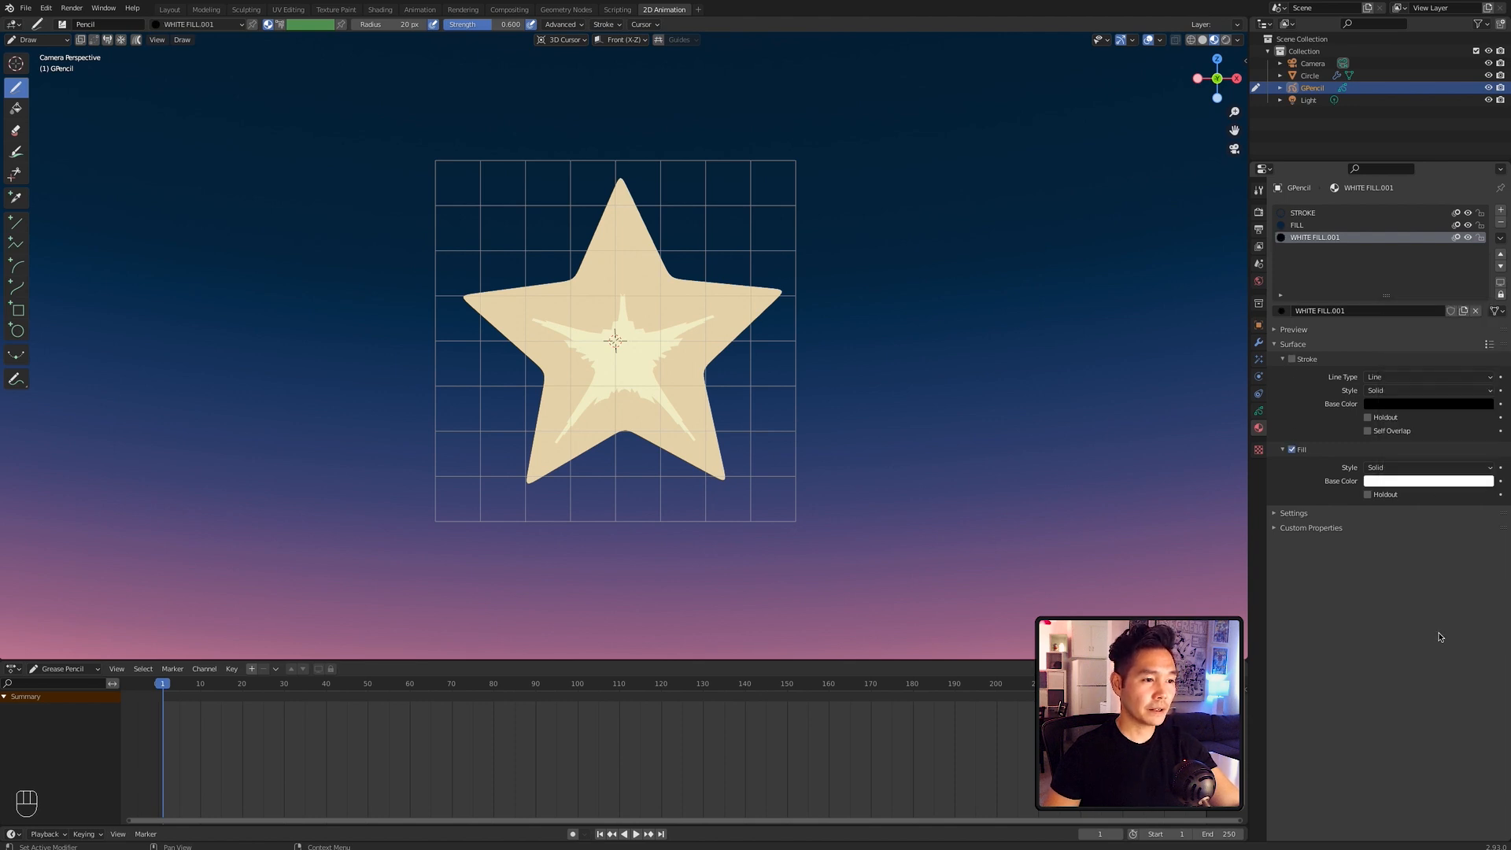
Step: Add a Grease Pencil layer named EYES and disable Use Lights on it
{"action": "left_click", "coordinate": [1258, 411]}
{"action": "left_click", "coordinate": [1421, 247]}
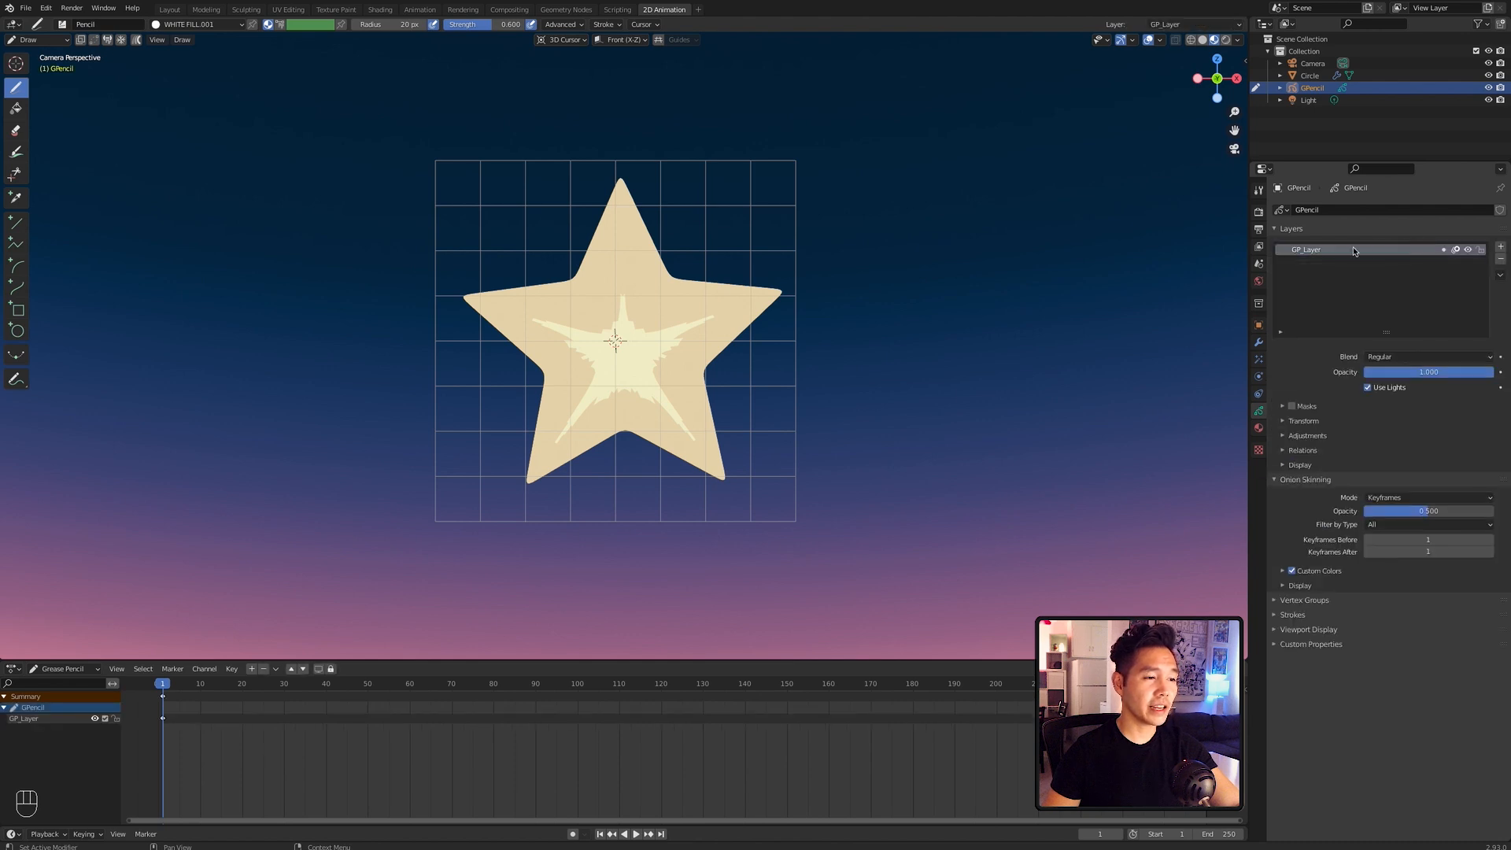
{"action": "double_click", "coordinate": [1306, 251]}
{"action": "type", "text": "EYES"}
{"action": "key", "text": "Return"}
{"action": "left_click", "coordinate": [1368, 387]}
Step: Add a second Grease Pencil layer named MOUTH and disable Use Lights on it
{"action": "left_click", "coordinate": [1501, 247]}
{"action": "double_click", "coordinate": [1308, 249]}
{"action": "type", "text": "MOUTH"}
{"action": "key", "text": "Return"}
{"action": "left_click", "coordinate": [1368, 391]}
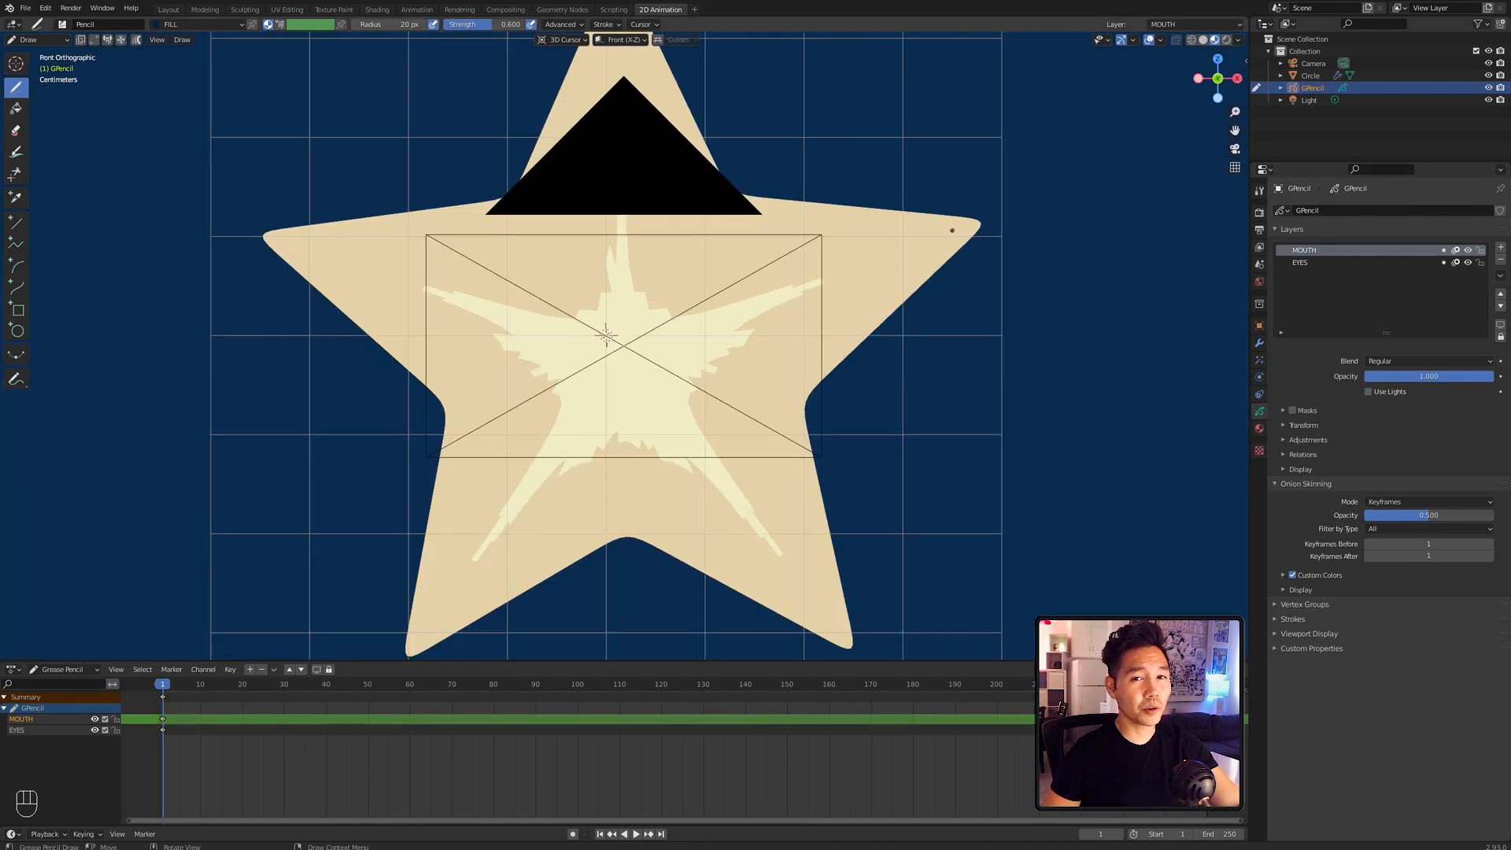
Step: Set the Pencil brush strength to 1.000 and move the Grease Pencil keyframes and playhead to frame 0
{"action": "left_click_drag", "start_coordinate": [498, 25], "coordinate": [525, 26]}
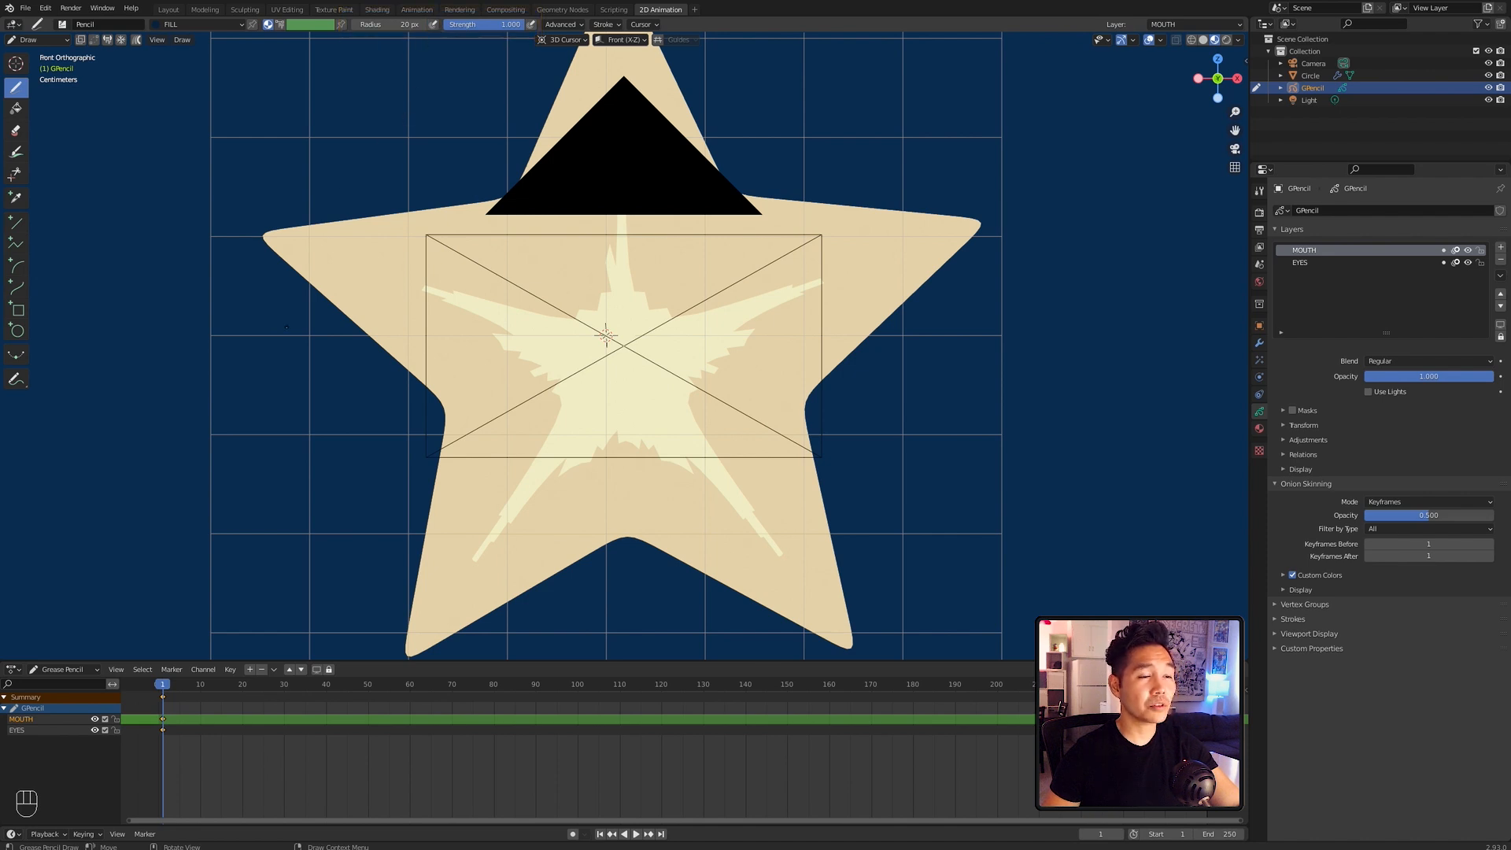
{"action": "left_click", "coordinate": [160, 698]}
{"action": "left_click_drag", "start_coordinate": [162, 699], "coordinate": [158, 685]}
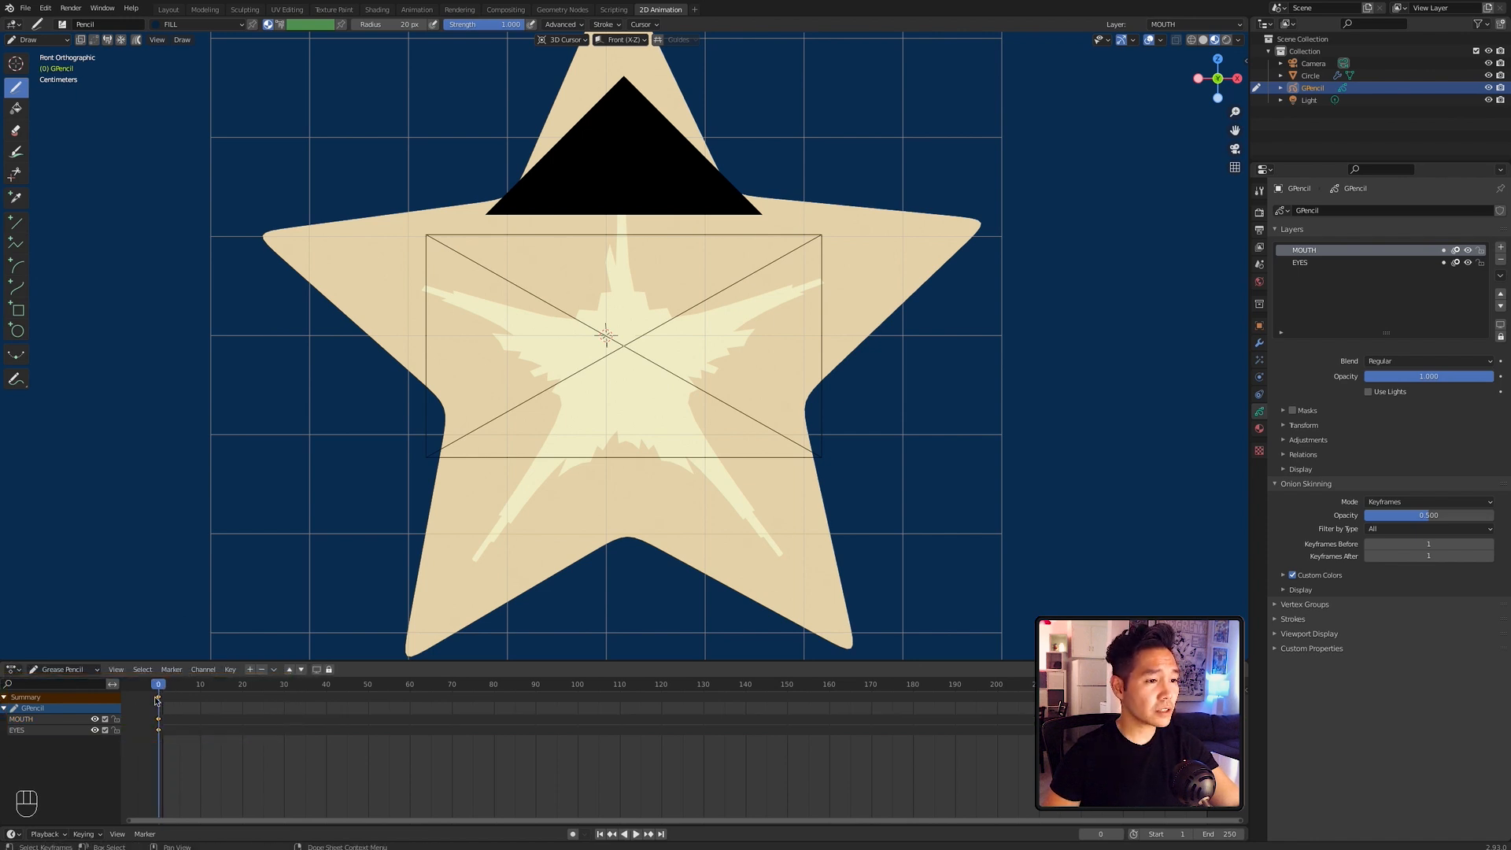
Step: Activate the Circle tool with the FILL material and make EYES the active layer
{"action": "left_click", "coordinate": [18, 330]}
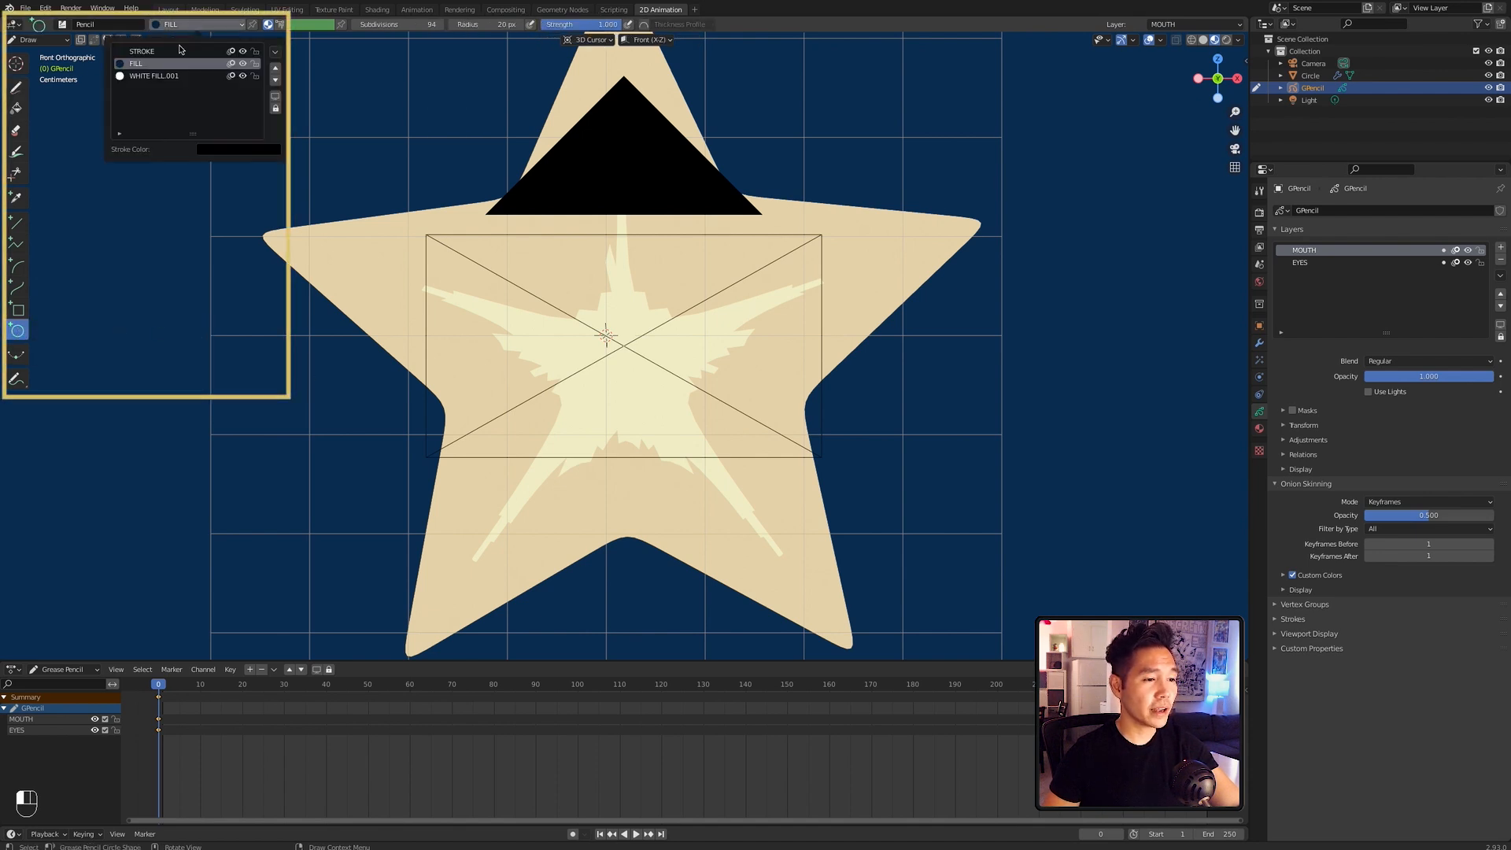
{"action": "key", "text": "y"}
{"action": "left_click", "coordinate": [479, 345]}
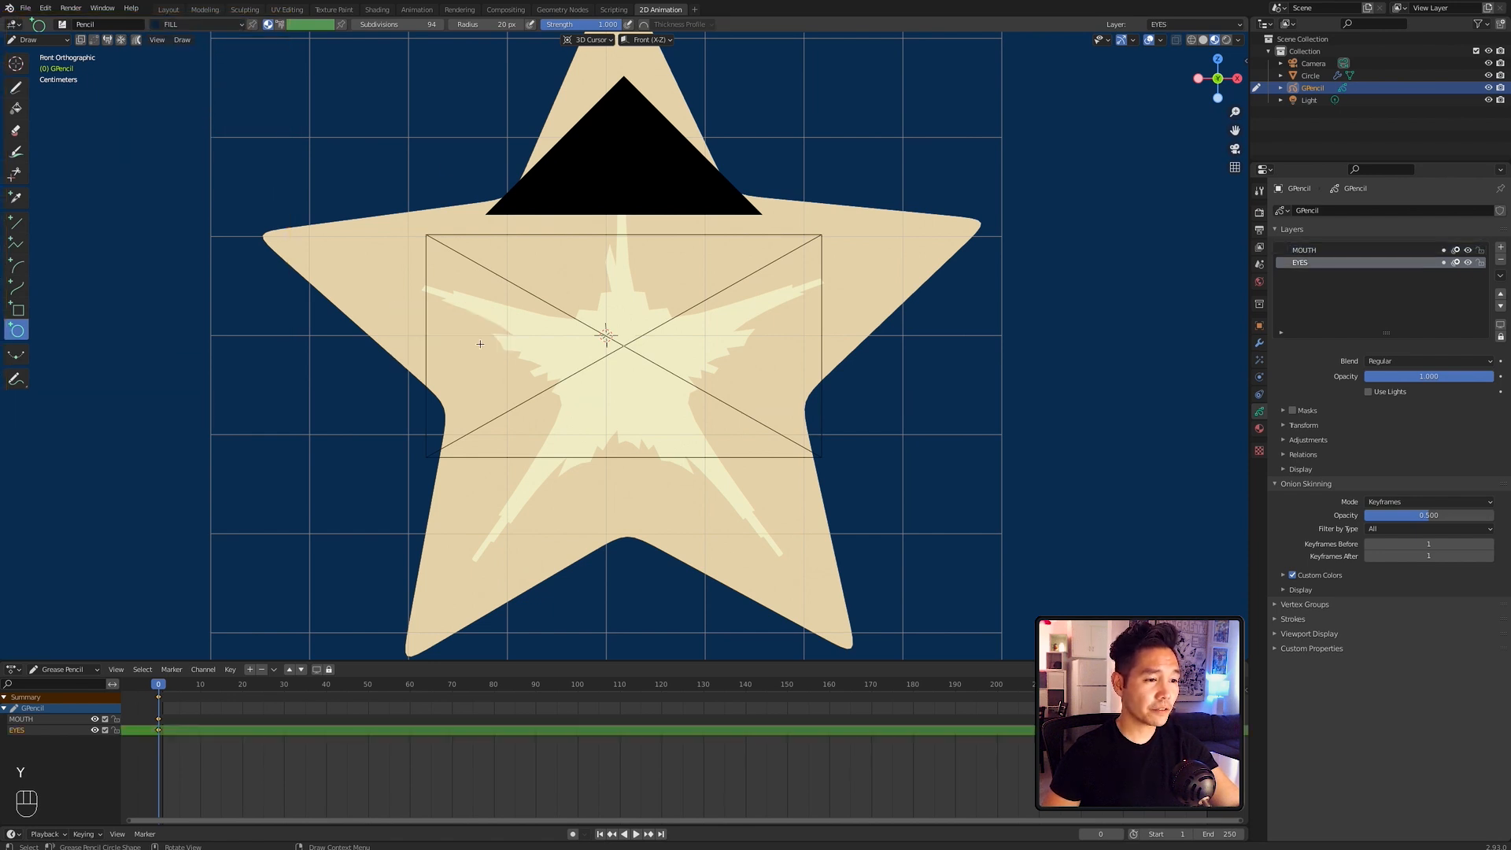
Step: Set the viewport to the front orthographic view and turn off the viewport overlays
{"action": "key", "text": "KP_1"}
{"action": "key", "text": "KP_0"}
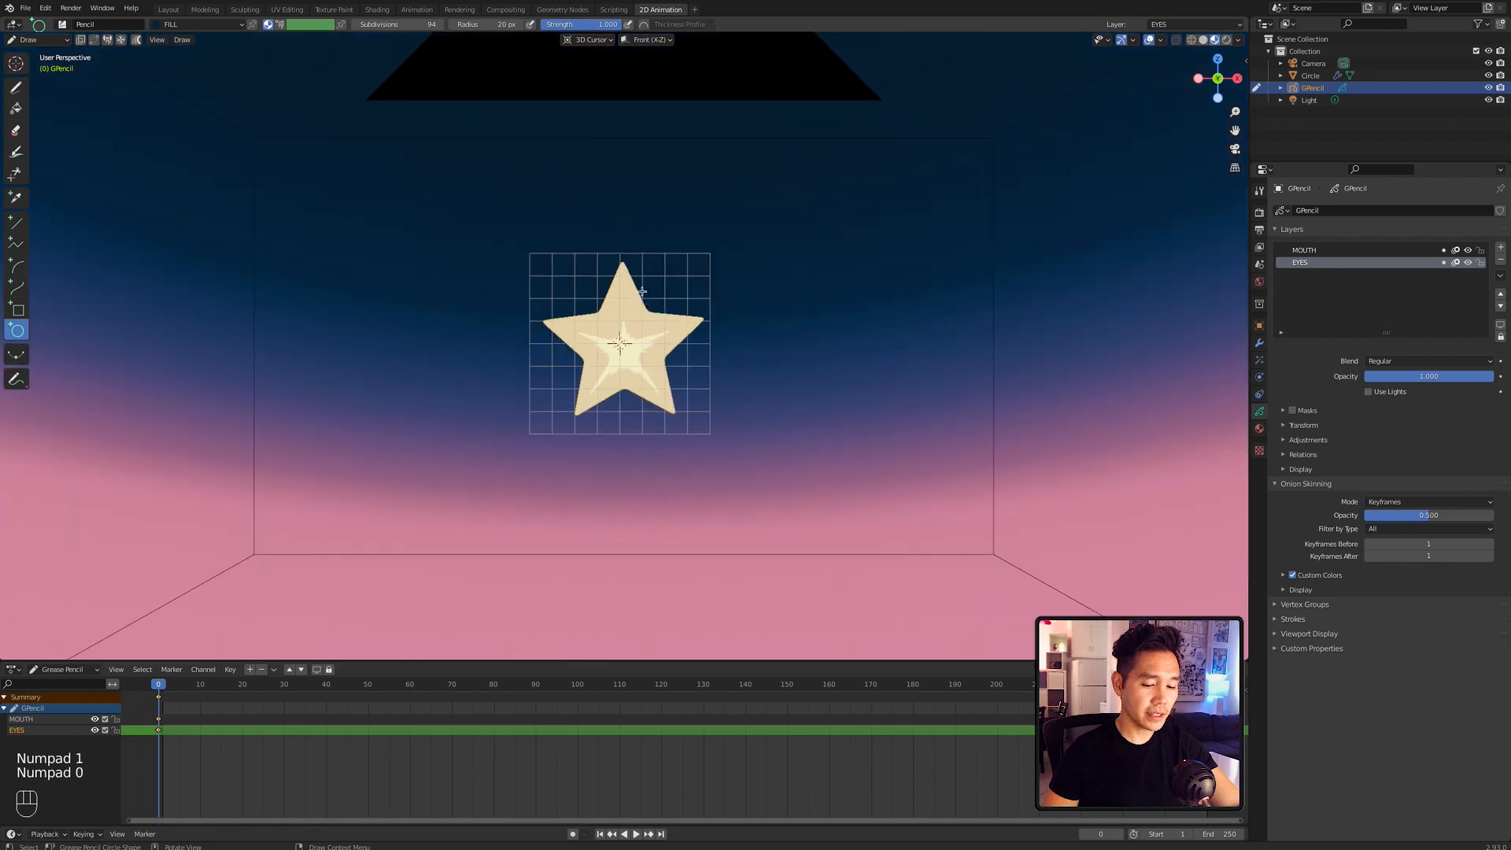
{"action": "key", "text": "KP_1"}
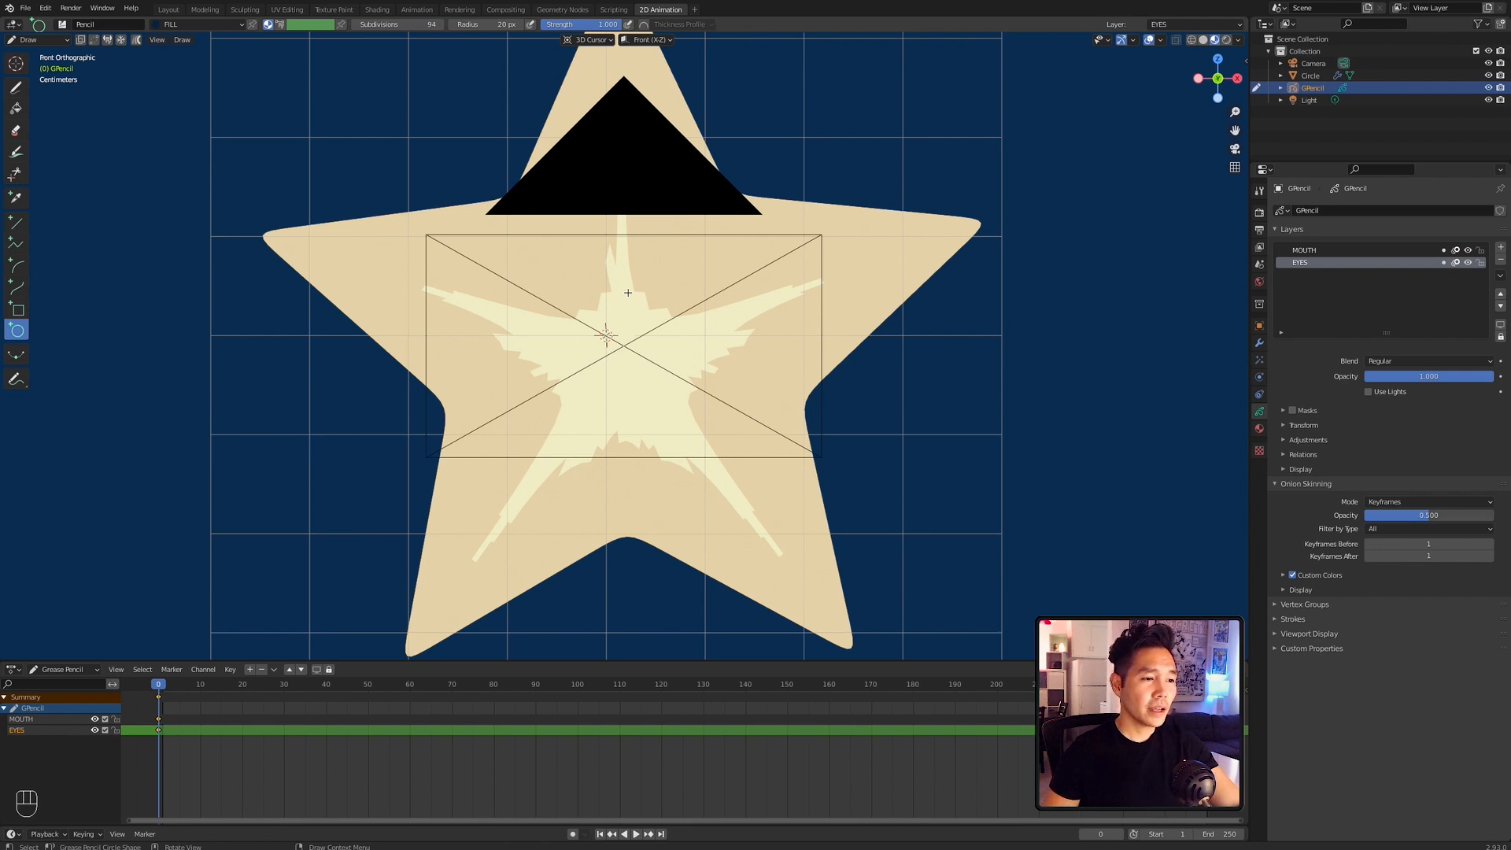
{"action": "left_click", "coordinate": [1146, 41]}
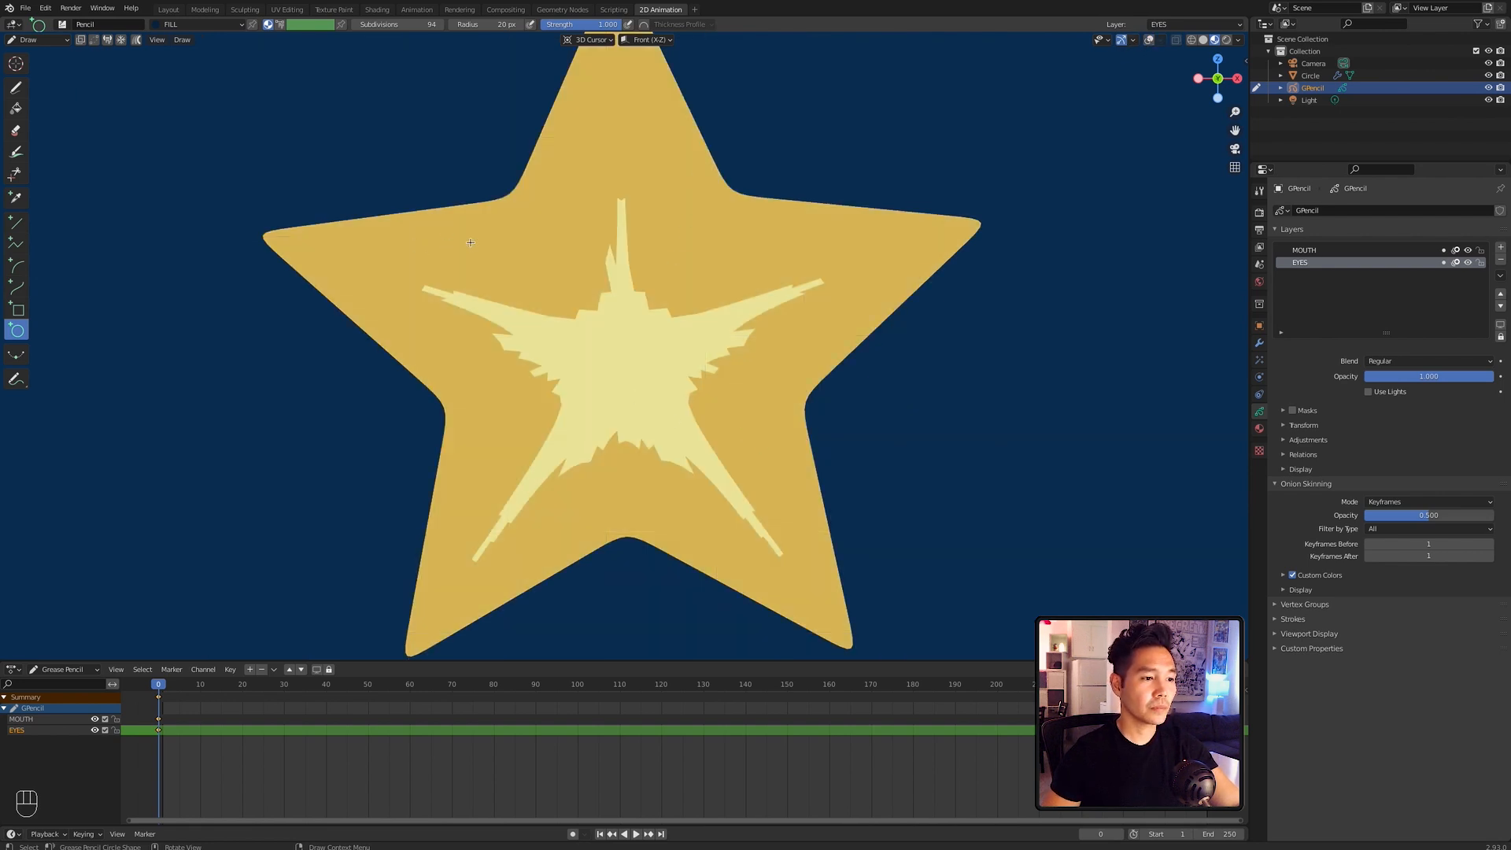
Step: Draw a tall filled ellipse as the star's left eye and shrink it slightly in Edit Mode with stroke selection
{"action": "left_click_drag", "start_coordinate": [488, 241], "coordinate": [548, 374]}
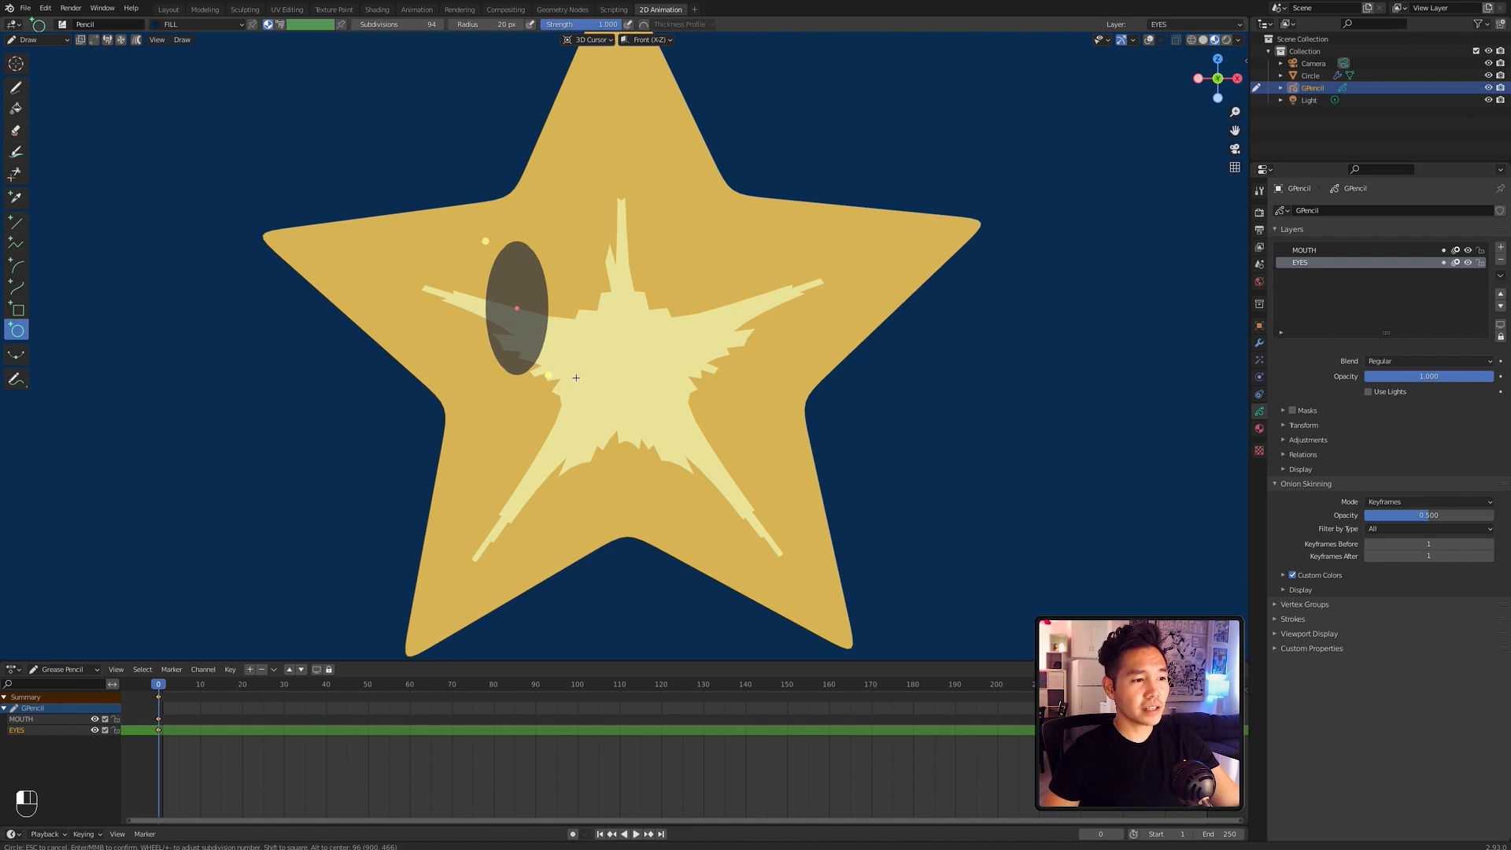
{"action": "key", "text": "Return"}
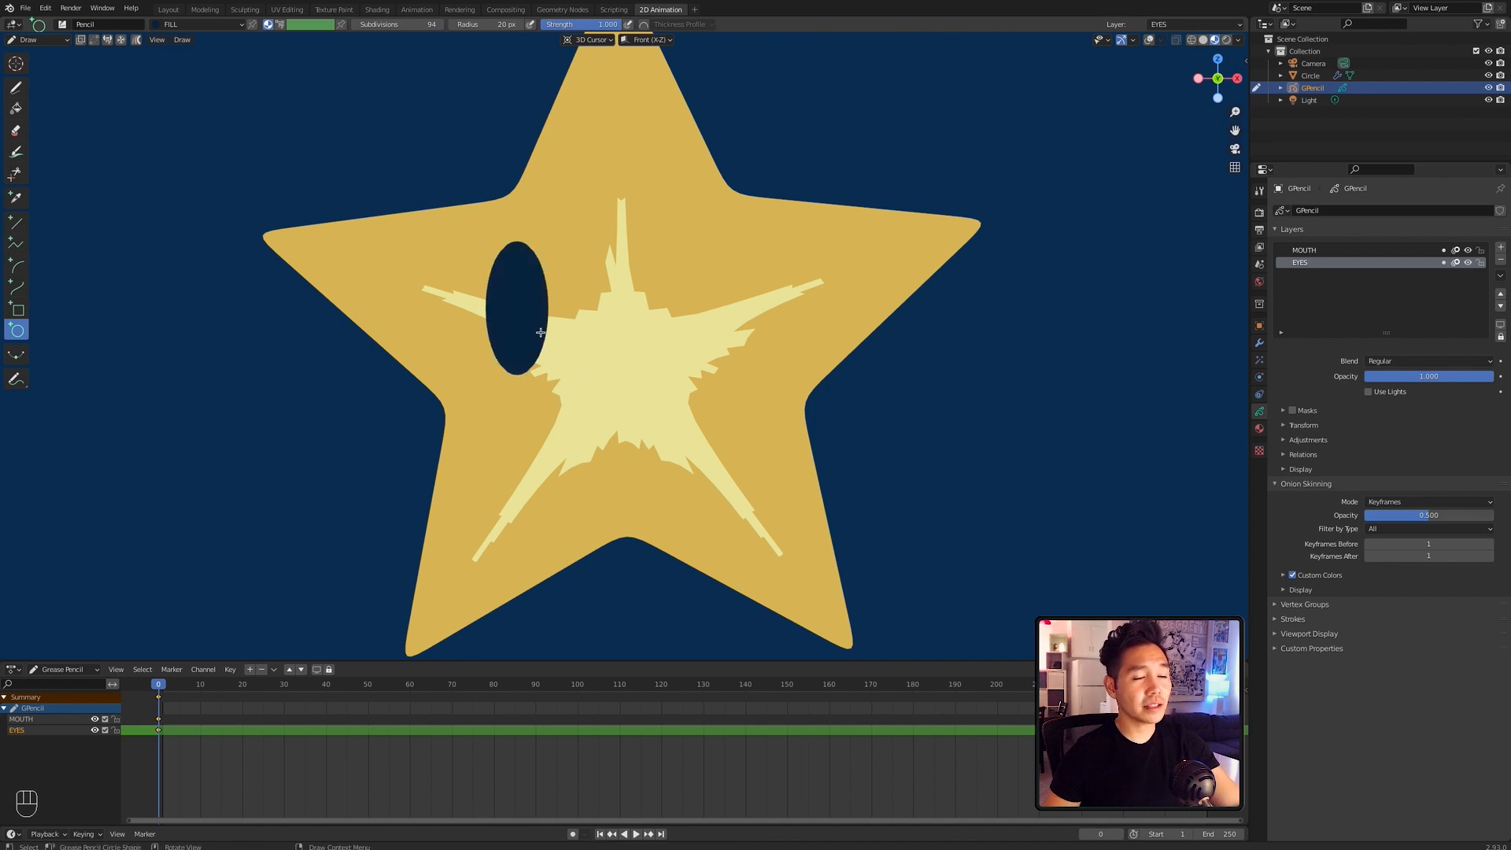
{"action": "key", "text": "Tab"}
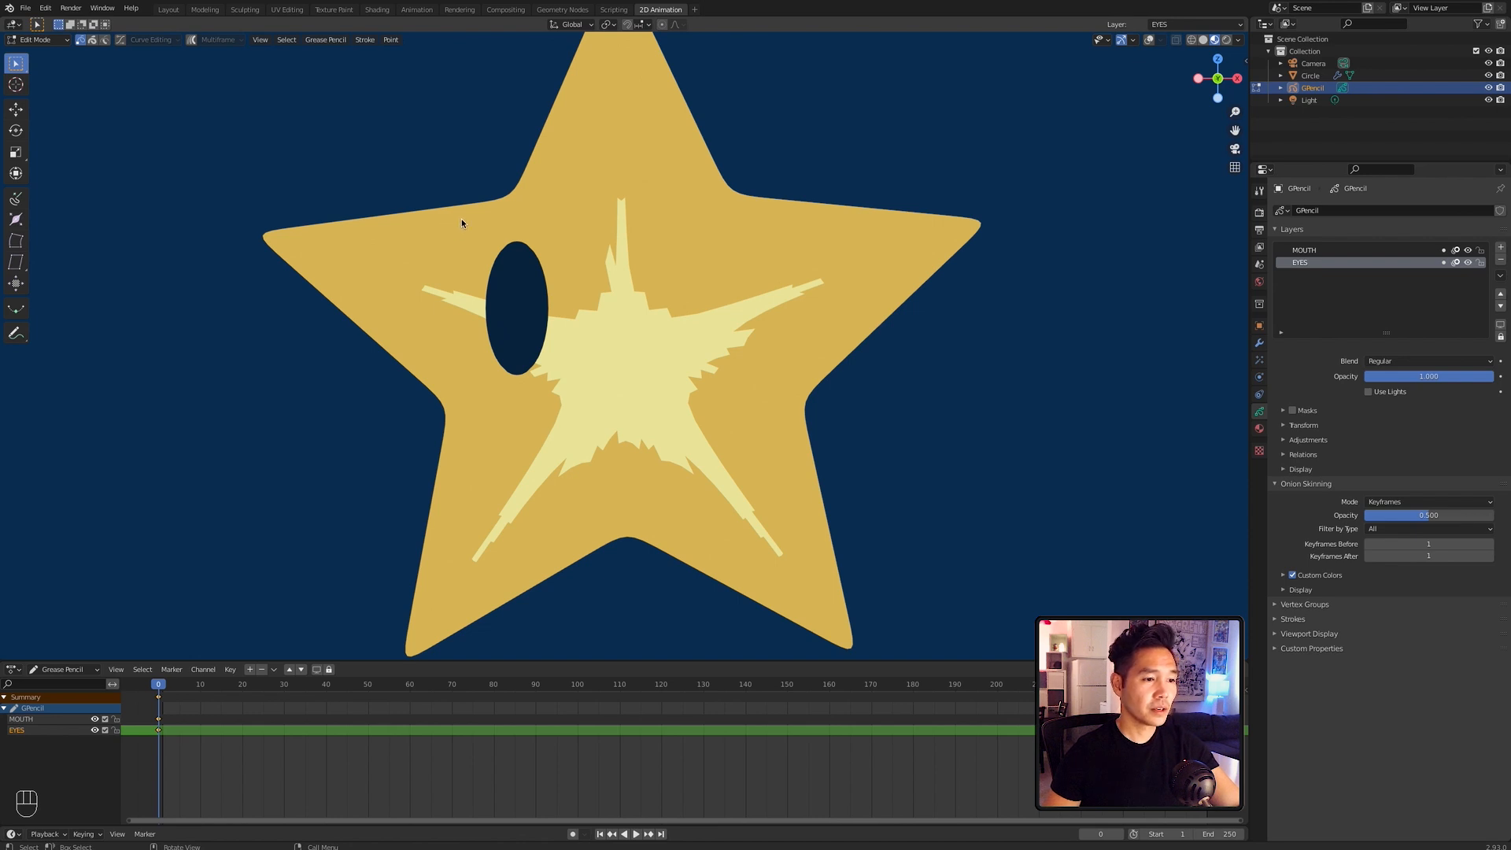
{"action": "key", "text": "ctrl+Tab"}
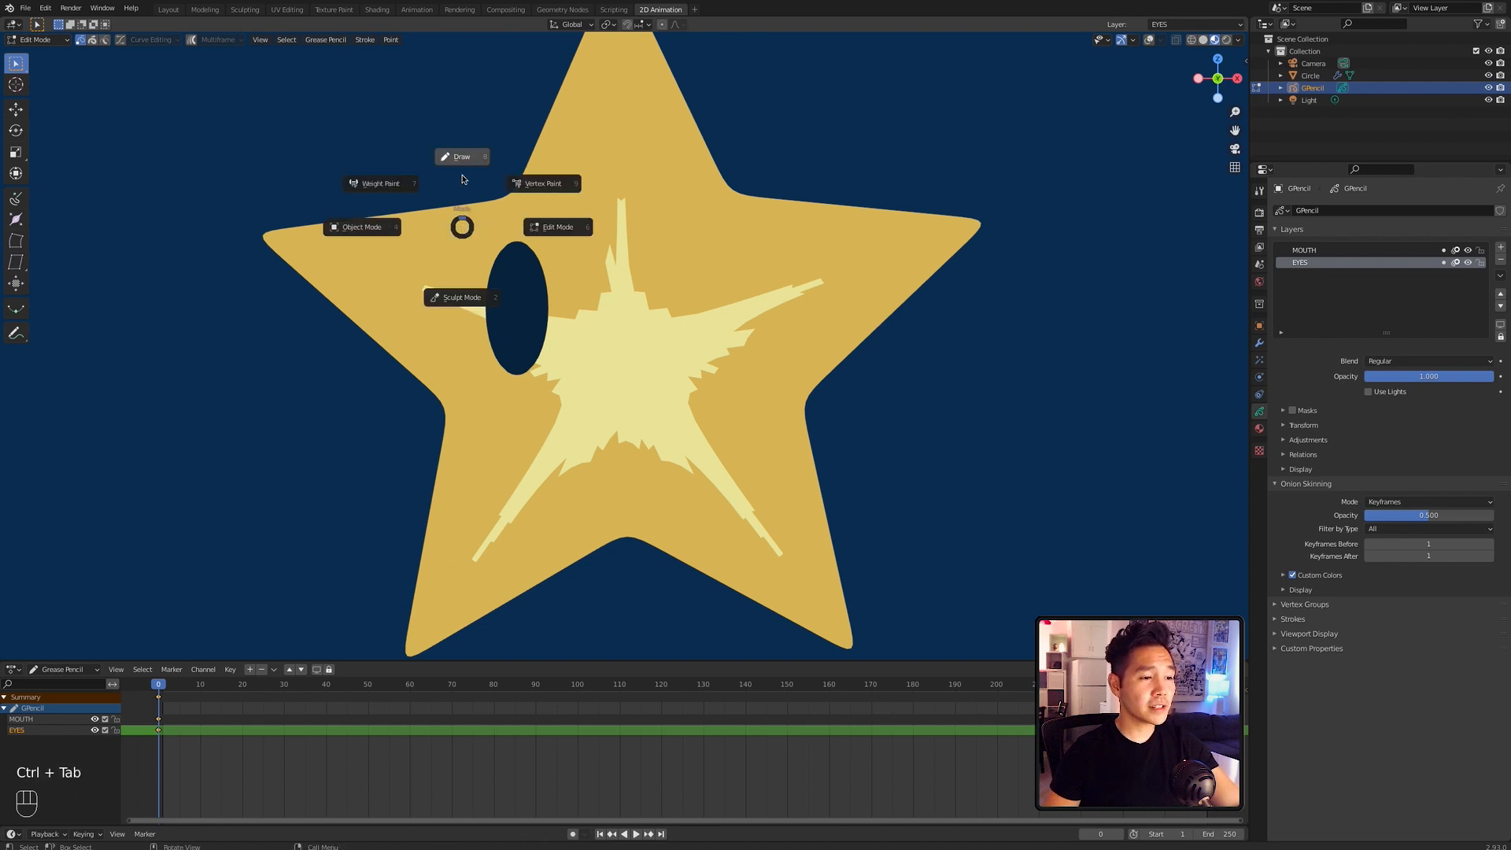
{"action": "left_click", "coordinate": [537, 235]}
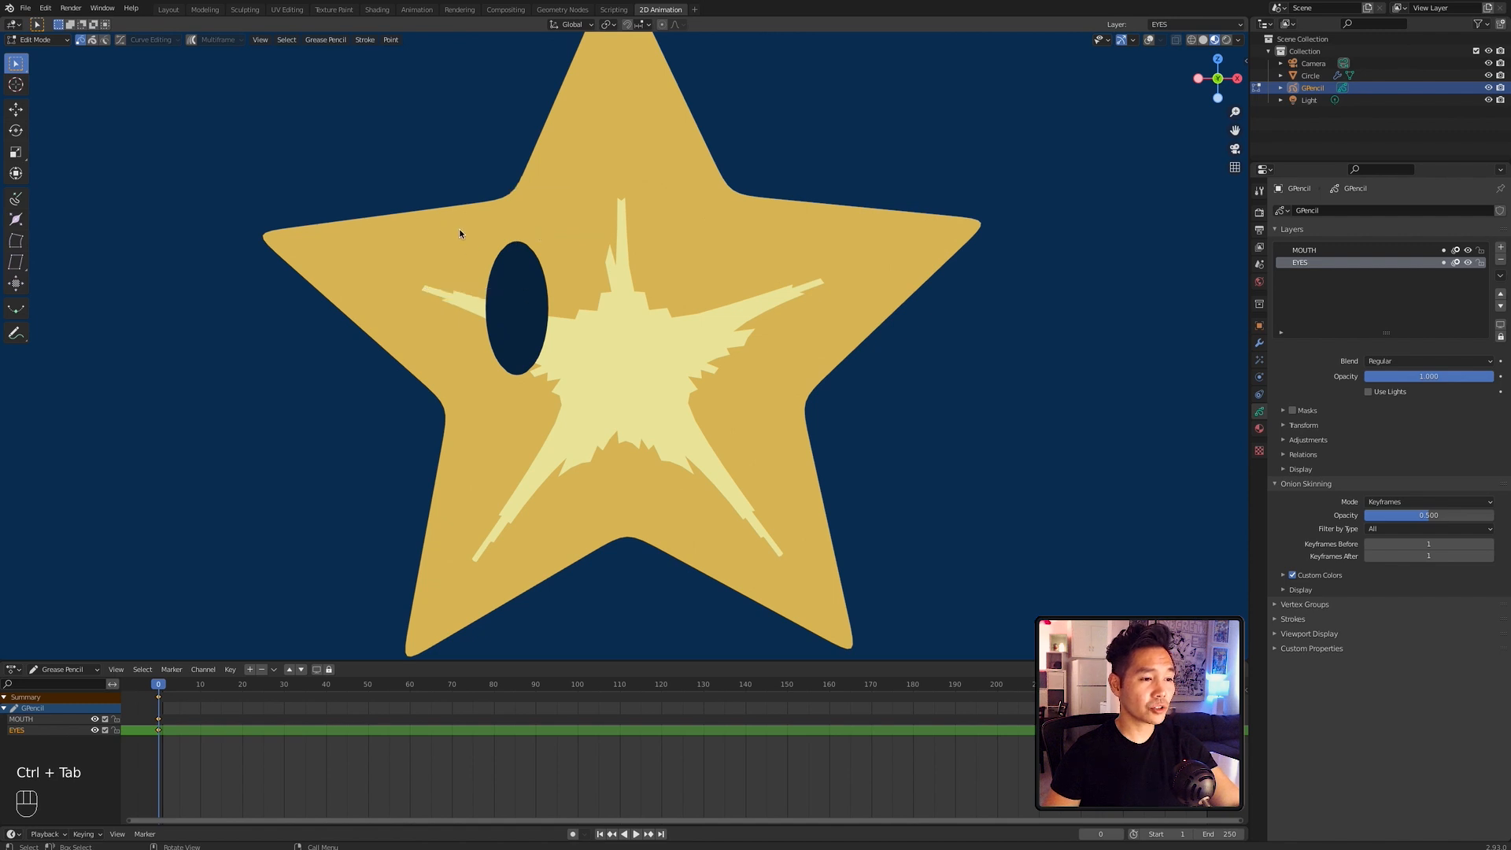
{"action": "key", "text": "2"}
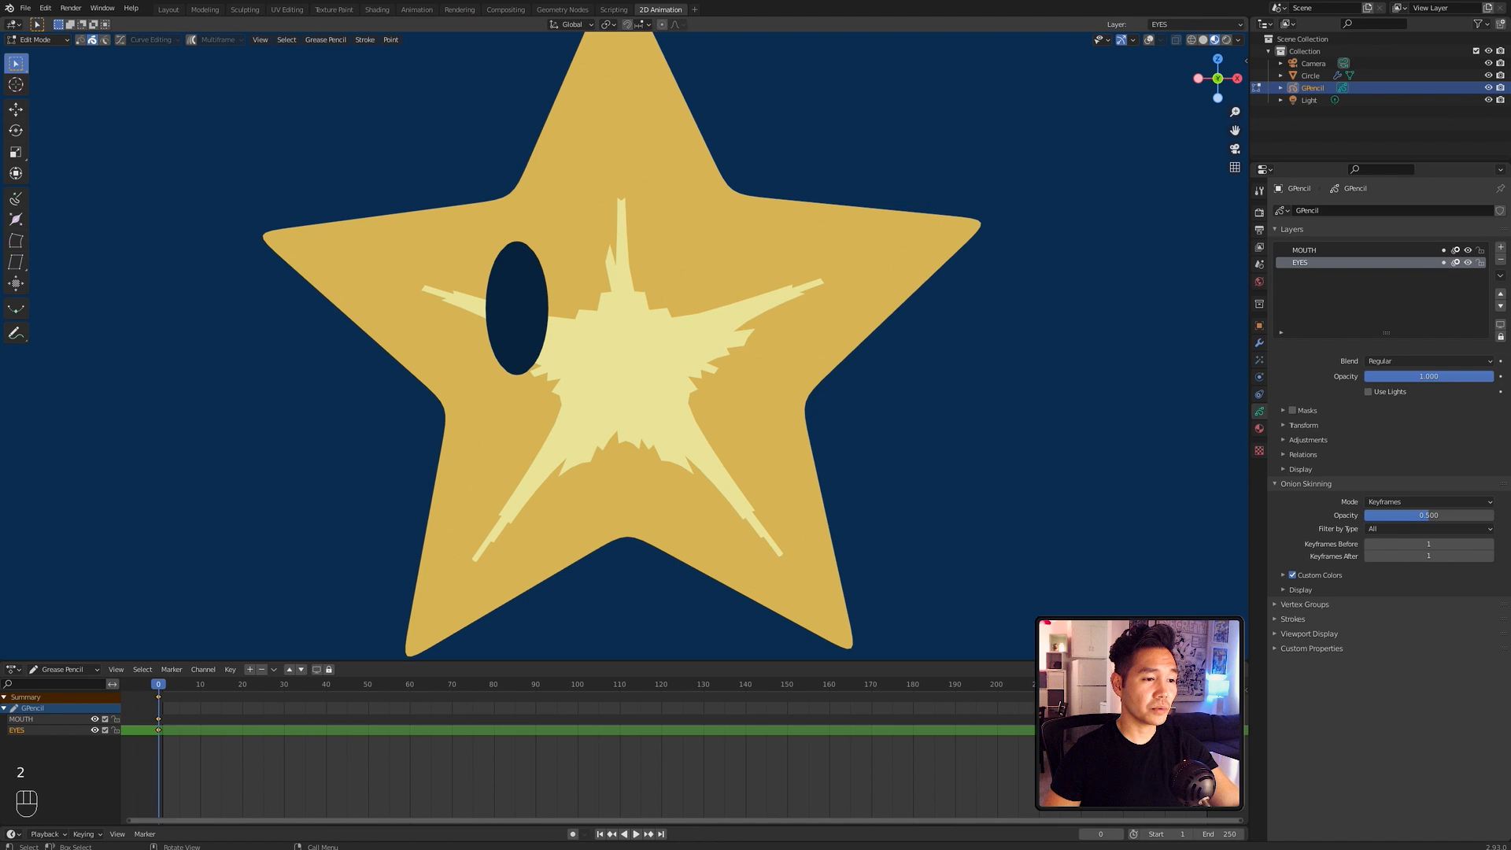
{"action": "key", "text": "s"}
{"action": "key", "text": "x"}
{"action": "key", "text": "z"}
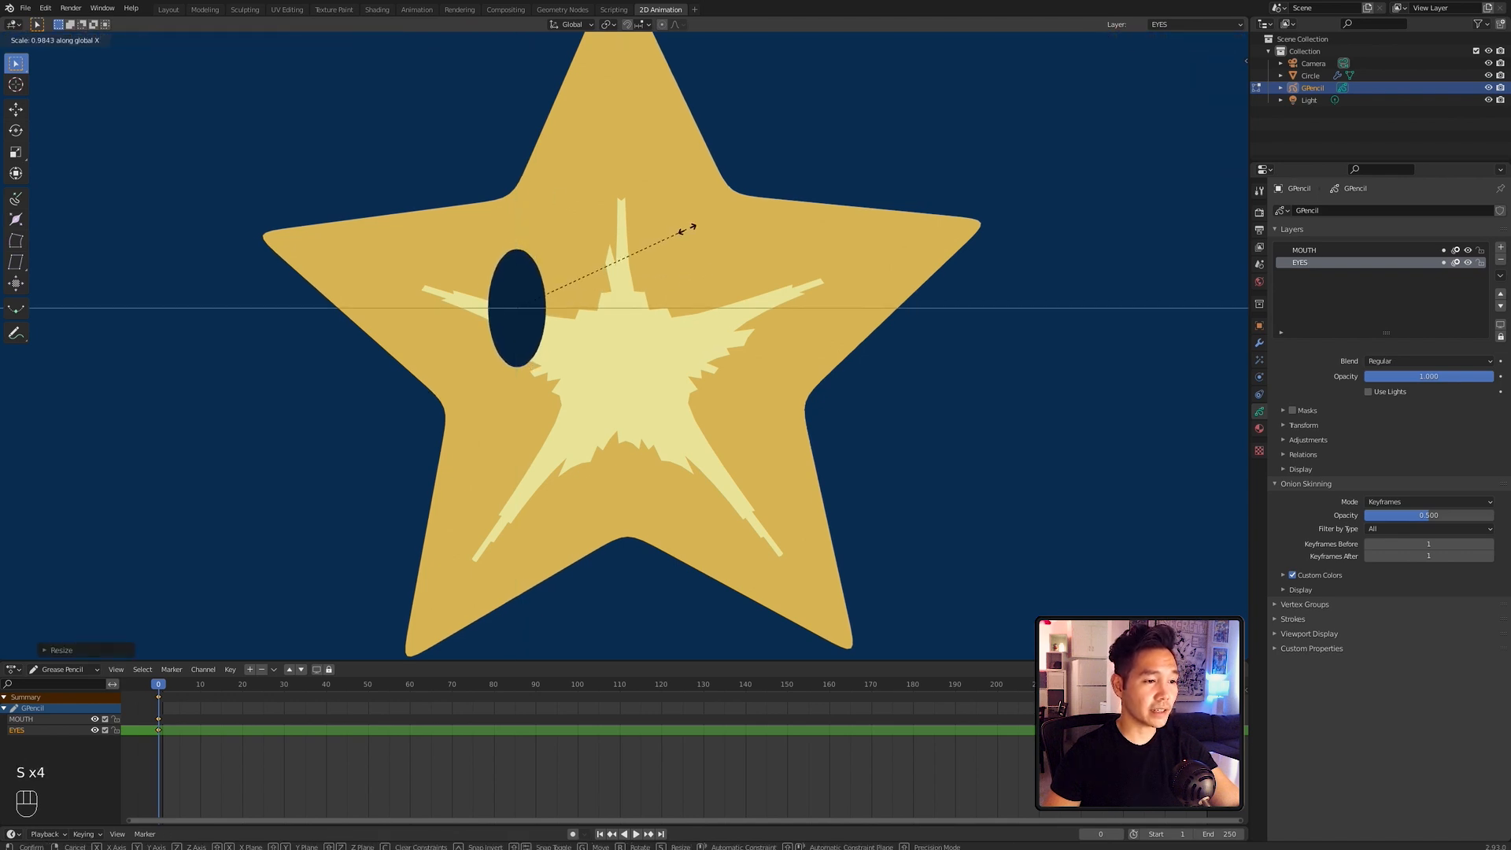
{"action": "left_click", "coordinate": [519, 198]}
{"action": "key", "text": "Tab"}
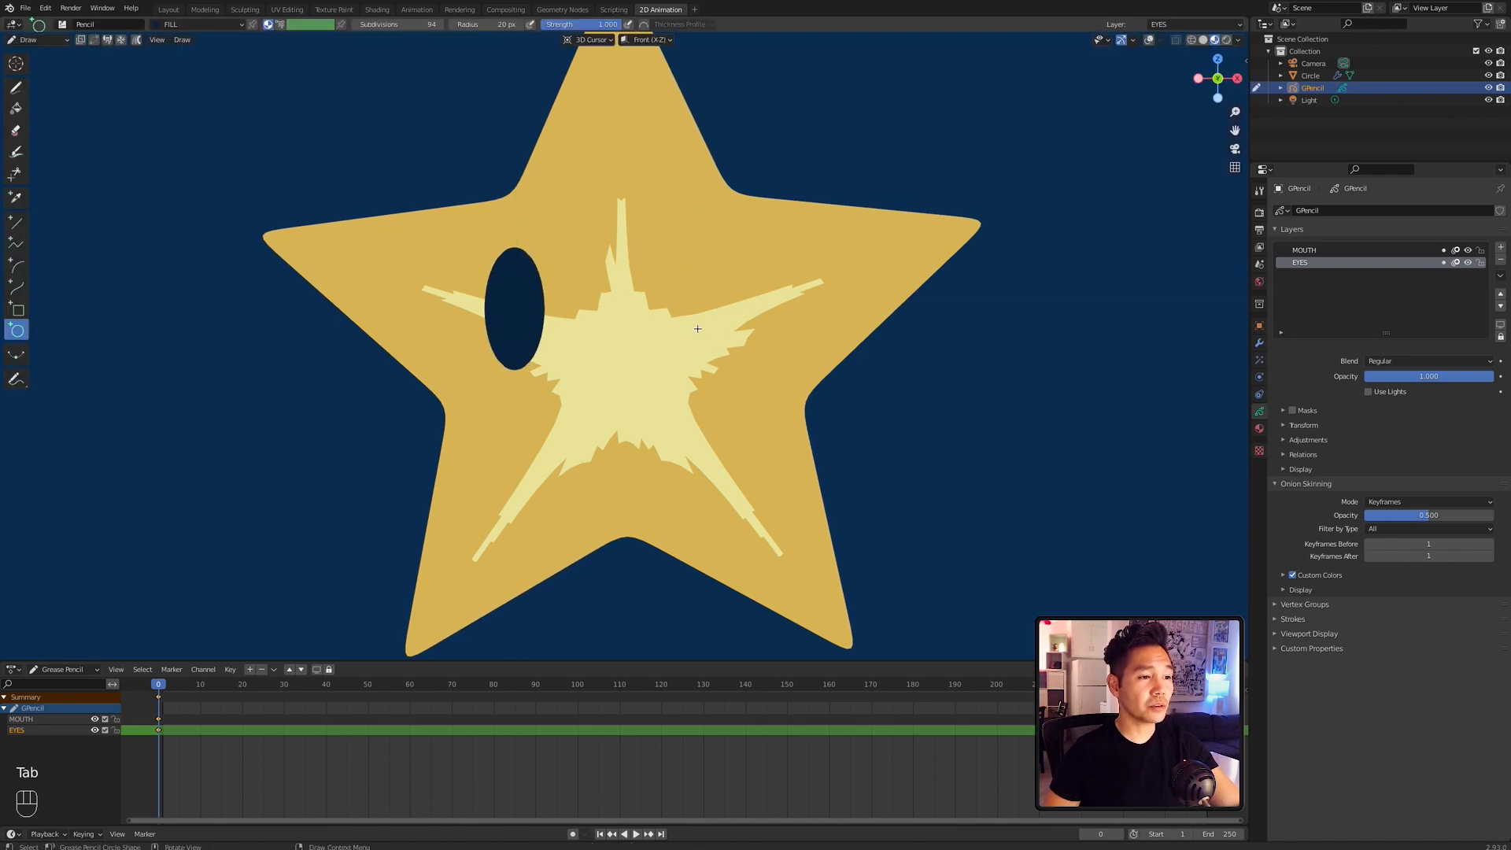
Step: Draw a small WHITE FILL.001 ellipse as a highlight in the upper part of the eye and nudge it into place
{"action": "left_click", "coordinate": [201, 24]}
{"action": "left_click", "coordinate": [157, 66]}
{"action": "left_click_drag", "start_coordinate": [495, 261], "coordinate": [516, 301]}
{"action": "key", "text": "Tab"}
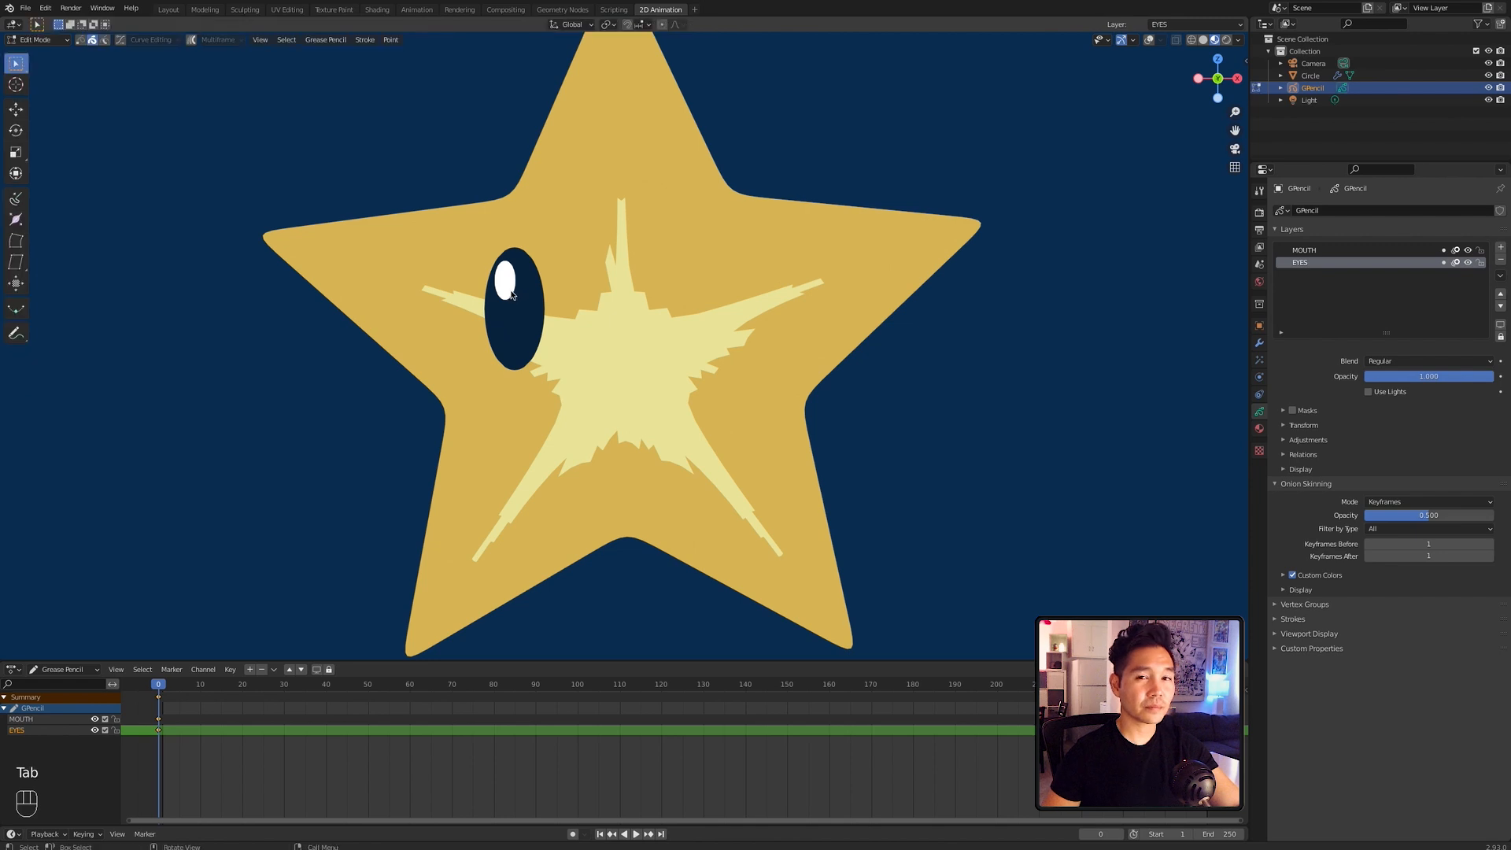
{"action": "key", "text": "g"}
{"action": "left_click", "coordinate": [514, 291]}
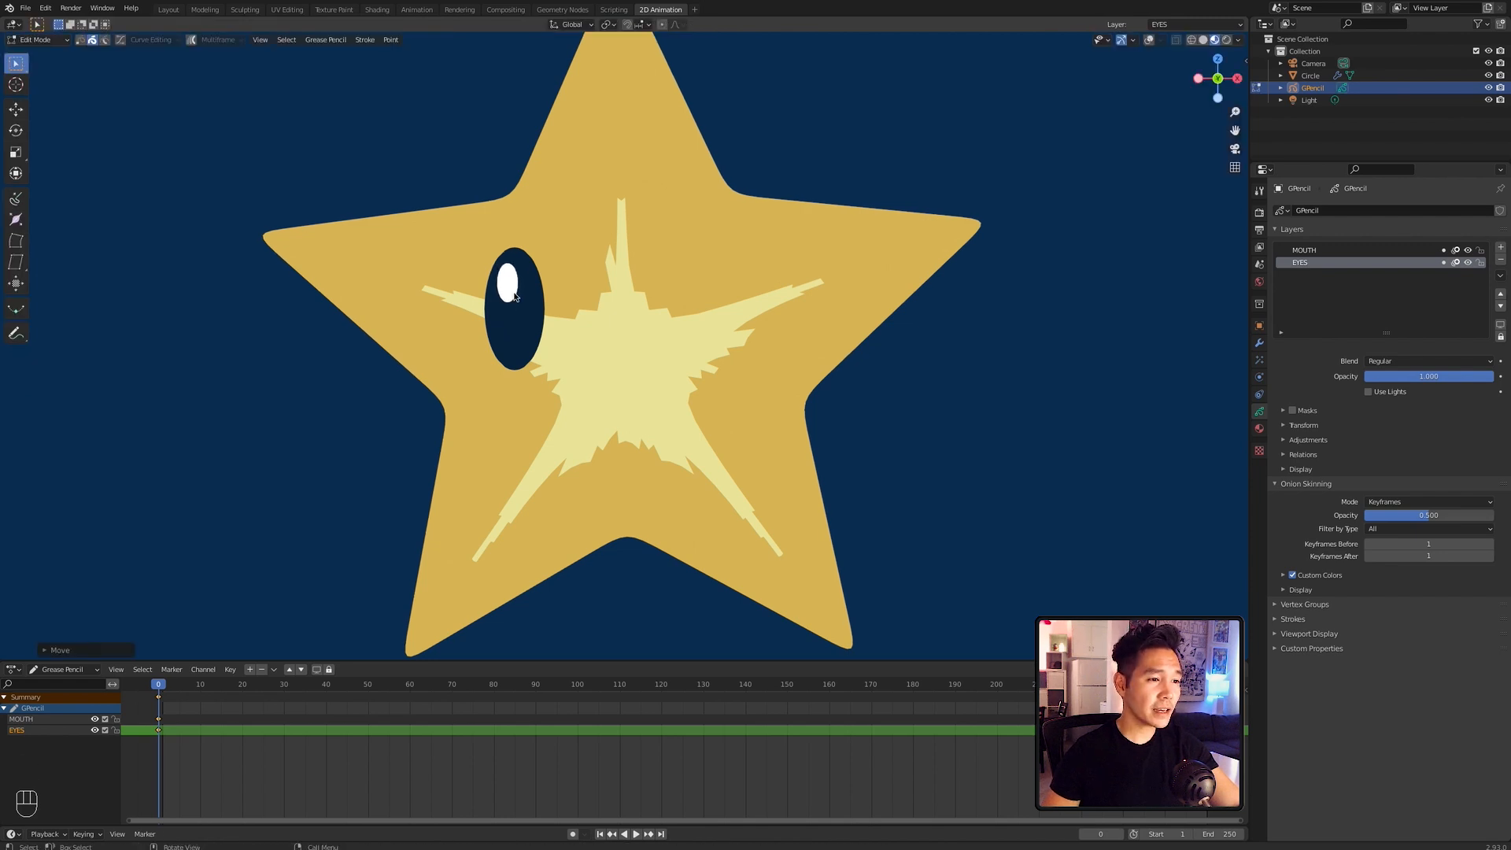
Step: Duplicate the eye with its highlight along the X axis to form the right eye, and save the file
{"action": "left_click_drag", "start_coordinate": [423, 348], "coordinate": [620, 485]}
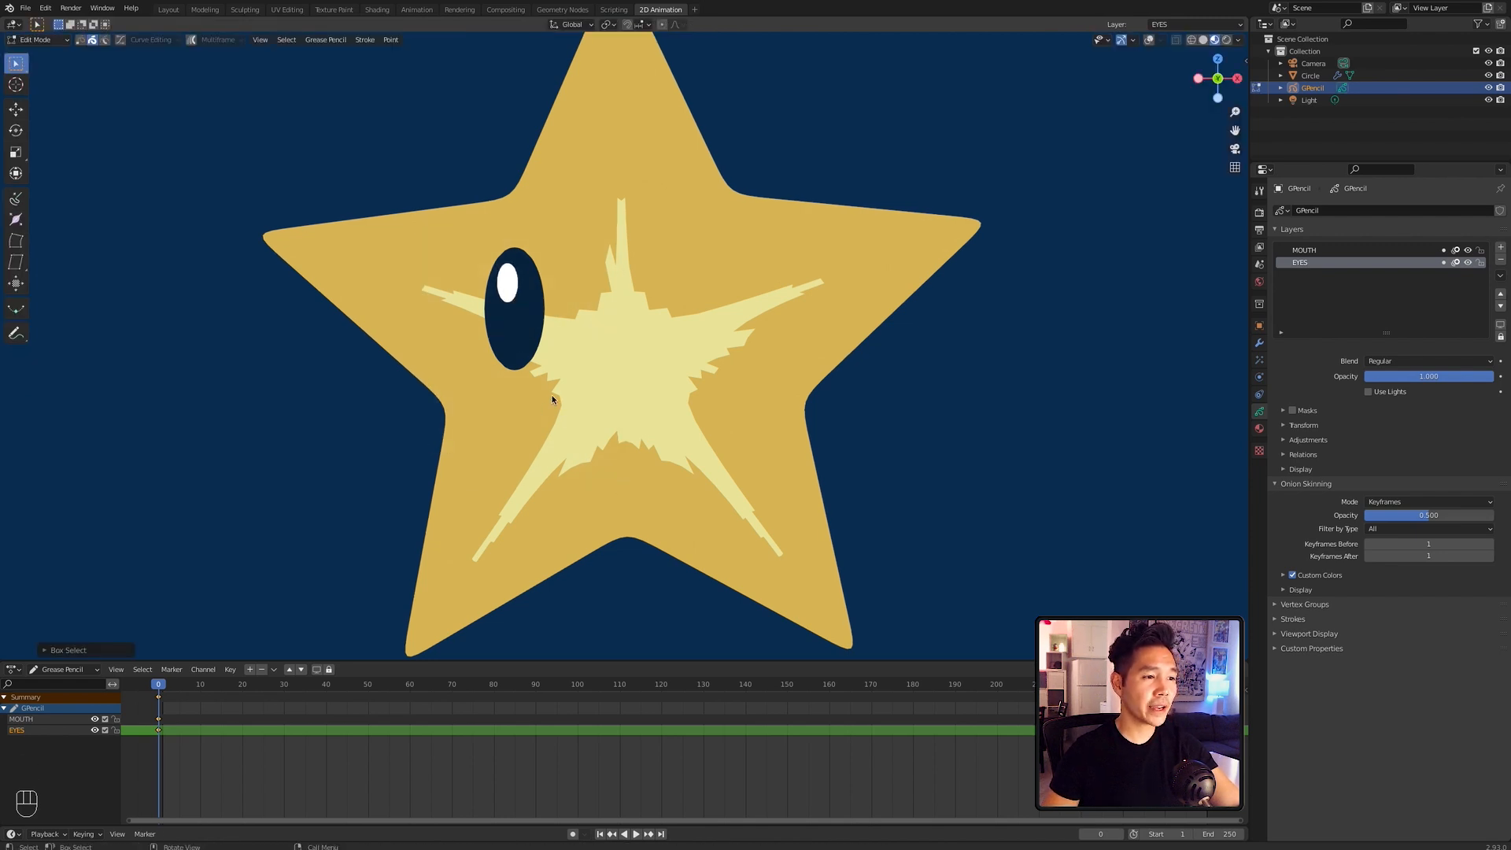
{"action": "key", "text": "shift+d"}
{"action": "key", "text": "x"}
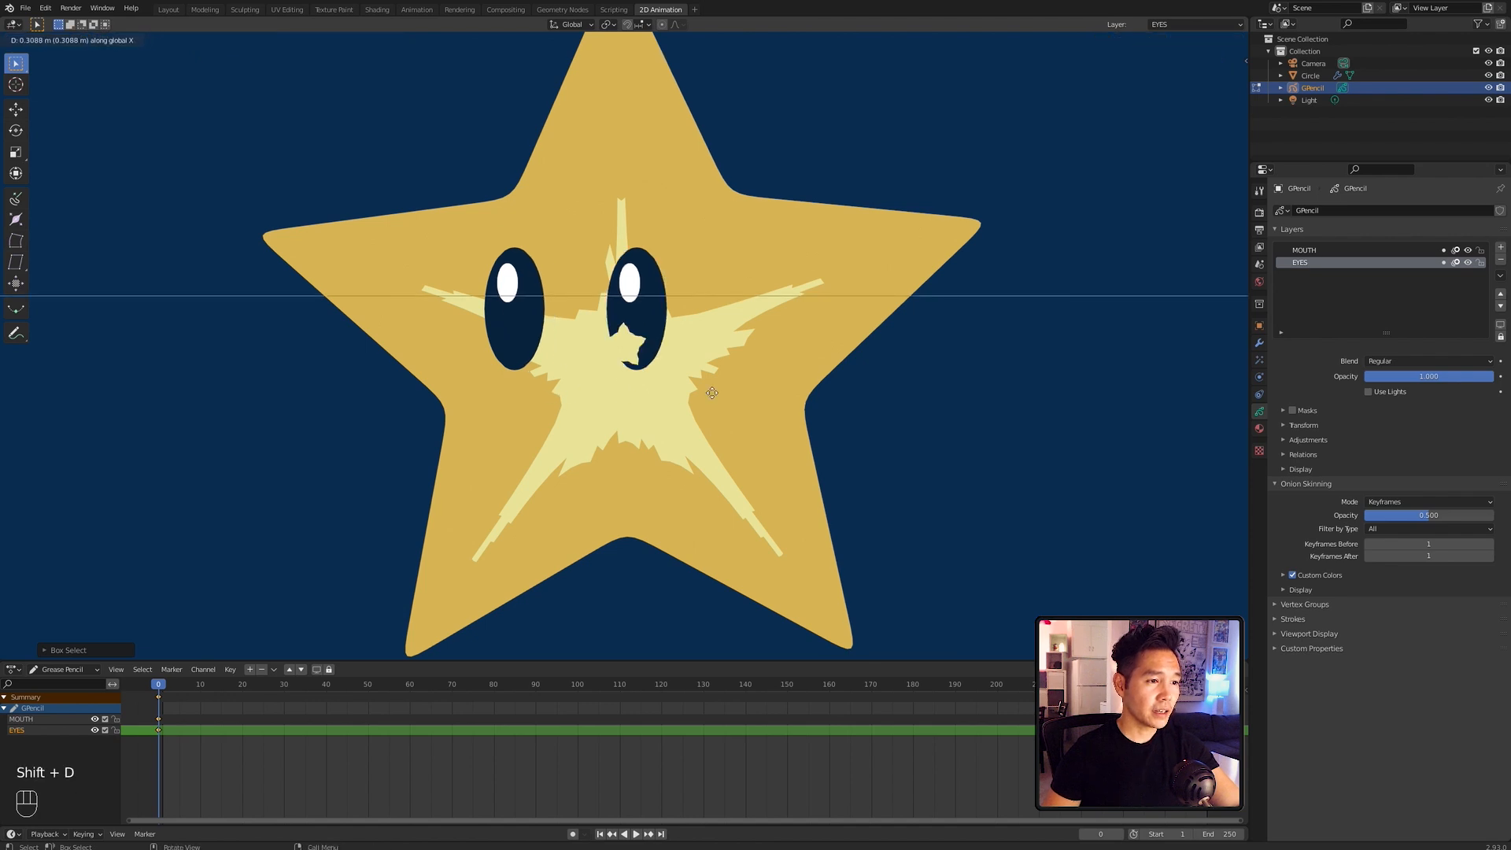
{"action": "left_click", "coordinate": [776, 392]}
{"action": "key", "text": "ctrl+s"}
Step: Set up the Arc tool in Draw mode with the STROKE material and a 50 px radius
{"action": "key", "text": "Tab"}
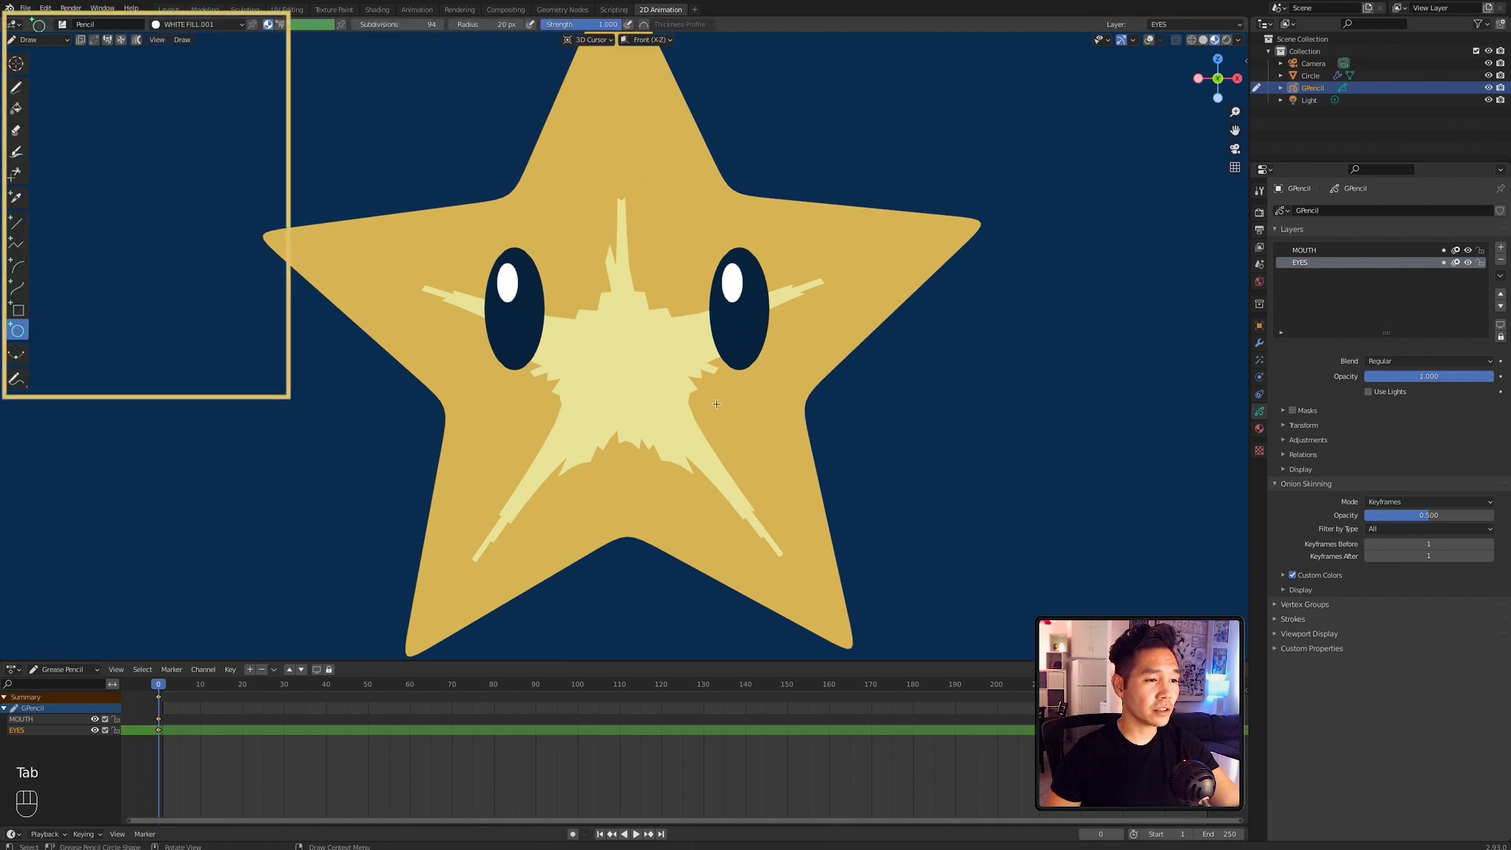
{"action": "left_click", "coordinate": [18, 266]}
{"action": "left_click", "coordinate": [204, 24]}
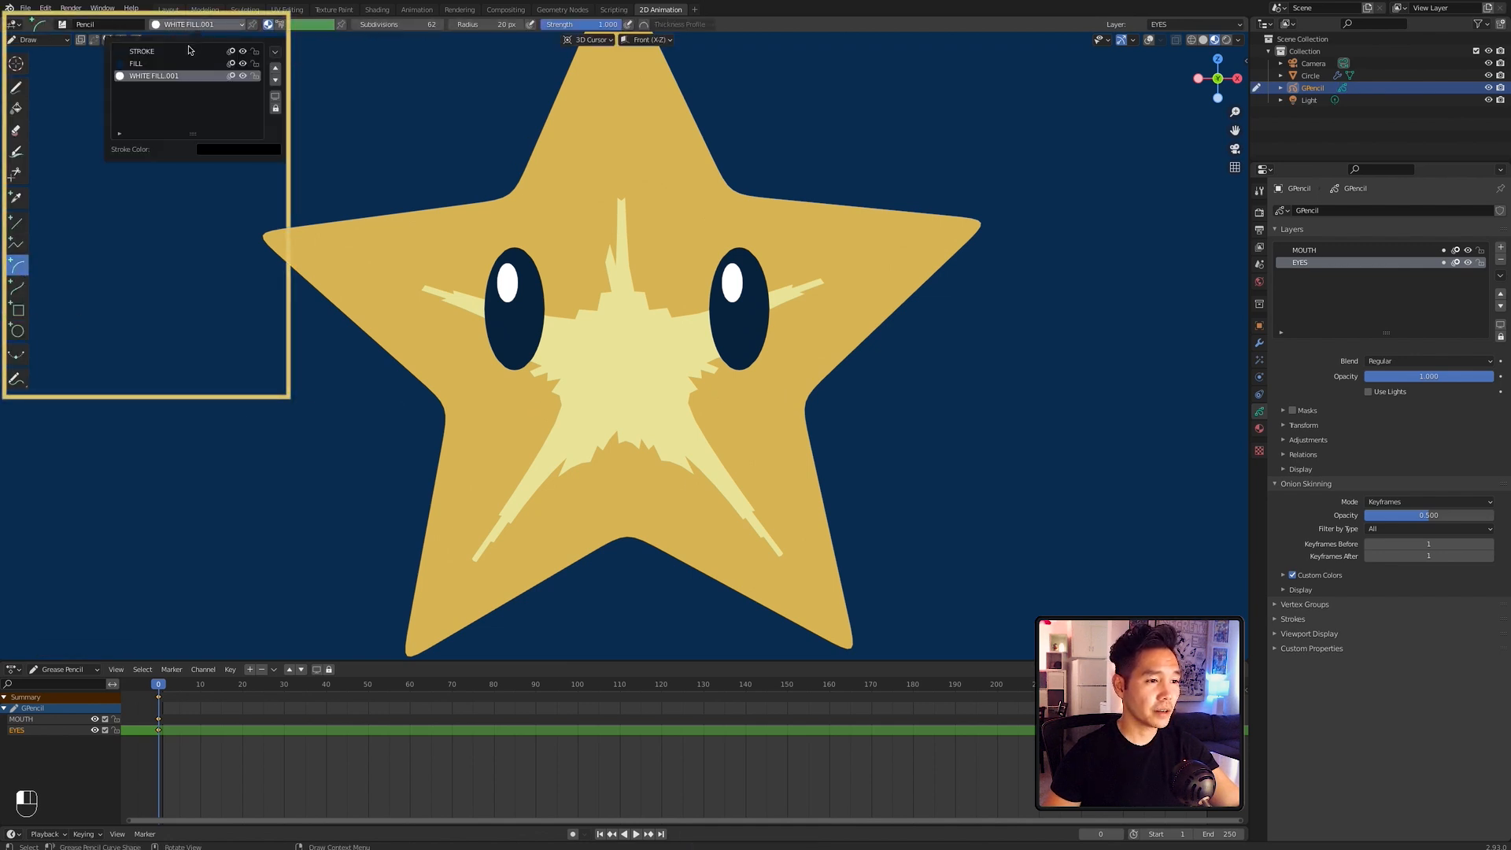
{"action": "left_click", "coordinate": [188, 51]}
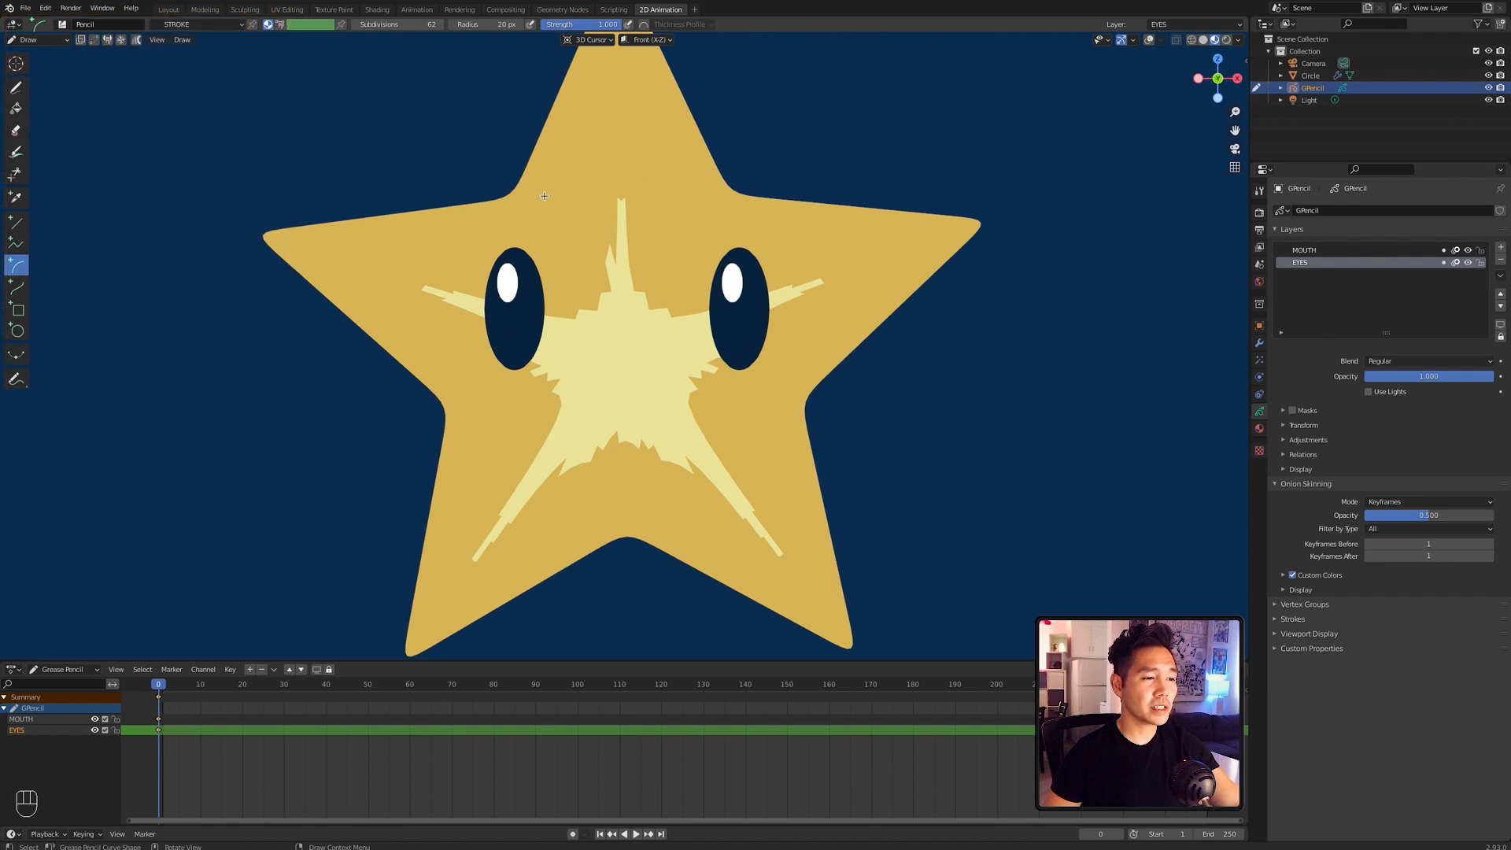
{"action": "left_click", "coordinate": [479, 26]}
{"action": "type", "text": "50"}
{"action": "key", "text": "Return"}
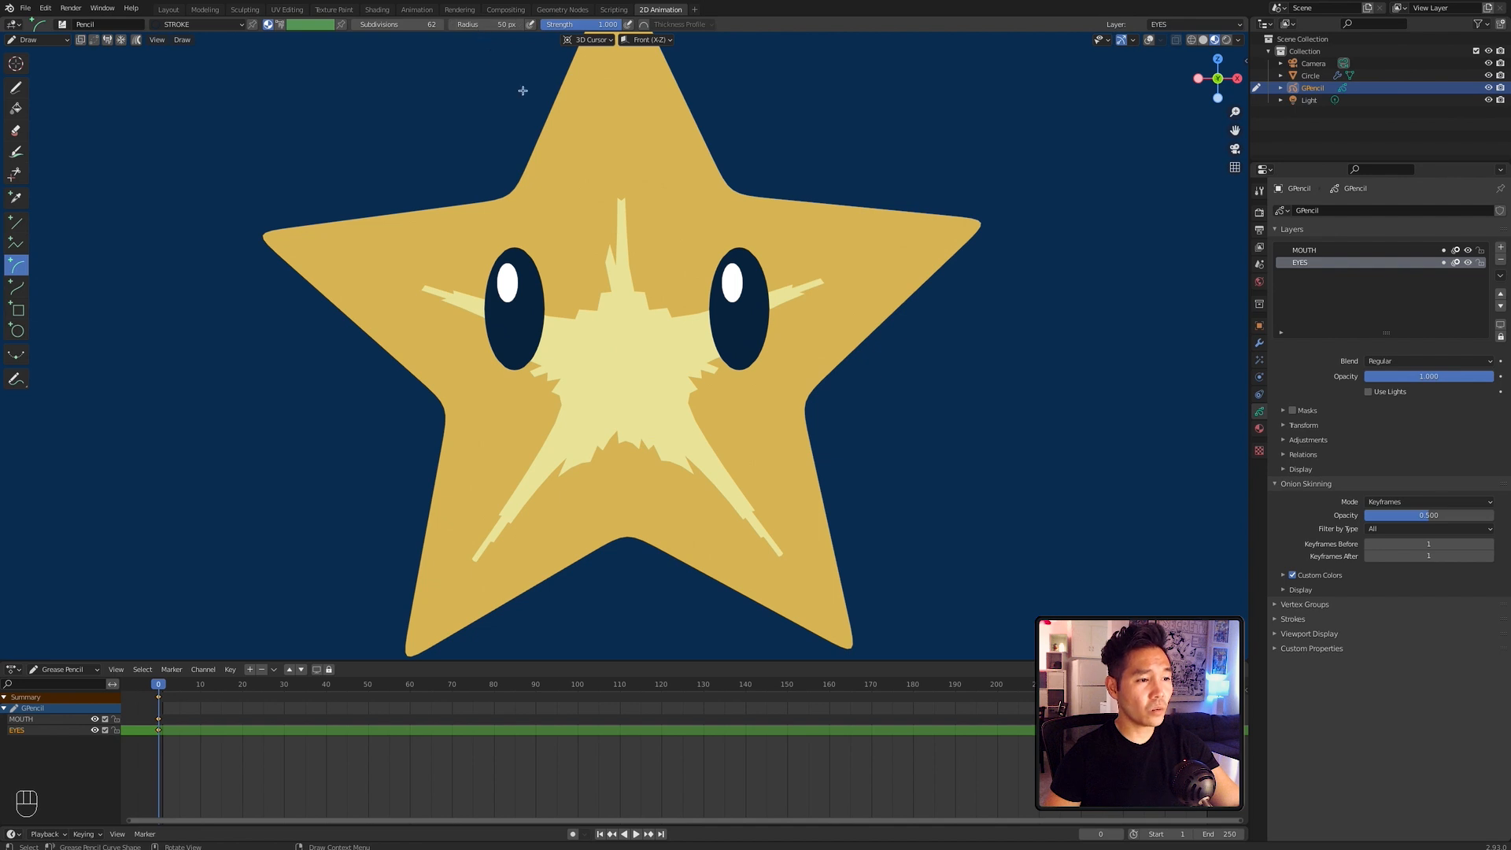
Step: Make MOUTH the active layer and draw a small smiling arc centred below the eyes
{"action": "key", "text": "y"}
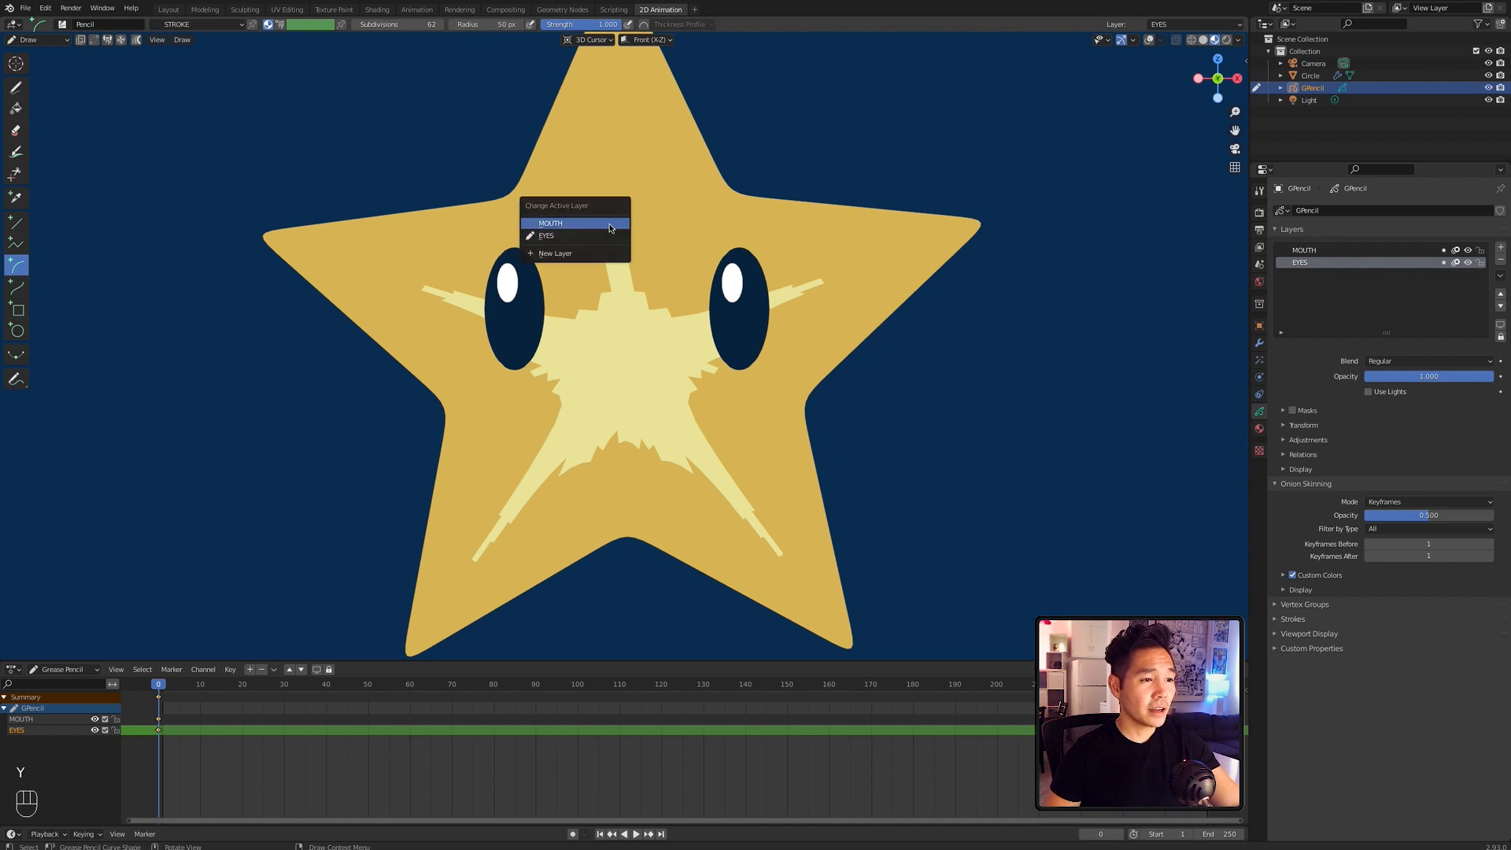
{"action": "left_click", "coordinate": [609, 224]}
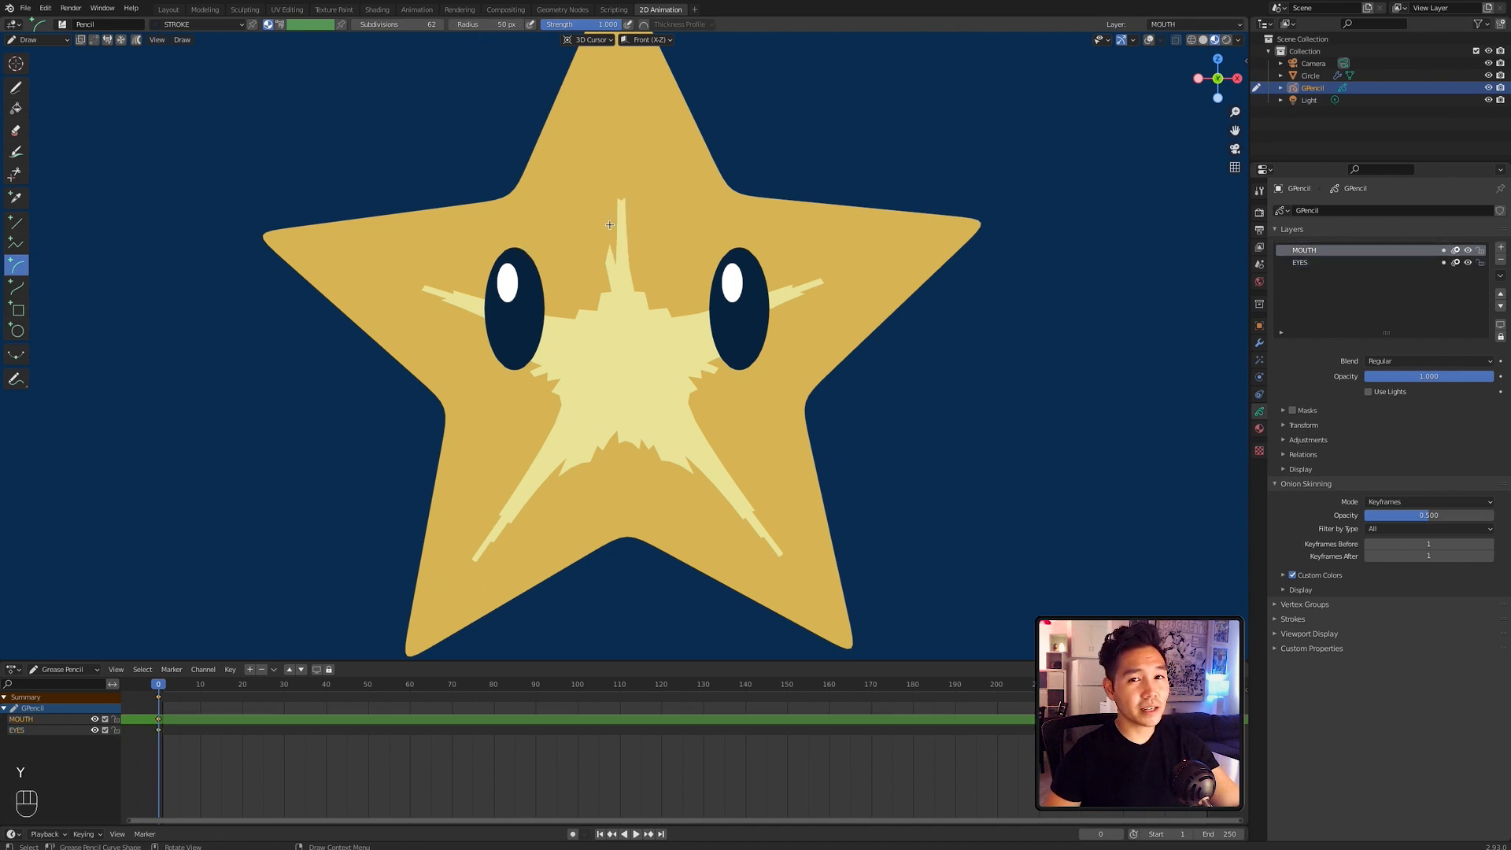
{"action": "mouse_move", "coordinate": [670, 369]}
{"action": "left_mouse_down"}
{"action": "mouse_move", "coordinate": [592, 369]}
{"action": "mouse_move", "coordinate": [641, 409]}
{"action": "left_mouse_up"}
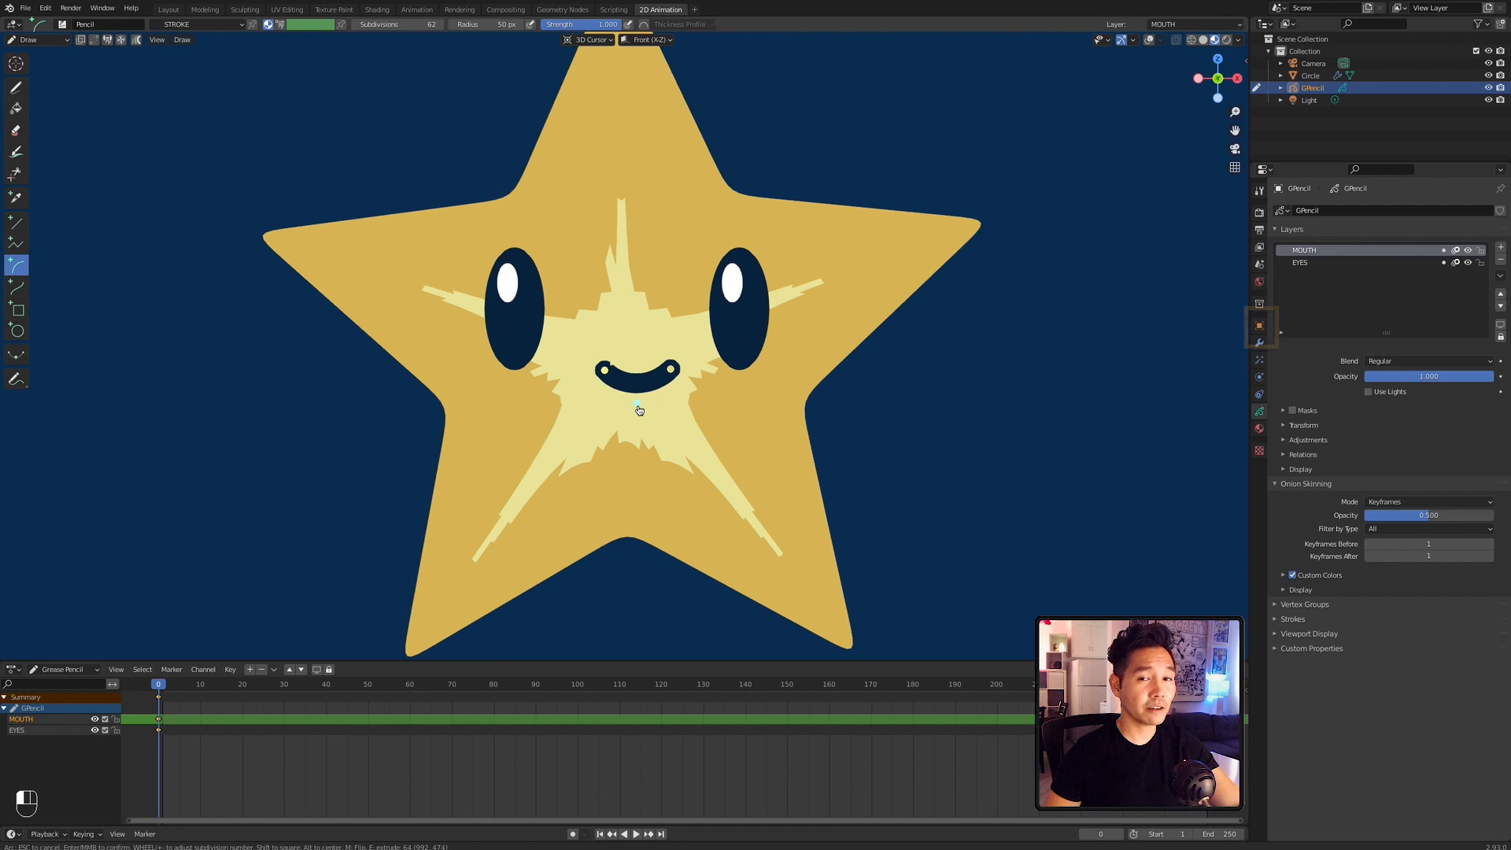
Step: Center the mouth stroke between the eyes by moving it along X and Z, and save the file
{"action": "key", "text": "Tab"}
{"action": "left_click_drag", "start_coordinate": [569, 338], "coordinate": [691, 408]}
{"action": "key", "text": "g"}
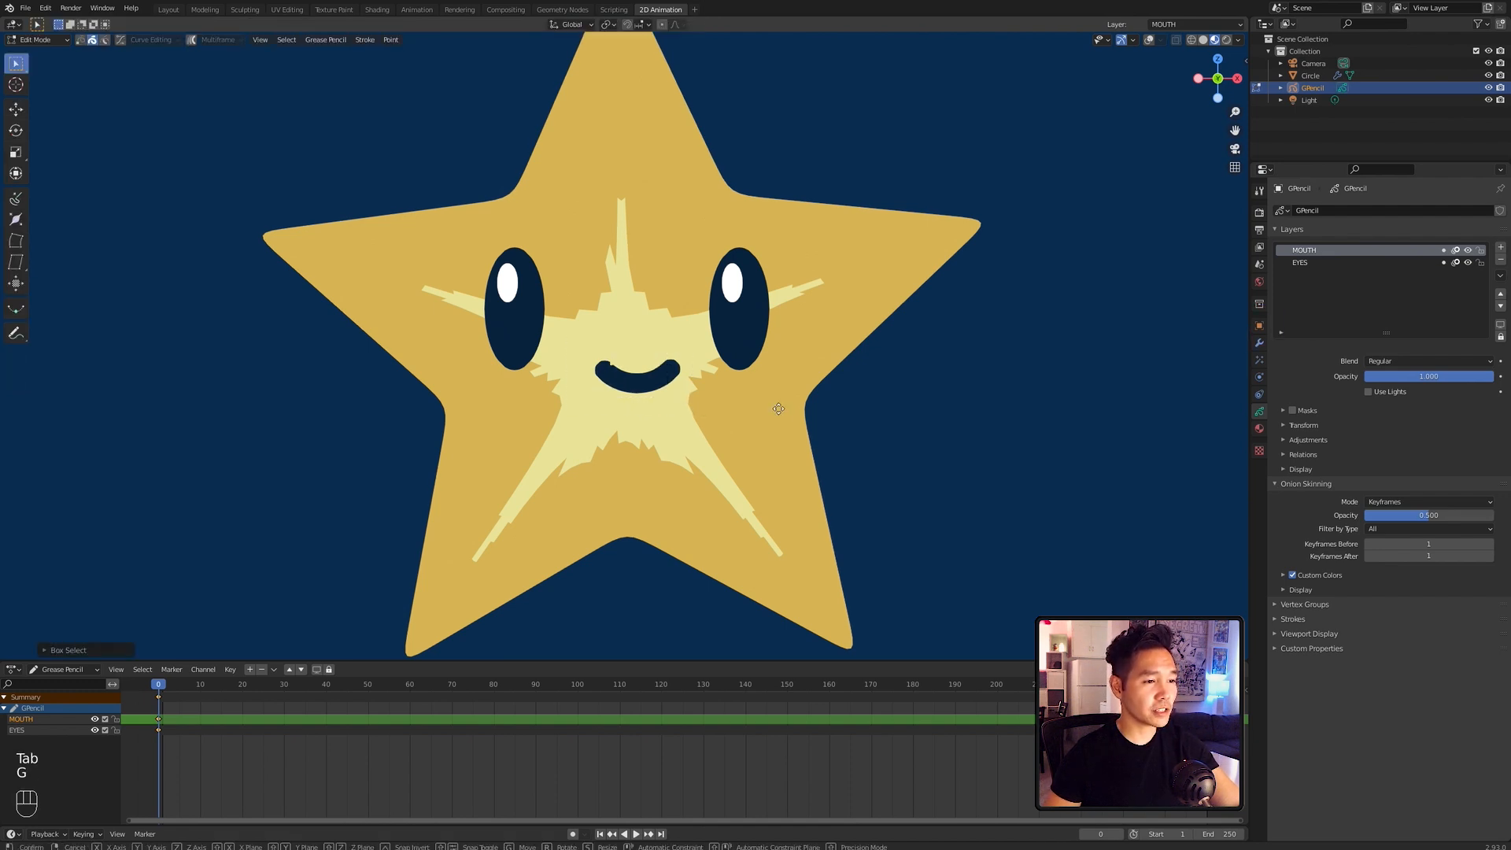
{"action": "key", "text": "x"}
{"action": "left_click", "coordinate": [773, 408]}
{"action": "key", "text": "g"}
{"action": "key", "text": "z"}
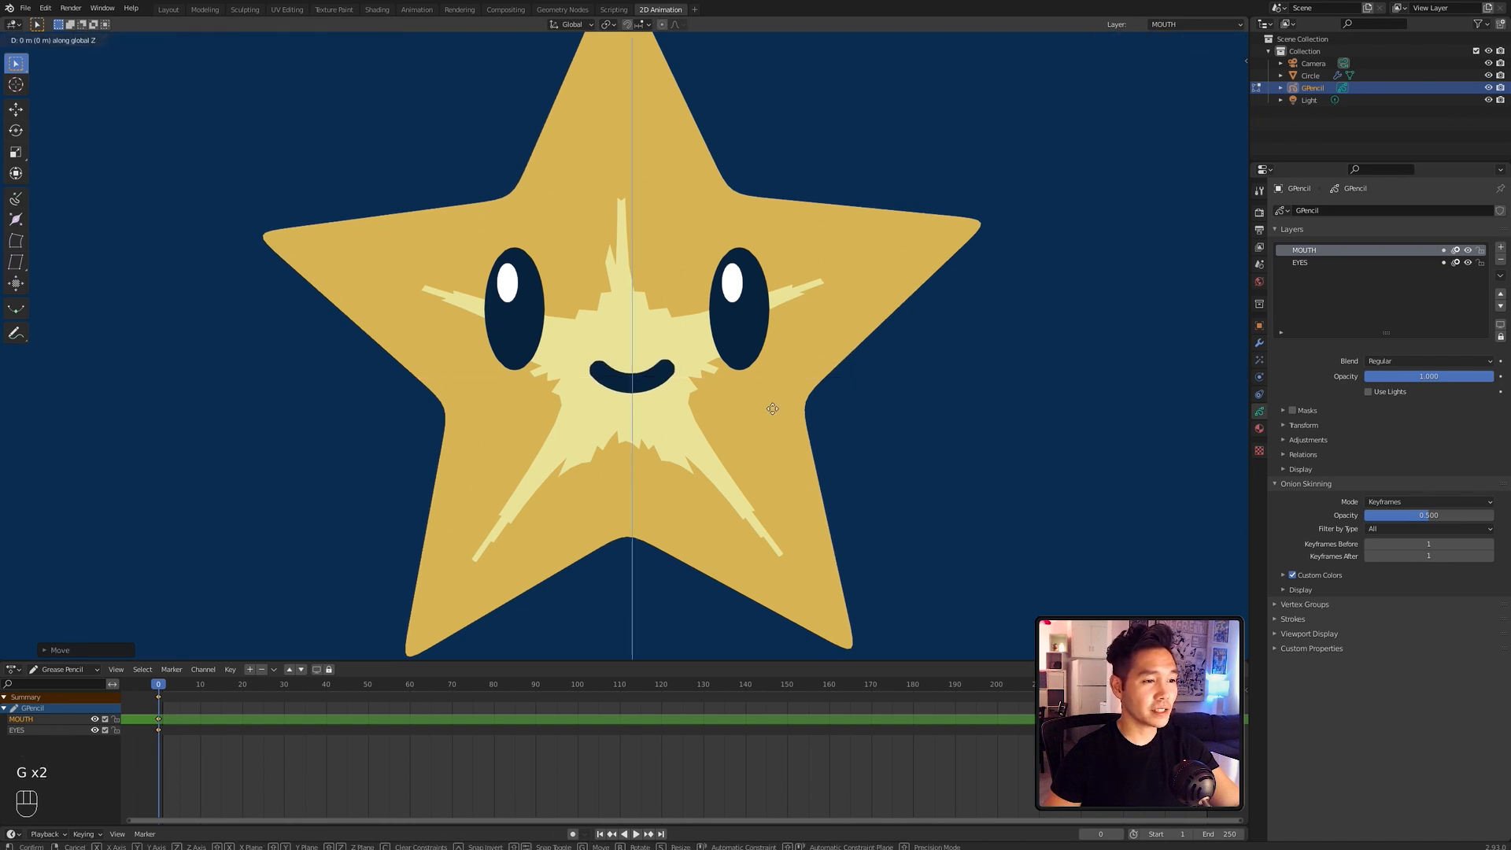
{"action": "left_click", "coordinate": [773, 409]}
{"action": "key", "text": "super+s"}
Step: Fine-tune the face proportions by adjusting the eyes' size and spacing and lowering the mouth slightly along Z
{"action": "scroll", "coordinate": [721, 515], "scroll_direction": "down", "scroll_amount": 4}
{"action": "scroll", "coordinate": [722, 504], "scroll_direction": "down", "scroll_amount": 1}
{"action": "scroll", "coordinate": [722, 496], "scroll_direction": "up", "scroll_amount": 3}
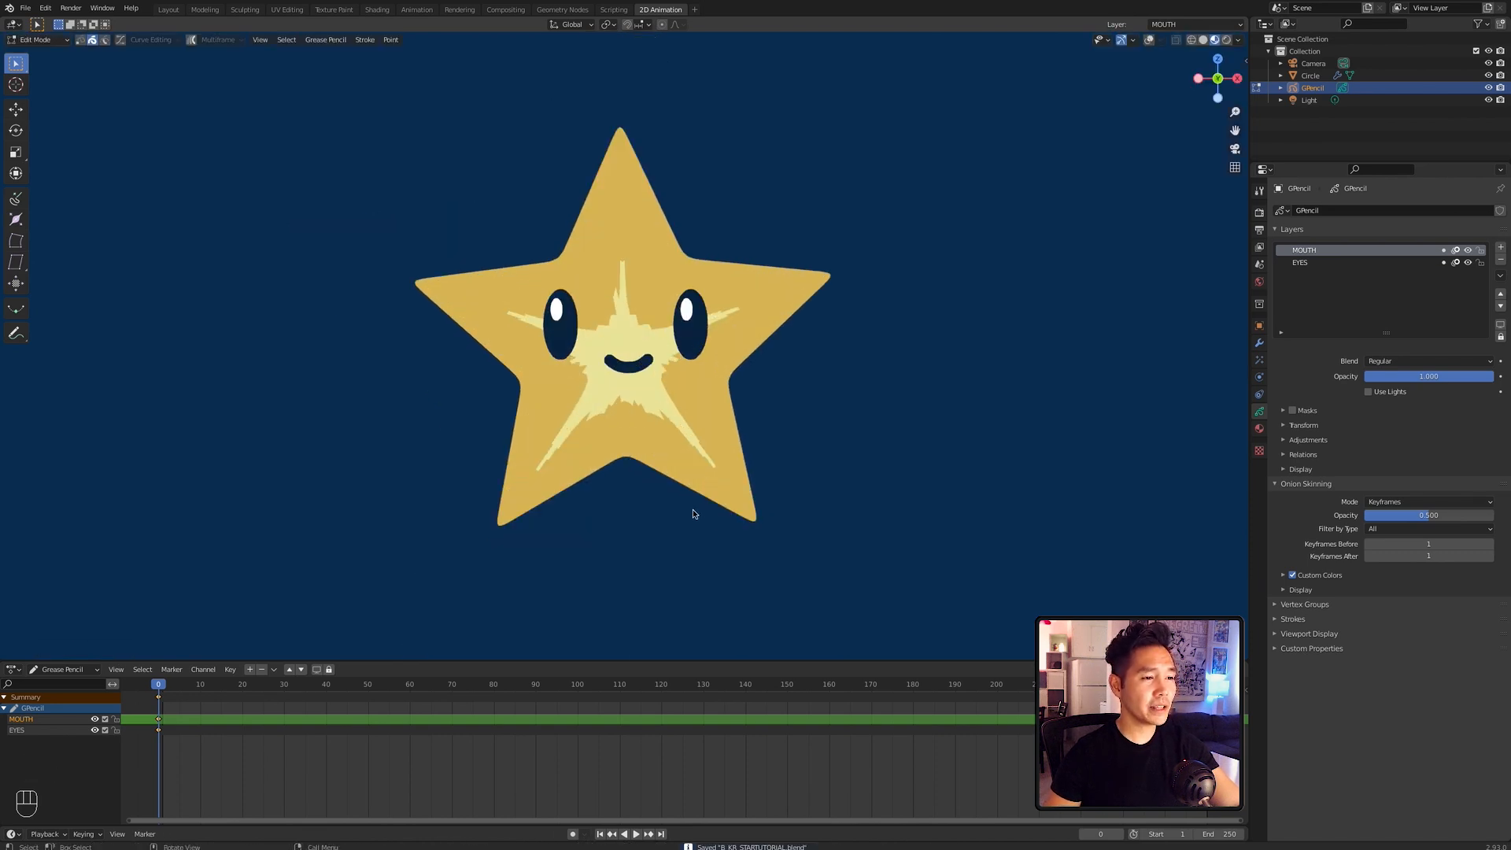
{"action": "left_click", "coordinate": [741, 333]}
{"action": "key", "text": "s"}
{"action": "key", "text": "x"}
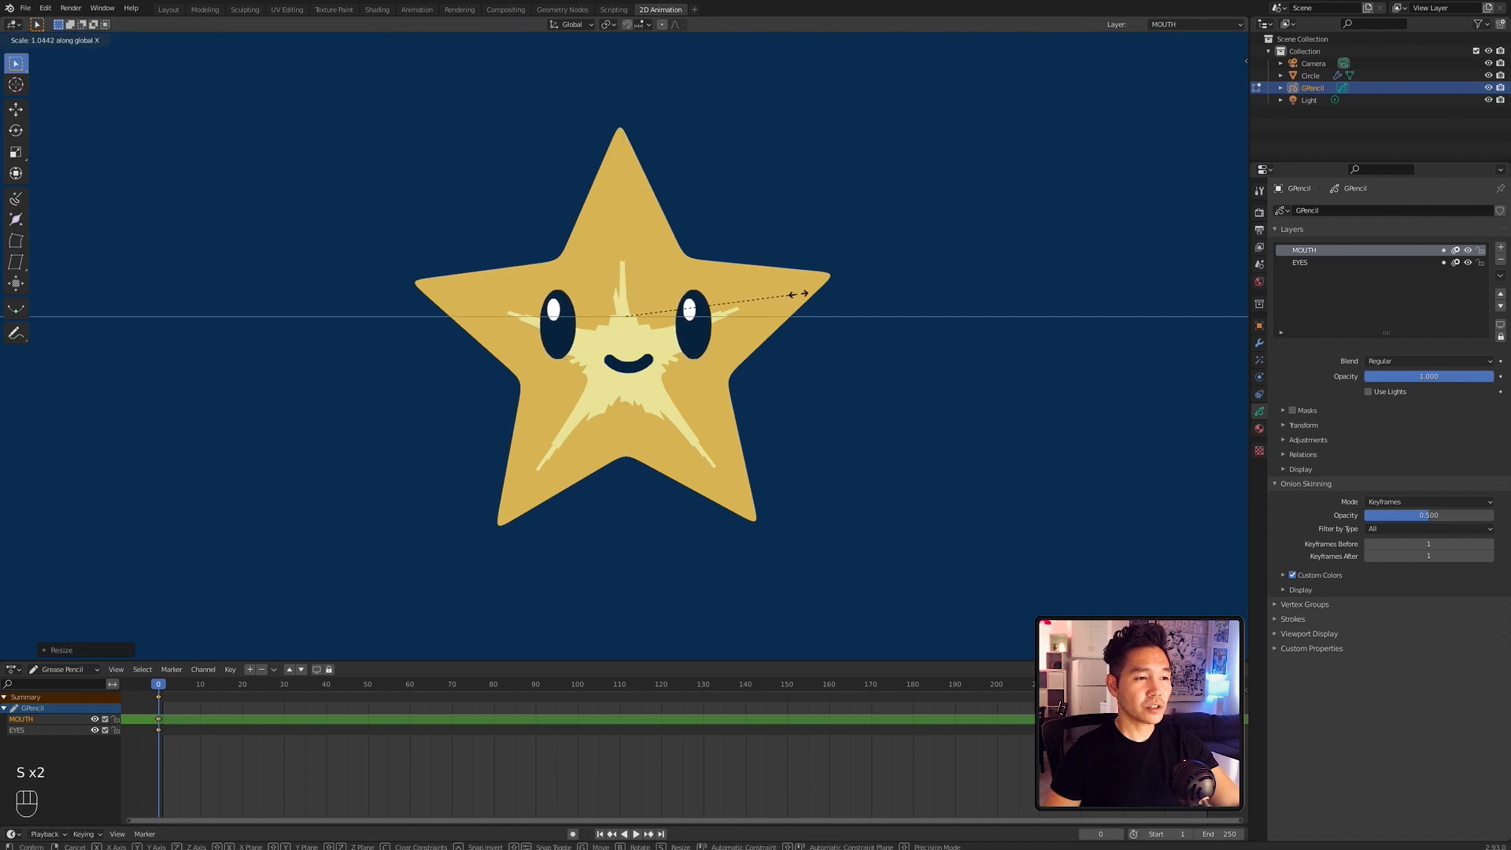
{"action": "left_click", "coordinate": [798, 295]}
{"action": "key", "text": "g"}
{"action": "key", "text": "z"}
{"action": "left_click", "coordinate": [799, 294]}
{"action": "key", "text": "s"}
{"action": "key", "text": "s"}
{"action": "left_click", "coordinate": [783, 257]}
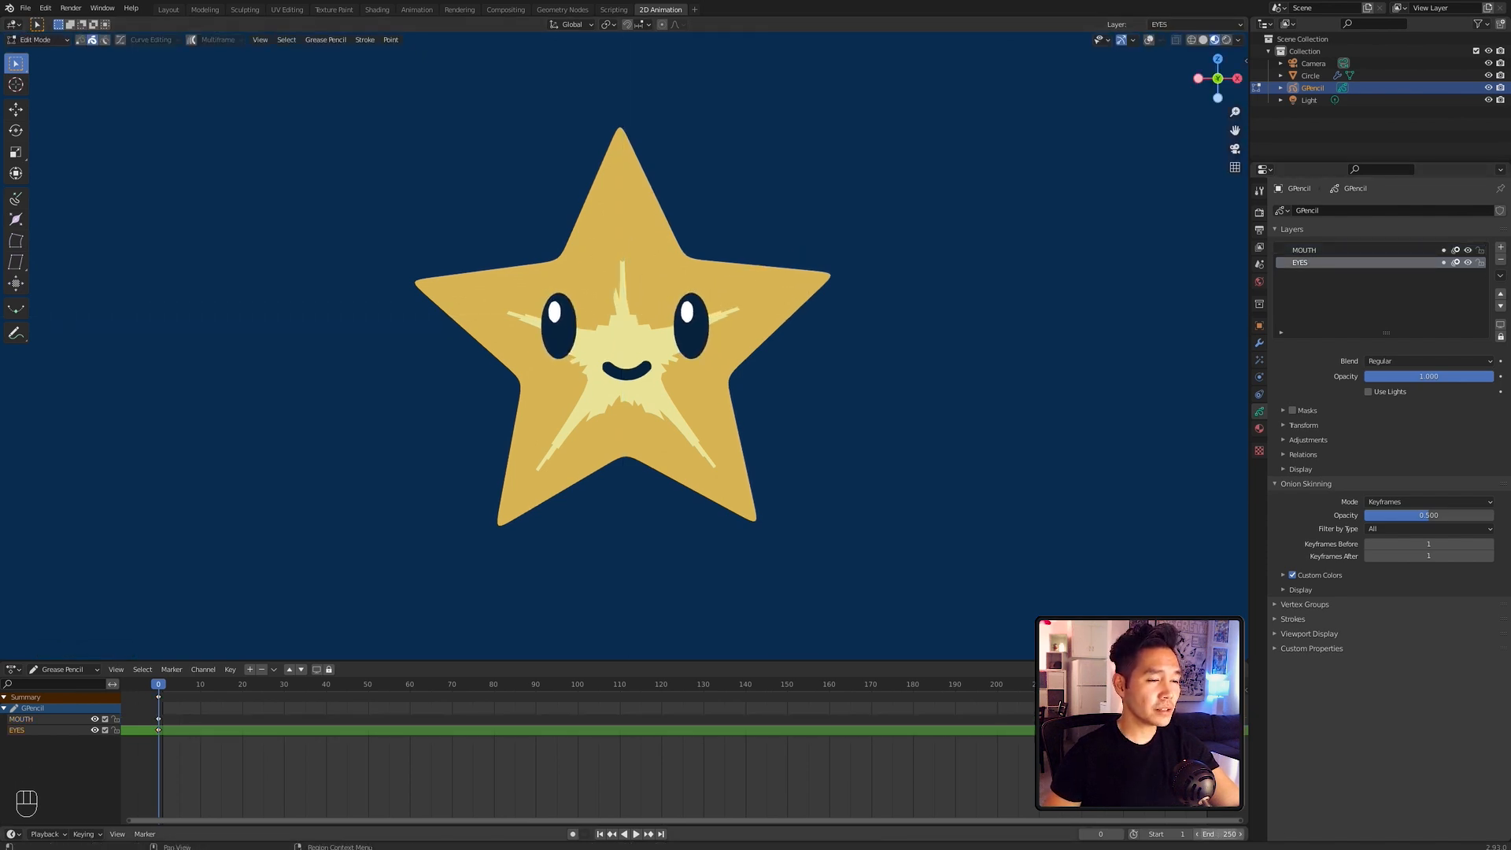
Step: Set the animation's end frame to 360 and lock the MOUTH layer
{"action": "left_click", "coordinate": [1218, 831]}
{"action": "type", "text": "360"}
{"action": "key", "text": "Return"}
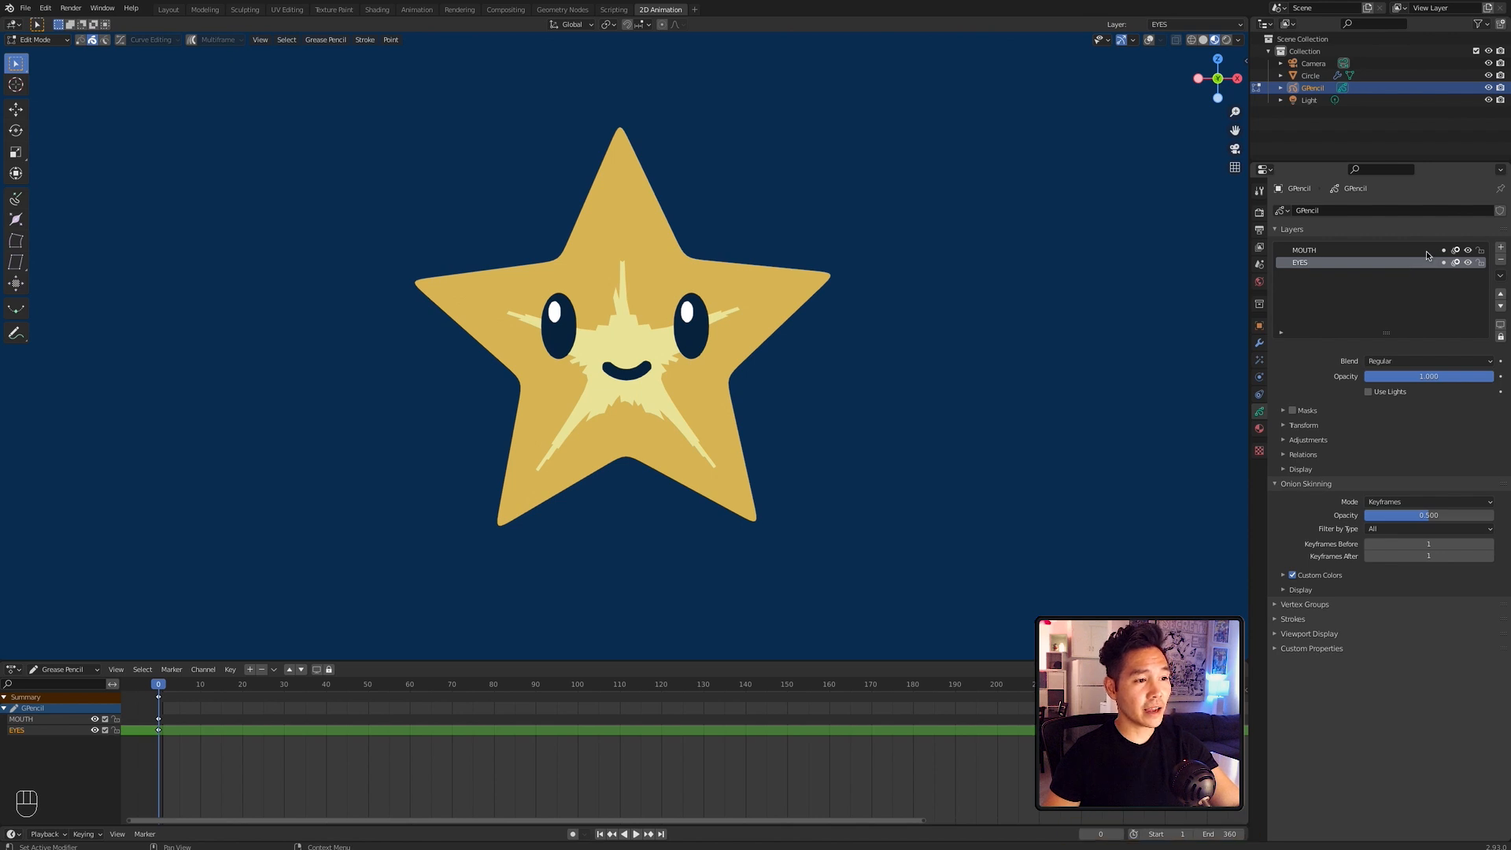
{"action": "left_click", "coordinate": [1479, 250]}
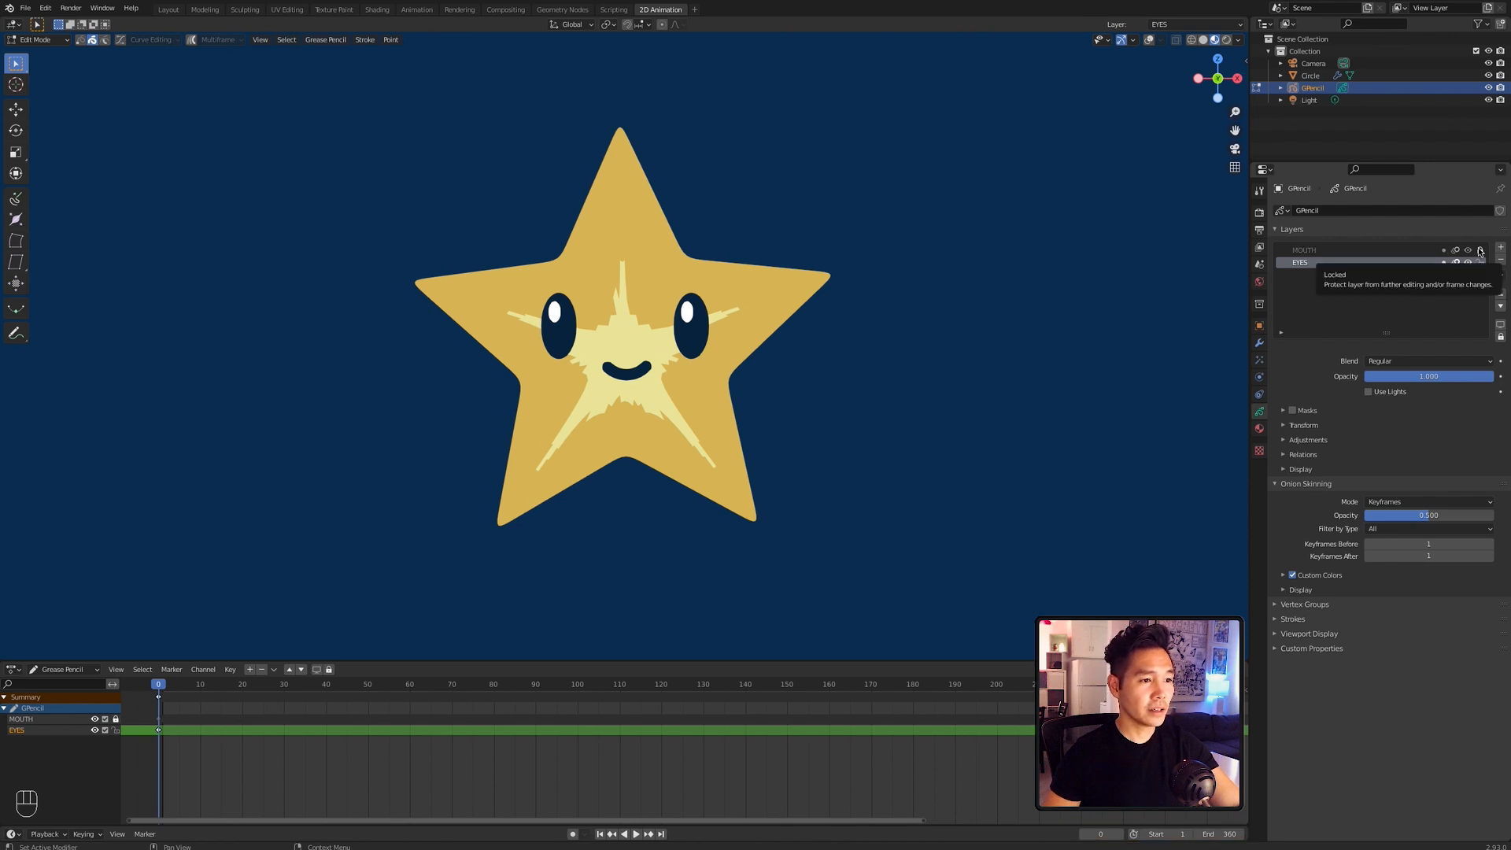
Step: Enable Auto Keying and squash both eyes along Z to about 0.17 at frame 5
{"action": "left_click", "coordinate": [572, 834]}
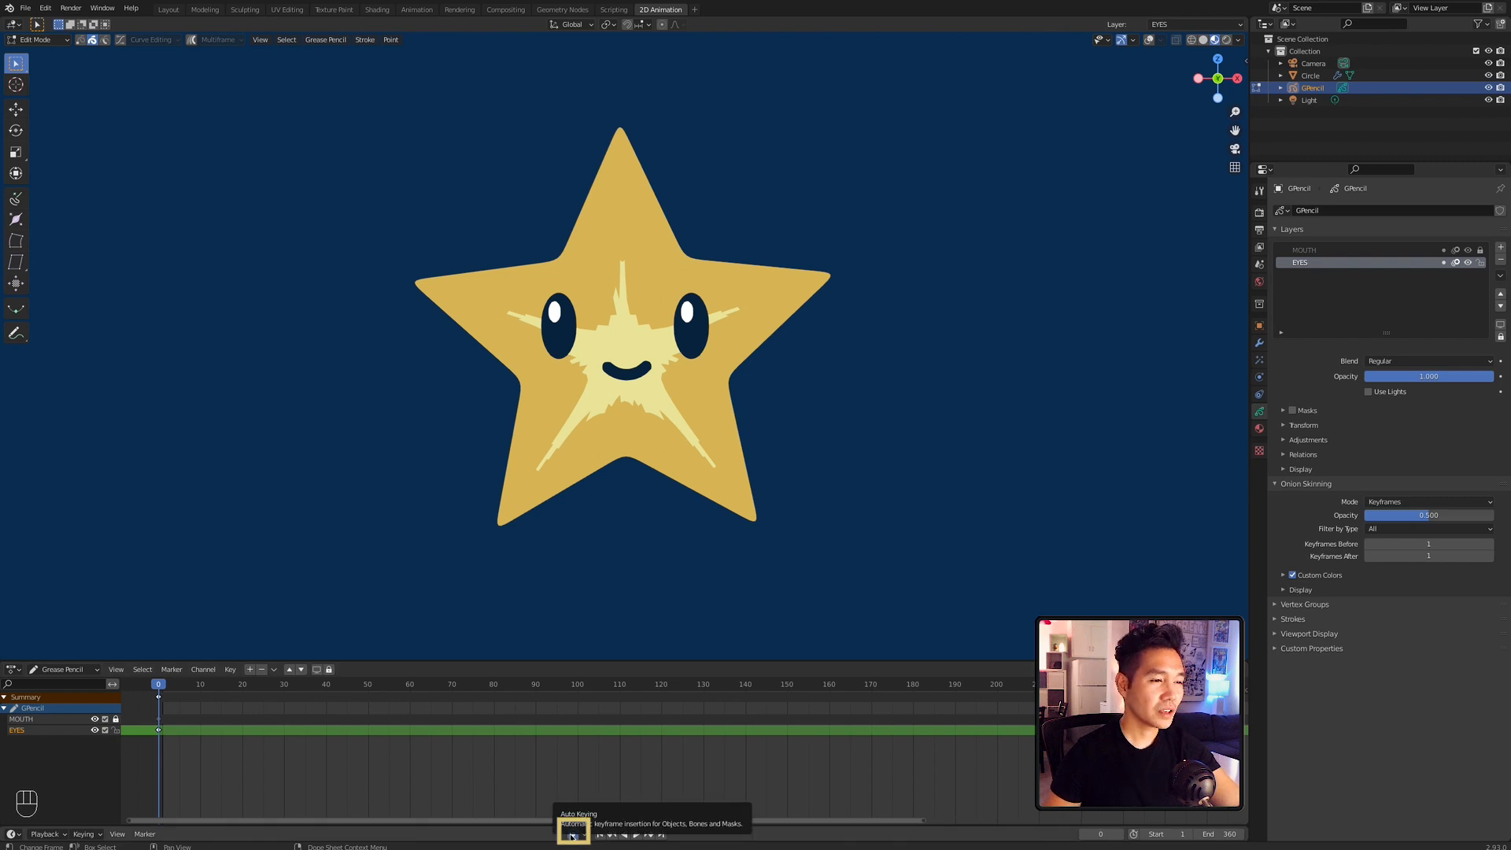
{"action": "key", "text": "Right"}
{"action": "key", "text": "Right"}
{"action": "key", "text": "Right"}
{"action": "key", "text": "Right"}
{"action": "key", "text": "Right"}
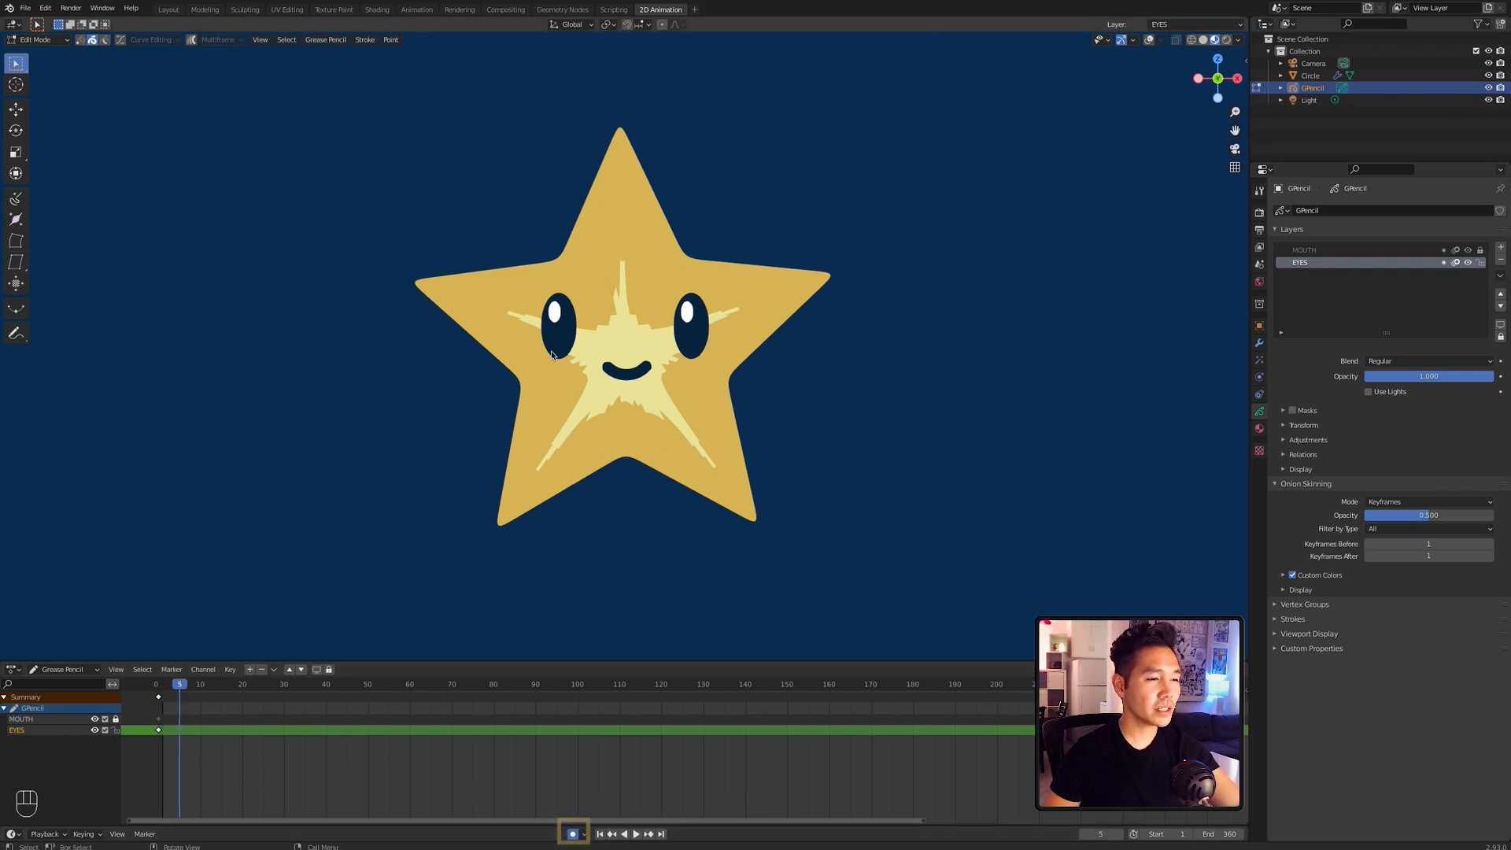
{"action": "left_click_drag", "start_coordinate": [509, 256], "coordinate": [738, 382], "text": "shift"}
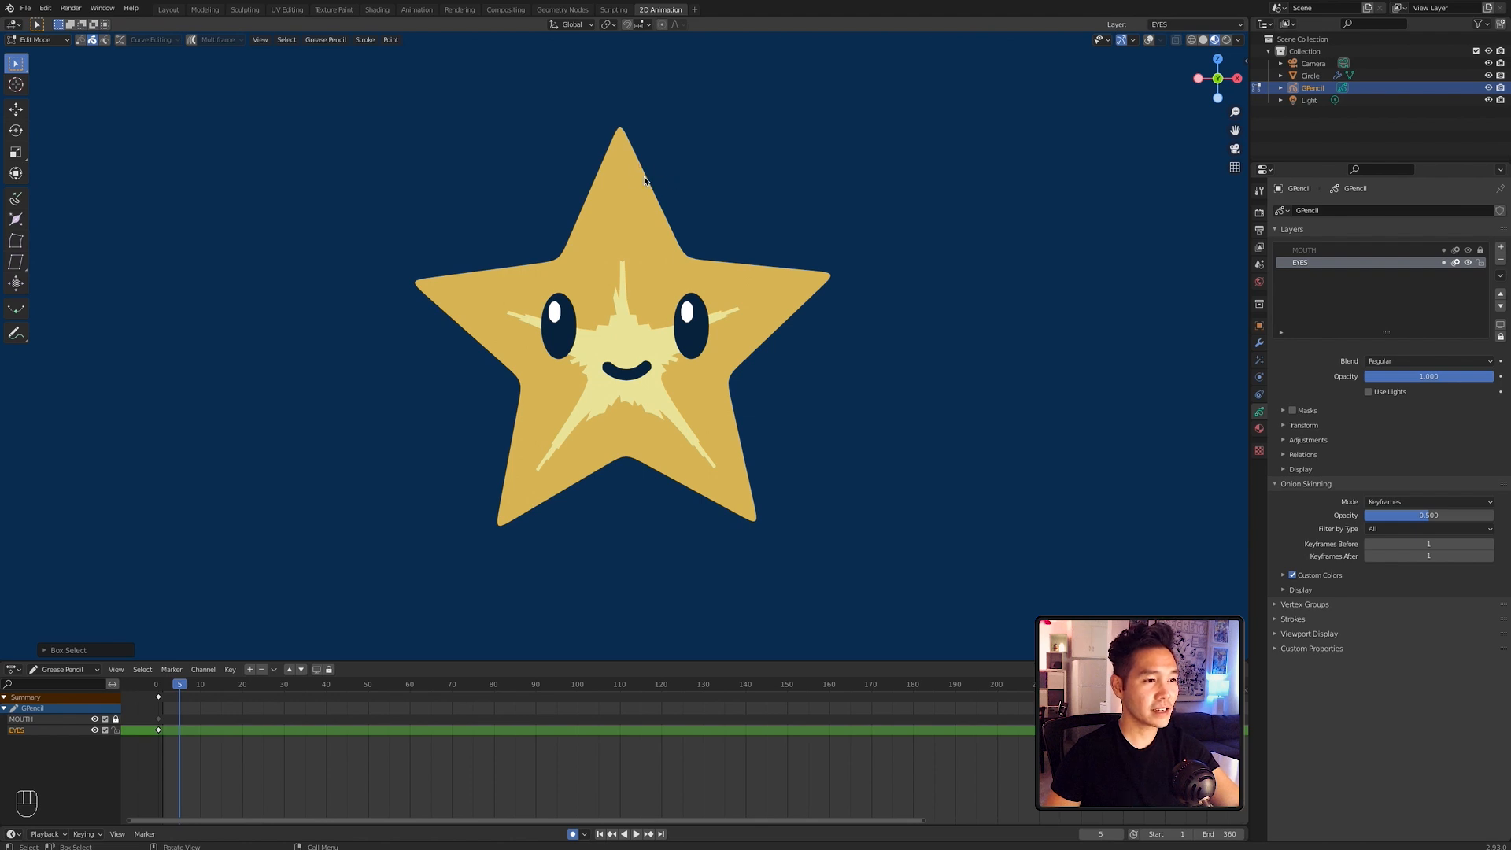
{"action": "key", "text": "s"}
{"action": "key", "text": "z"}
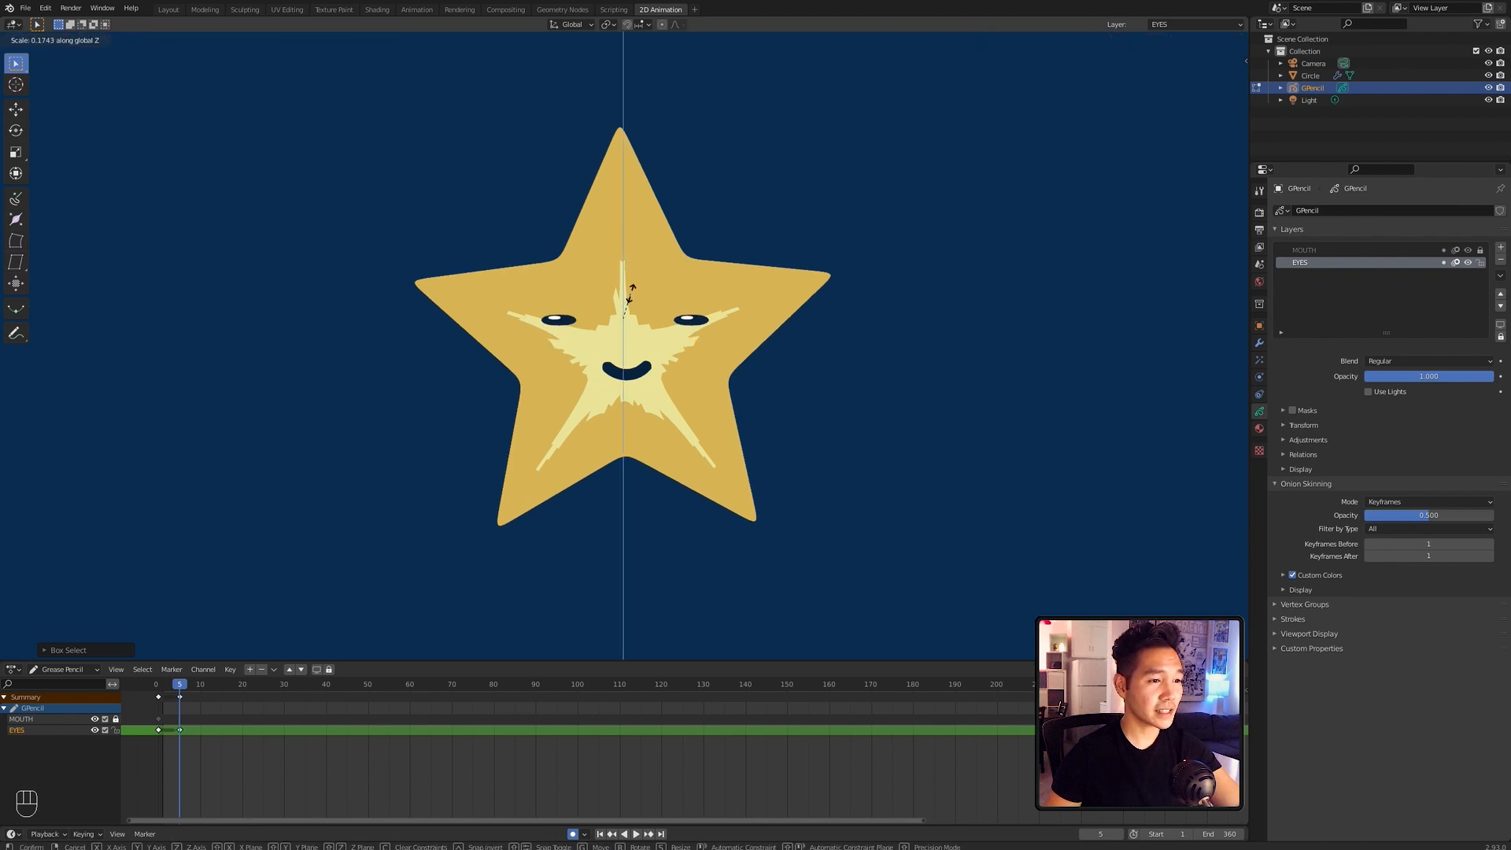
{"action": "left_click", "coordinate": [632, 293]}
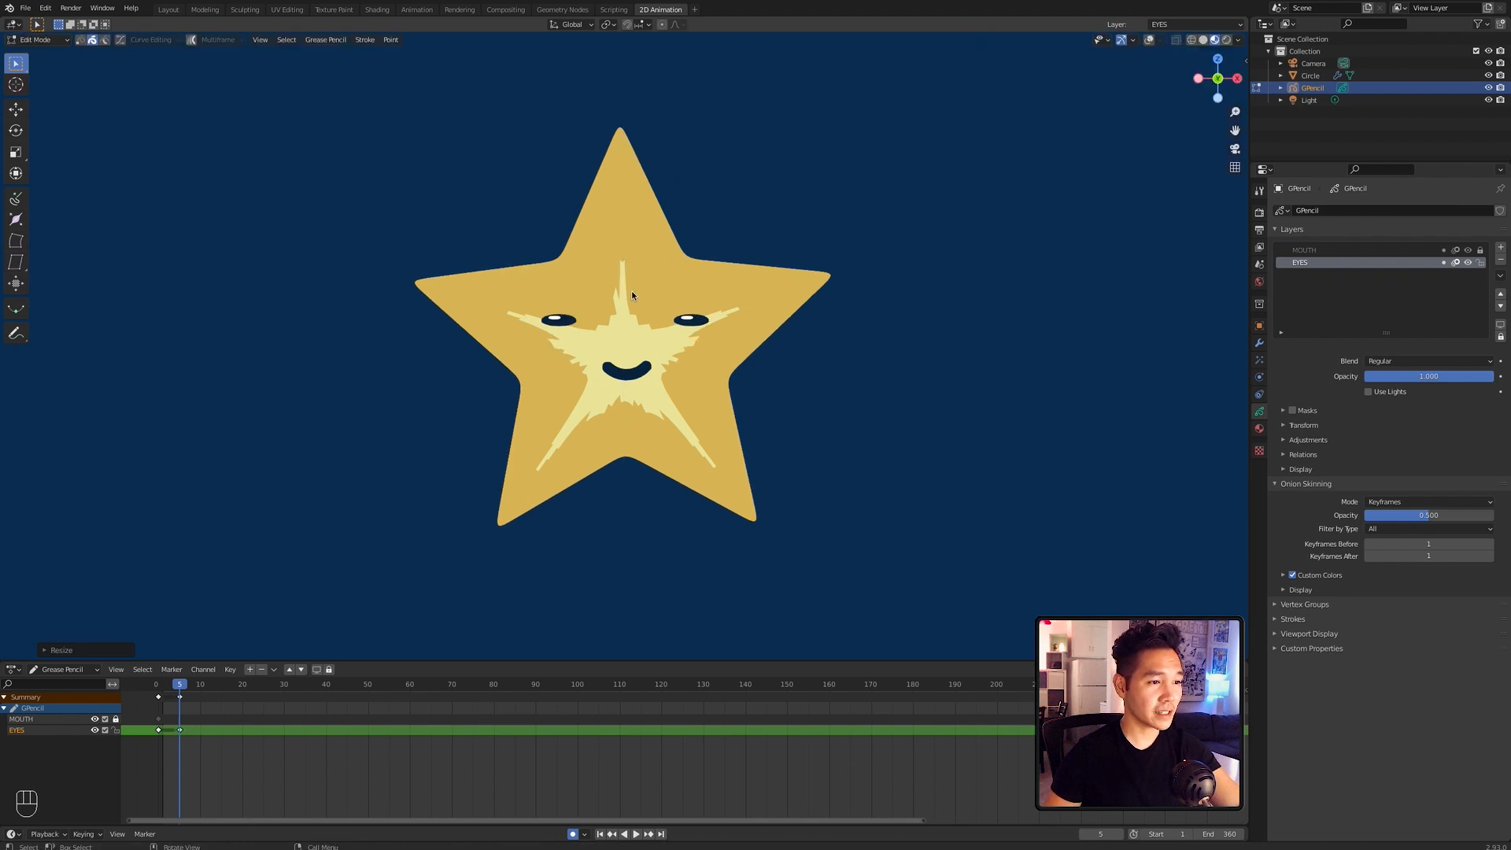
Step: Duplicate the open-eyes keyframe from frame 0 to frame 10 and play back the blink
{"action": "left_click", "coordinate": [158, 729]}
{"action": "key", "text": "shift+d"}
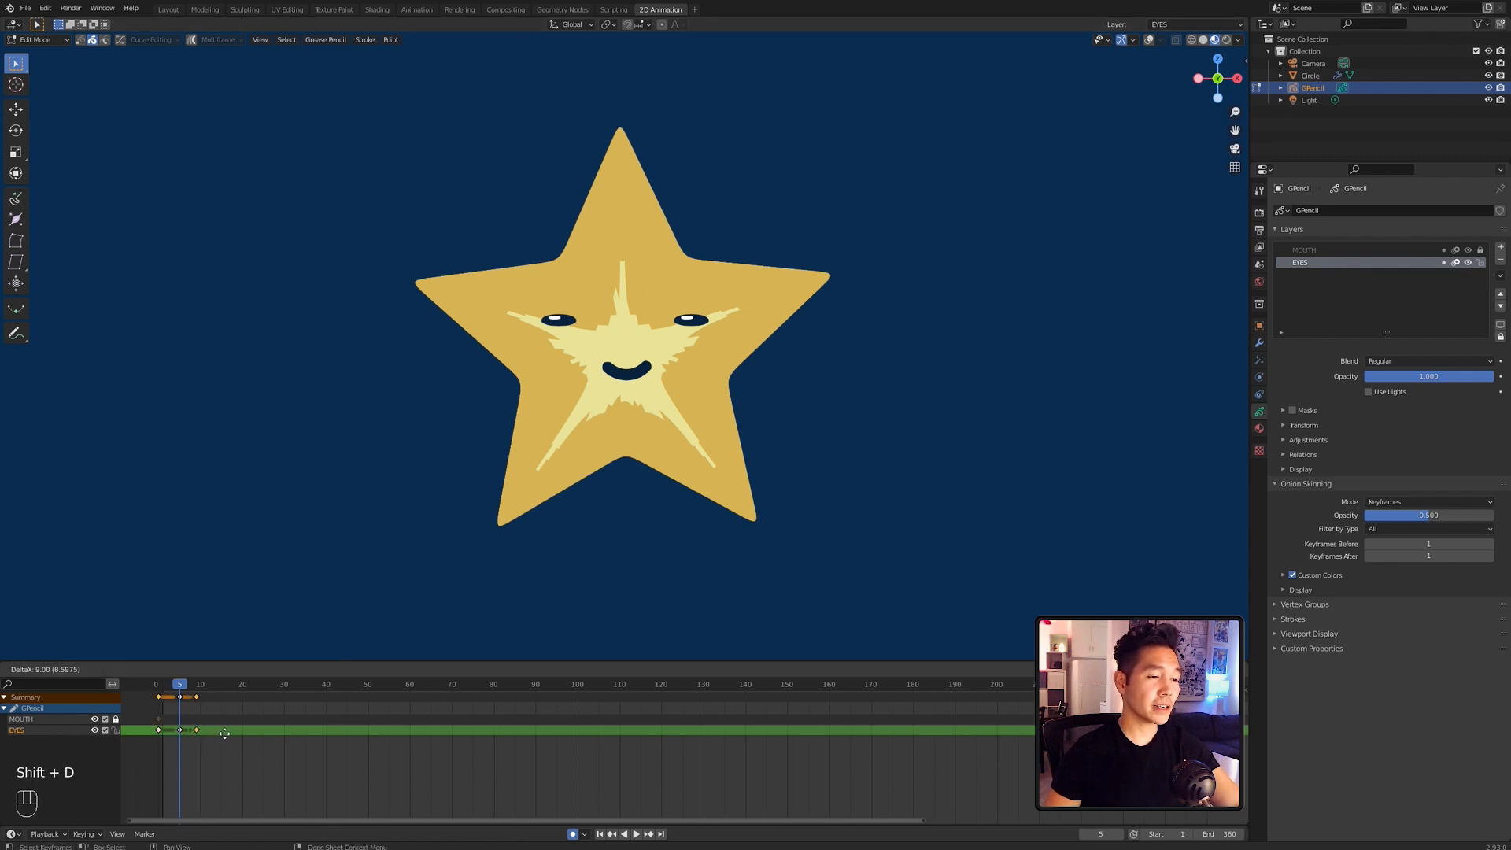
{"action": "left_click", "coordinate": [232, 738]}
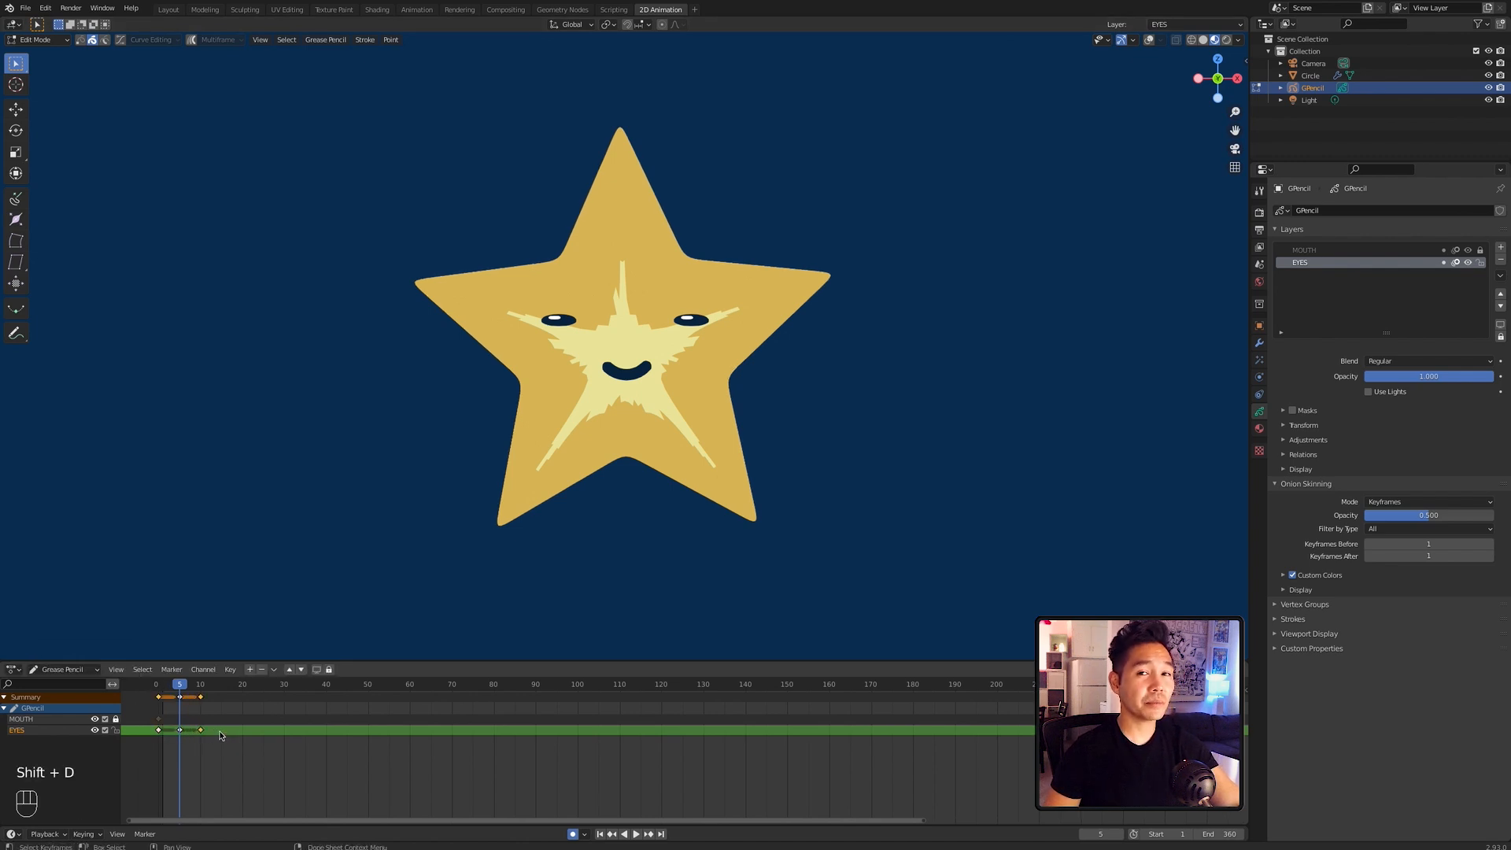
{"action": "left_click", "coordinate": [171, 686]}
{"action": "key", "text": "space"}
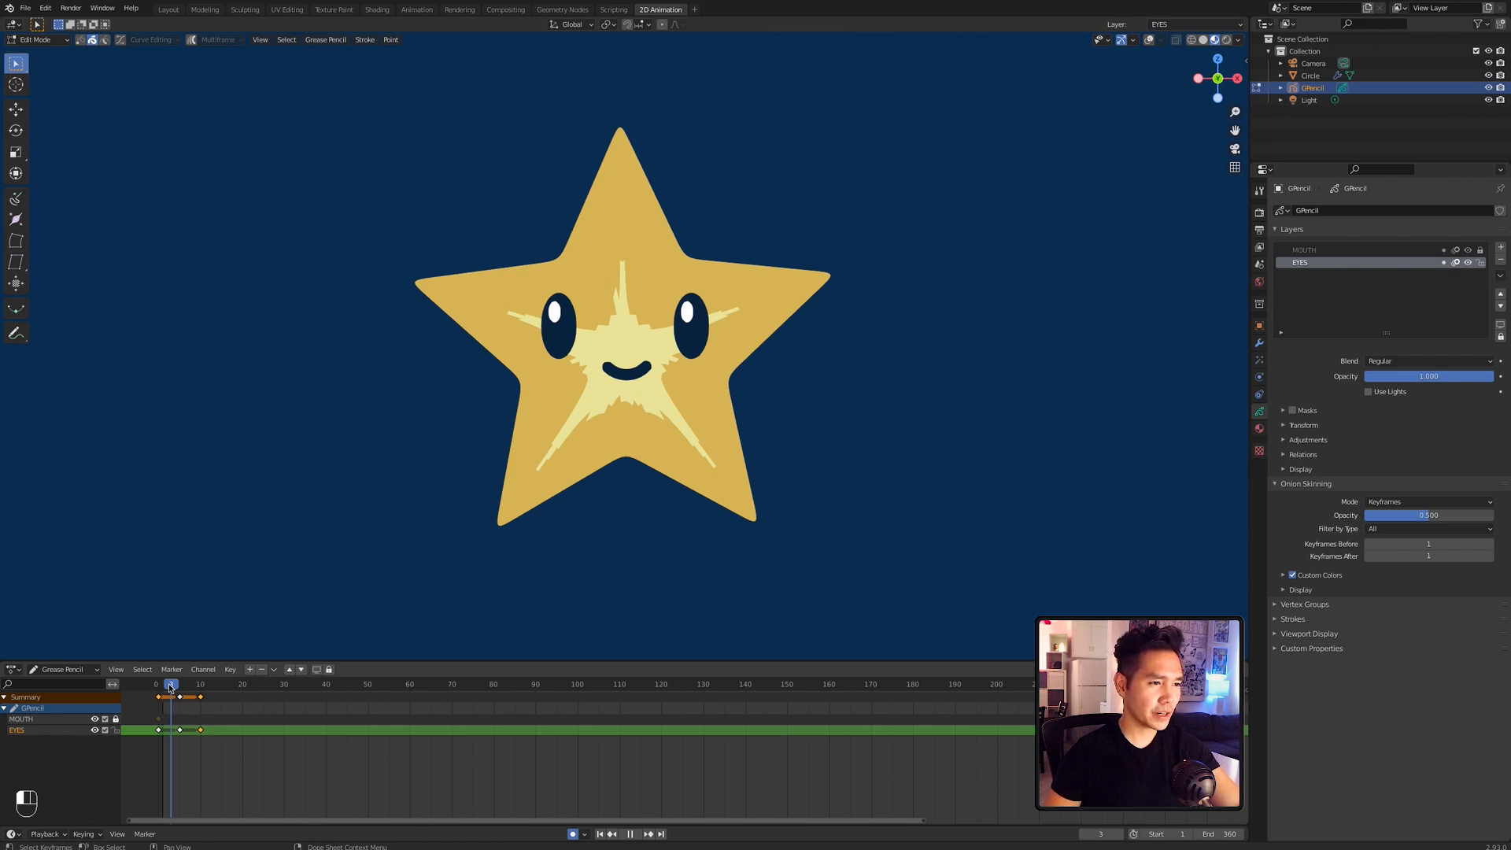
{"action": "left_click_drag", "start_coordinate": [171, 689], "coordinate": [166, 687]}
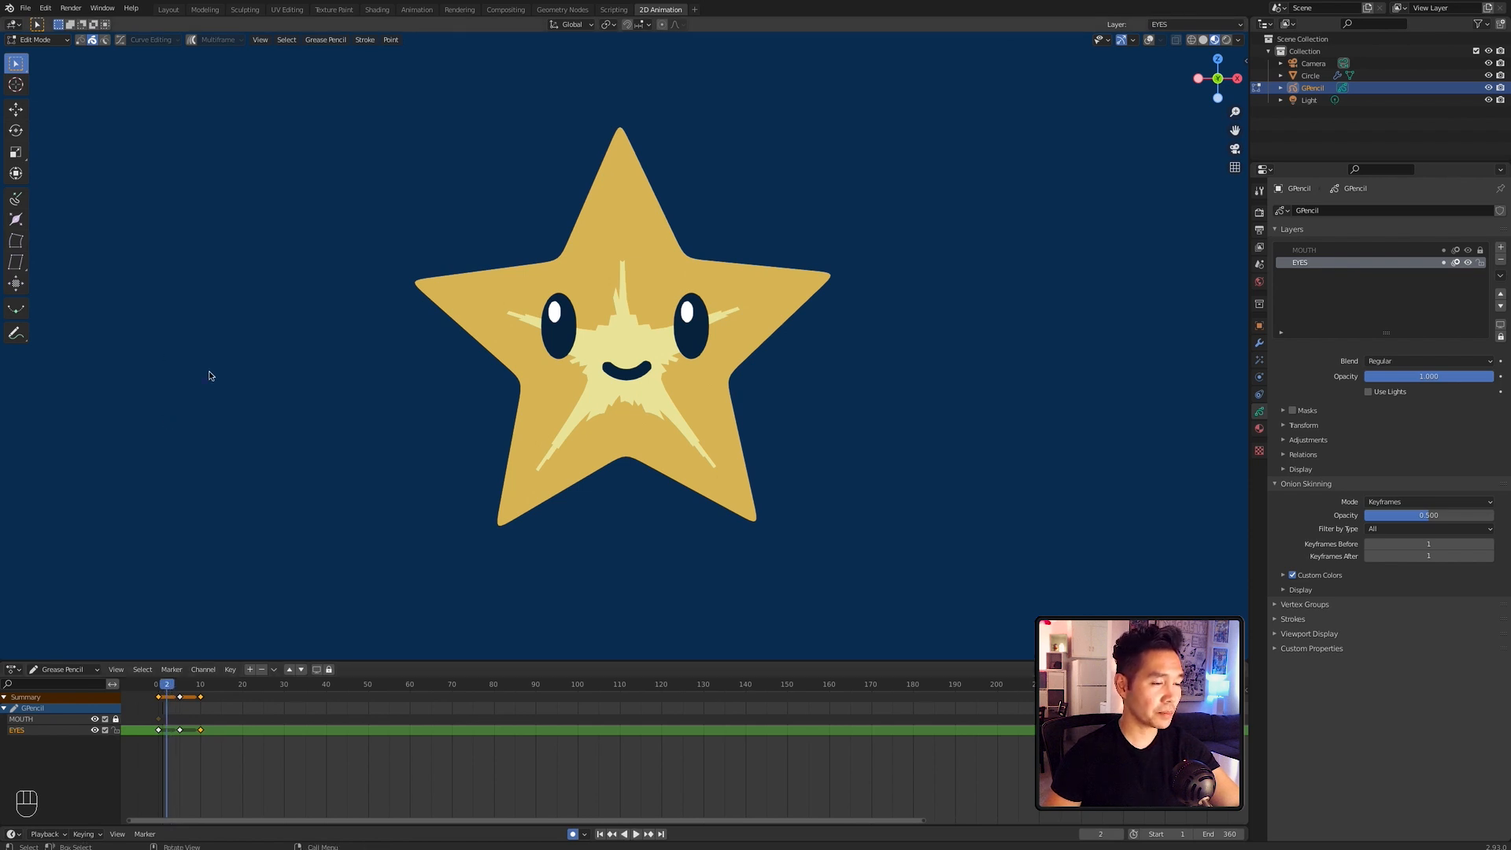
Step: Try the Interpolate tool on the EYES layer to create an in-between pose at frame 2, and scrub through it
{"action": "left_click", "coordinate": [16, 308]}
{"action": "left_click_drag", "start_coordinate": [641, 522], "coordinate": [803, 499]}
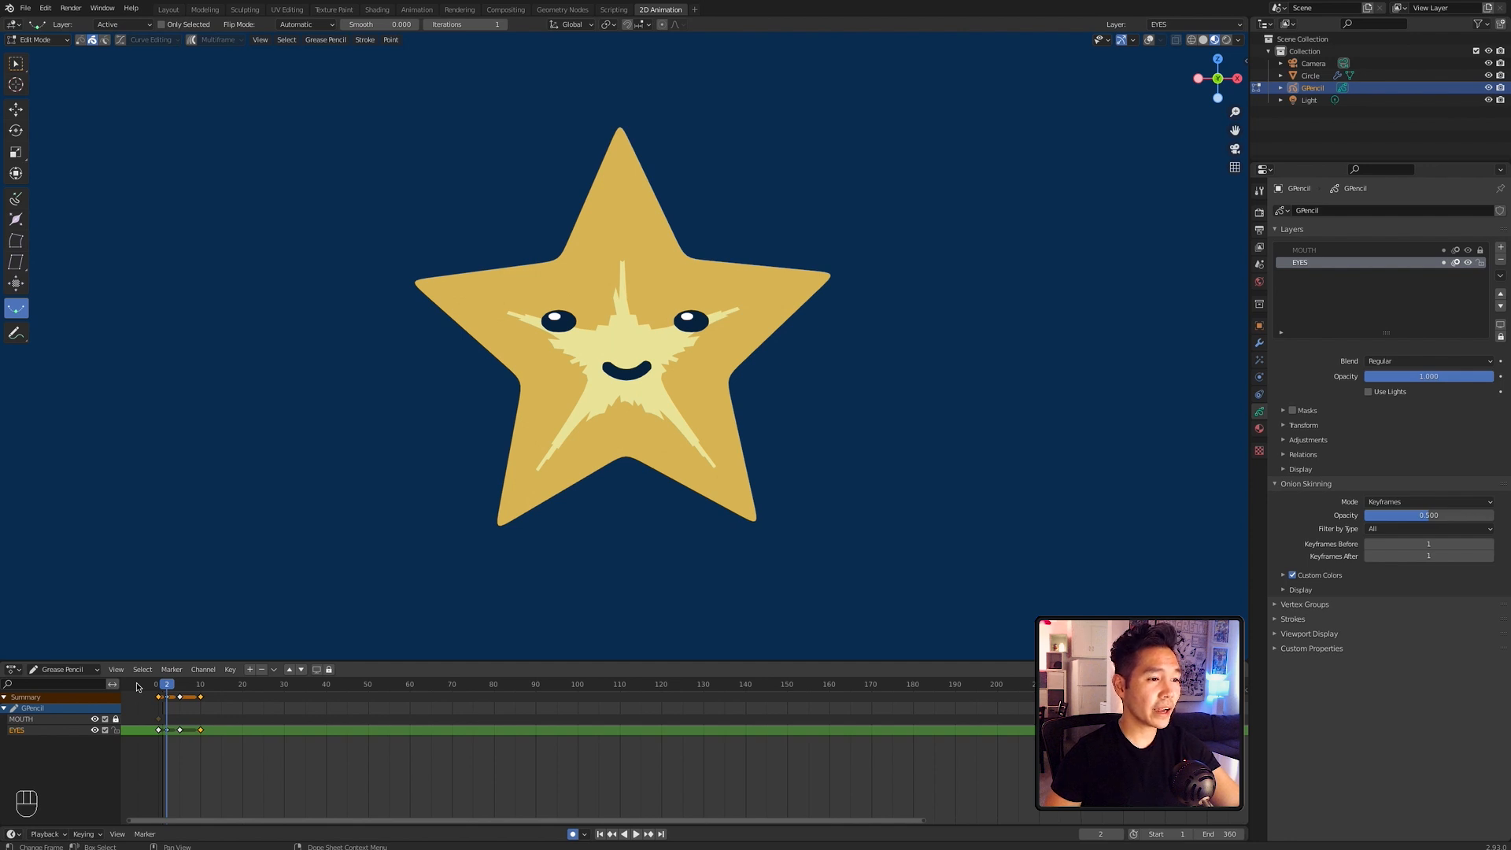
{"action": "left_click_drag", "start_coordinate": [166, 685], "coordinate": [152, 695]}
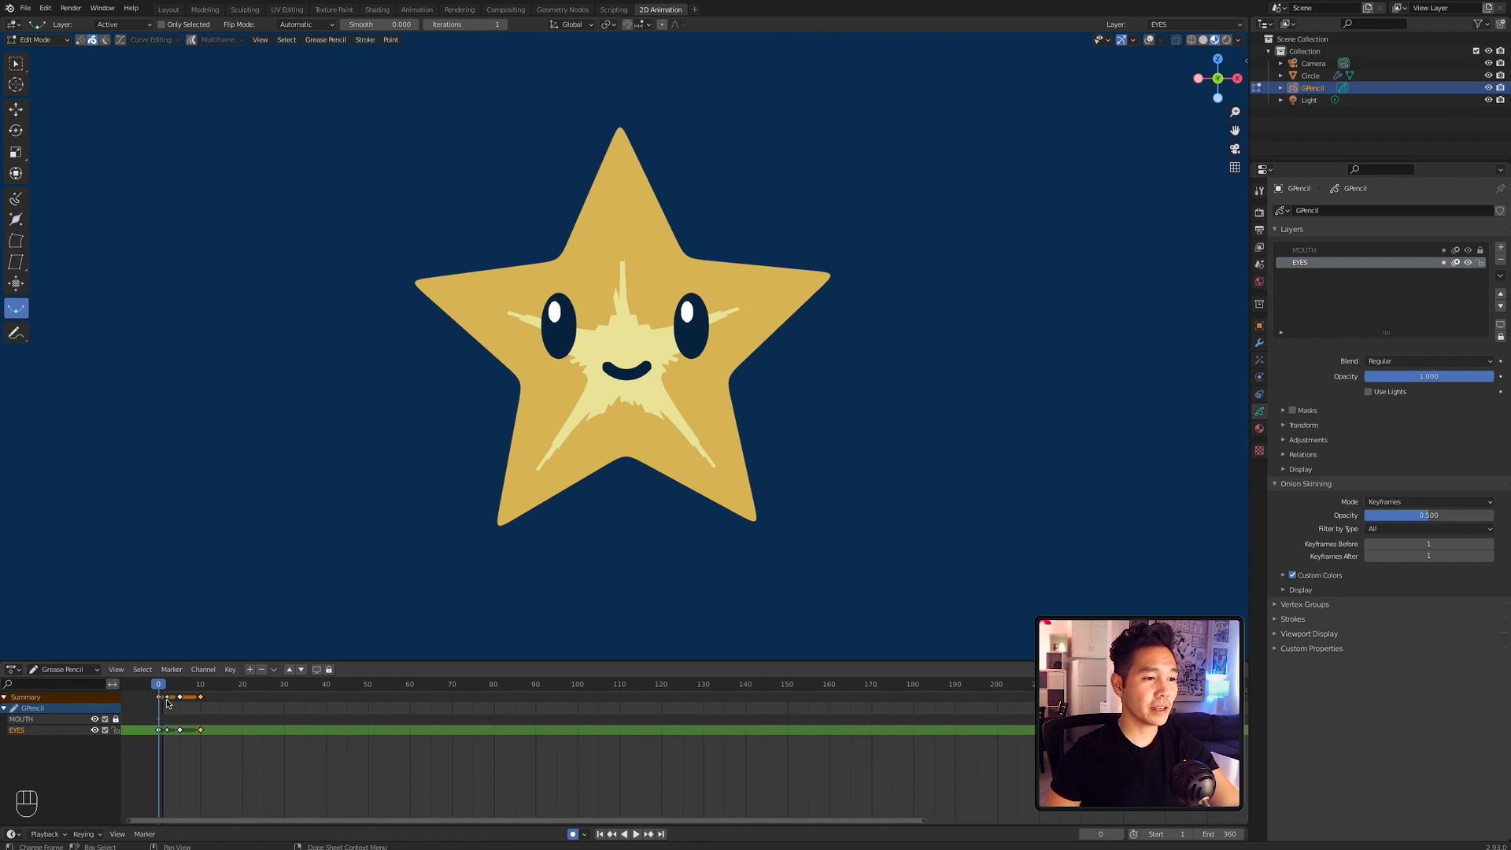
{"action": "left_click", "coordinate": [167, 703]}
Step: Interpolate the eyes as a sequence between frames 0 and 5 with a step of 3, and preview the closing motion
{"action": "left_click_drag", "start_coordinate": [163, 687], "coordinate": [170, 685]}
{"action": "key", "text": "shift+ctrl+e"}
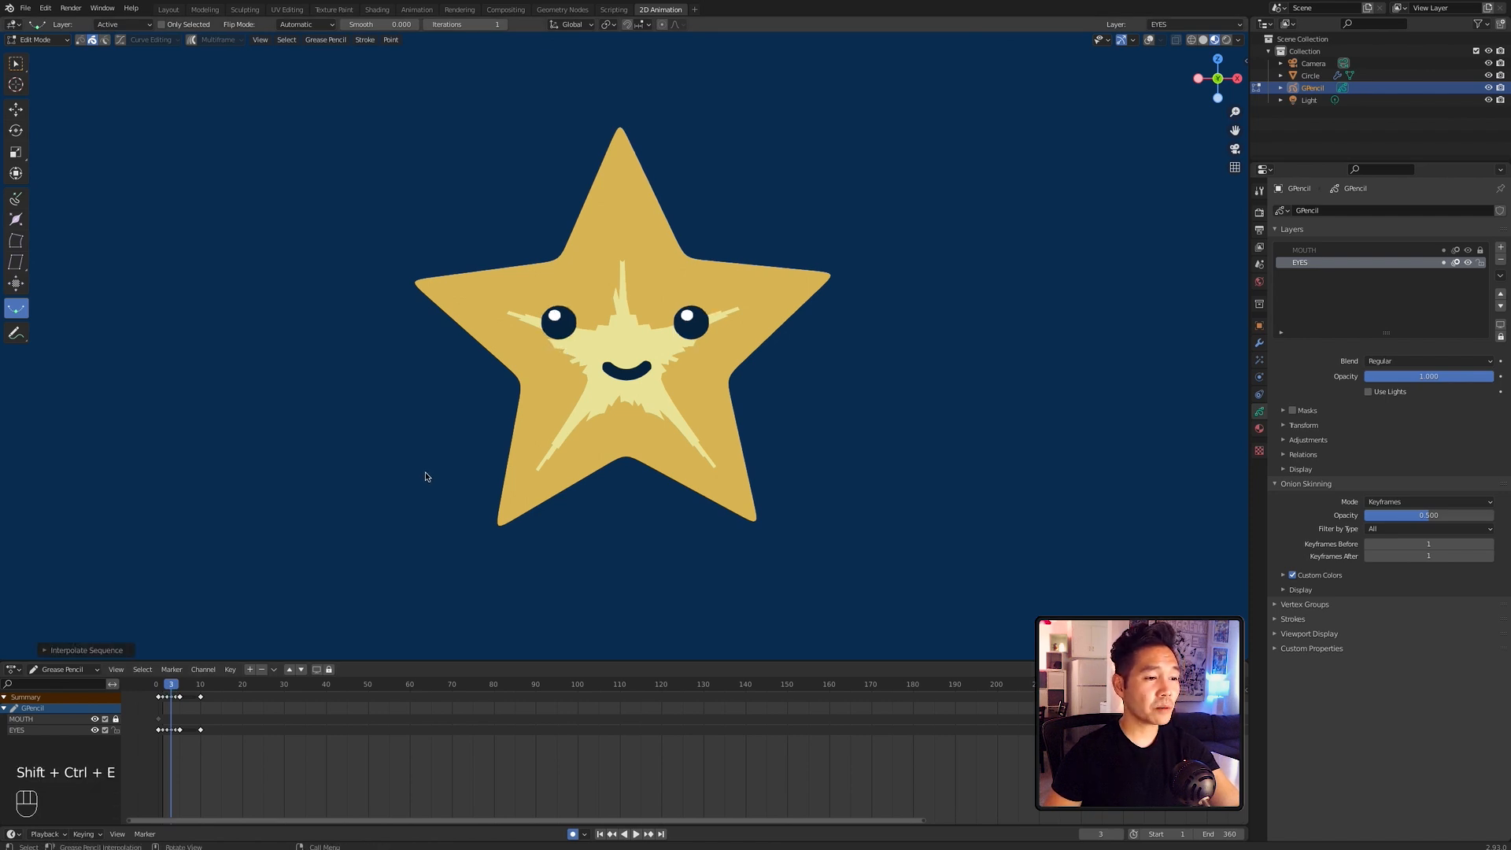
{"action": "left_click", "coordinate": [83, 655]}
{"action": "left_click", "coordinate": [149, 566]}
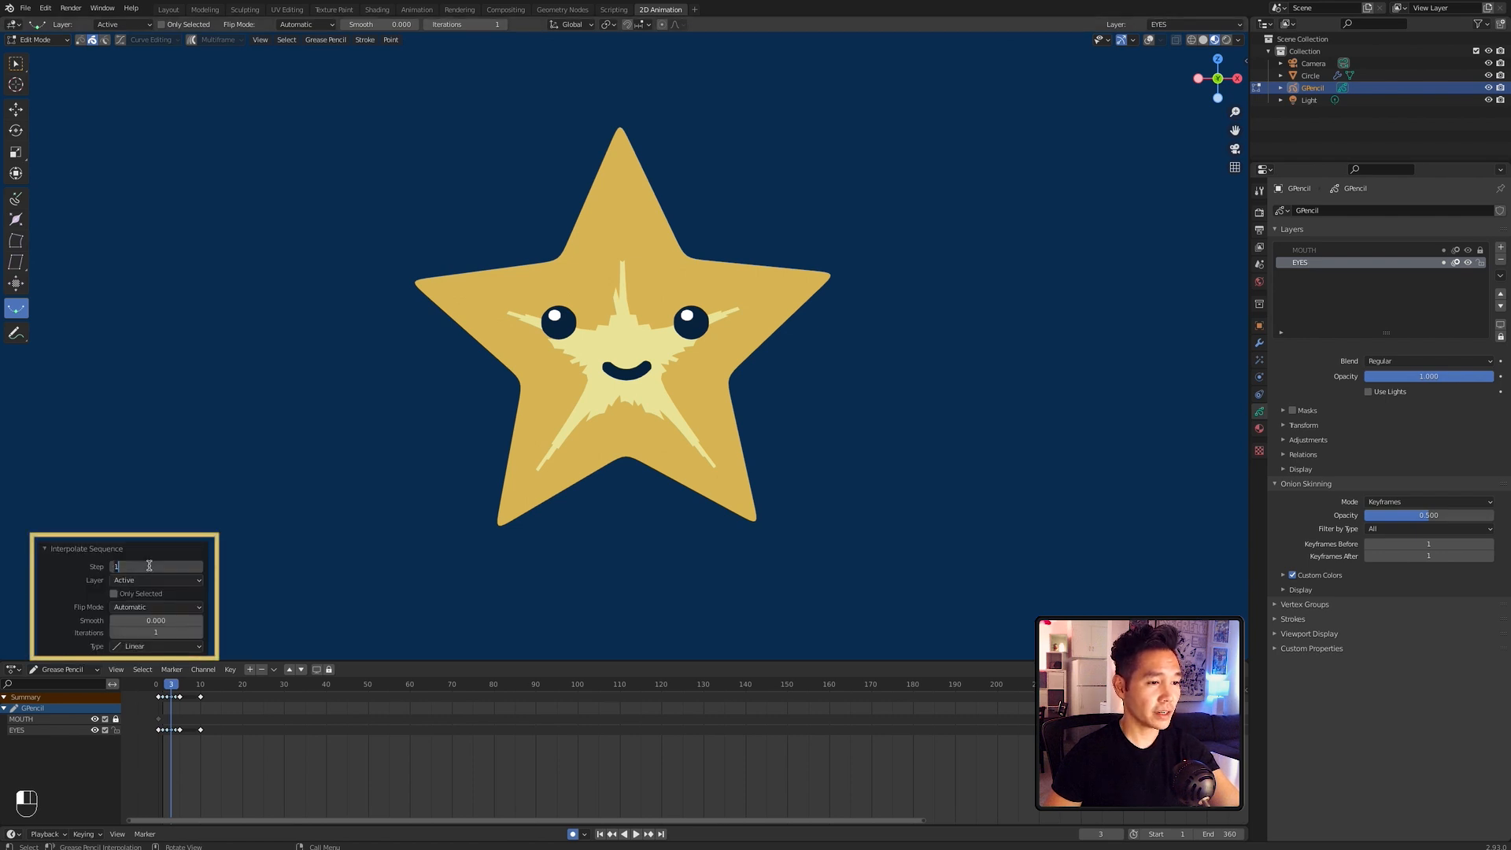
{"action": "type", "text": "3"}
{"action": "key", "text": "Return"}
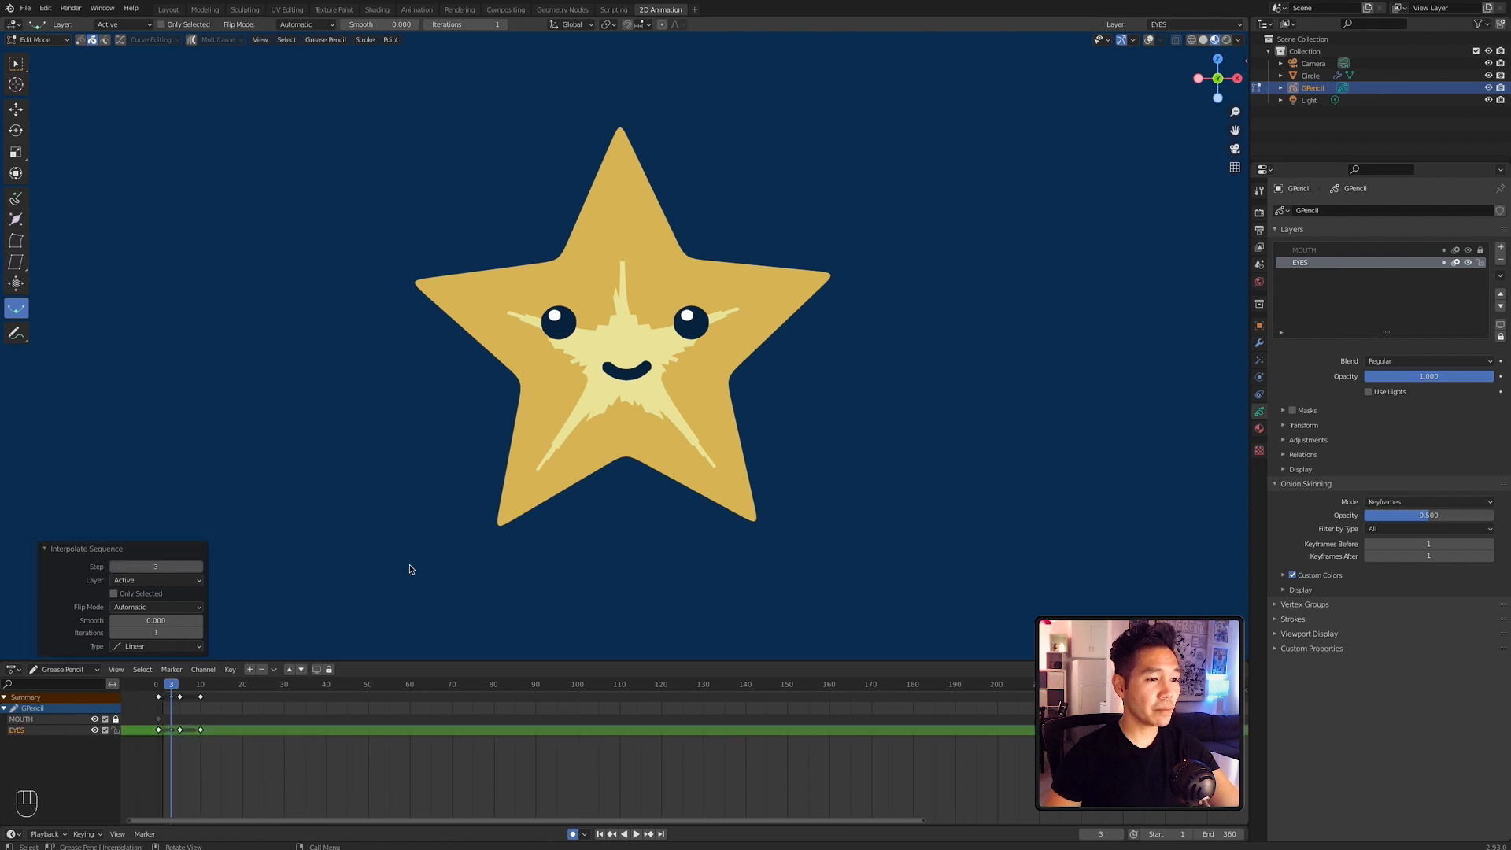
{"action": "left_click", "coordinate": [154, 687]}
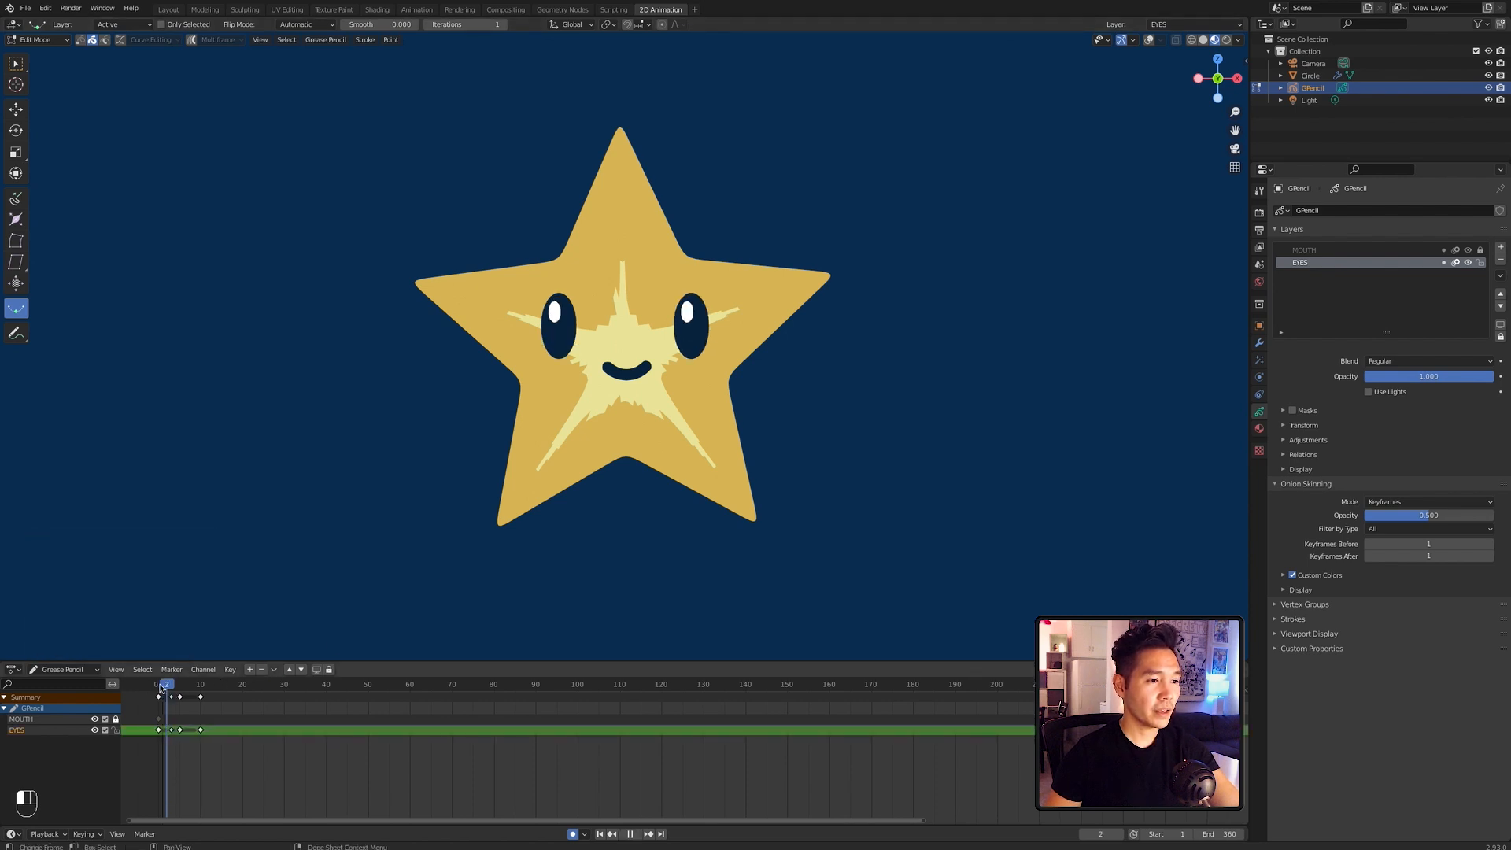
{"action": "key", "text": "space"}
{"action": "key", "text": "space"}
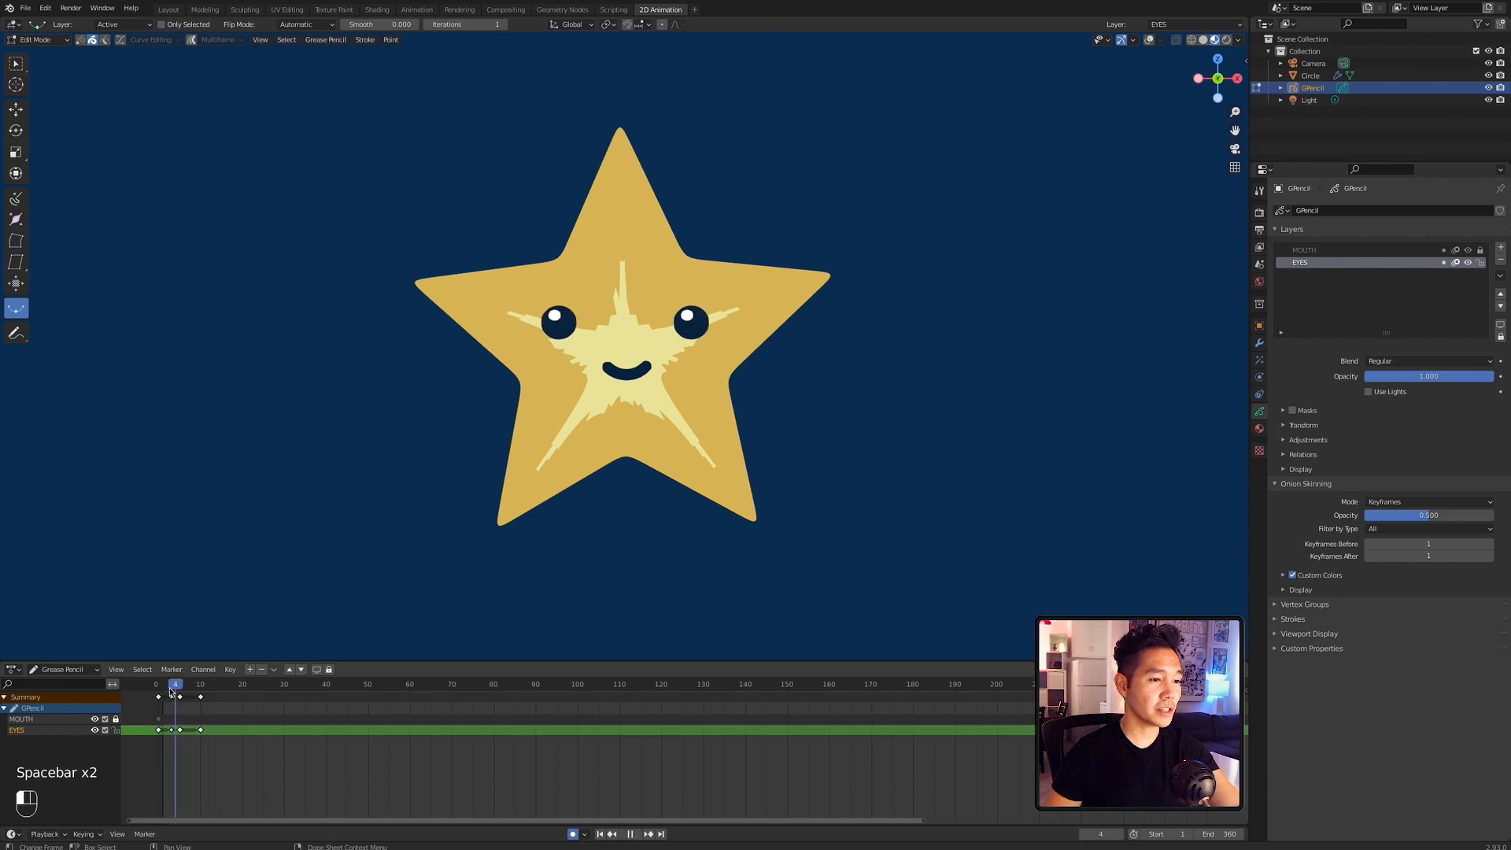
{"action": "left_click_drag", "start_coordinate": [158, 695], "coordinate": [180, 694]}
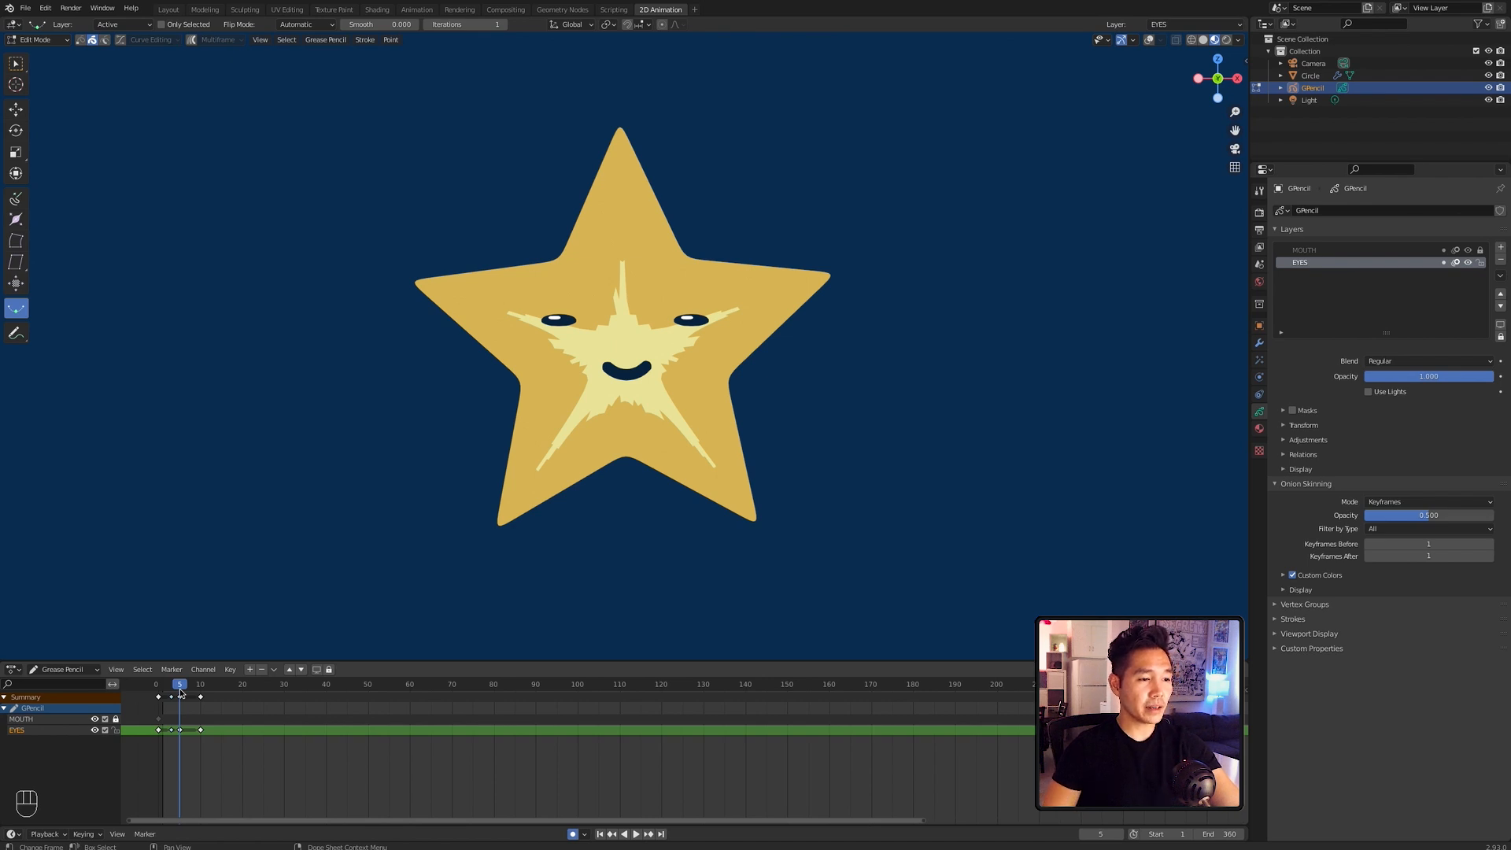
Step: Interpolate the eye-opening sequence between frames 5 and 10 and play back the whole blink
{"action": "left_click_drag", "start_coordinate": [181, 694], "coordinate": [193, 693]}
{"action": "key", "text": "shift+super+e"}
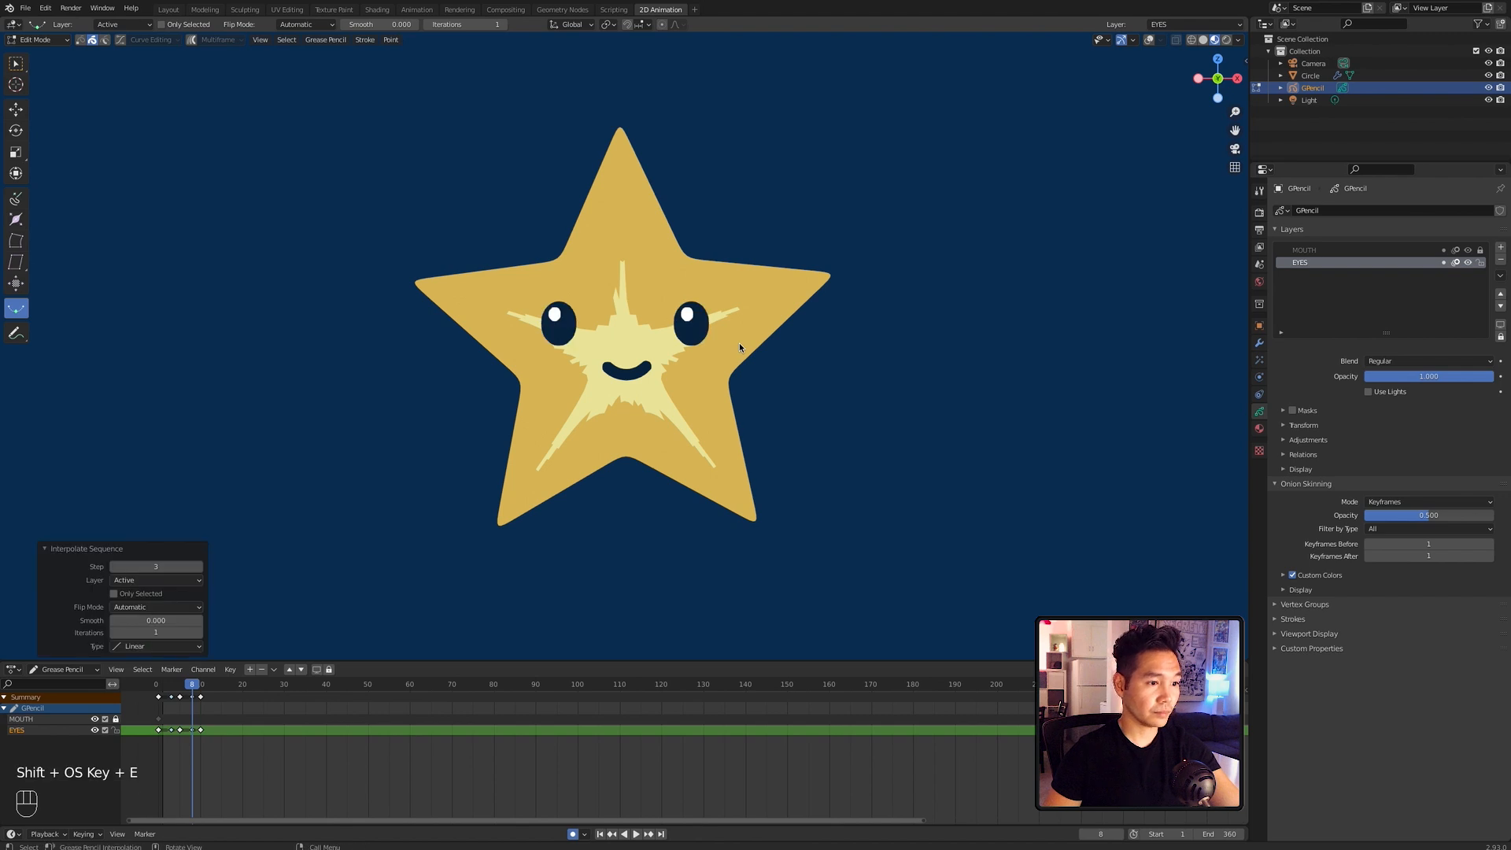
{"action": "key", "text": "space"}
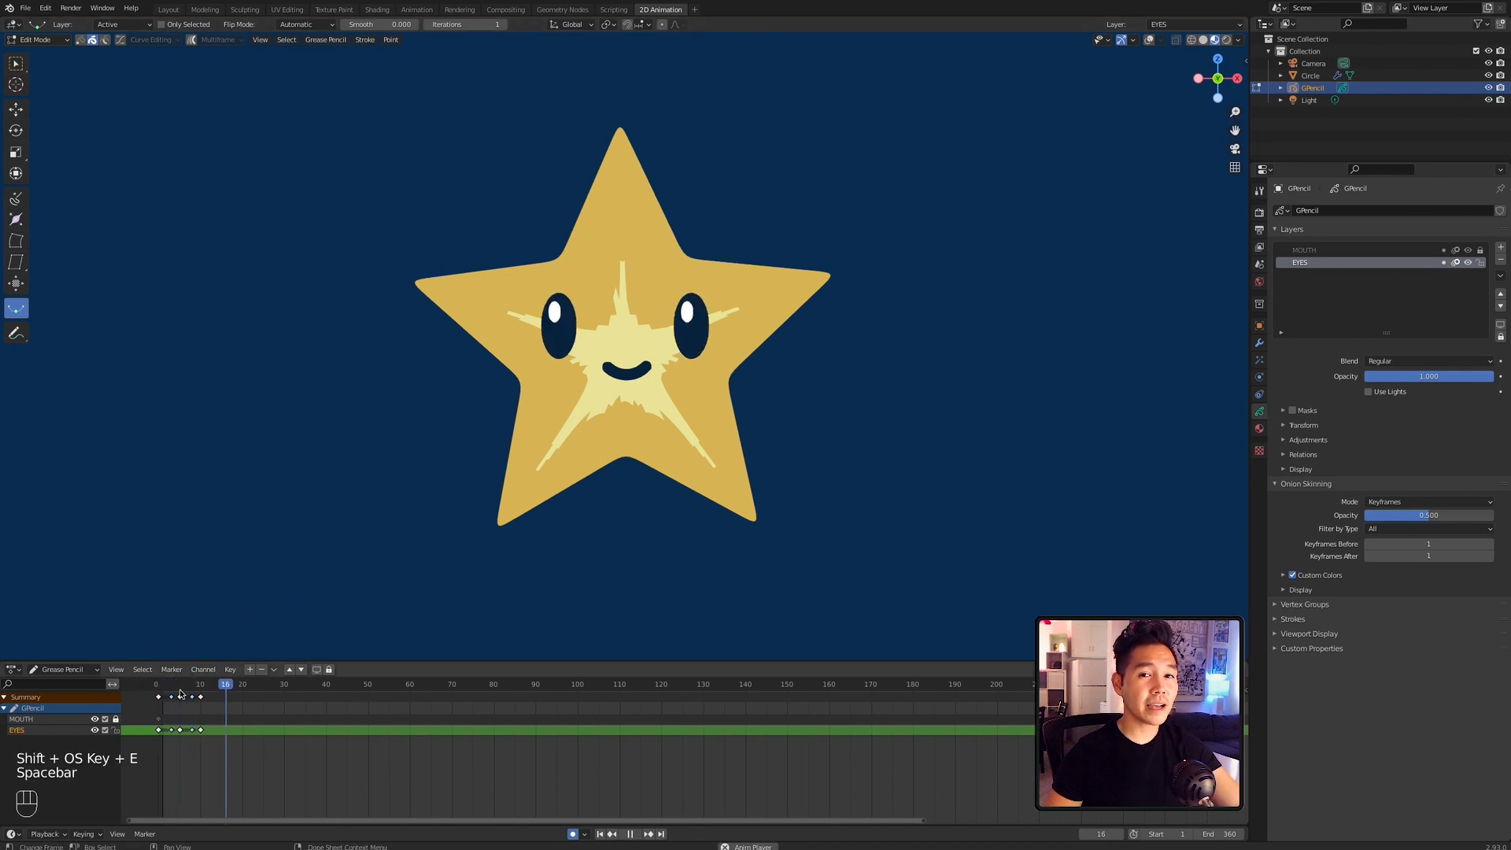
{"action": "key", "text": "space"}
{"action": "key", "text": "space"}
{"action": "key", "text": "space"}
Step: Add a Time Offset modifier to the face and enable a custom range from frame 0 to frame 30
{"action": "left_click", "coordinate": [1259, 343]}
{"action": "left_click", "coordinate": [1339, 211]}
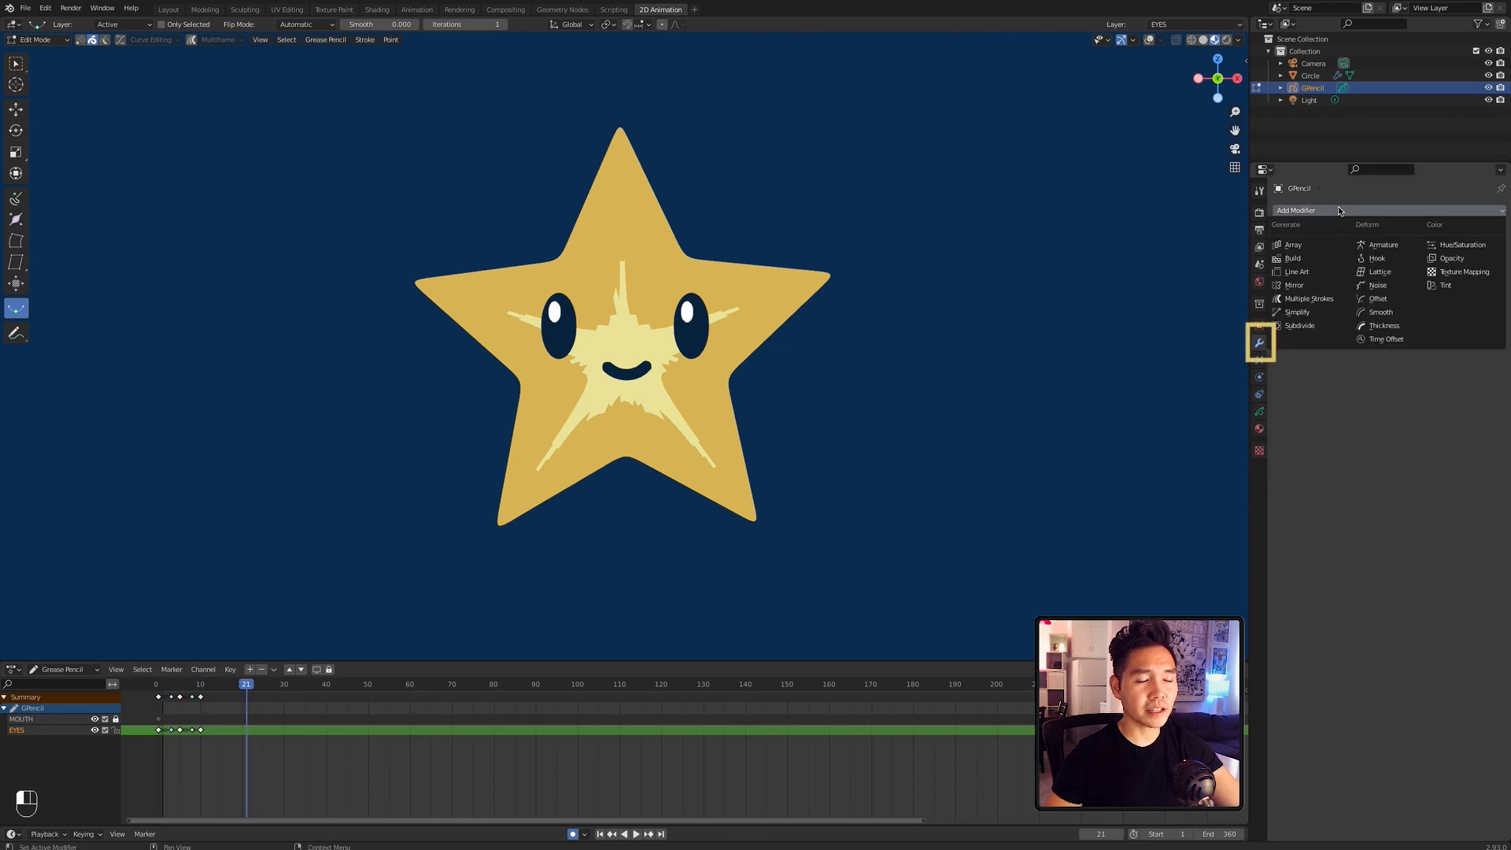
{"action": "left_click", "coordinate": [1385, 338]}
{"action": "left_click", "coordinate": [1295, 314]}
{"action": "left_click", "coordinate": [1286, 314]}
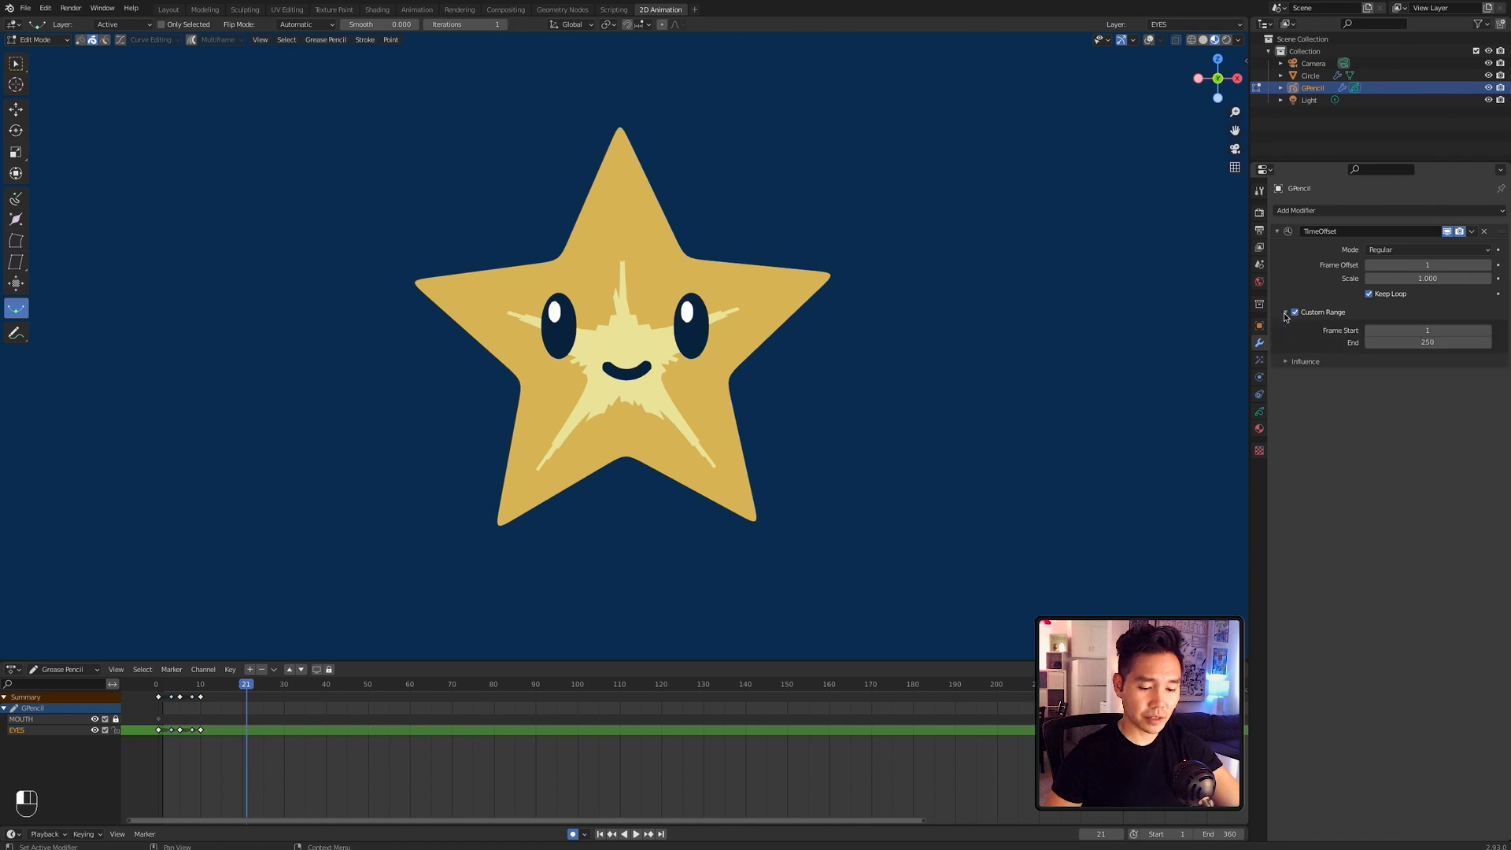
{"action": "left_click", "coordinate": [1416, 327]}
{"action": "type", "text": "0"}
{"action": "key", "text": "Tab"}
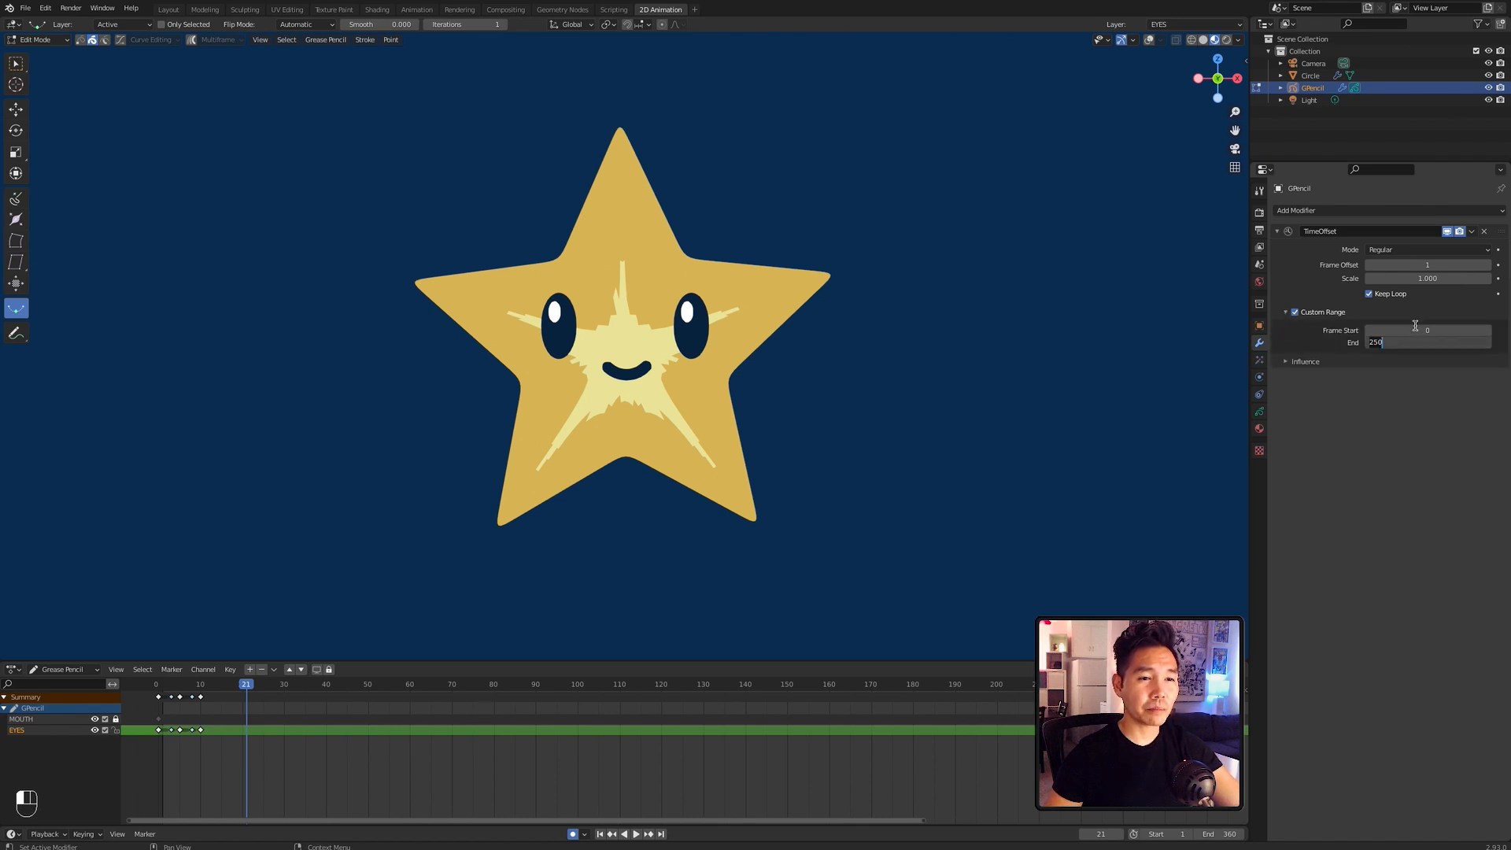
{"action": "type", "text": "30"}
{"action": "key", "text": "Return"}
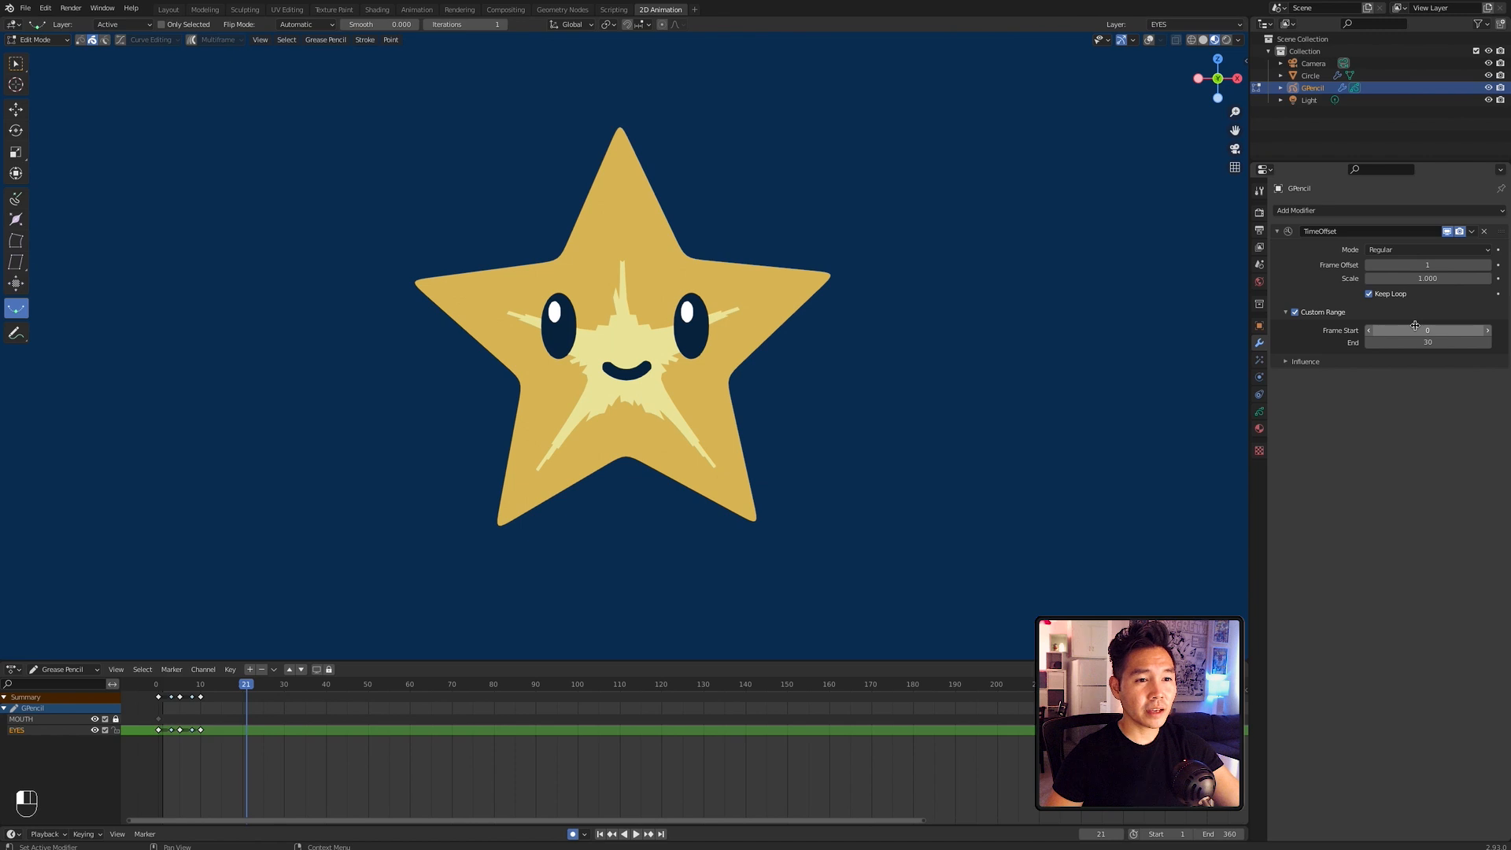
Step: Limit the Time Offset modifier to the EYES layer and play back the looping blink in Object Mode
{"action": "left_click", "coordinate": [1421, 363]}
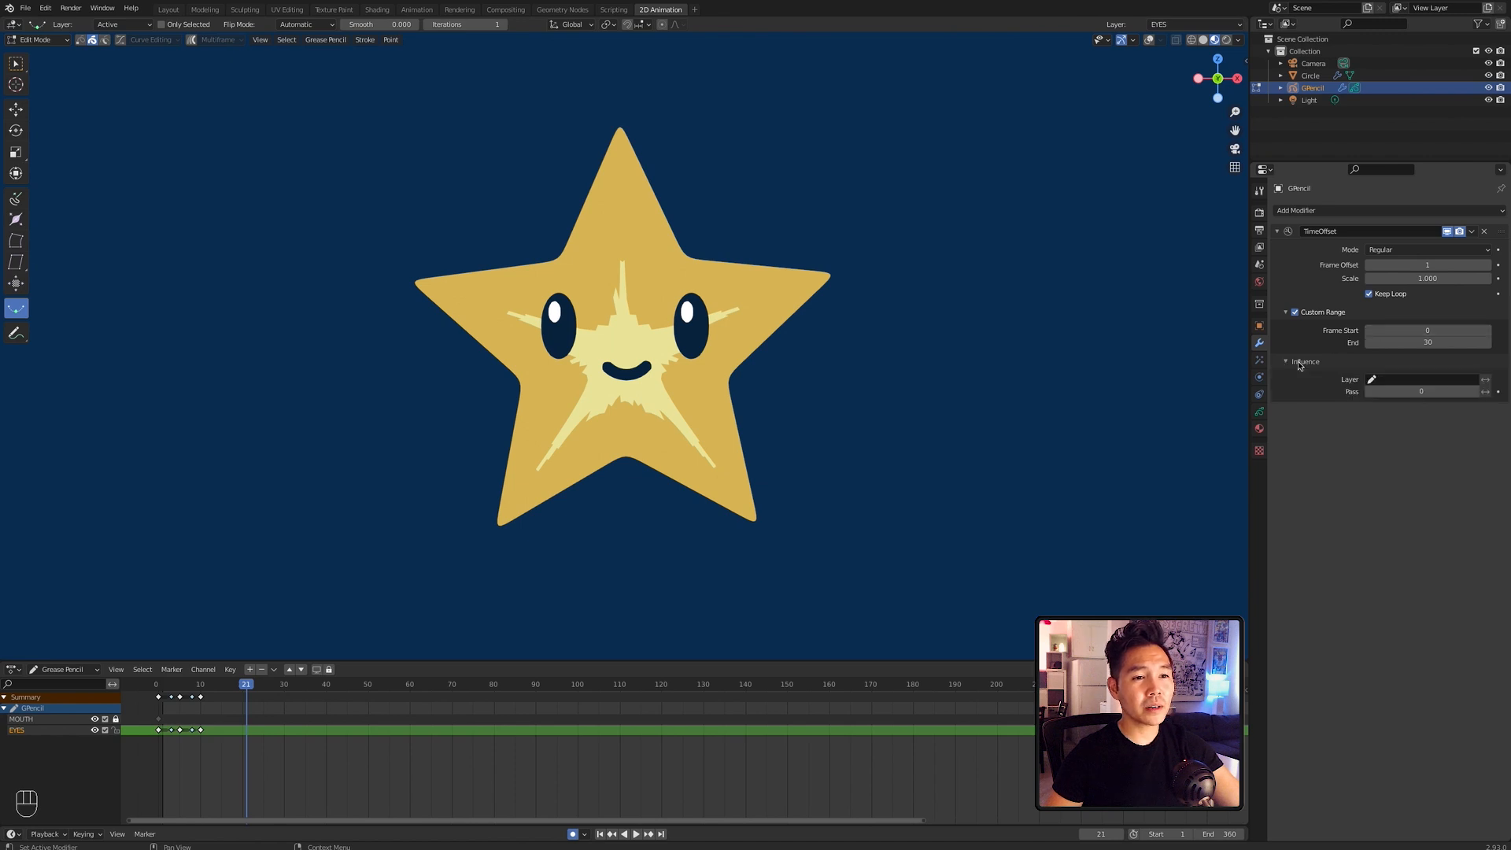
{"action": "left_click", "coordinate": [1420, 380]}
{"action": "left_click", "coordinate": [1415, 394]}
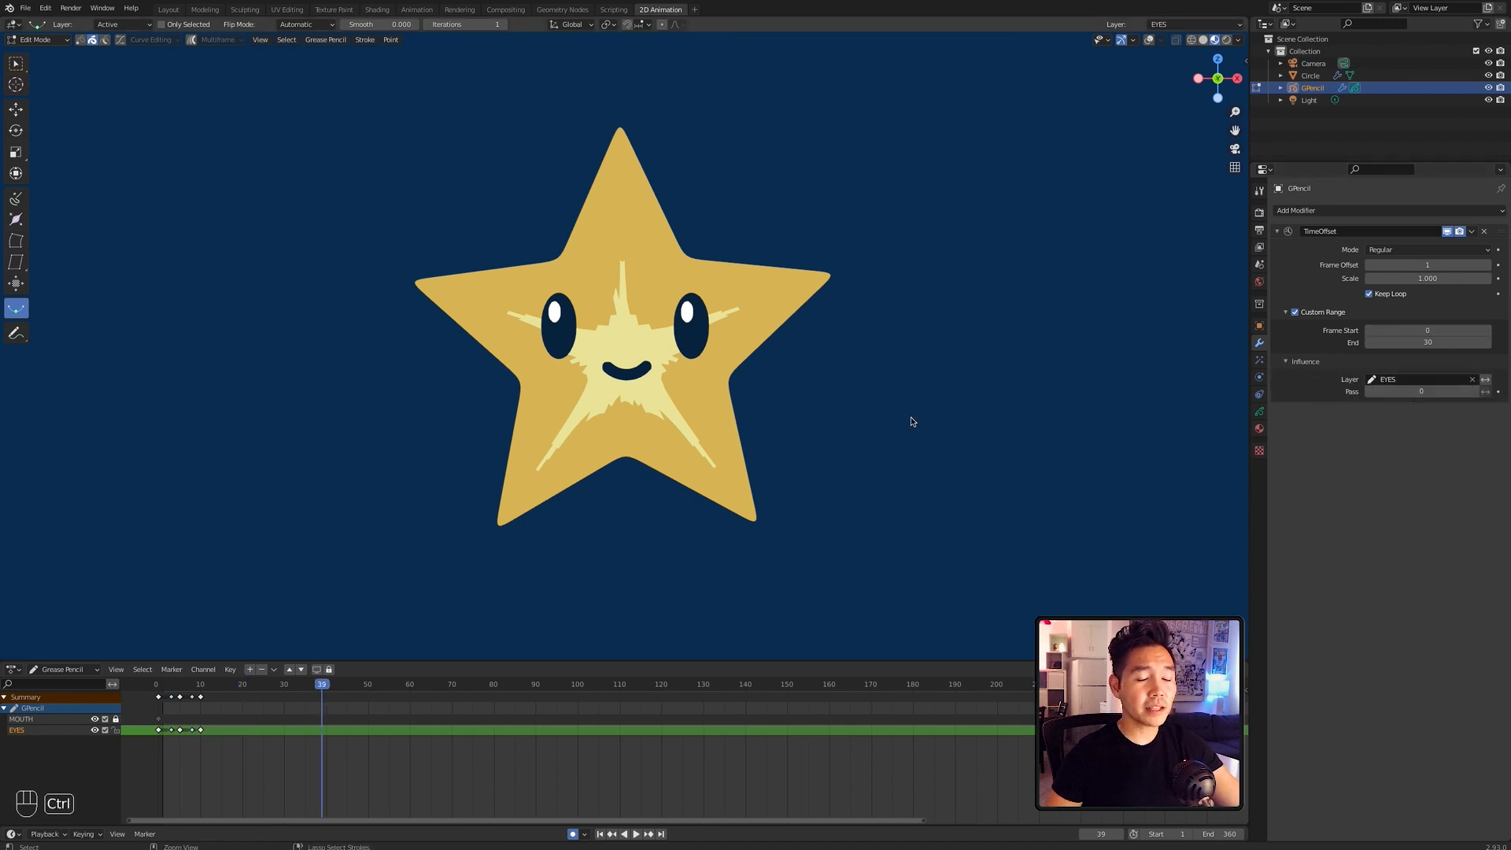
{"action": "key", "text": "ctrl+Tab"}
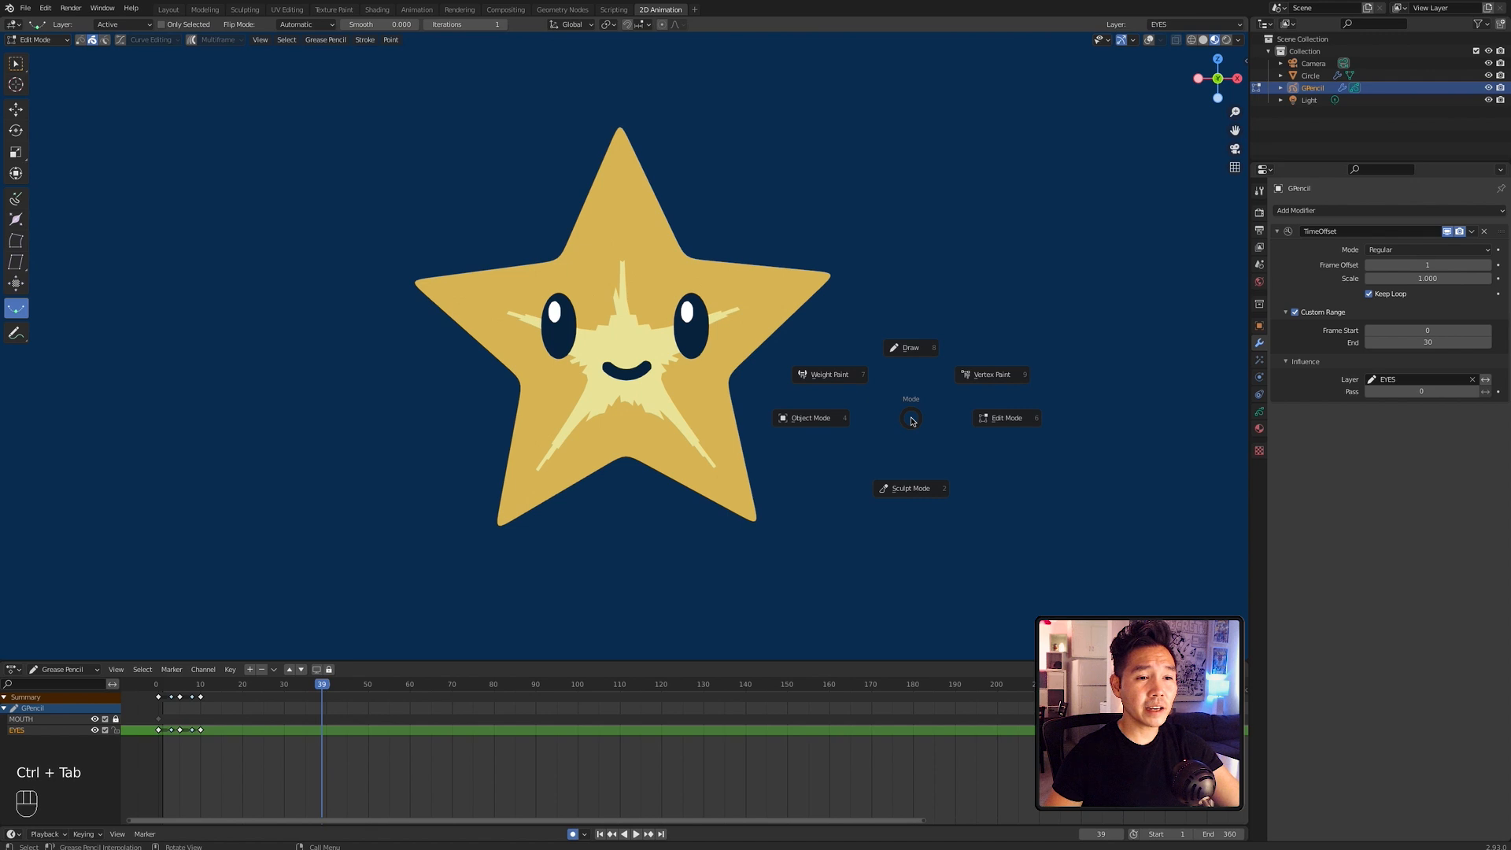
{"action": "left_click", "coordinate": [849, 430]}
{"action": "key", "text": "space"}
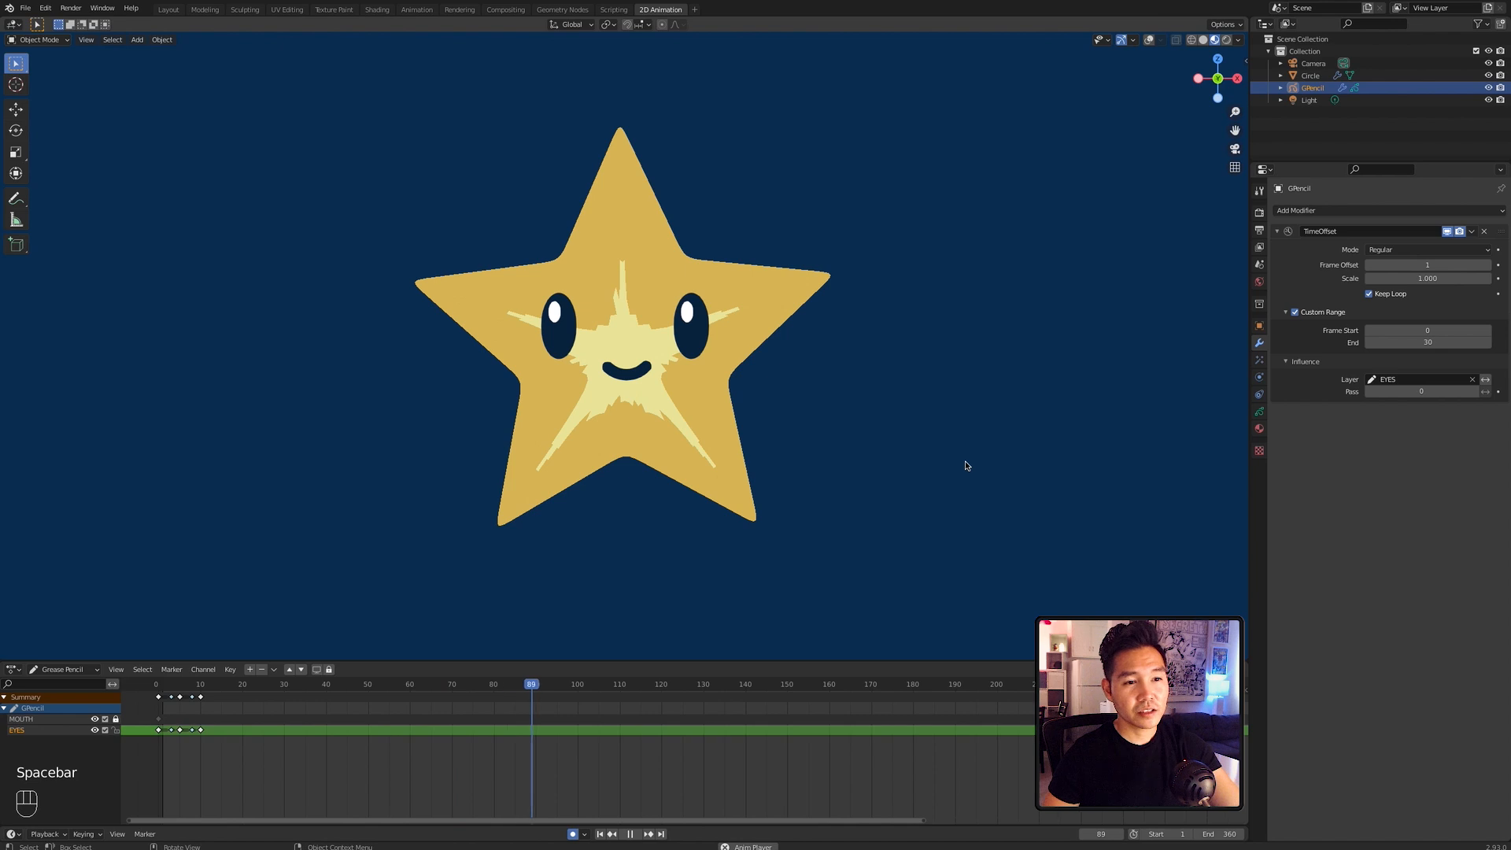
{"action": "key", "text": "space"}
{"action": "left_click", "coordinate": [146, 685]}
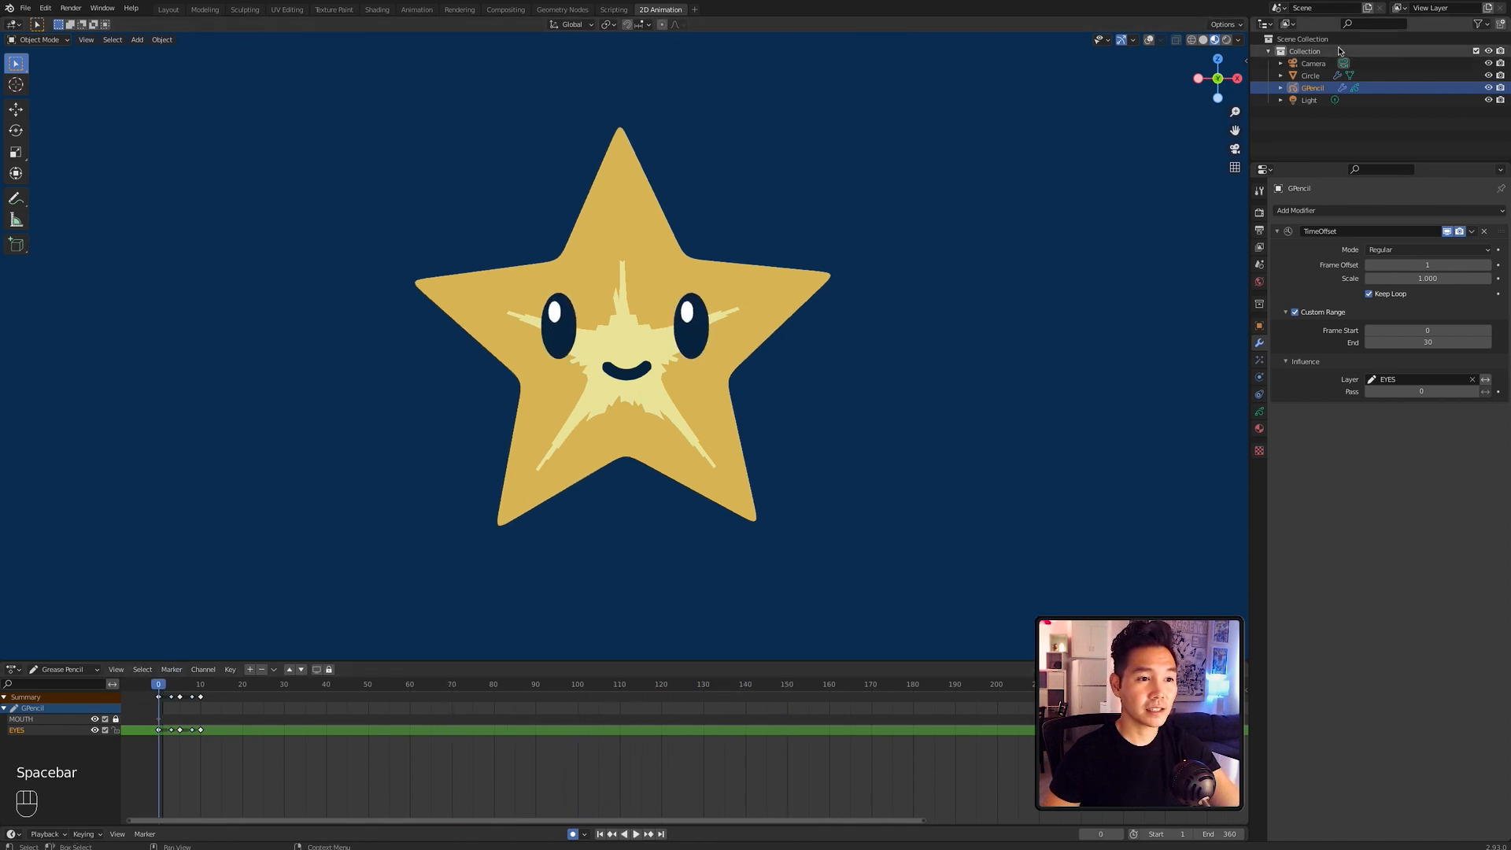
Step: Rename the Grease Pencil object FACE and save the file
{"action": "double_click", "coordinate": [1310, 87]}
{"action": "type", "text": "Rays"}
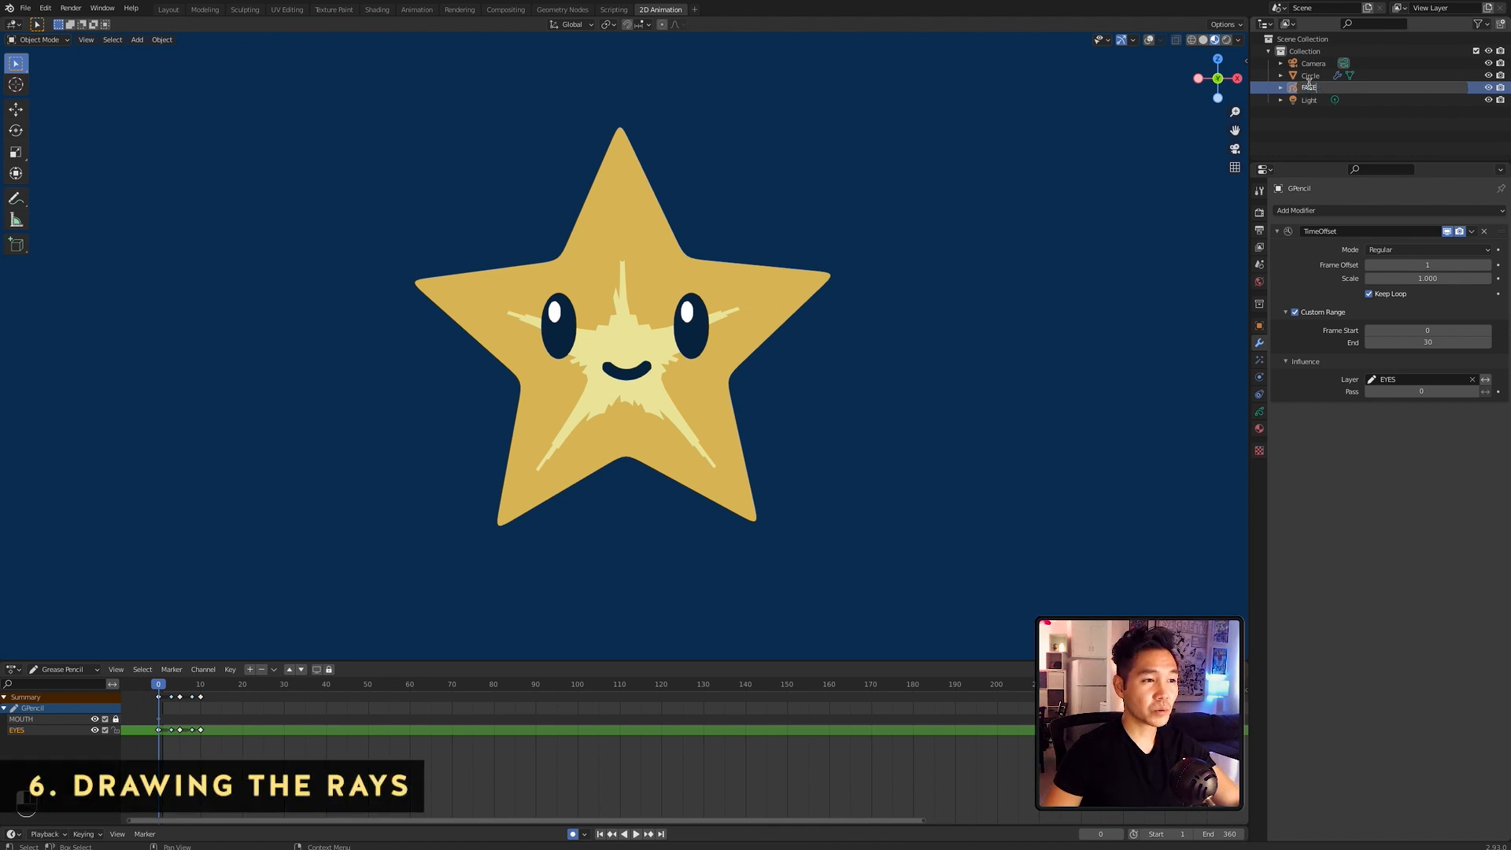
{"action": "key", "text": "Return"}
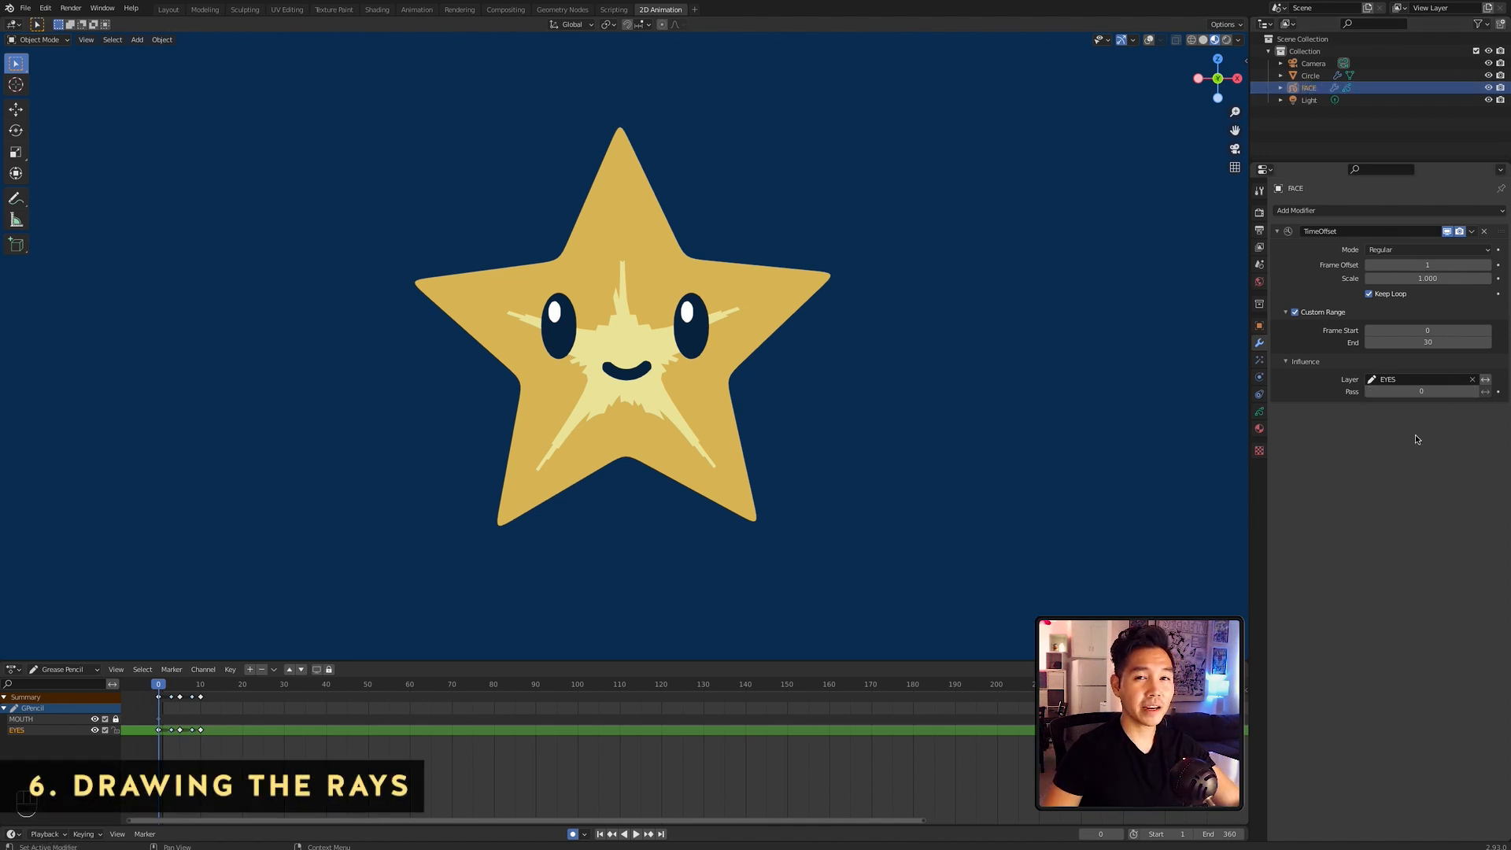
{"action": "key", "text": "super+s"}
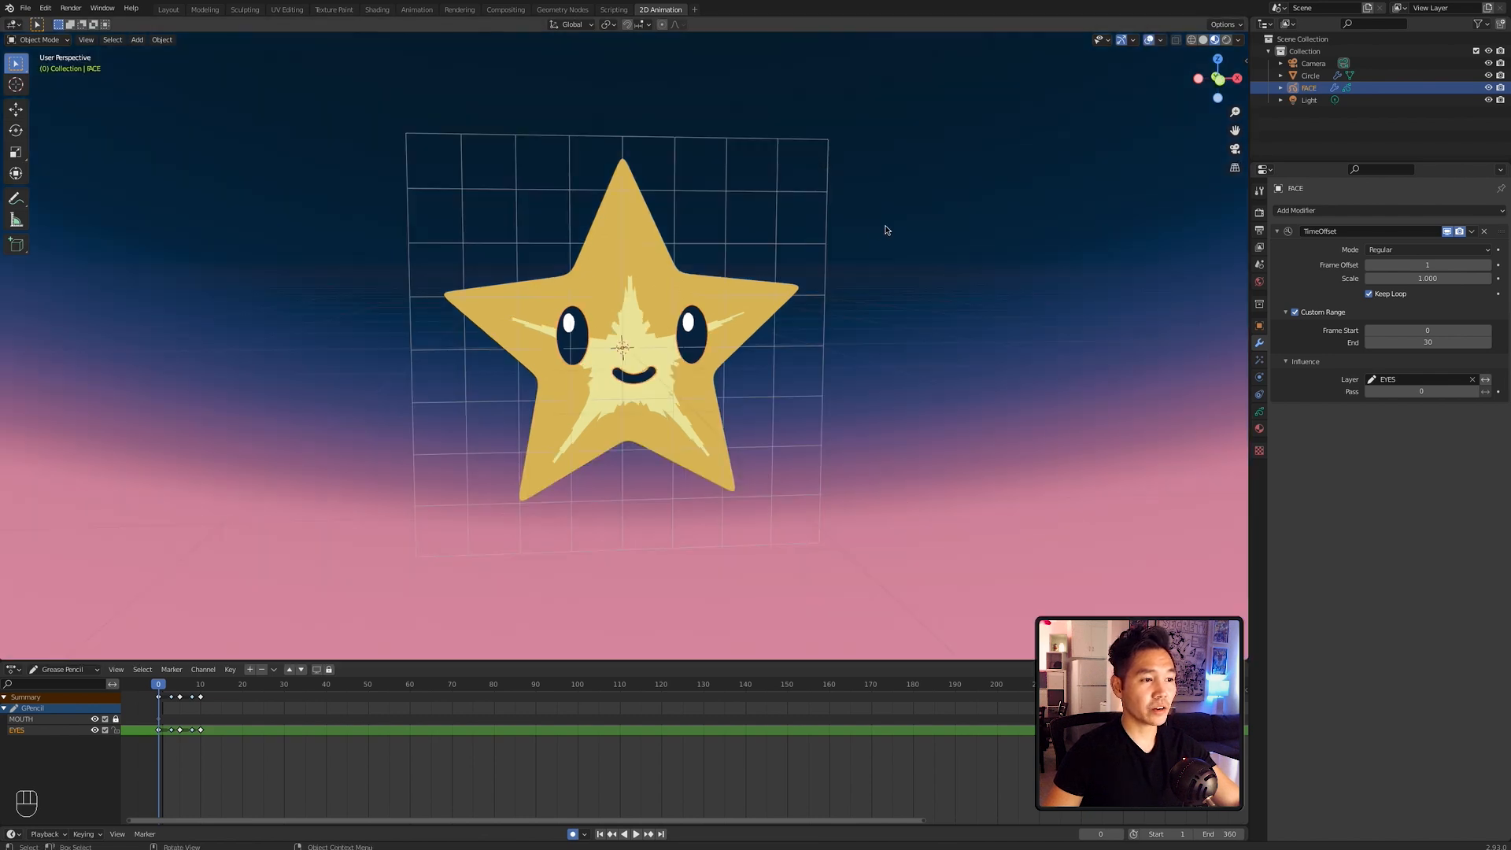
Step: Add a blank Grease Pencil object to the scene and name it RAYS
{"action": "key", "text": "shift+a"}
{"action": "mouse_move", "coordinate": [882, 387]}
{"action": "left_click", "coordinate": [978, 391]}
{"action": "double_click", "coordinate": [1312, 101]}
{"action": "type", "text": "RAYS"}
{"action": "key", "text": "Return"}
Step: Create a material named LIGHT YELLOW for the RAYS object and give its fill a light yellow base color
{"action": "left_click", "coordinate": [1260, 429]}
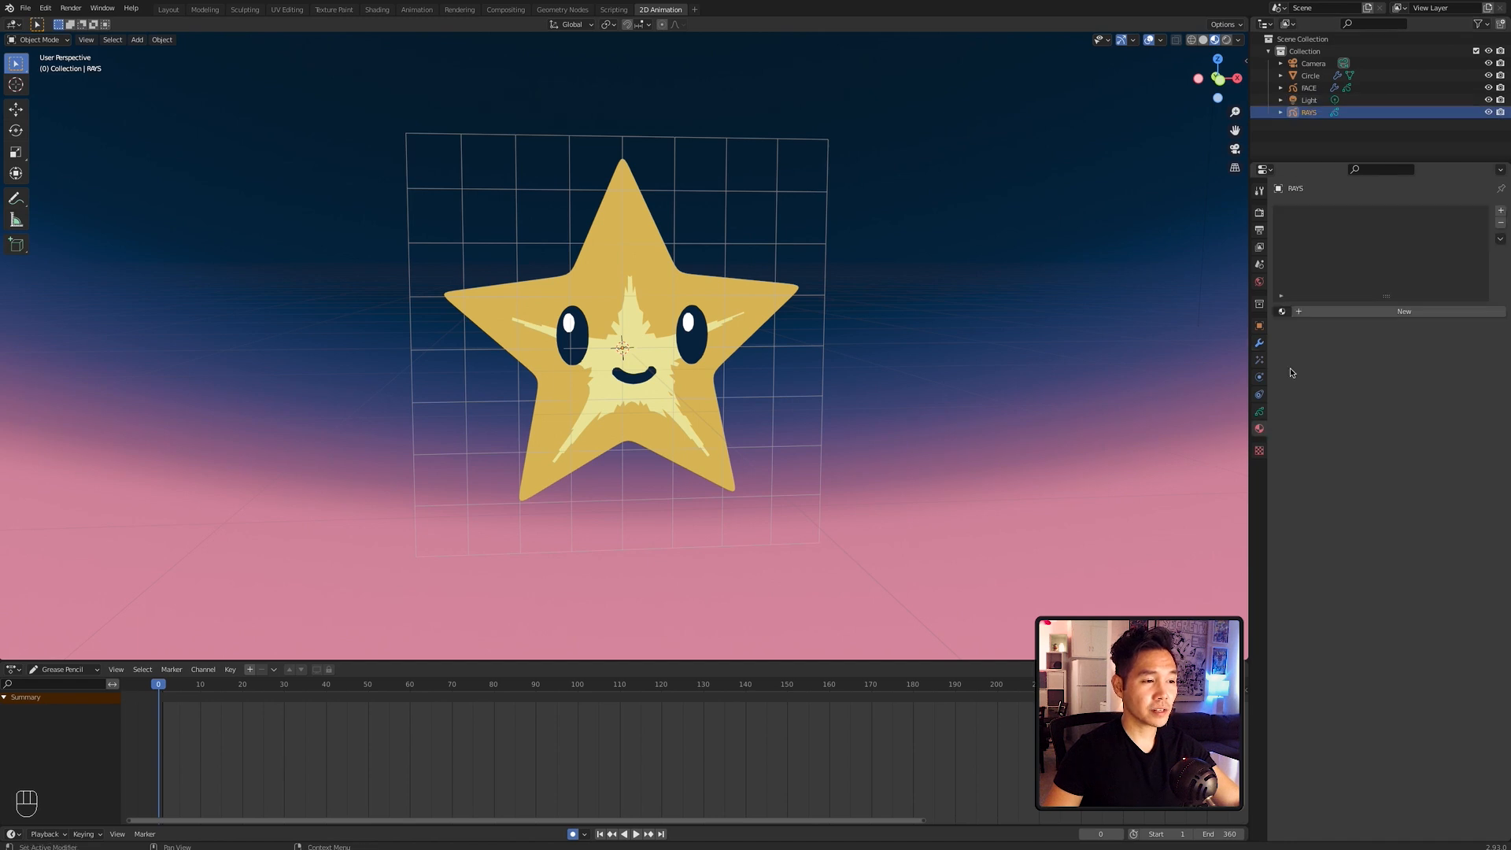
{"action": "left_click", "coordinate": [1375, 310]}
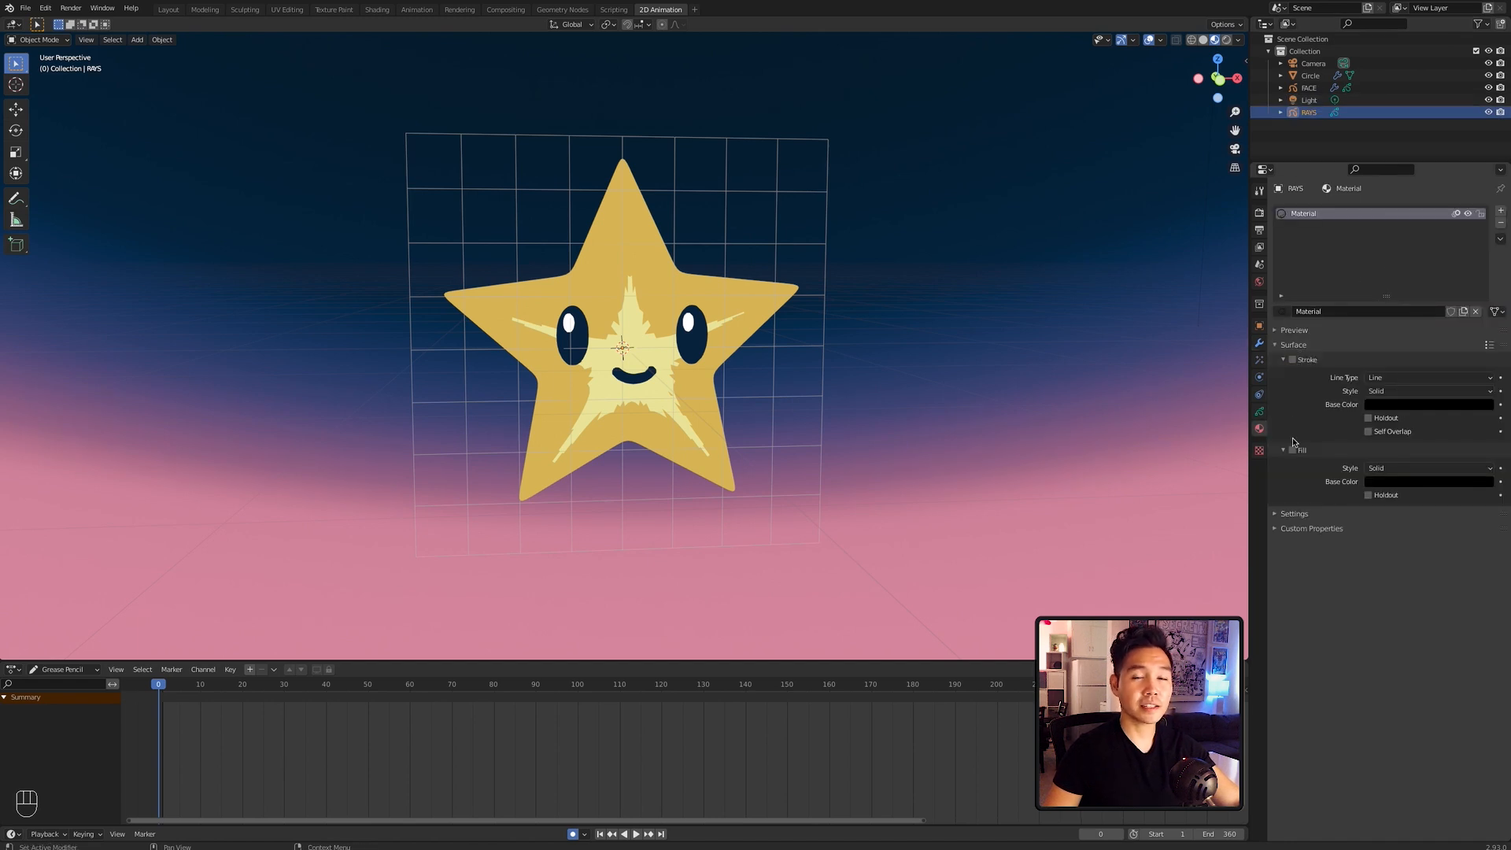
{"action": "double_click", "coordinate": [1373, 313]}
{"action": "type", "text": "LIGHT YELLOW"}
{"action": "key", "text": "Return"}
{"action": "left_click", "coordinate": [1444, 483]}
{"action": "left_click", "coordinate": [1486, 306]}
{"action": "left_click_drag", "start_coordinate": [1413, 360], "coordinate": [1416, 357]}
{"action": "key", "text": "super"}
Step: Add a layer named RAYS to the rays object and turn off Use Lights for it
{"action": "left_click", "coordinate": [1259, 412]}
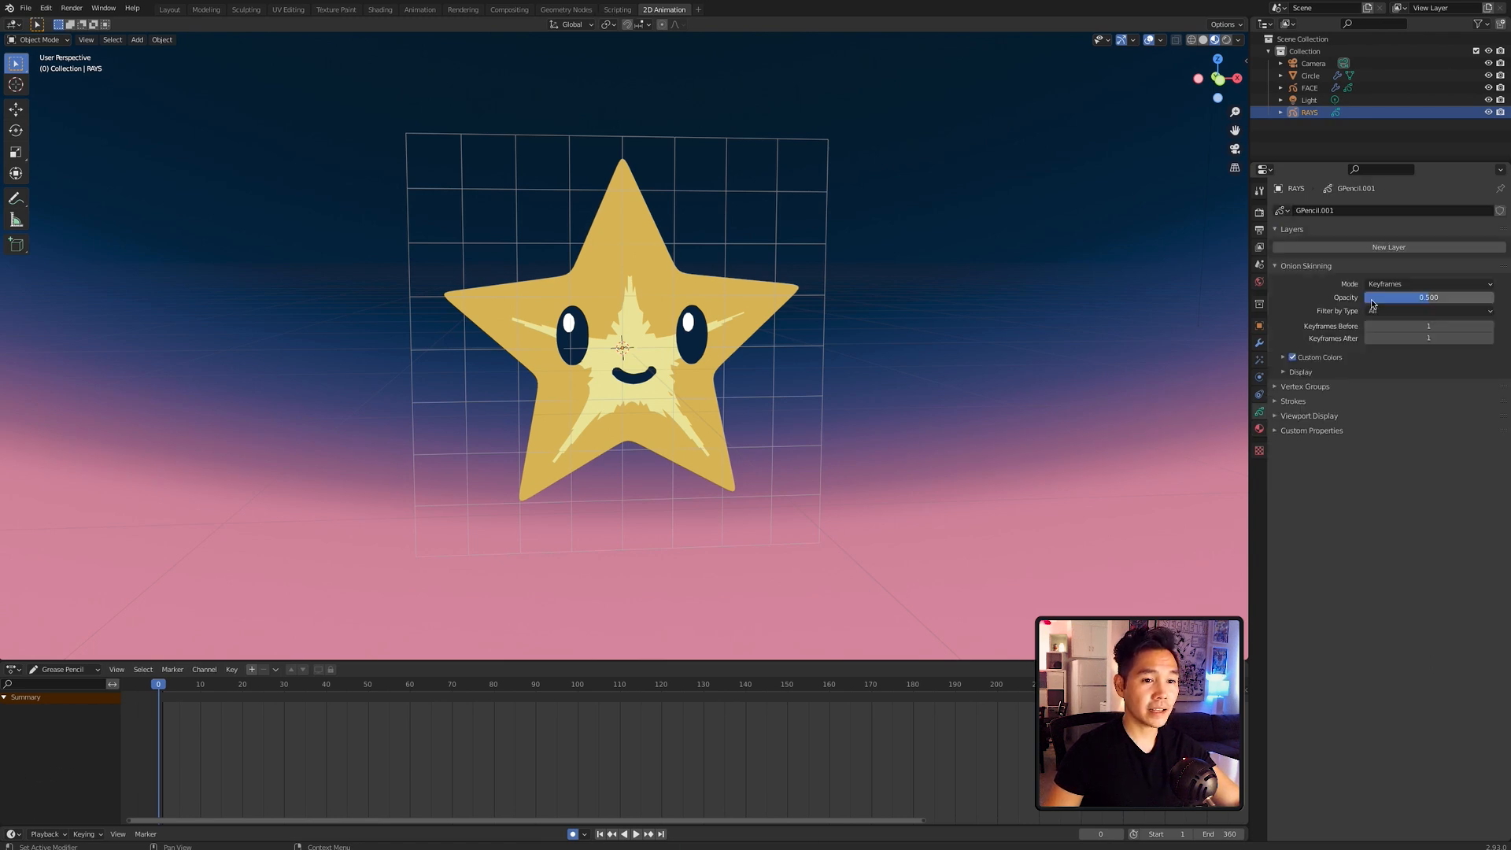
{"action": "left_click", "coordinate": [1414, 248]}
{"action": "left_click", "coordinate": [1368, 388]}
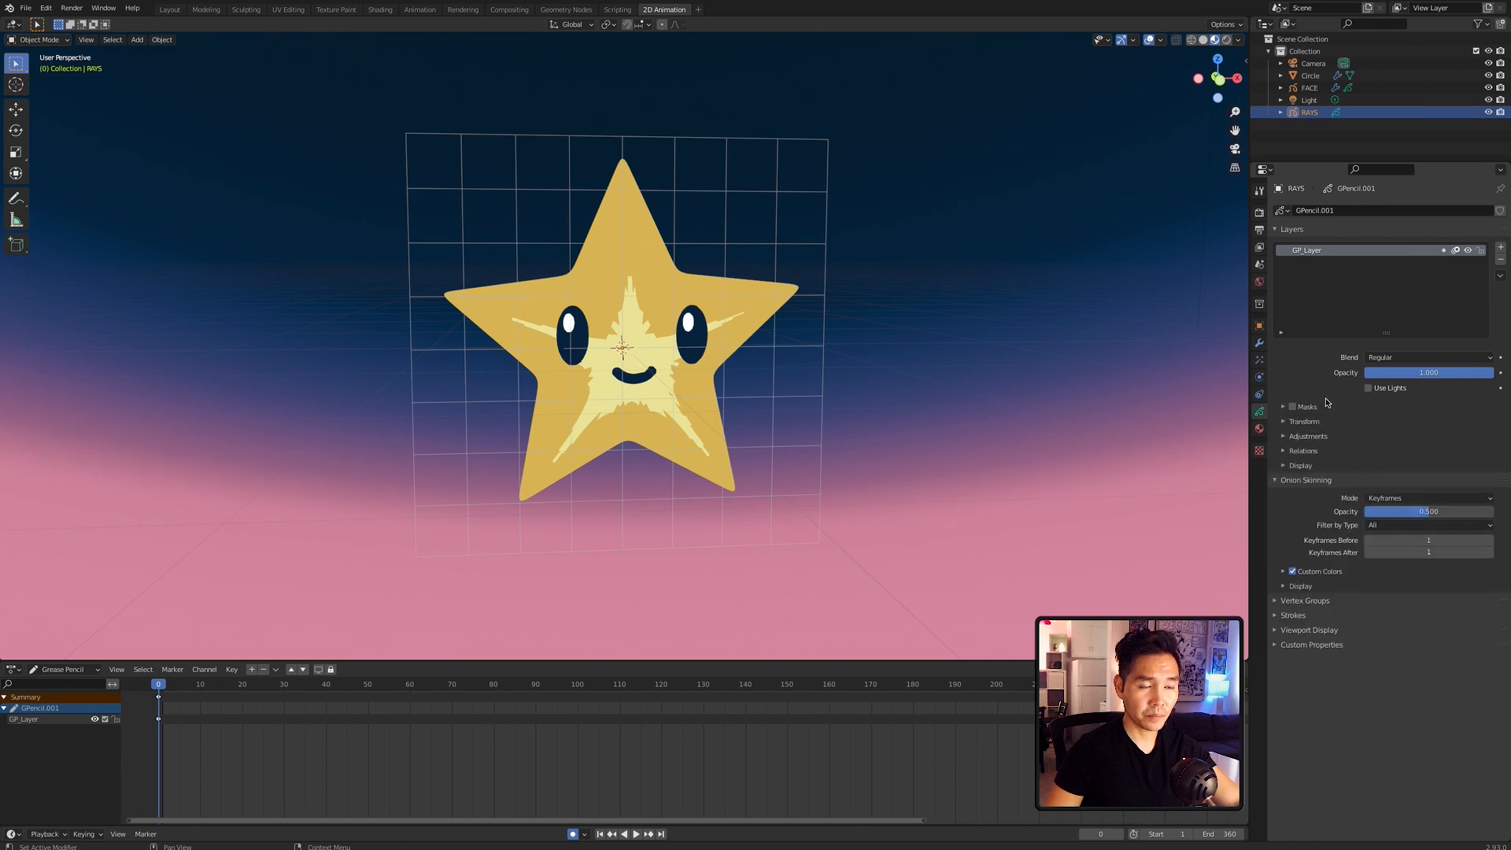
{"action": "double_click", "coordinate": [1315, 250]}
{"action": "type", "text": "RAYS"}
{"action": "key", "text": "Return"}
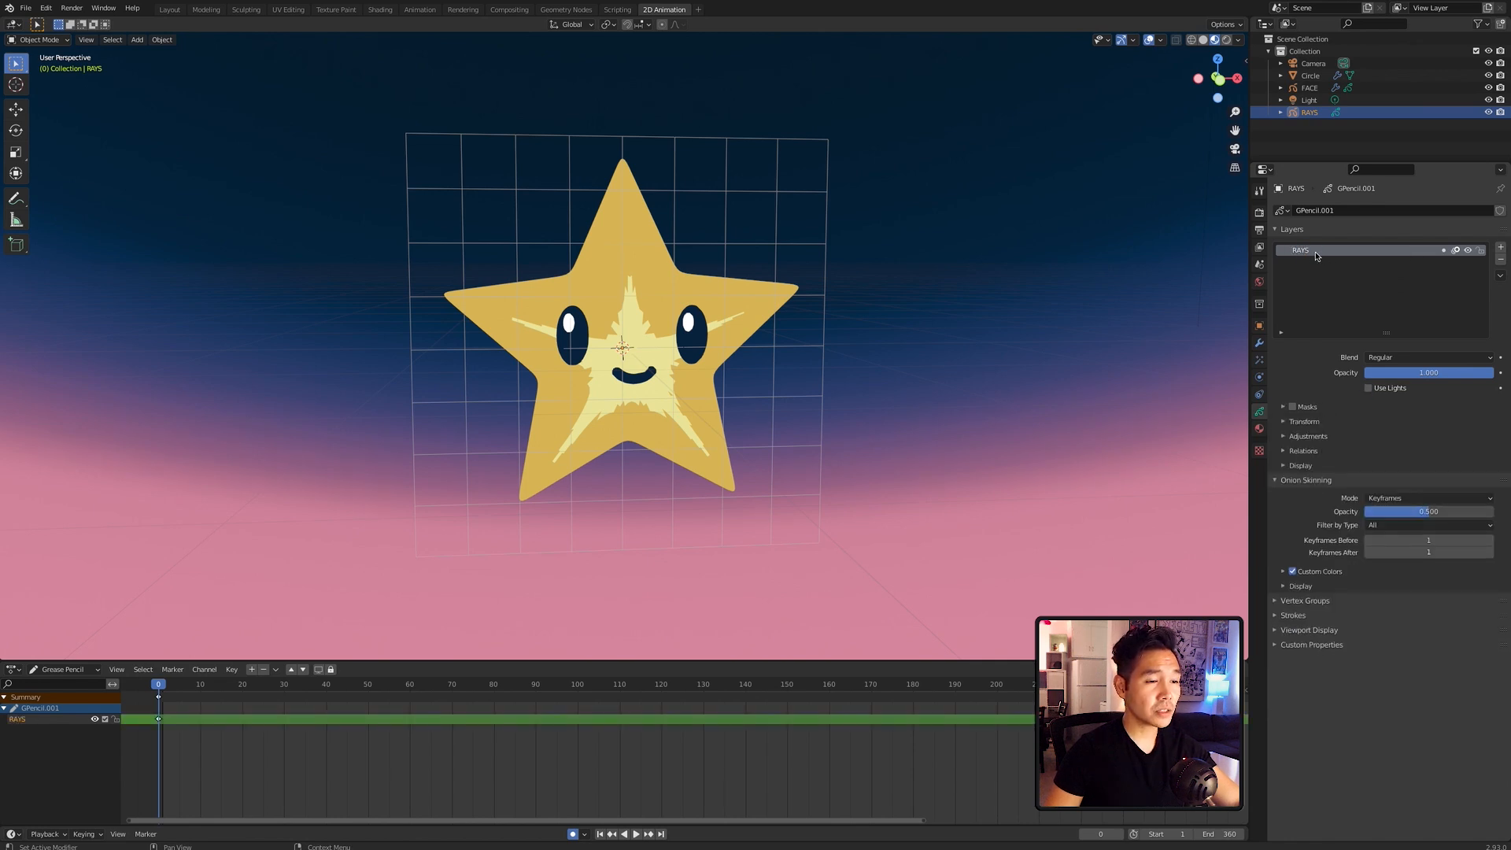
Step: Draw a tall filled rectangle over the star's upper-right area with the Box tool, in Draw mode from the front view
{"action": "left_click", "coordinate": [37, 39]}
{"action": "left_click", "coordinate": [39, 95]}
{"action": "key", "text": "KP_1"}
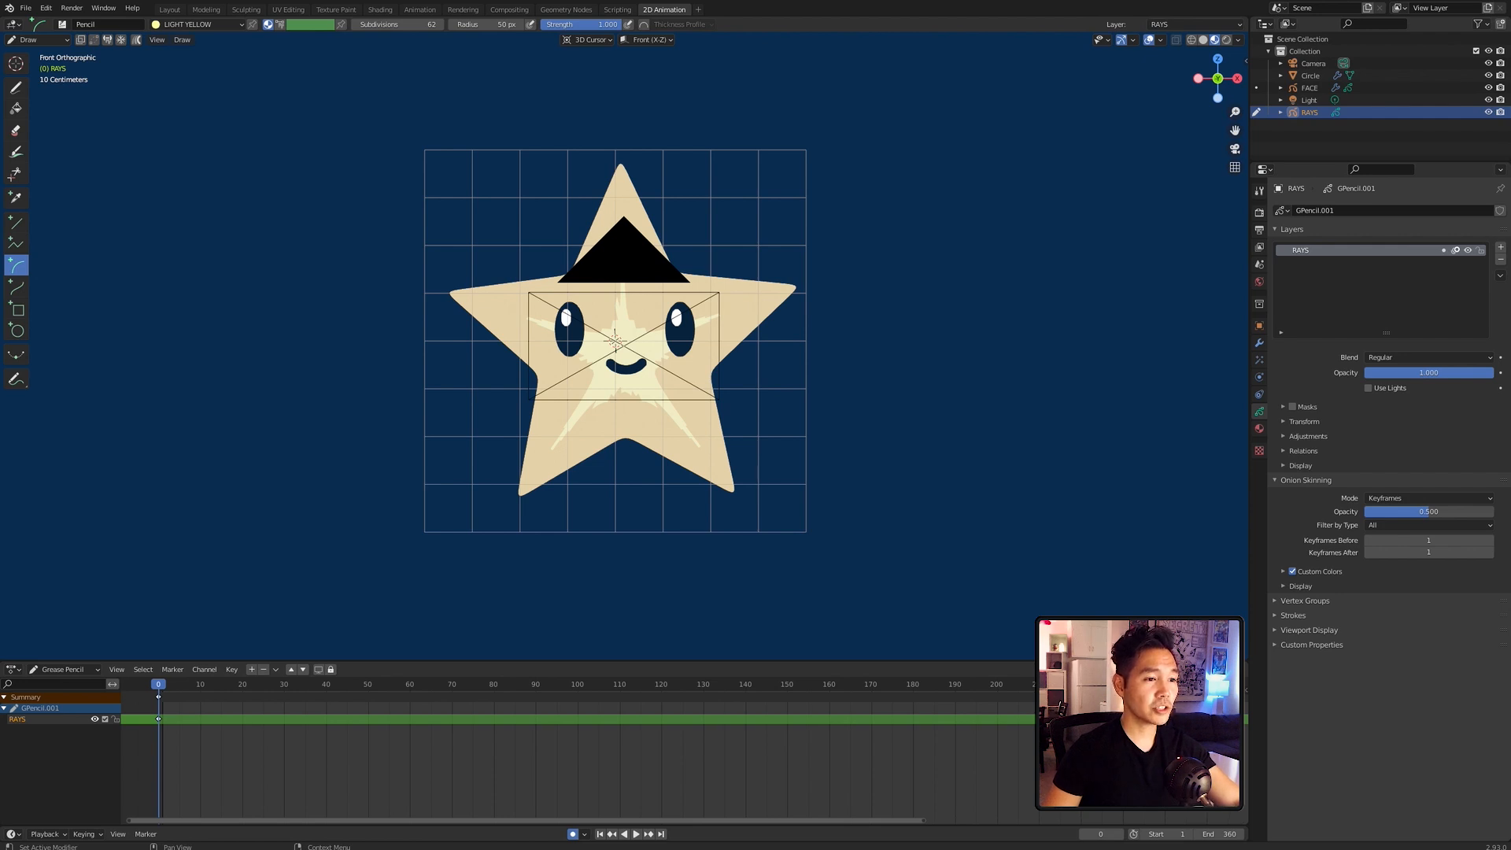
{"action": "scroll", "coordinate": [962, 443], "scroll_direction": "up", "scroll_amount": 2}
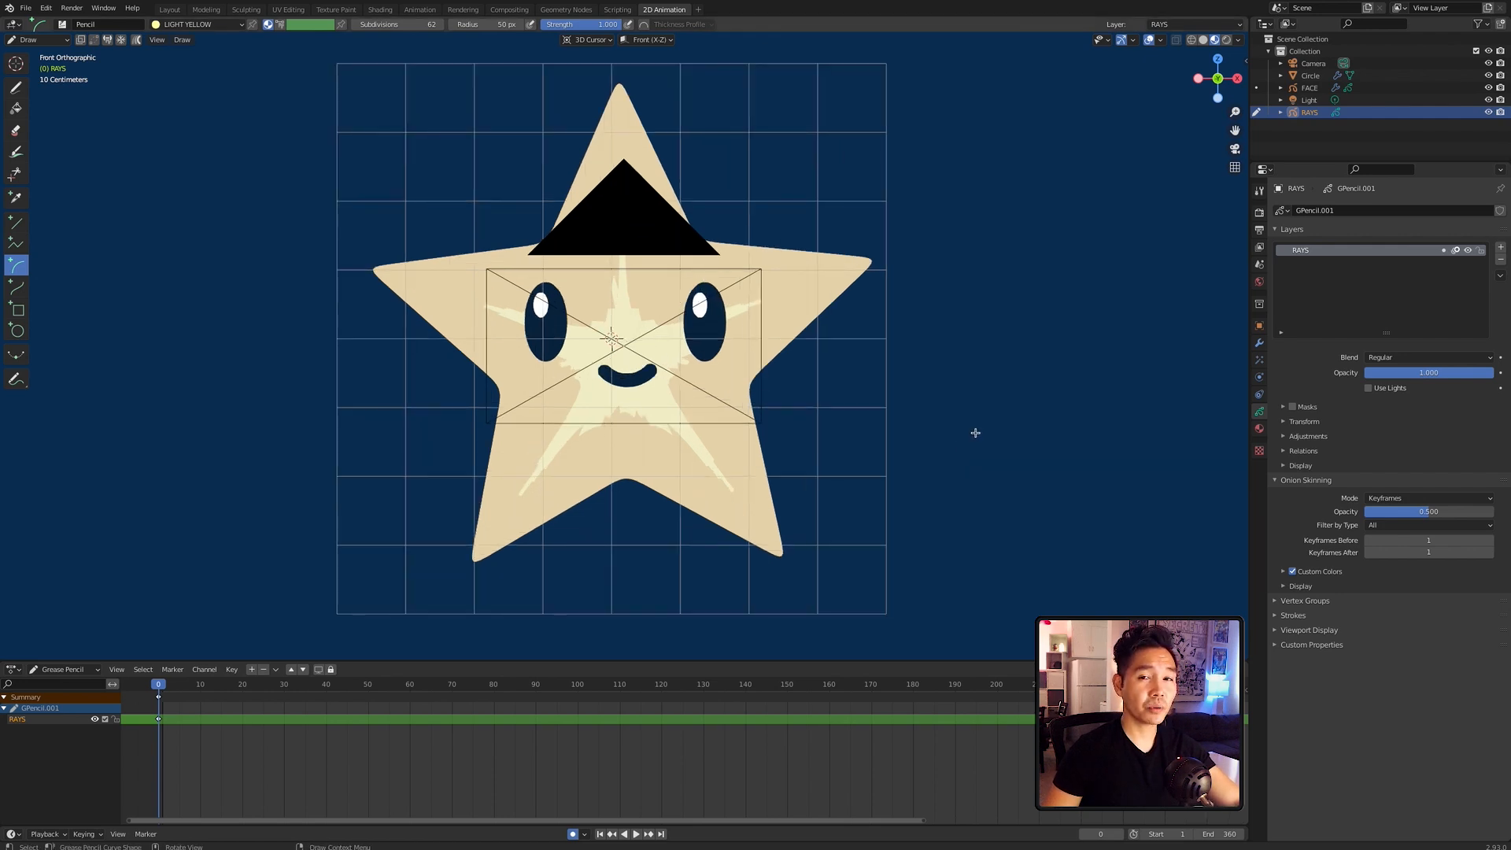
{"action": "left_click", "coordinate": [18, 310]}
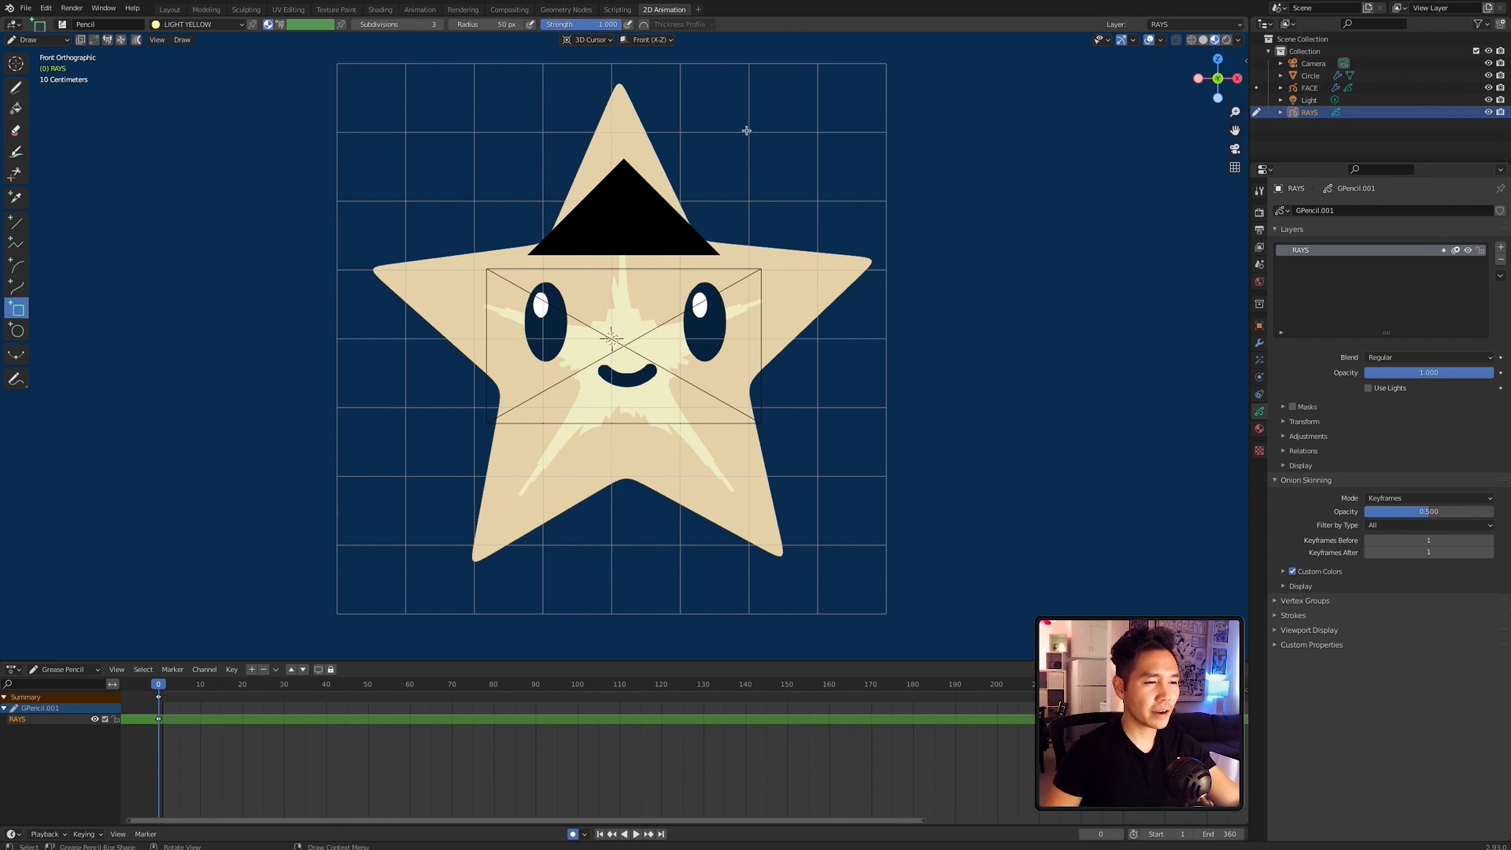
{"action": "left_click_drag", "start_coordinate": [772, 132], "coordinate": [886, 362]}
{"action": "key", "text": "Return"}
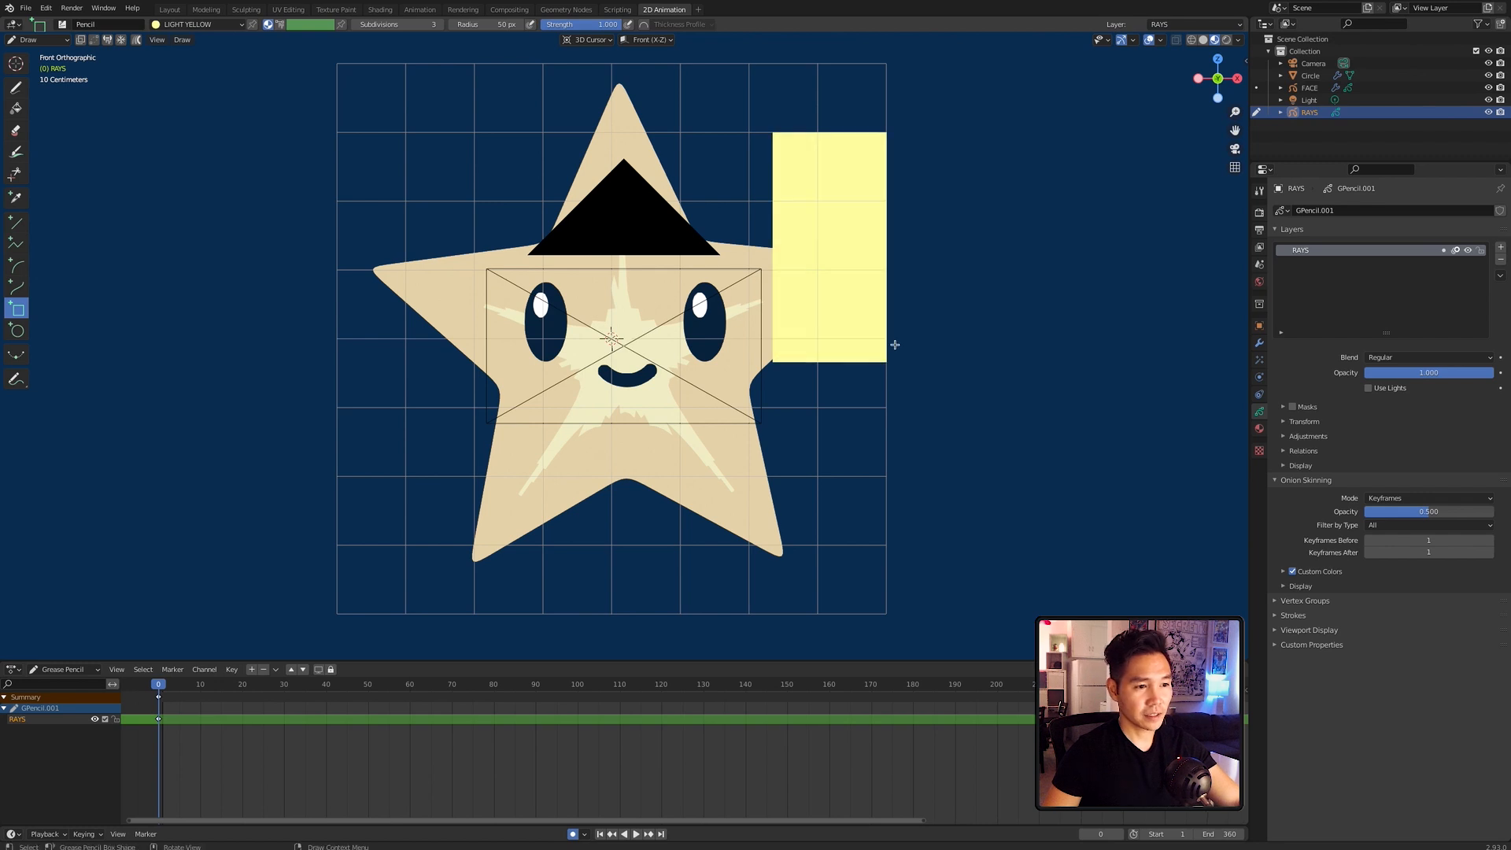
Step: Remove the intermediate points along the rectangle's two vertical sides in Edit Mode
{"action": "key", "text": "Tab"}
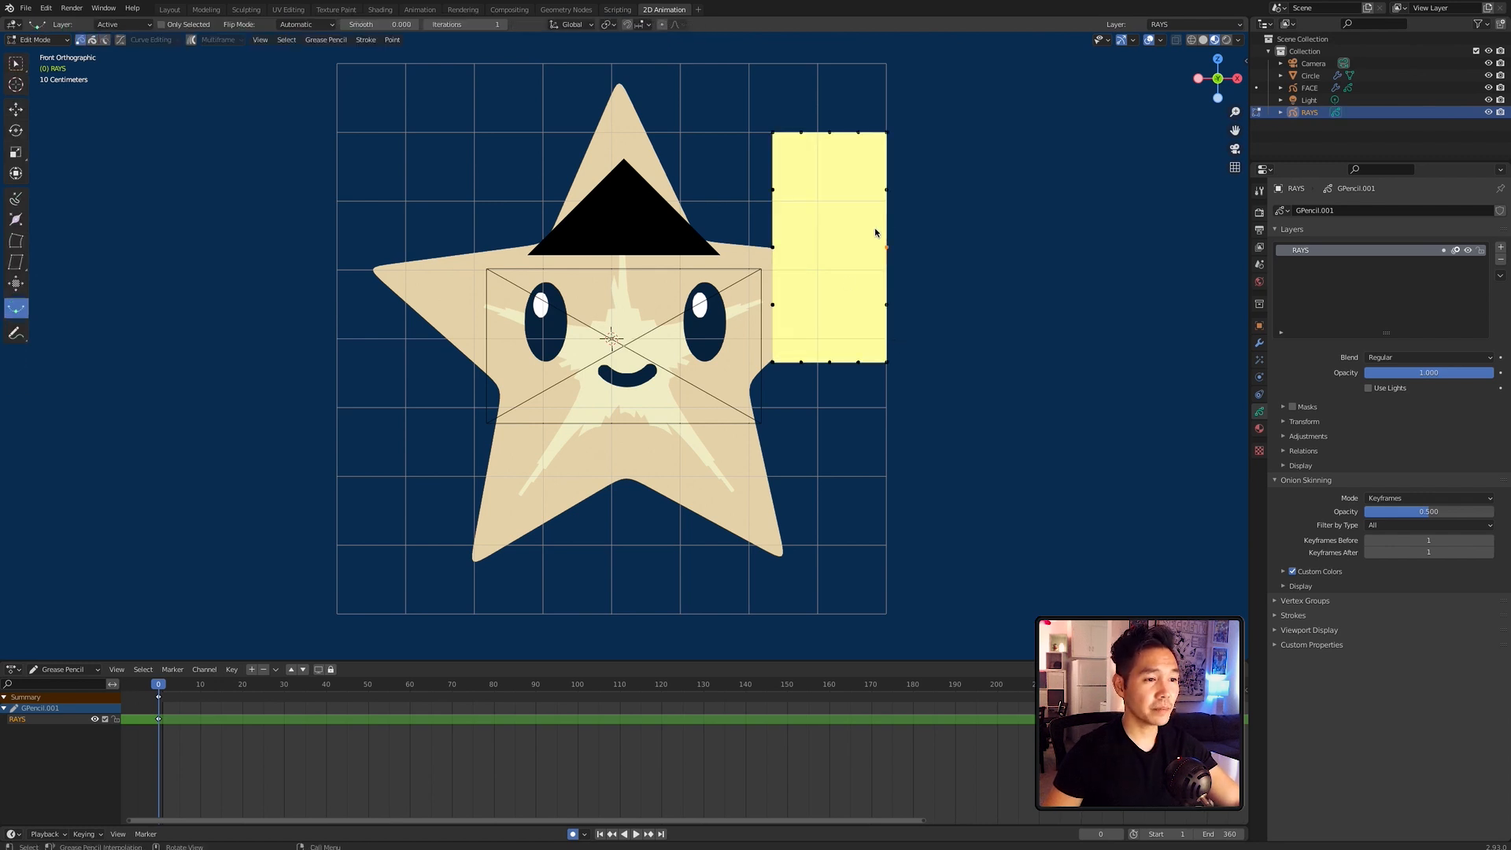
{"action": "key", "text": "ctrl+e"}
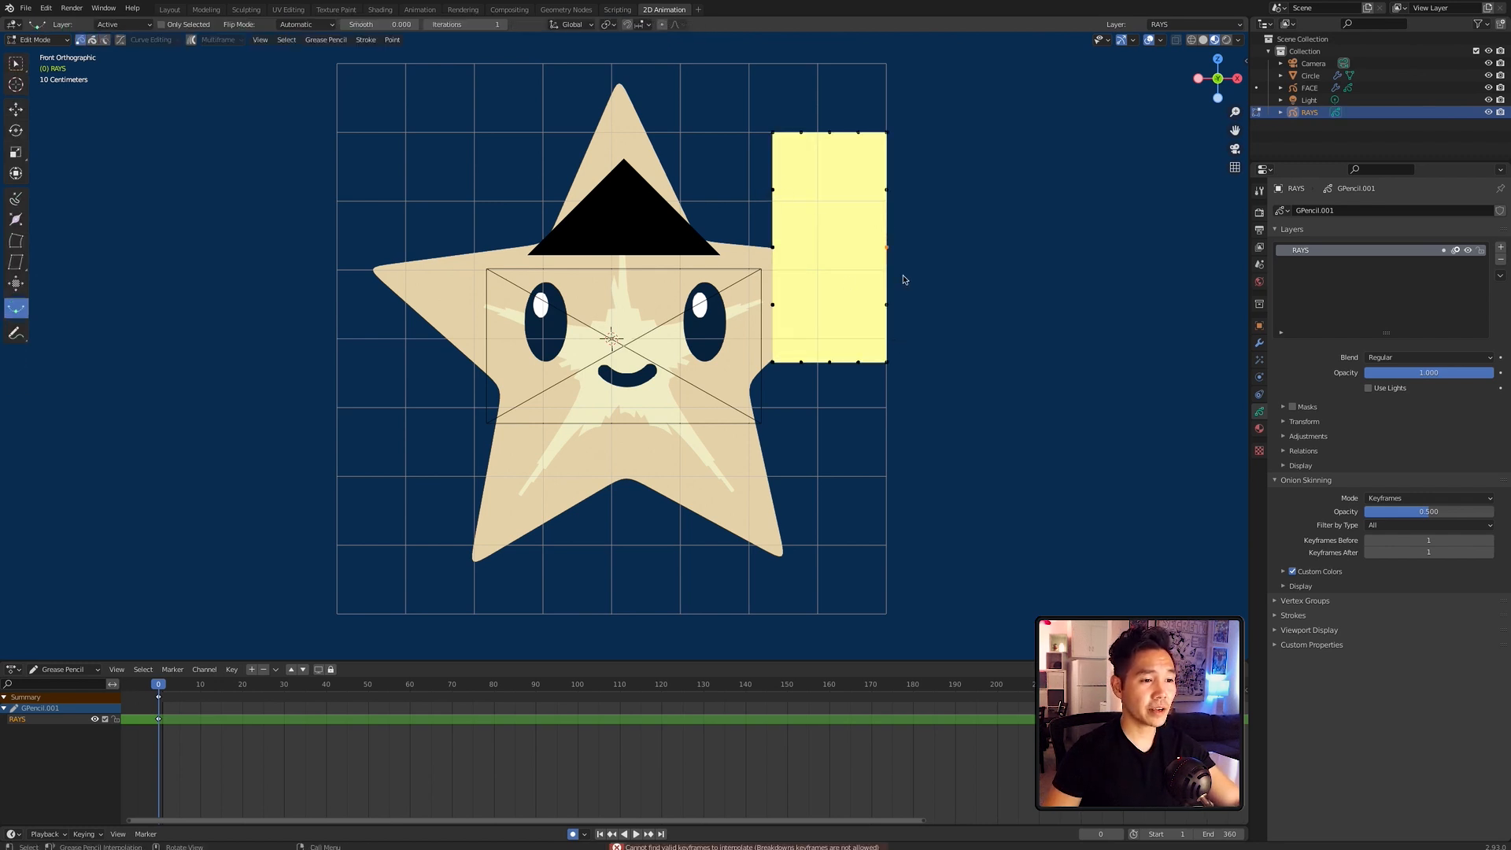
{"action": "key", "text": "shift+space"}
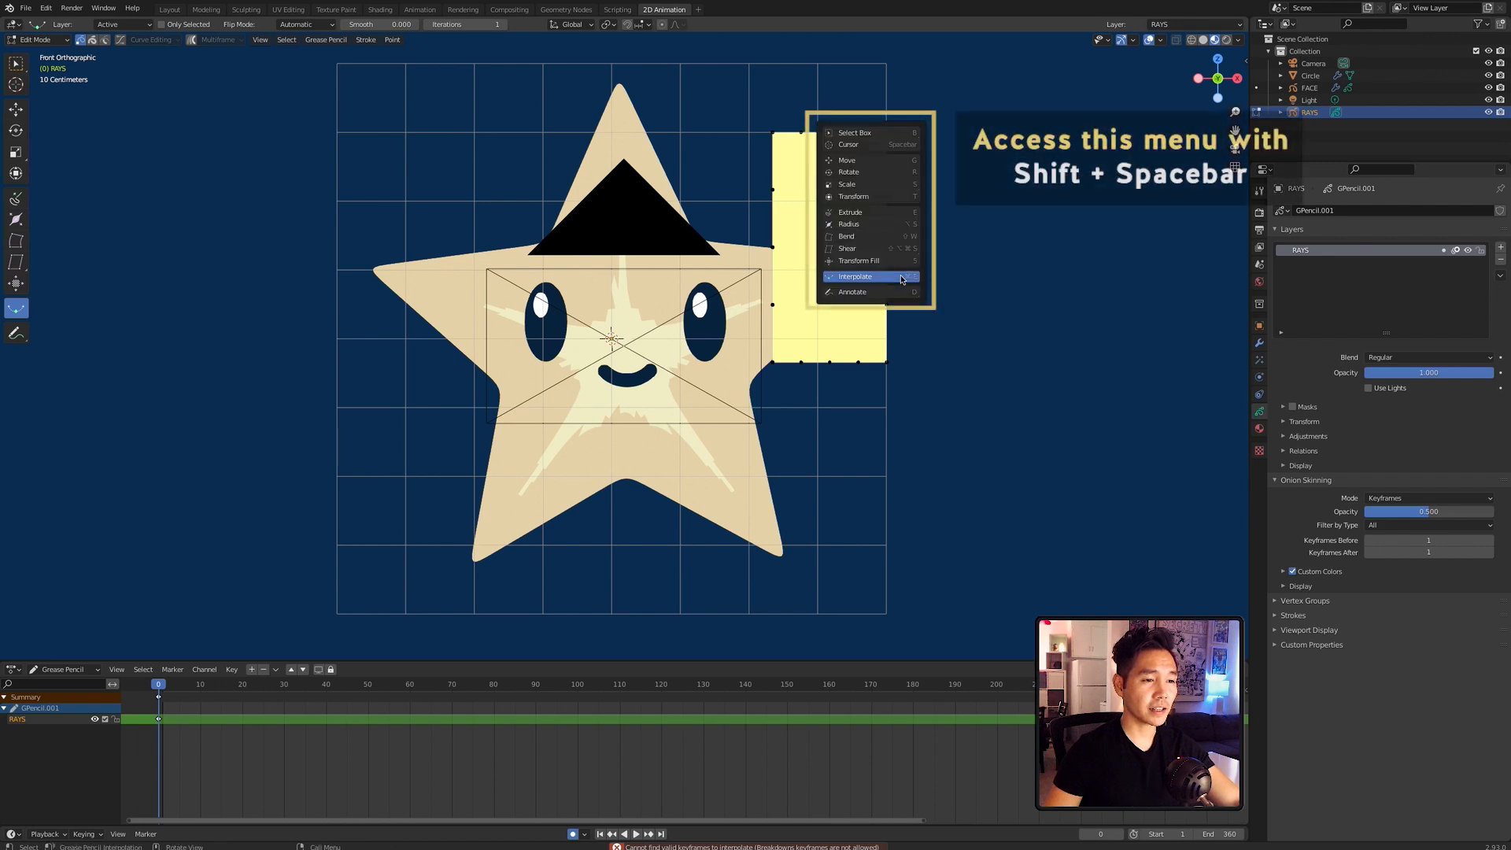
{"action": "left_click", "coordinate": [842, 136]}
{"action": "left_click_drag", "start_coordinate": [719, 172], "coordinate": [937, 328]}
{"action": "key", "text": "ctrl+x"}
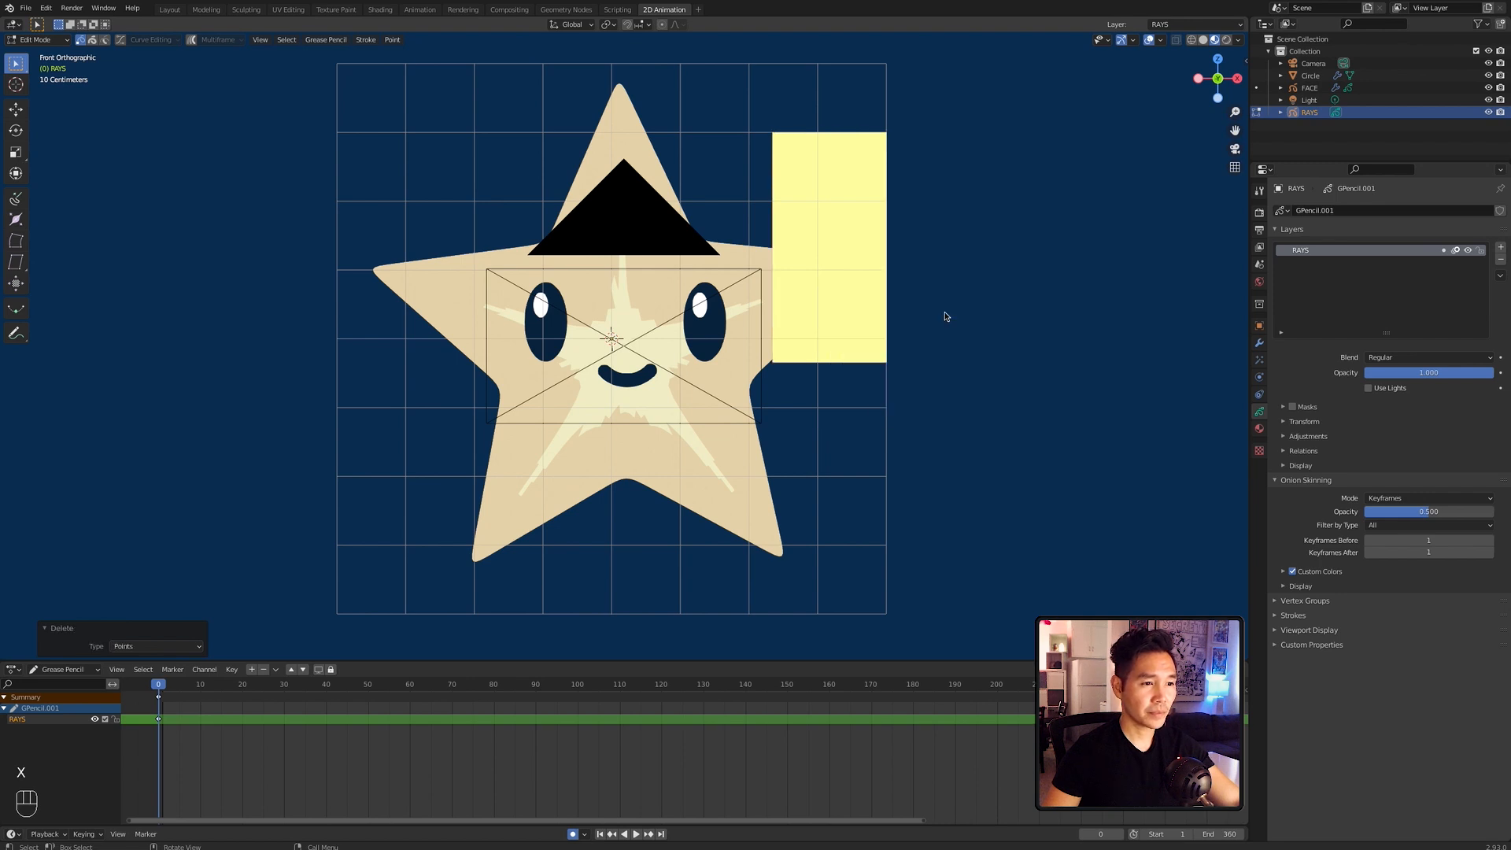
Step: Scale the rectangle's upper points together along X to turn the shape into a pointed ray
{"action": "left_click", "coordinate": [790, 135]}
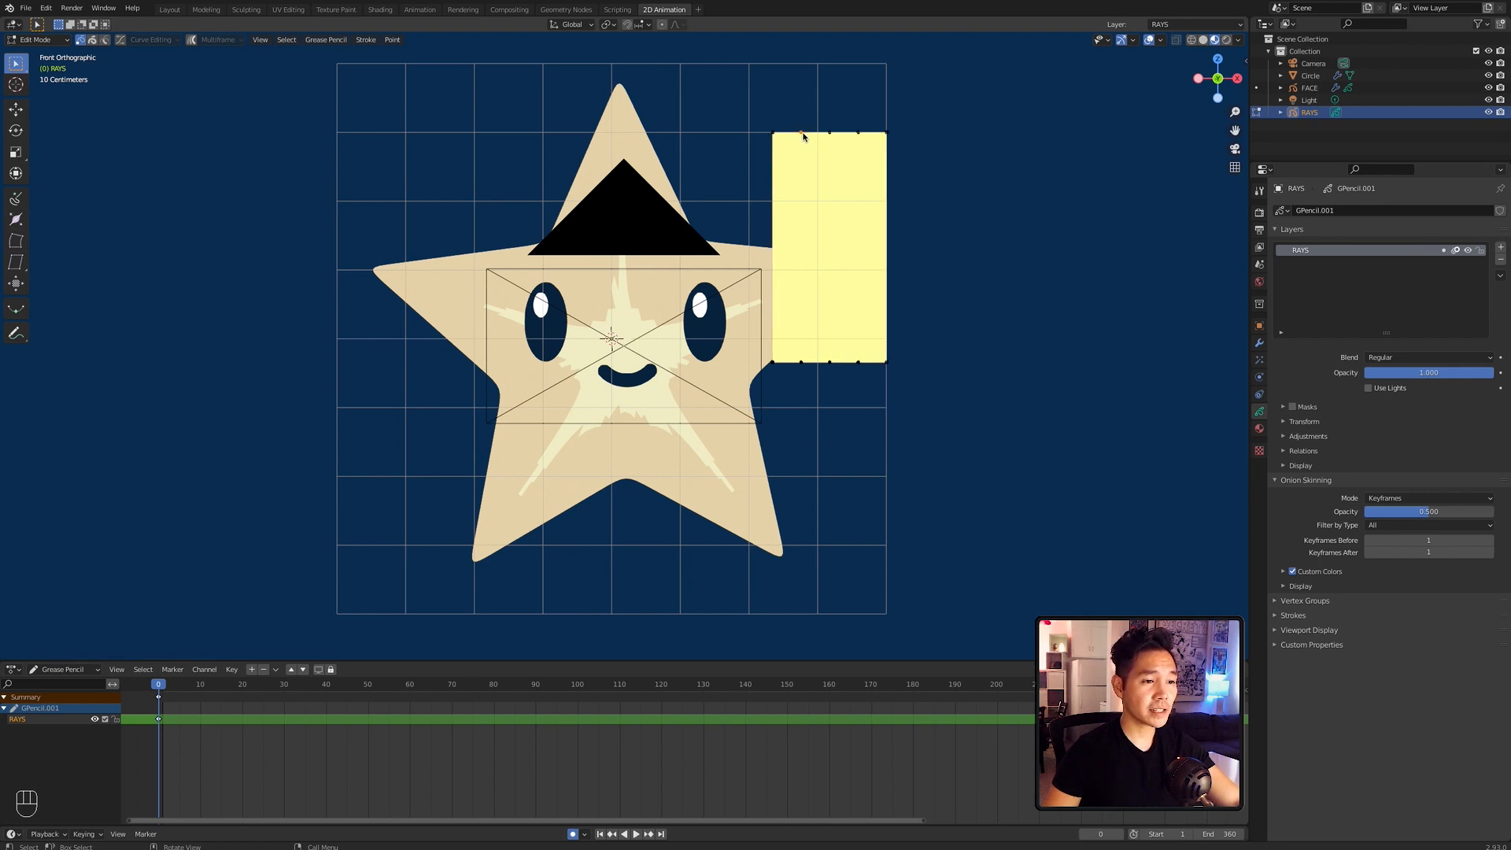
{"action": "left_click_drag", "start_coordinate": [668, 108], "coordinate": [1040, 179]}
{"action": "key", "text": "s"}
{"action": "key", "text": "x"}
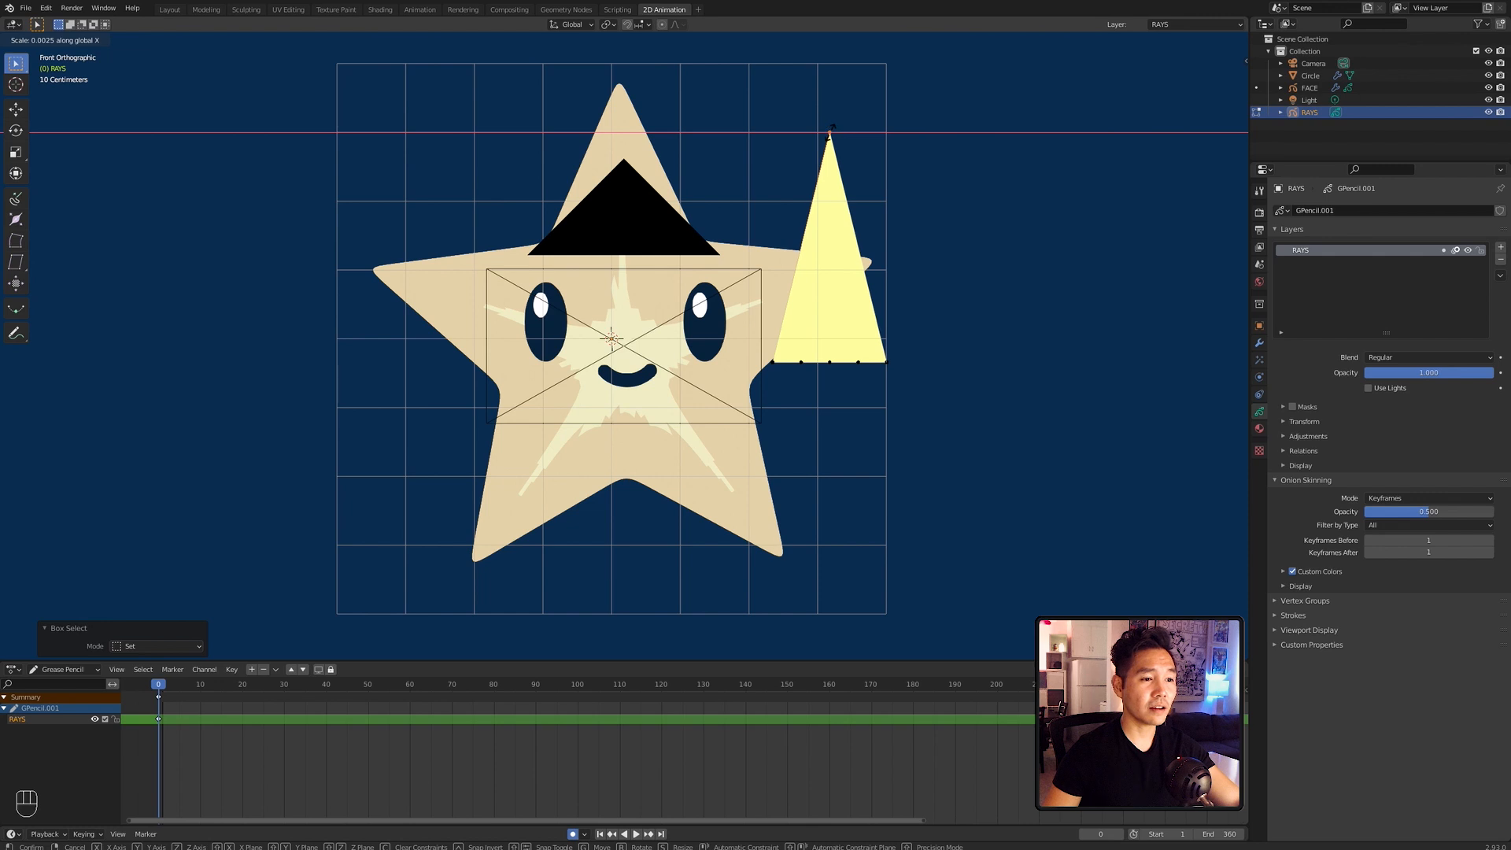
{"action": "left_click", "coordinate": [829, 132]}
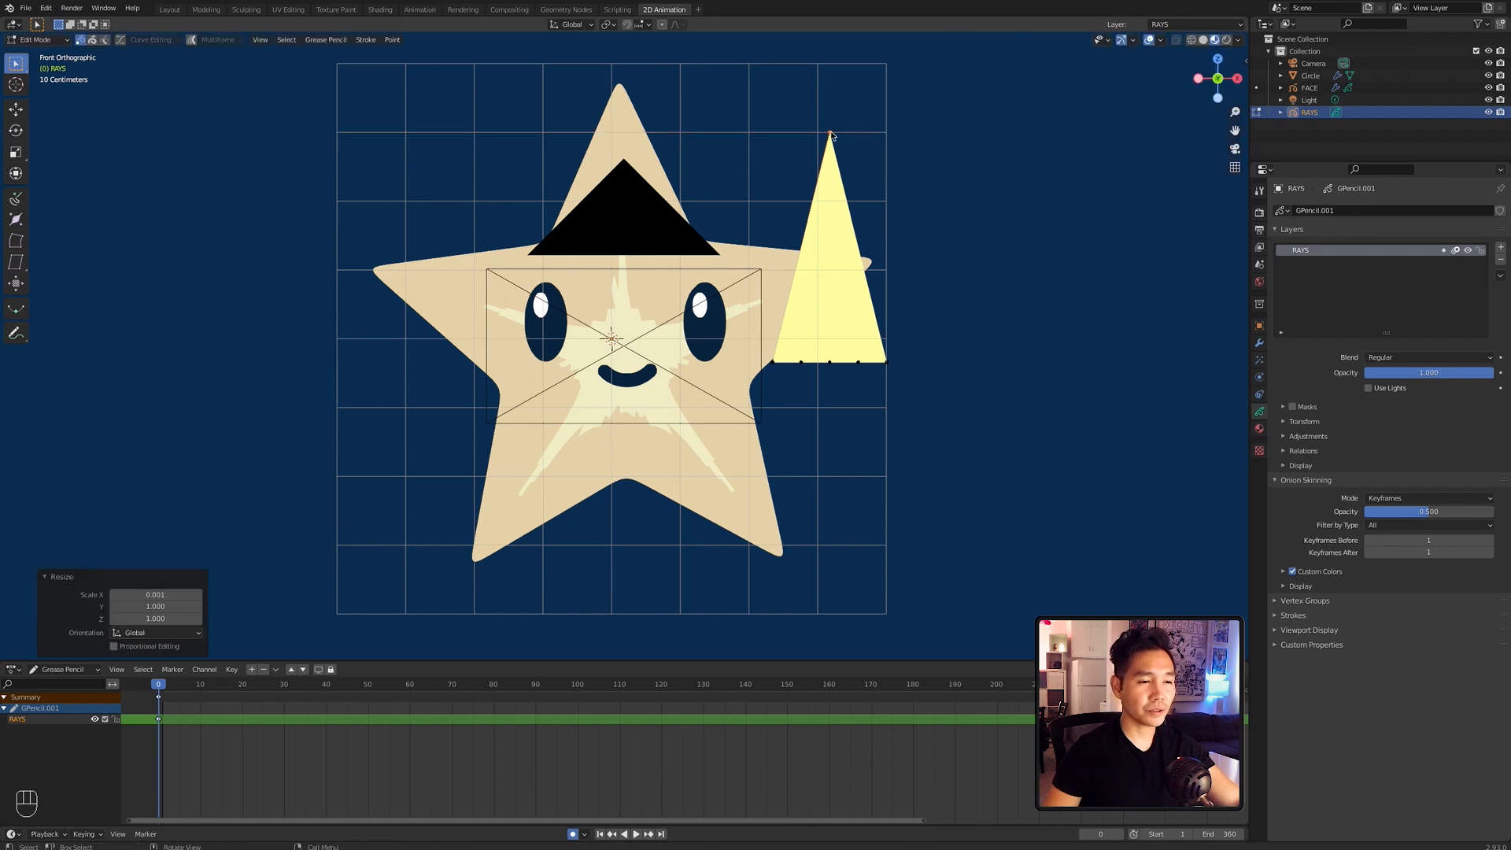
Step: Narrow the whole ray by scaling it to about 0.76 along X
{"action": "key", "text": "a"}
{"action": "key", "text": "s"}
{"action": "key", "text": "x"}
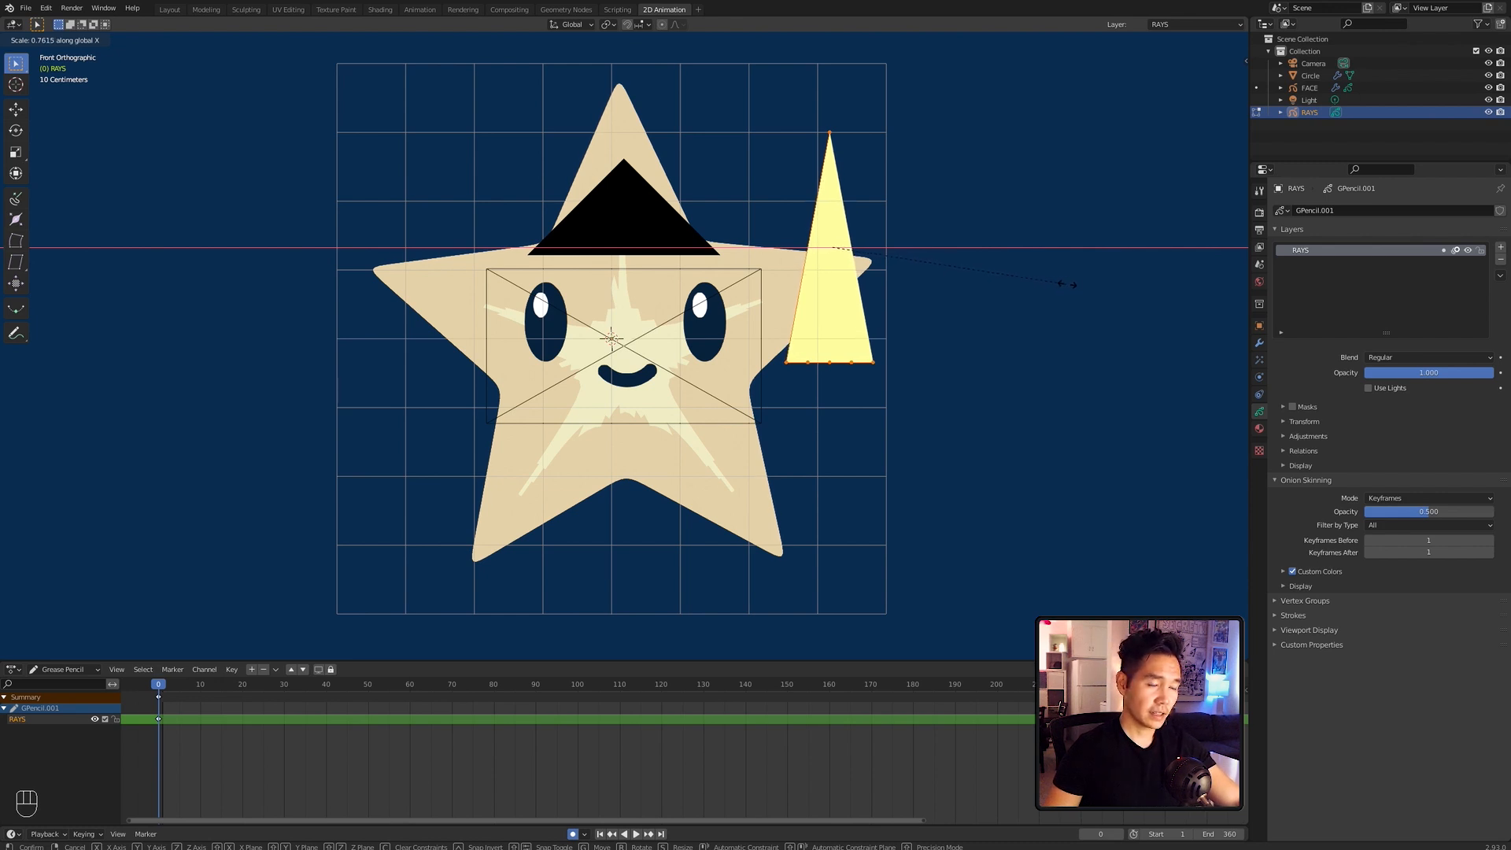
{"action": "left_click", "coordinate": [1068, 284]}
Step: Rotate the entire ray stroke 36° in the front view
{"action": "left_click", "coordinate": [864, 381]}
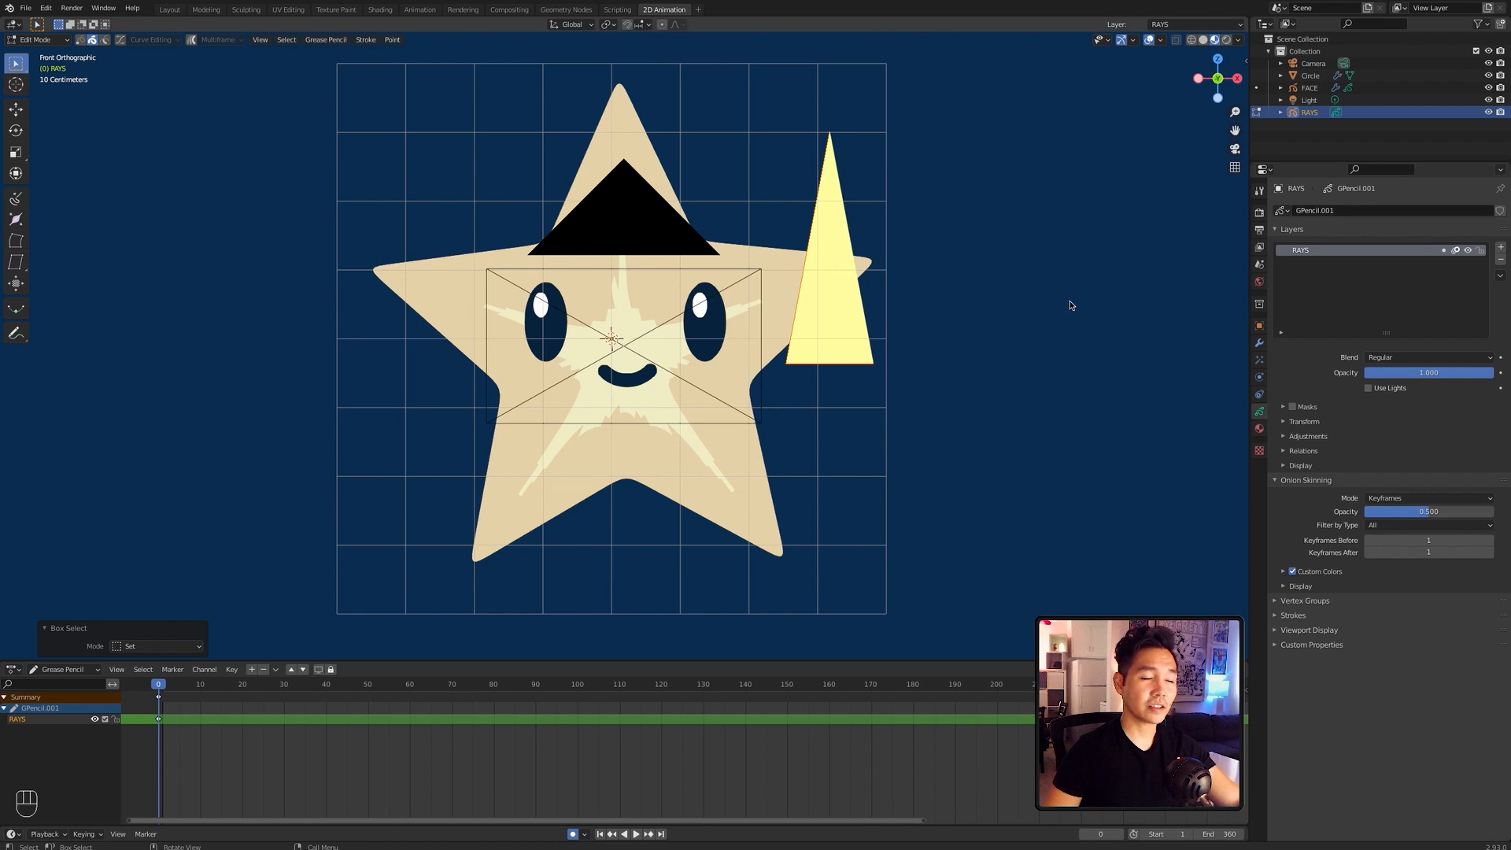
{"action": "type", "text": "r36"}
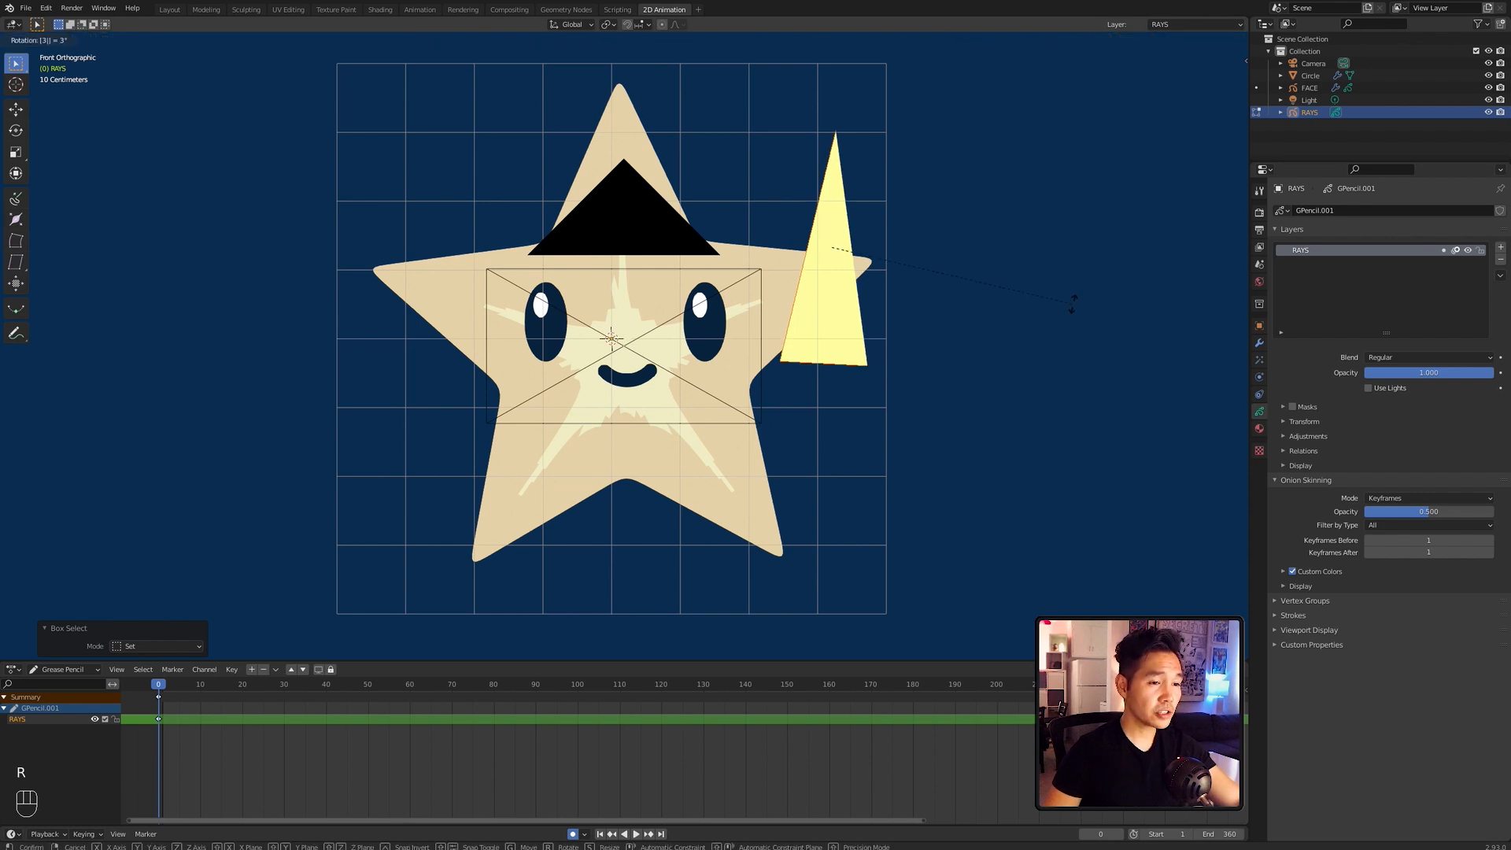
{"action": "key", "text": "Return"}
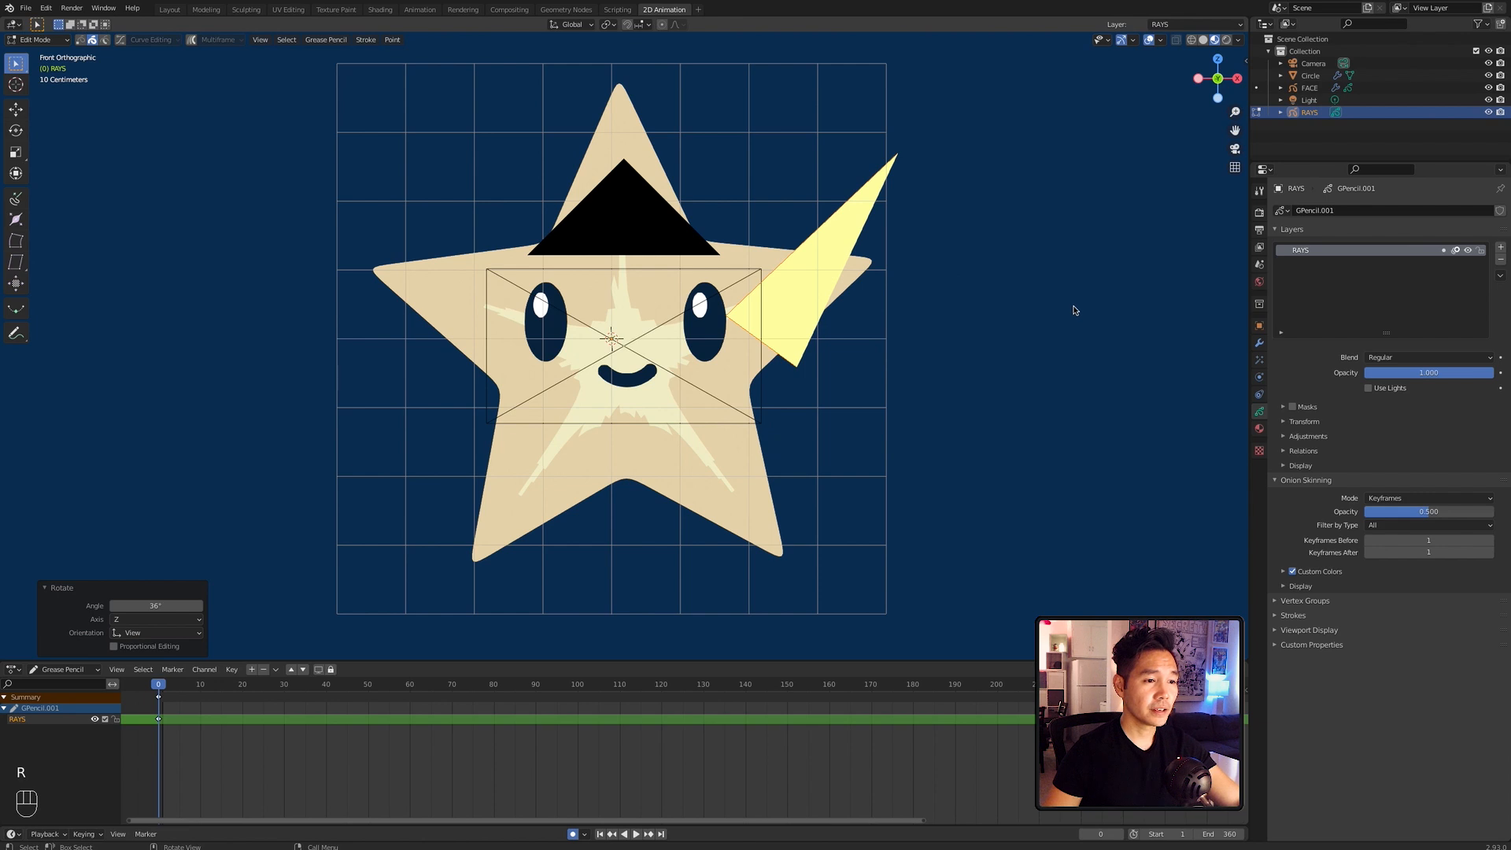
Step: Make four copies of the ray, each rotated a further 72° about the global Y axis
{"action": "key", "text": "shift+d"}
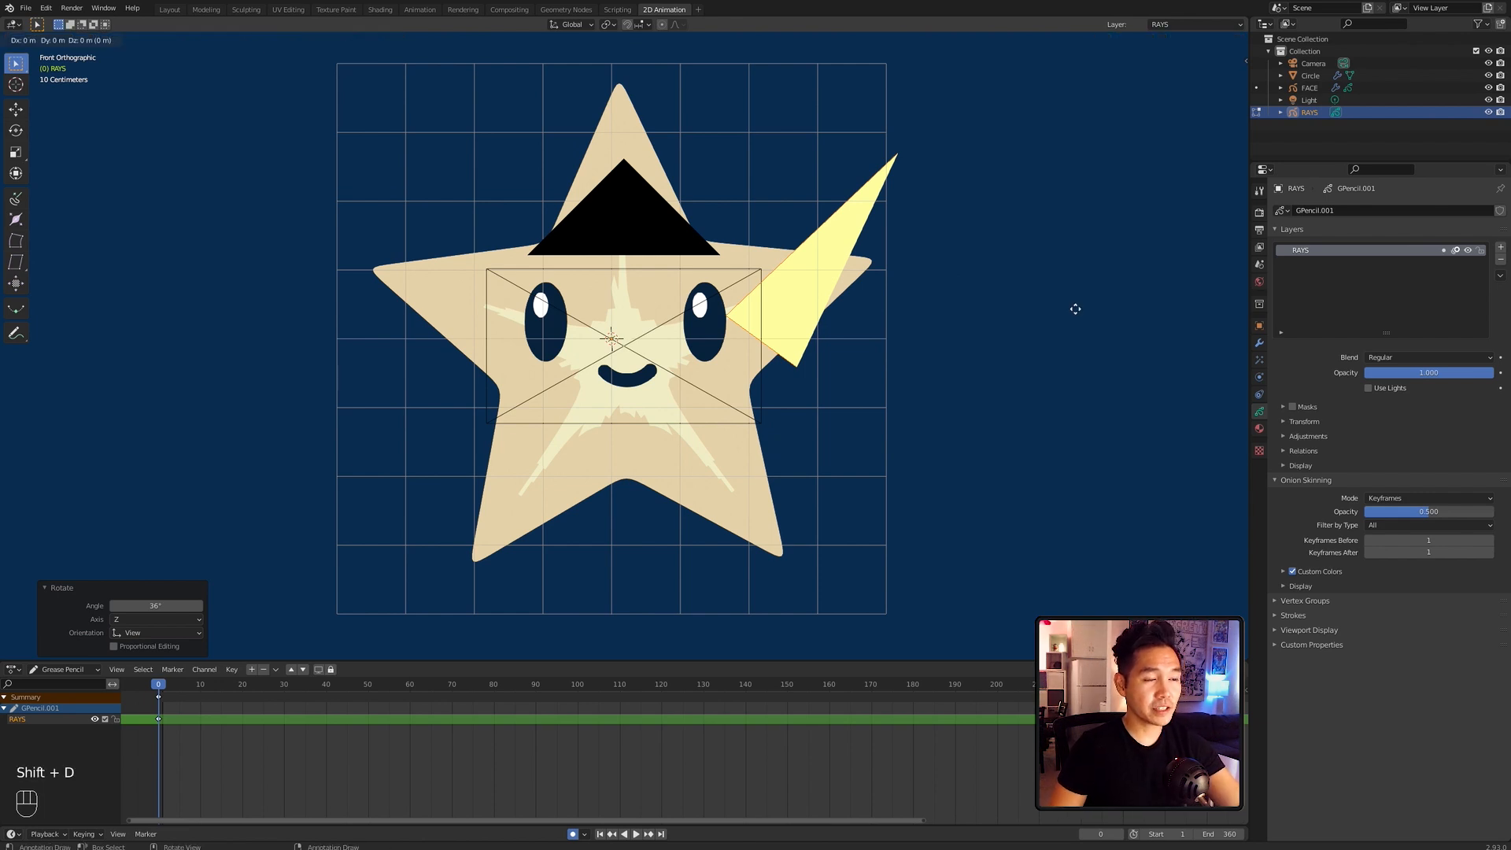
{"action": "key", "text": "r"}
{"action": "key", "text": "y"}
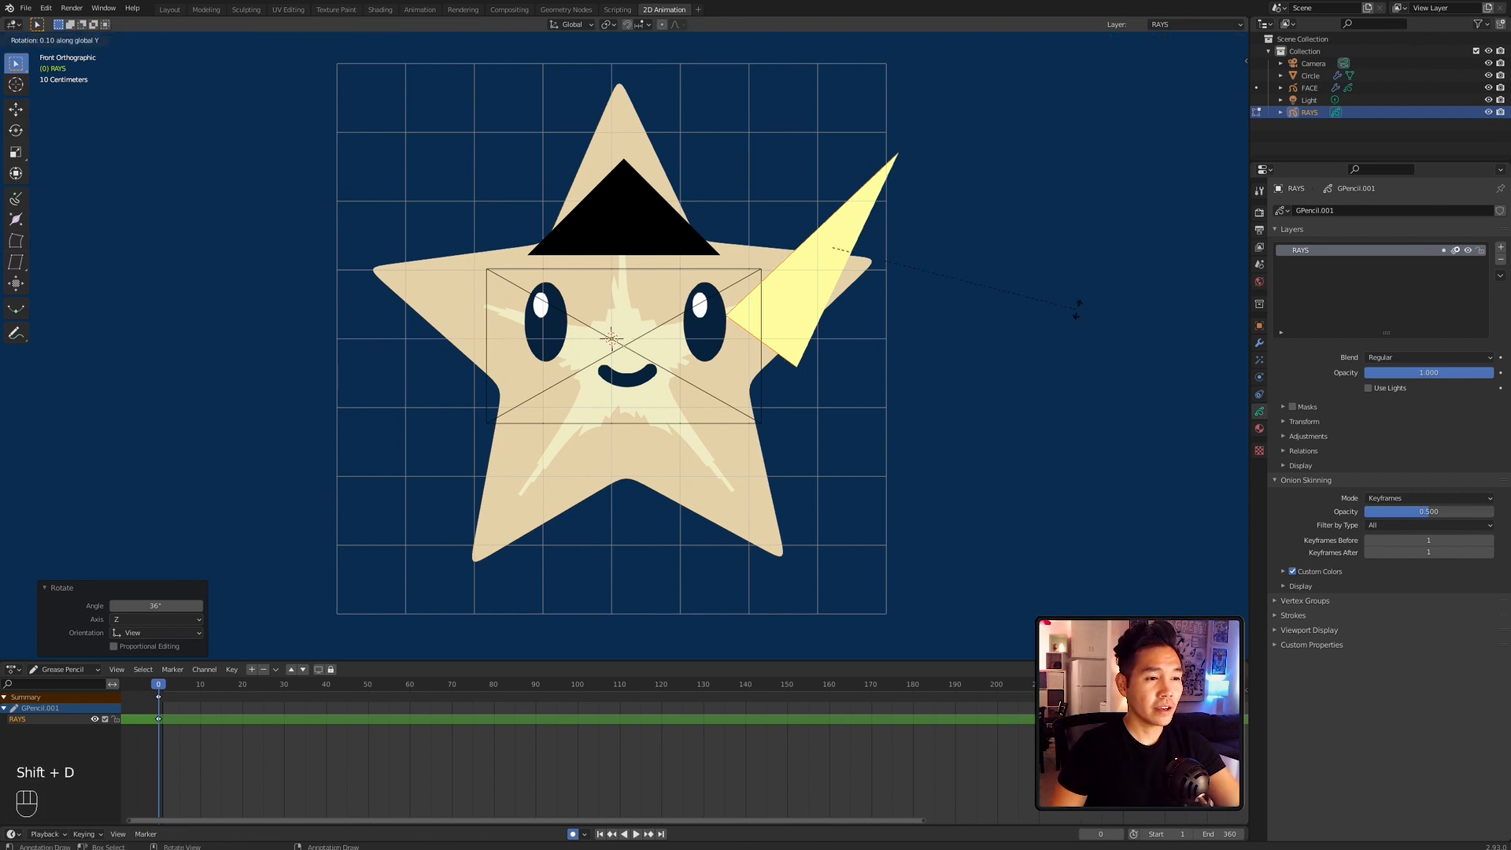
{"action": "type", "text": "72"}
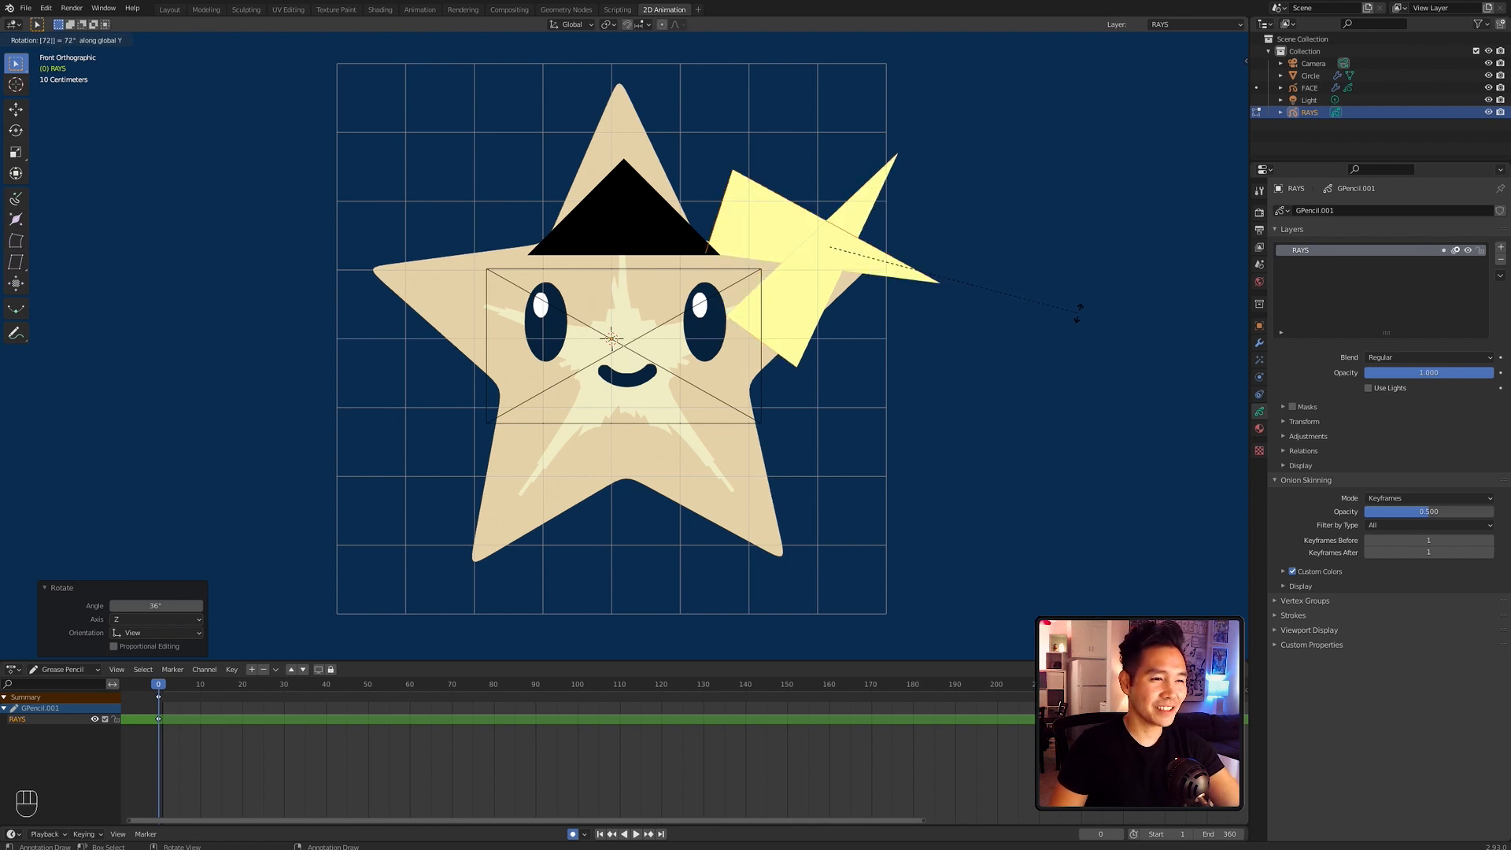
{"action": "key", "text": "Return"}
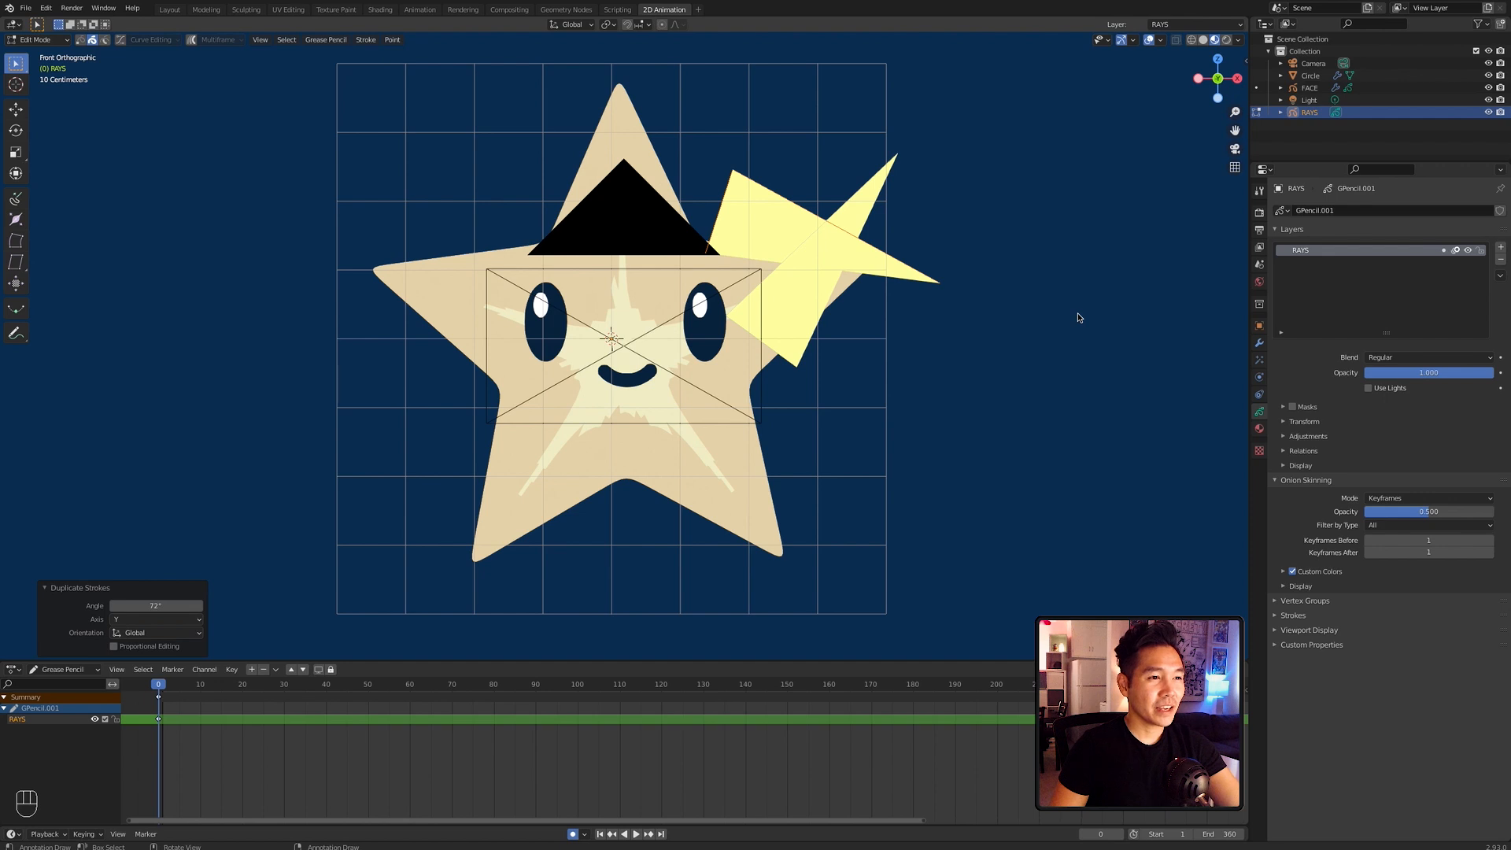
{"action": "key", "text": "shift+r"}
{"action": "key", "text": "shift+r"}
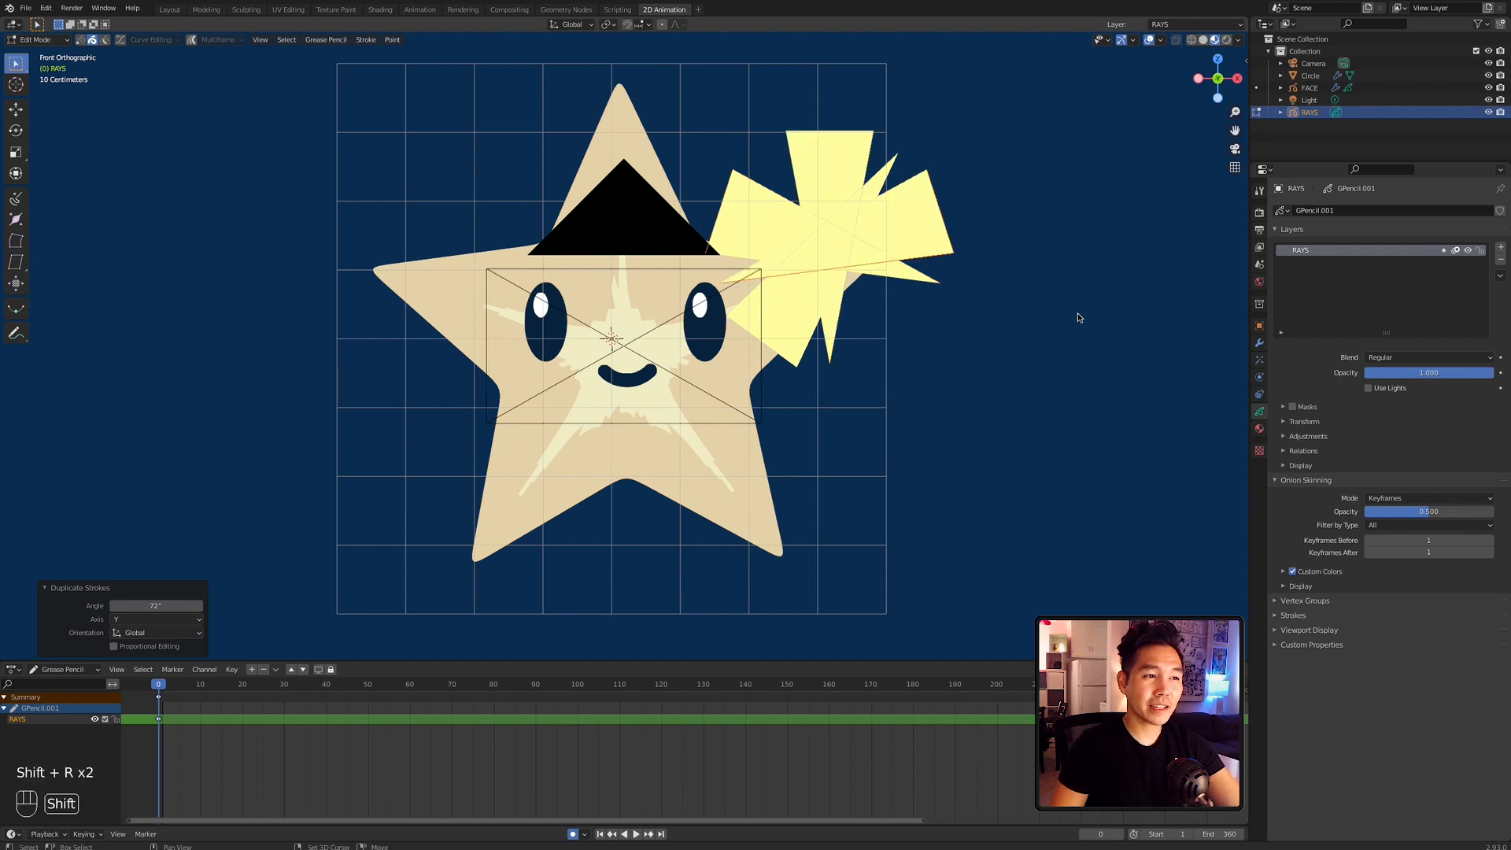
{"action": "key", "text": "shift+r"}
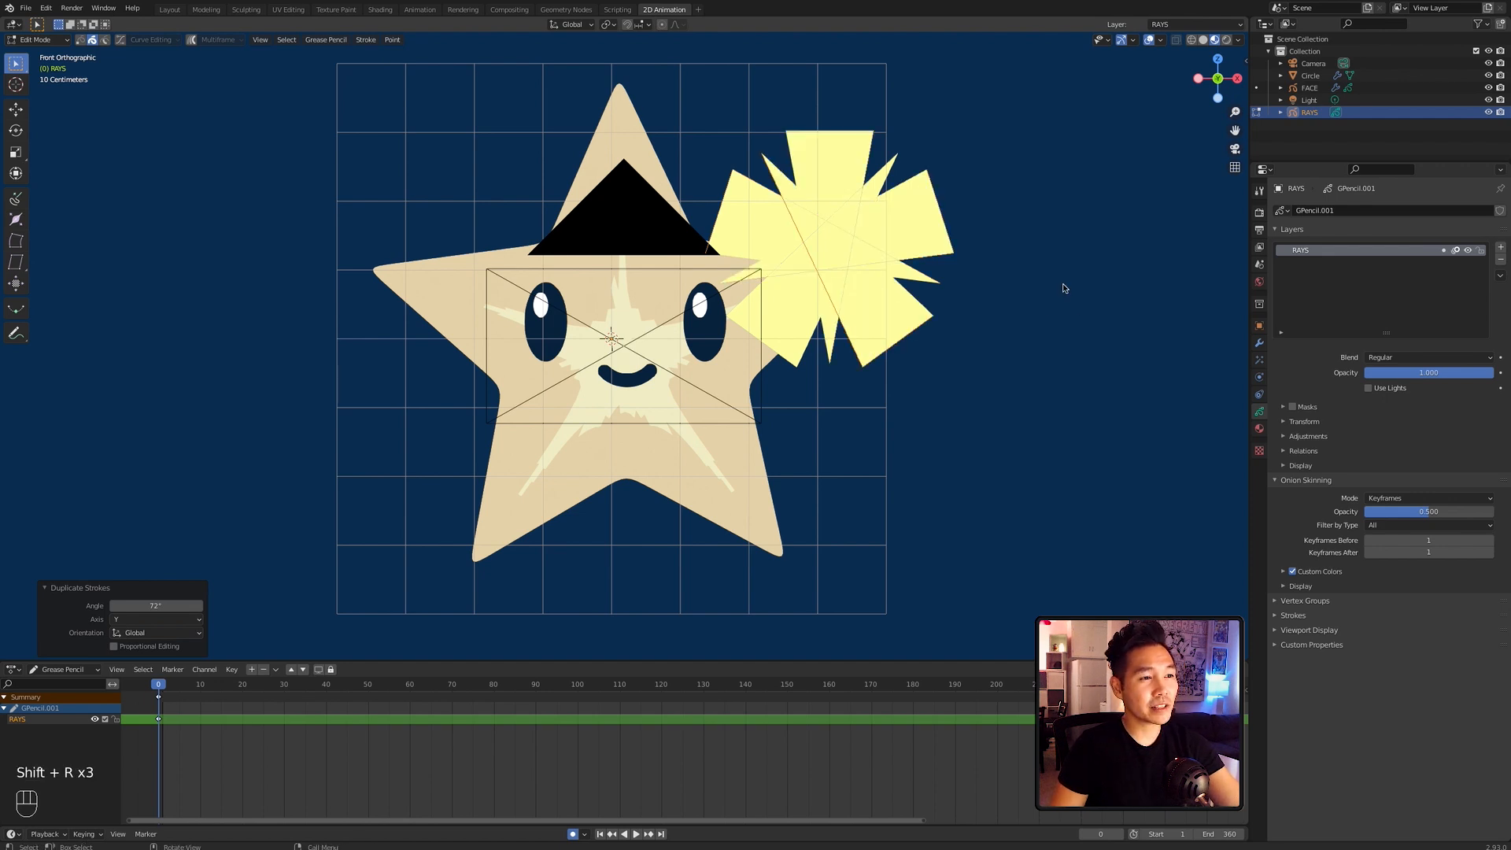
Step: Move two of the rays into the gaps at the star's lower-right and upper-right sides
{"action": "left_click", "coordinate": [719, 206]}
{"action": "key", "text": "g"}
{"action": "left_click", "coordinate": [715, 375]}
{"action": "left_click", "coordinate": [761, 343]}
{"action": "key", "text": "g"}
{"action": "left_click", "coordinate": [699, 260]}
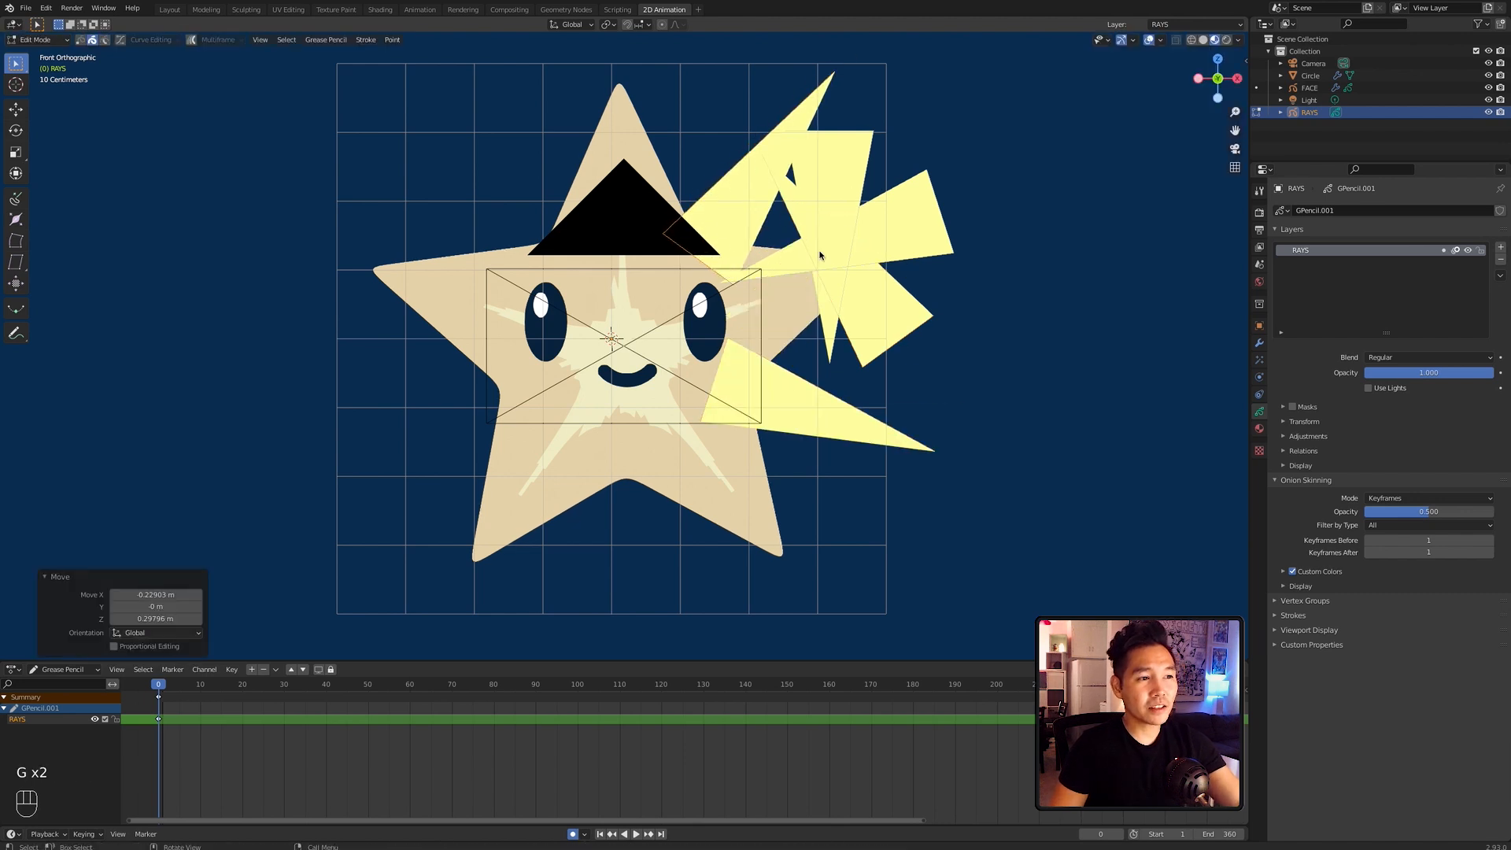
Step: Move the remaining rays into the bottom, lower-left and upper-left gaps, and fine-tune the upper-right ray's position
{"action": "left_click", "coordinate": [849, 133]}
{"action": "key", "text": "g"}
{"action": "left_click", "coordinate": [647, 440]}
{"action": "left_click", "coordinate": [938, 215]}
{"action": "key", "text": "g"}
{"action": "left_click", "coordinate": [540, 385]}
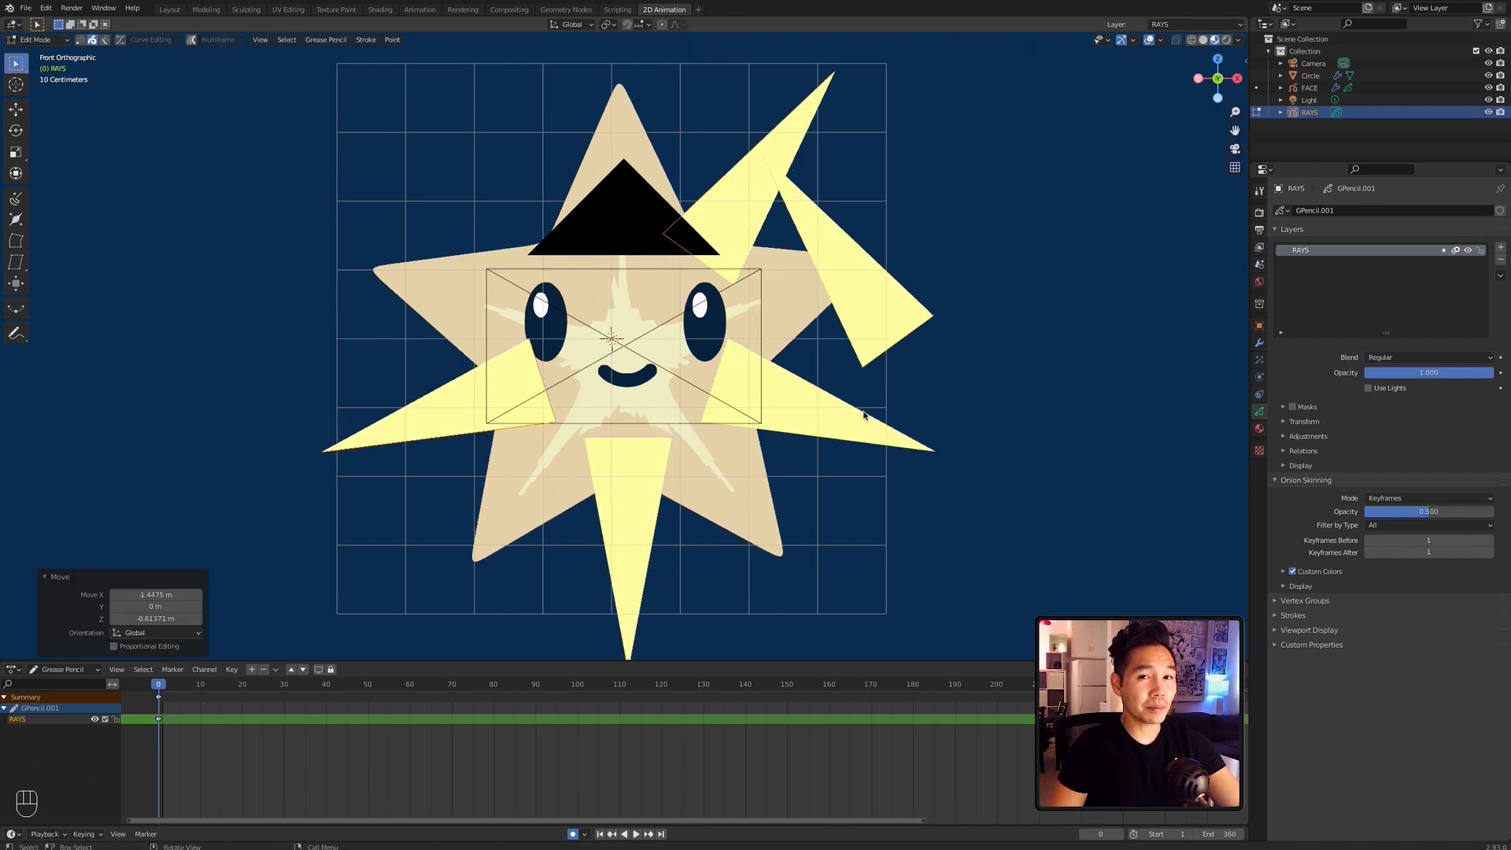
{"action": "left_click", "coordinate": [880, 358]}
{"action": "key", "text": "g"}
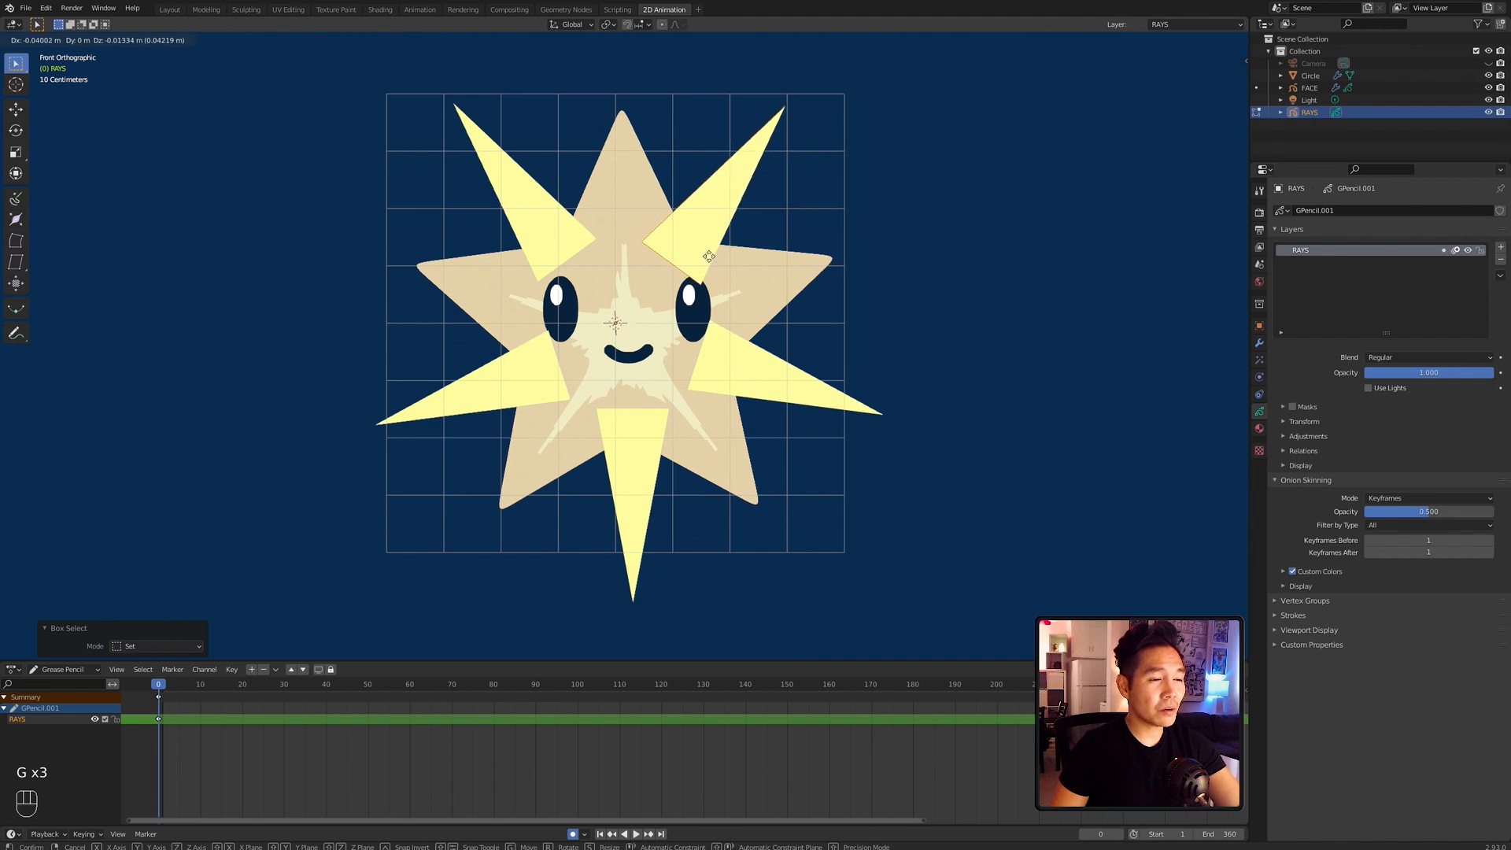
{"action": "left_click", "coordinate": [710, 255]}
Step: Nudge the bottom, lower-left and upper-left rays into an even arrangement around the star, and save the file
{"action": "left_click", "coordinate": [581, 460]}
{"action": "key", "text": "g"}
{"action": "left_click", "coordinate": [579, 456]}
{"action": "left_click", "coordinate": [464, 386]}
{"action": "key", "text": "g"}
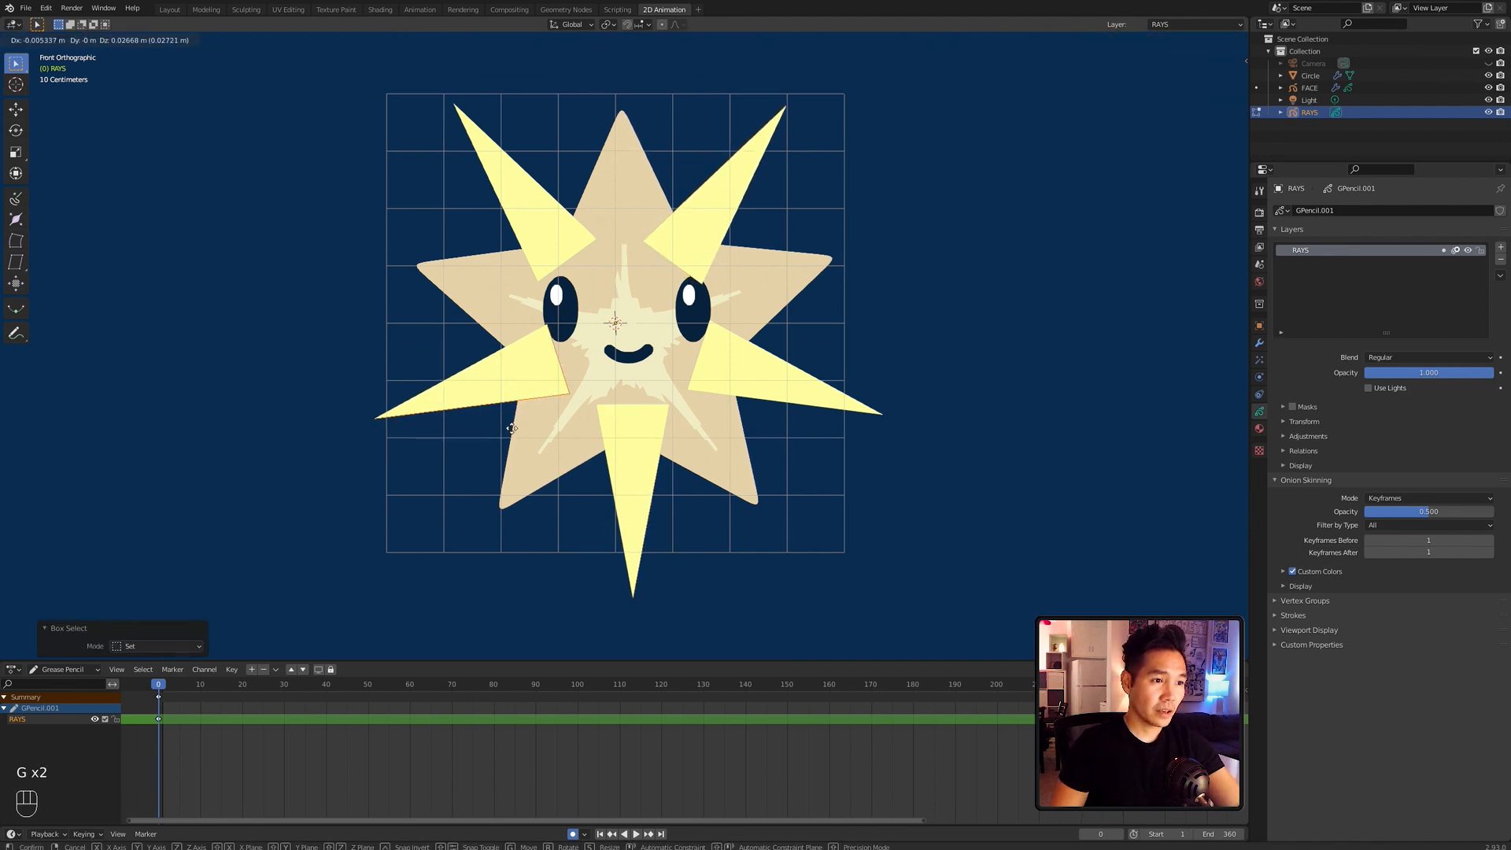
{"action": "left_click", "coordinate": [511, 421]}
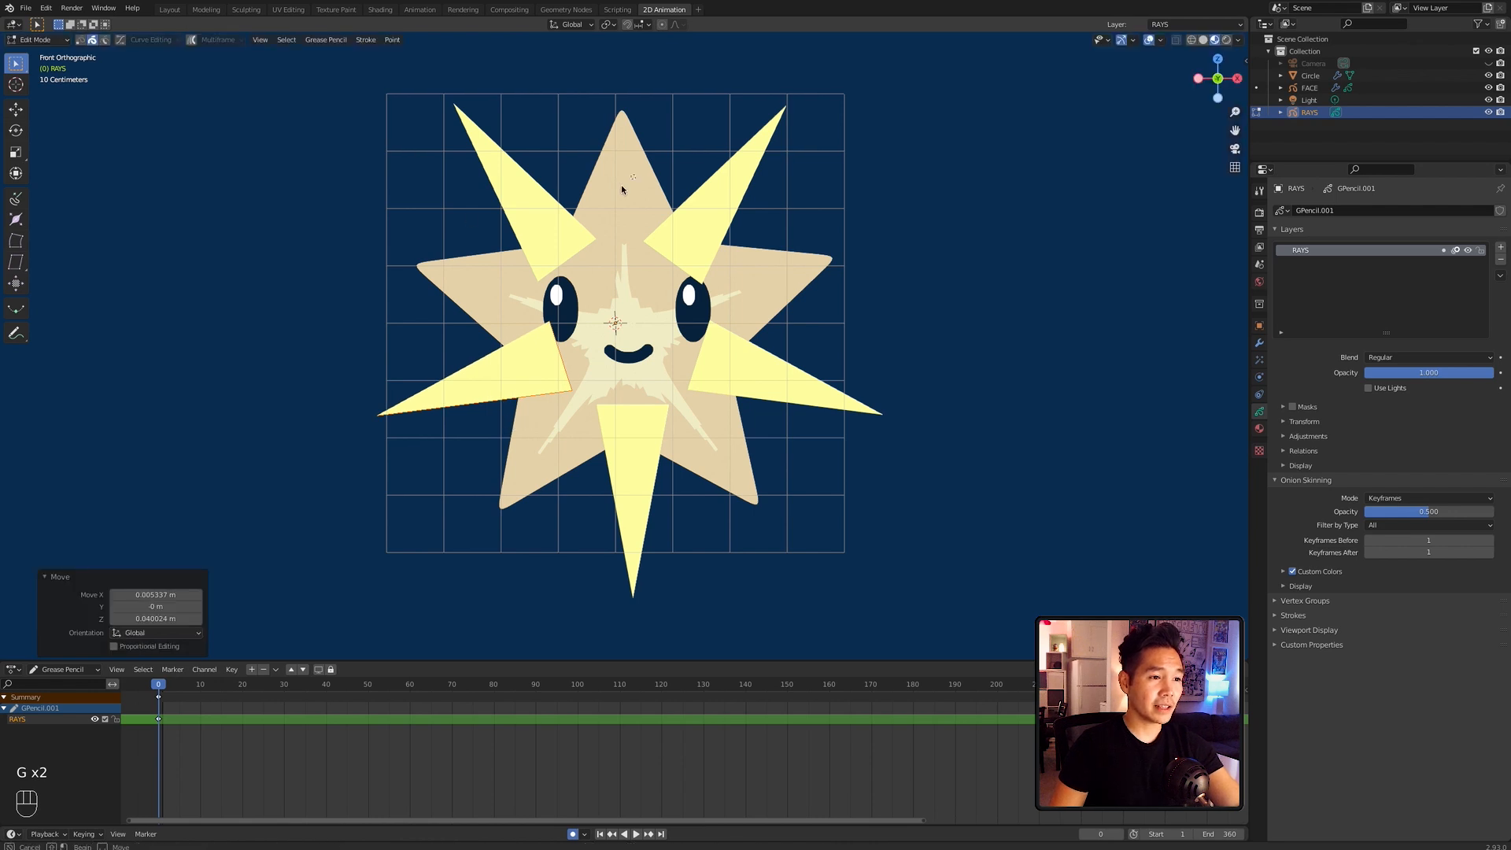
{"action": "left_click", "coordinate": [465, 270]}
{"action": "key", "text": "g"}
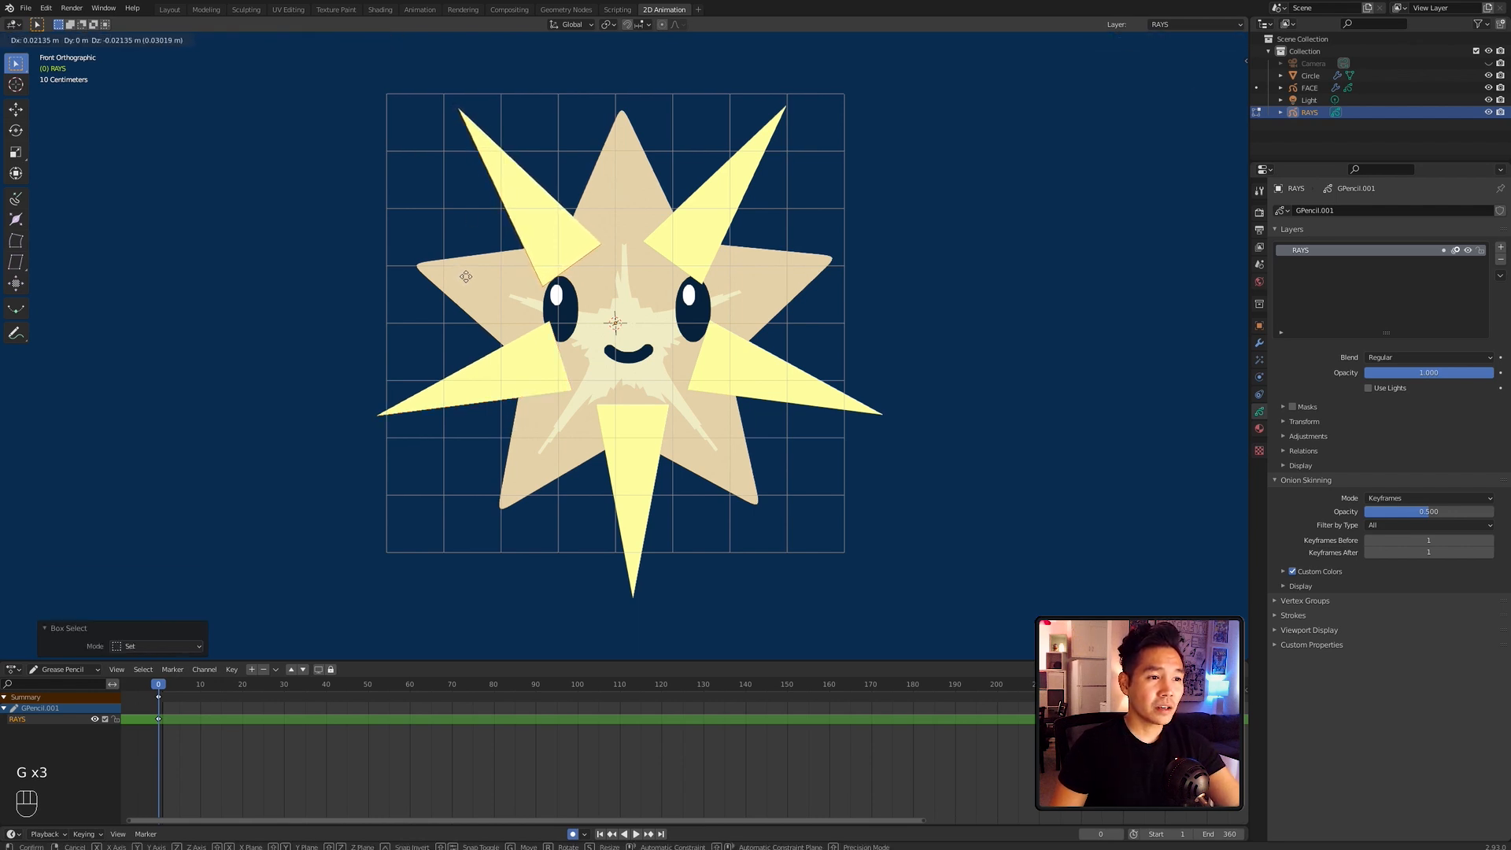
{"action": "left_click", "coordinate": [466, 276]}
{"action": "key", "text": "super+s"}
Step: At frame 10, move the bottom, lower-right and lower-left rays slightly outward from the star
{"action": "left_click", "coordinate": [200, 691]}
{"action": "left_click_drag", "start_coordinate": [498, 503], "coordinate": [770, 576]}
{"action": "key", "text": "g"}
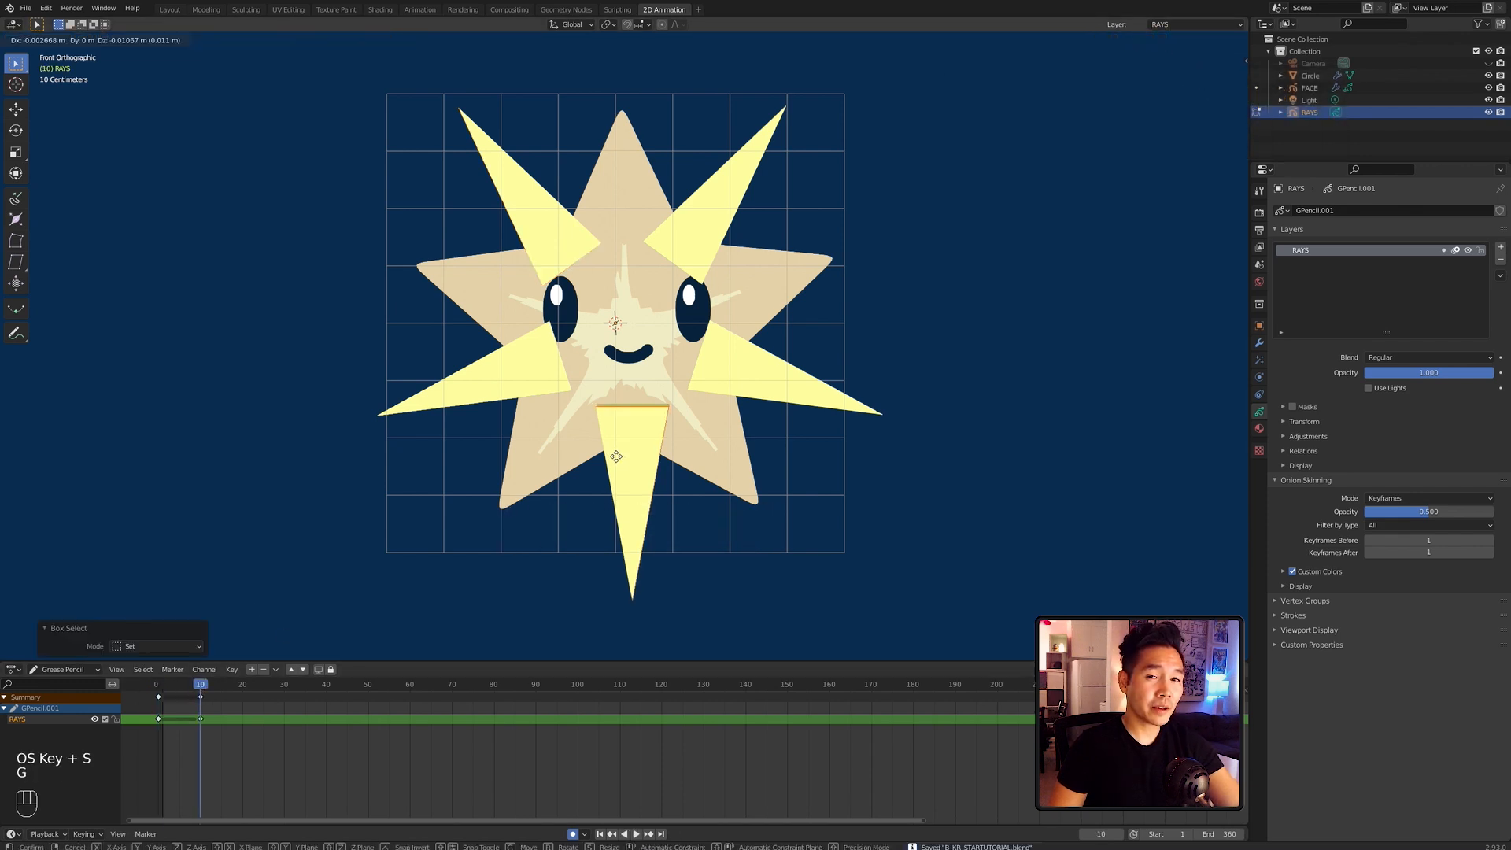
{"action": "left_click", "coordinate": [618, 472]}
{"action": "left_click_drag", "start_coordinate": [856, 400], "coordinate": [787, 464]}
{"action": "key", "text": "g"}
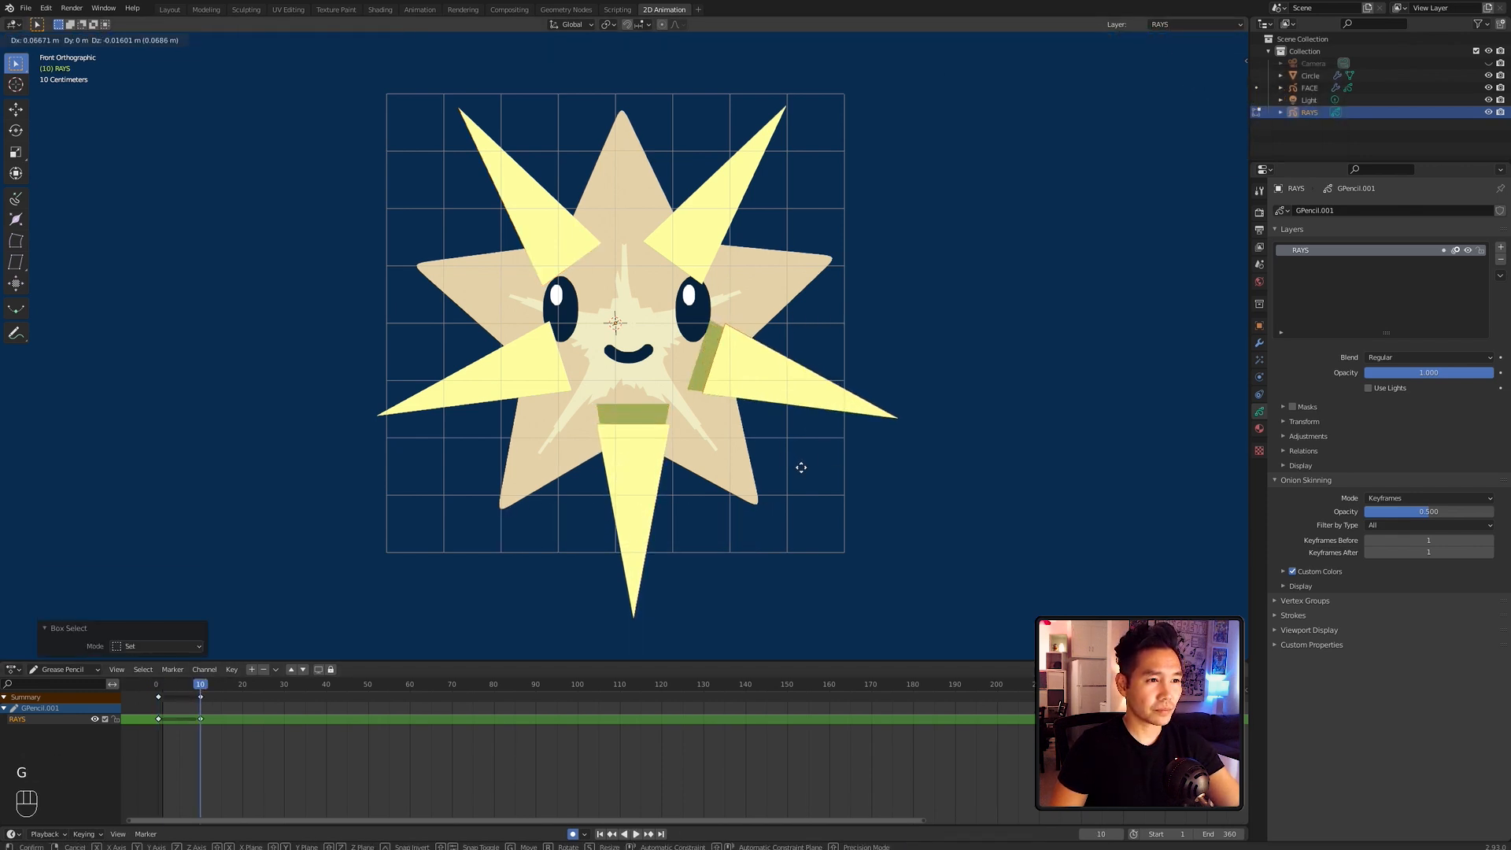
{"action": "left_click", "coordinate": [800, 469]}
{"action": "left_click_drag", "start_coordinate": [438, 338], "coordinate": [489, 432]}
{"action": "key", "text": "g"}
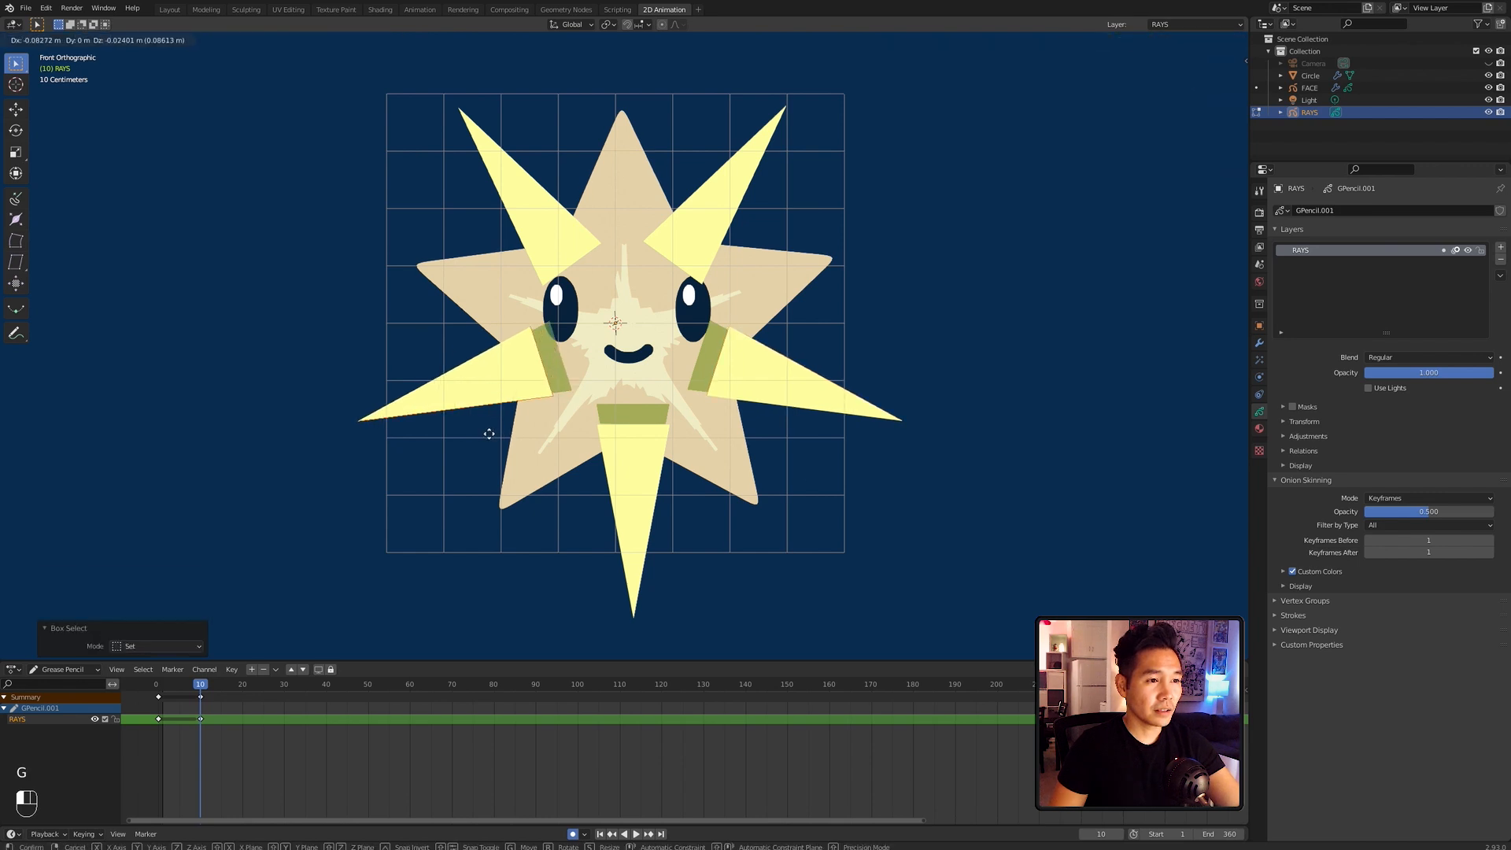
{"action": "left_click", "coordinate": [489, 429]}
Step: Move the upper-left and upper-right rays outward as well, shifting the upper-right one about 0.06 m in X and 0.07 m in Z
{"action": "left_click_drag", "start_coordinate": [602, 287], "coordinate": [483, 202]}
{"action": "key", "text": "g"}
{"action": "left_click", "coordinate": [566, 190]}
{"action": "left_click_drag", "start_coordinate": [630, 189], "coordinate": [756, 283]}
{"action": "key", "text": "g"}
{"action": "left_click", "coordinate": [864, 223]}
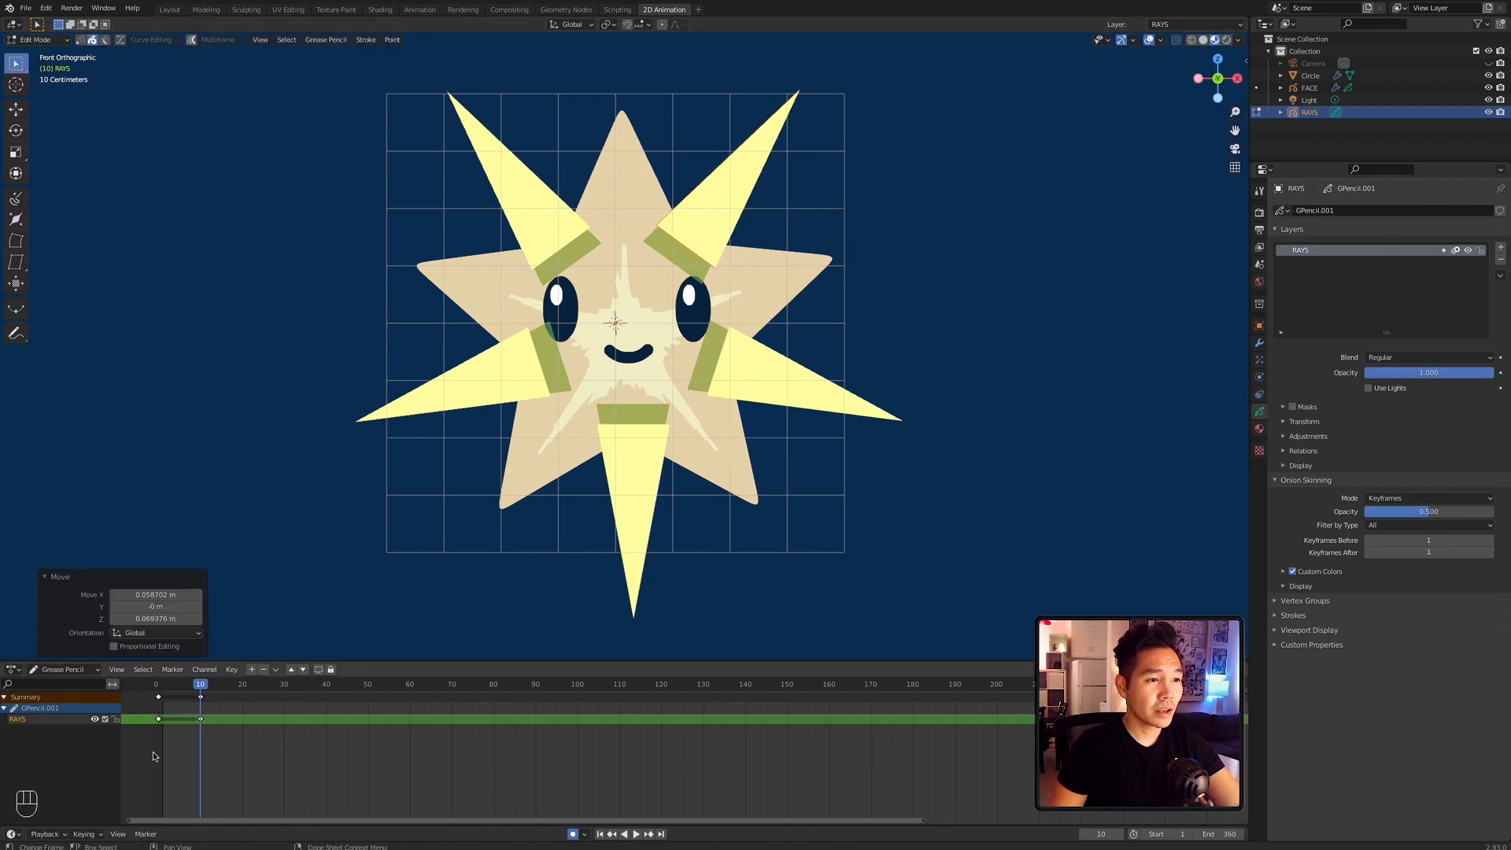
Step: Duplicate the starting RAYS keyframe to frame 20 and play the animation from the start
{"action": "left_click", "coordinate": [201, 719]}
{"action": "key", "text": "shift+d"}
{"action": "left_click", "coordinate": [259, 732]}
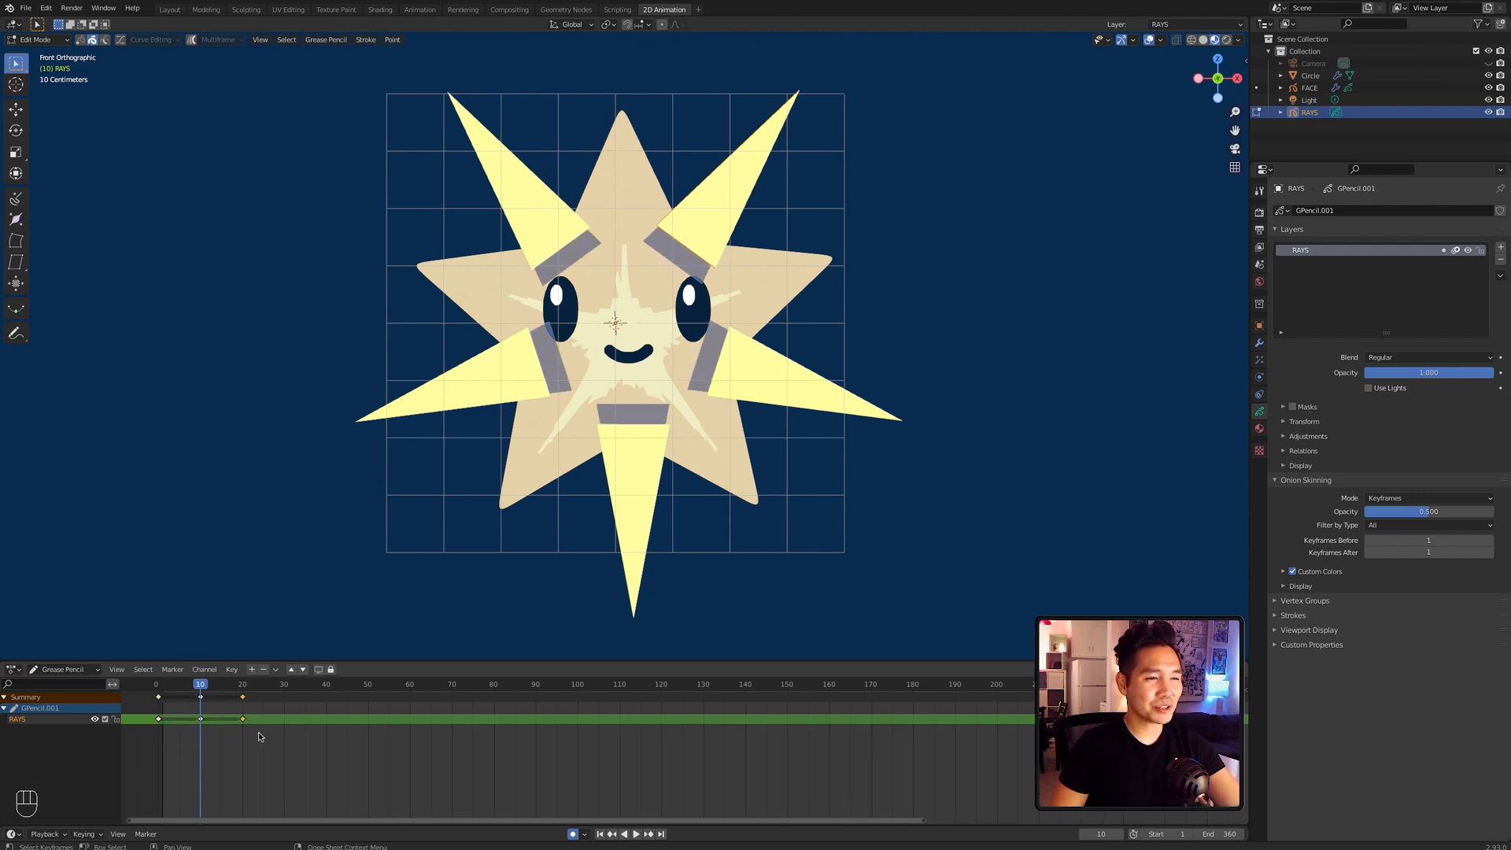
{"action": "key", "text": "space"}
{"action": "key", "text": "shift+Left"}
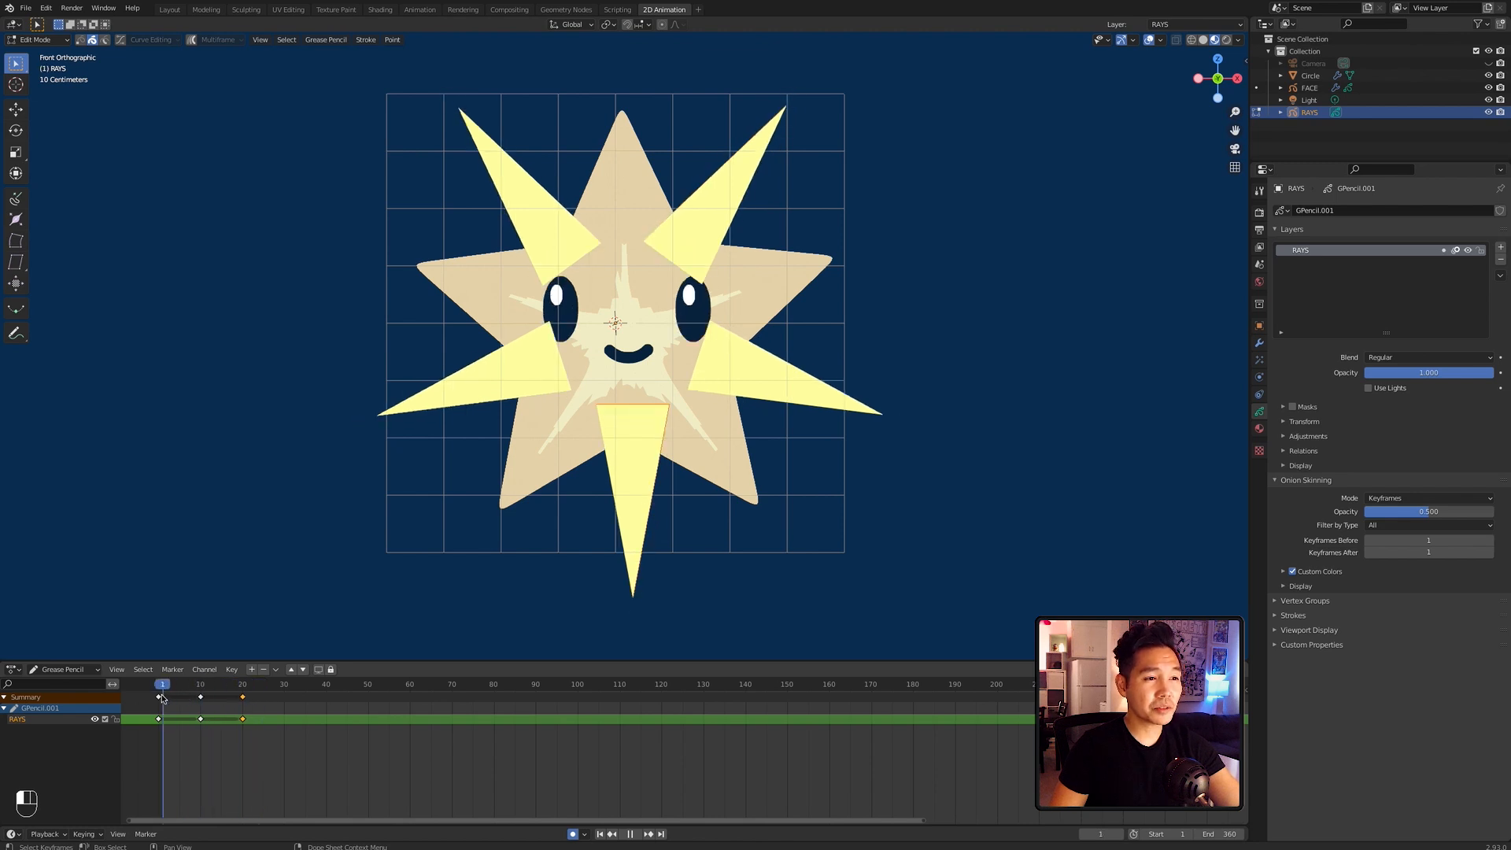
Step: At frame 5, interpolate a sequence with a step of 4 and shift the in-between keyframes one frame earlier
{"action": "left_click", "coordinate": [180, 685]}
{"action": "key", "text": "space"}
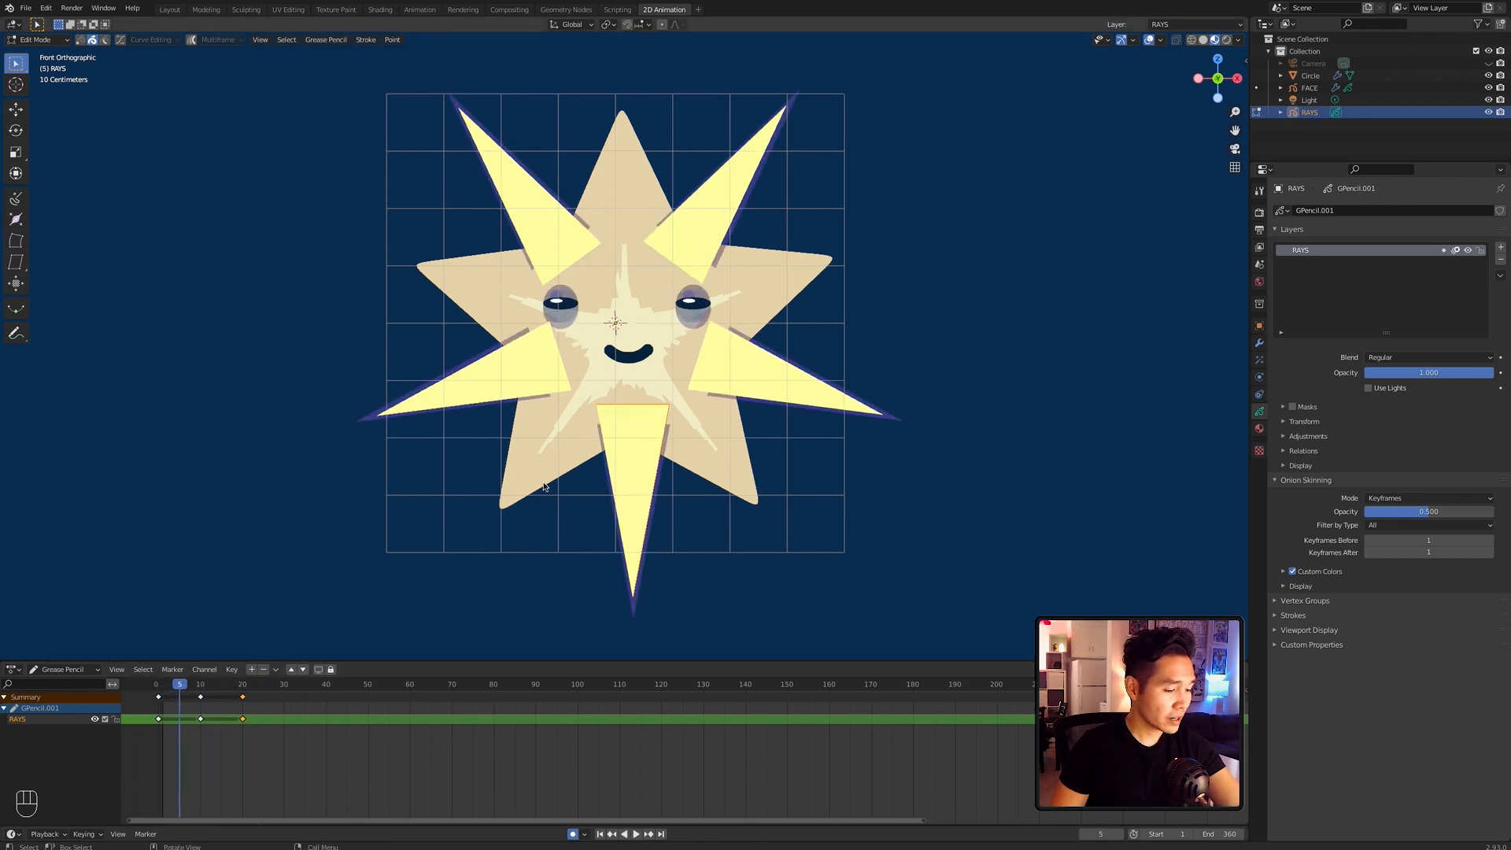
{"action": "key", "text": "shift+ctrl+e"}
{"action": "left_click", "coordinate": [172, 565]}
{"action": "type", "text": "4"}
{"action": "key", "text": "Tab"}
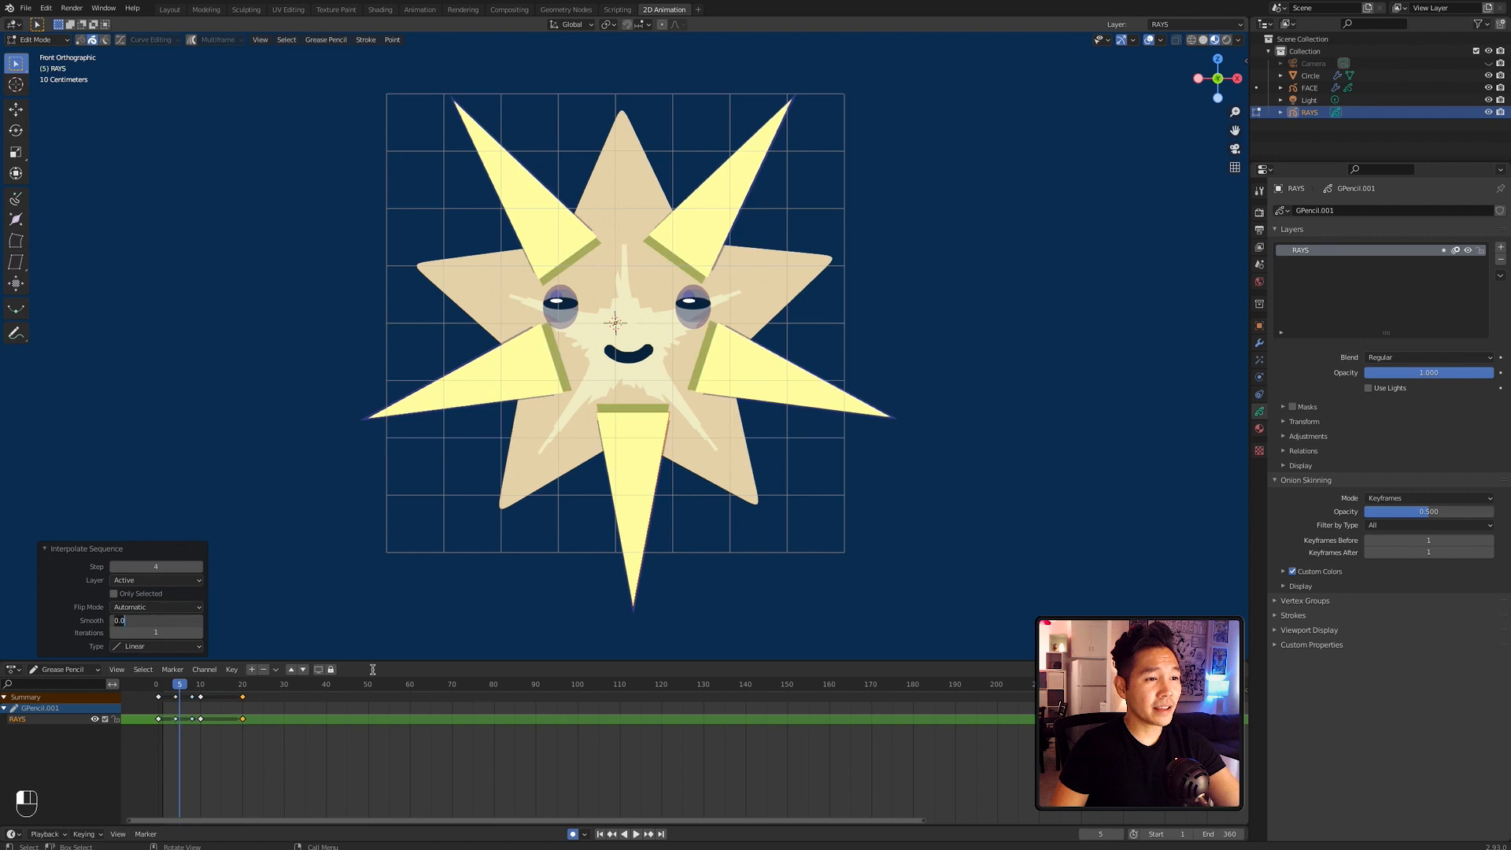
{"action": "left_click", "coordinate": [196, 745]}
{"action": "left_click_drag", "start_coordinate": [196, 744], "coordinate": [170, 719]}
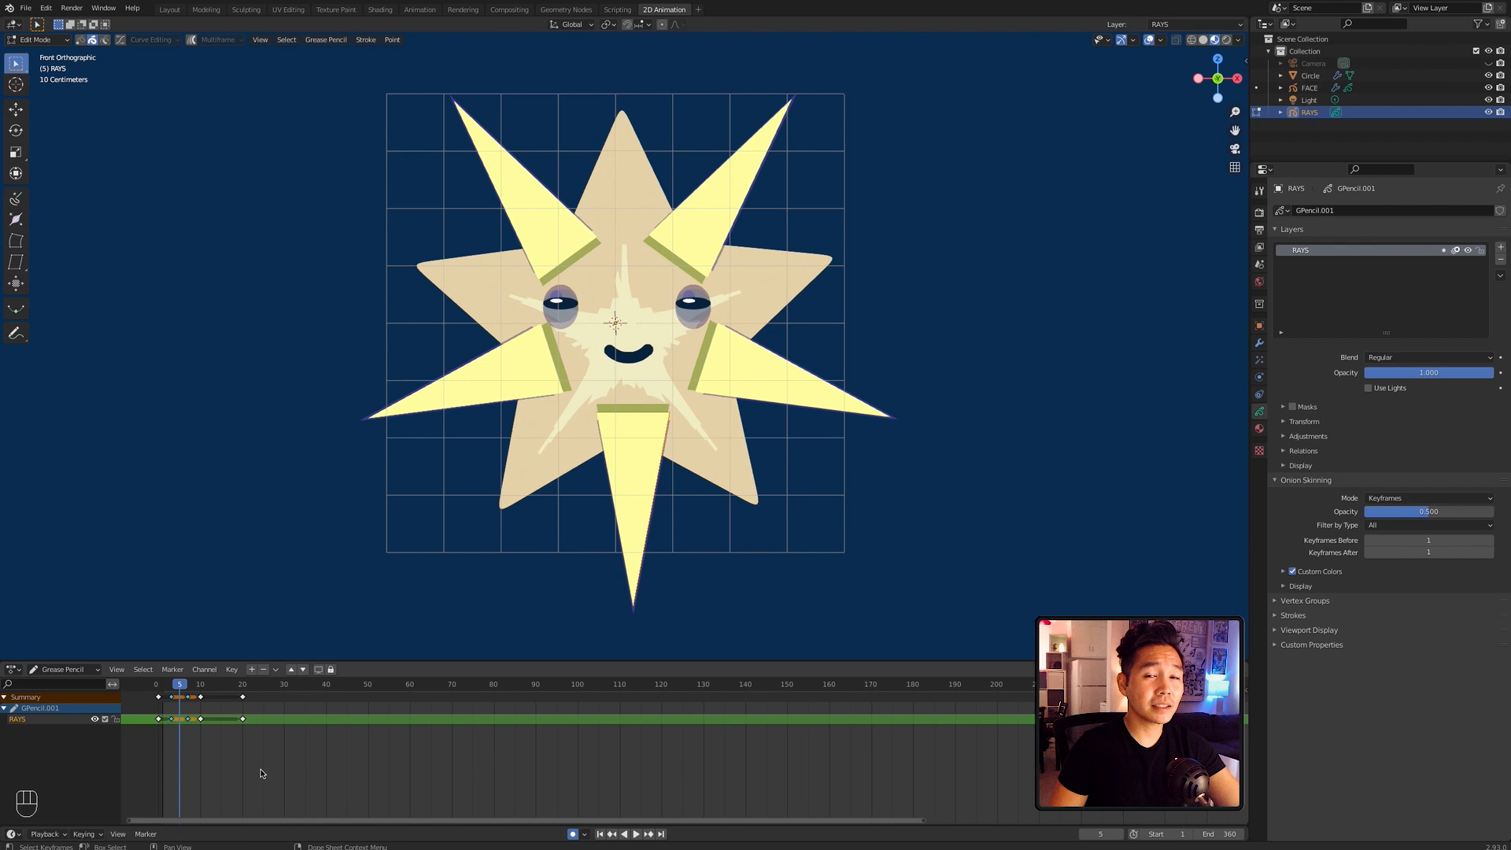
Step: At frame 15, interpolate the second sequence with a step of 4 and shift its in-between keyframes one frame earlier
{"action": "left_click", "coordinate": [222, 685]}
{"action": "key", "text": "ctrl+shift+e"}
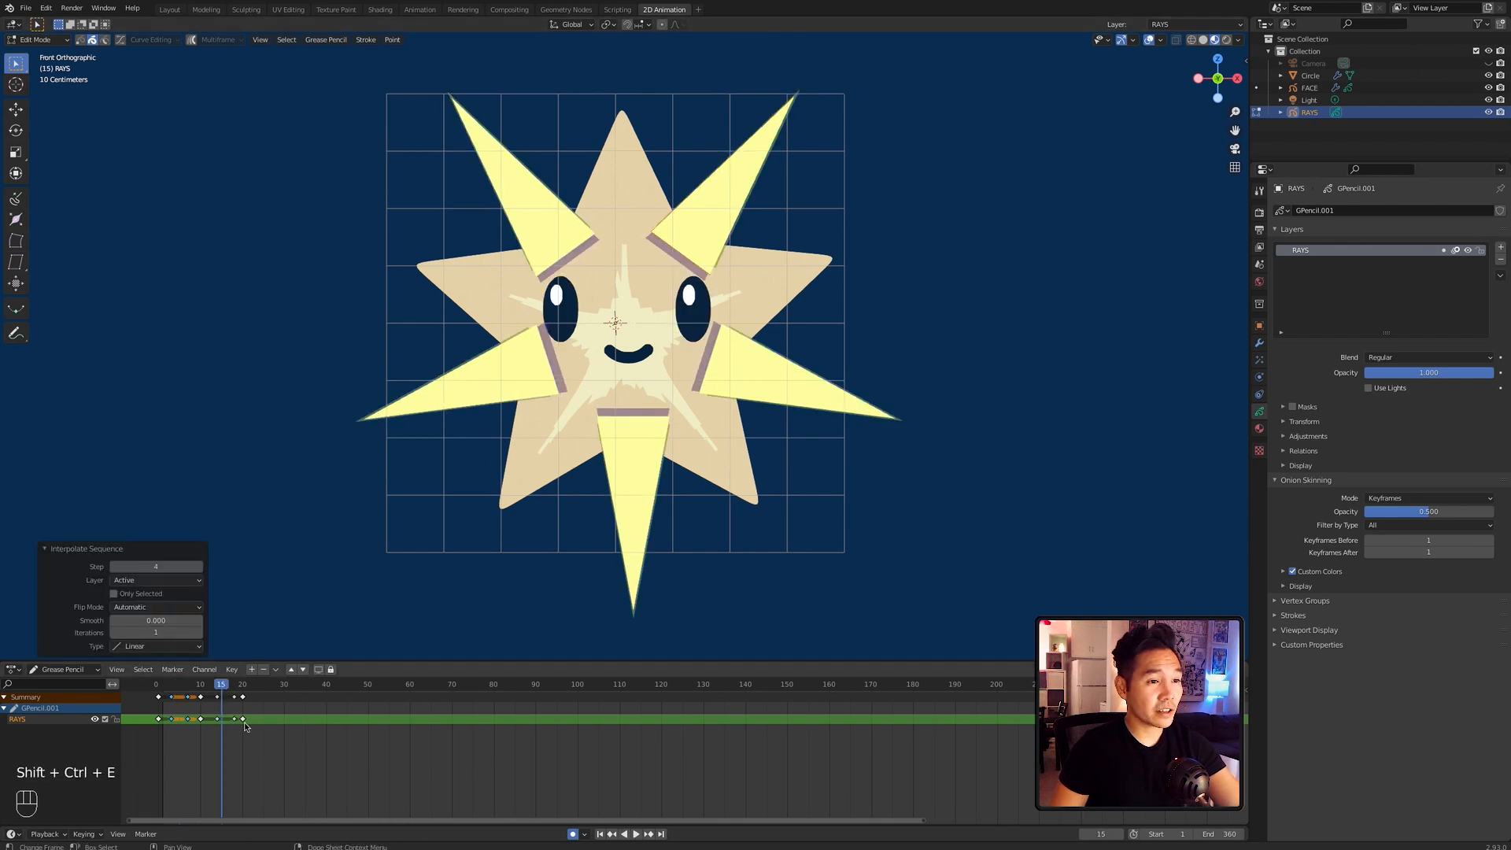
{"action": "left_click_drag", "start_coordinate": [218, 720], "coordinate": [213, 720]}
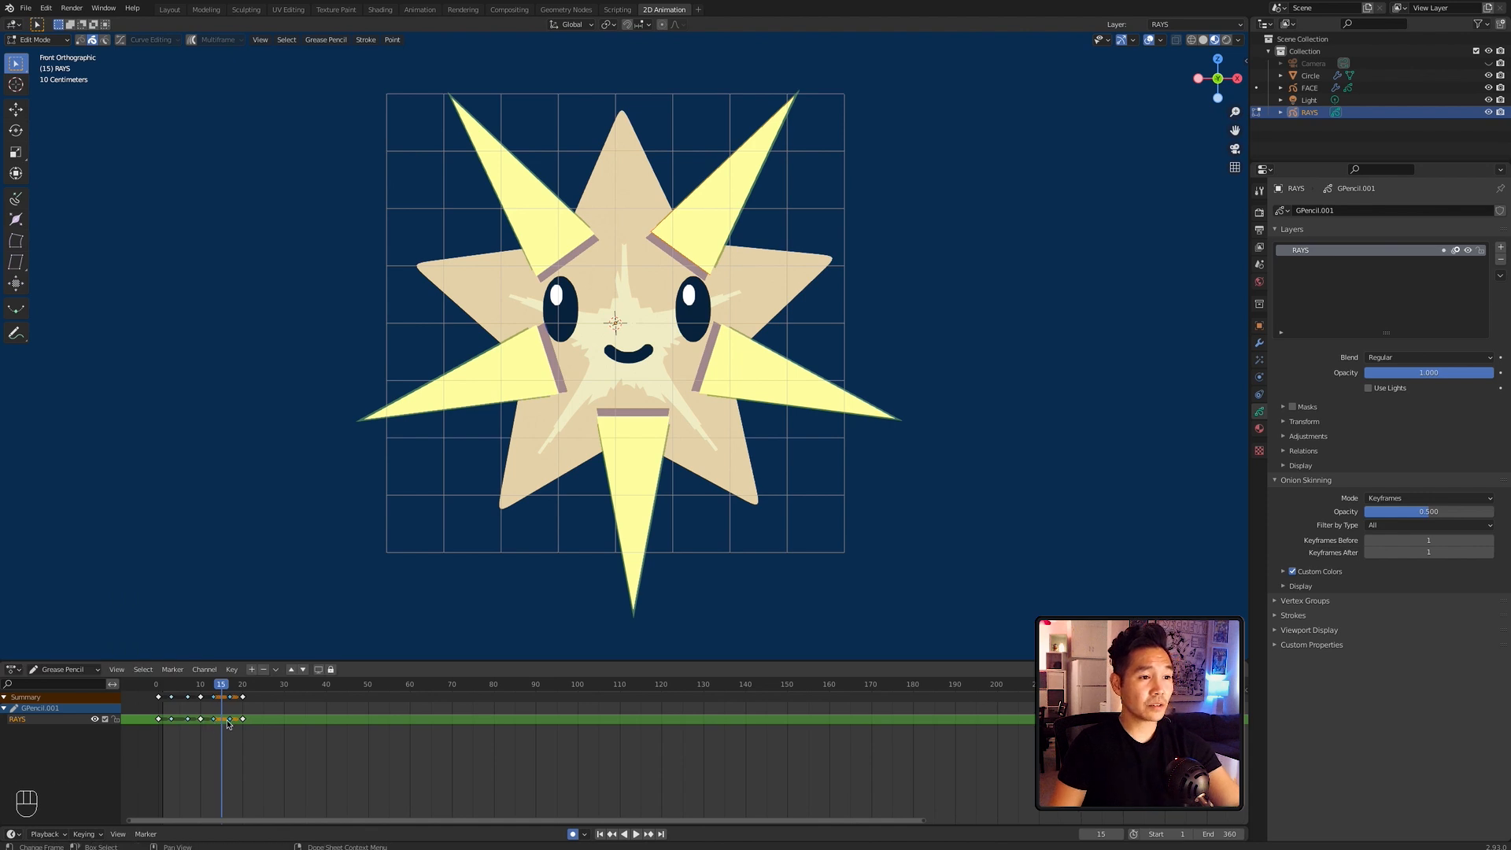
Step: Add a Time Offset modifier to RAYS with a custom range from frame 0 to 20
{"action": "left_click", "coordinate": [1259, 343]}
{"action": "left_click", "coordinate": [1347, 211]}
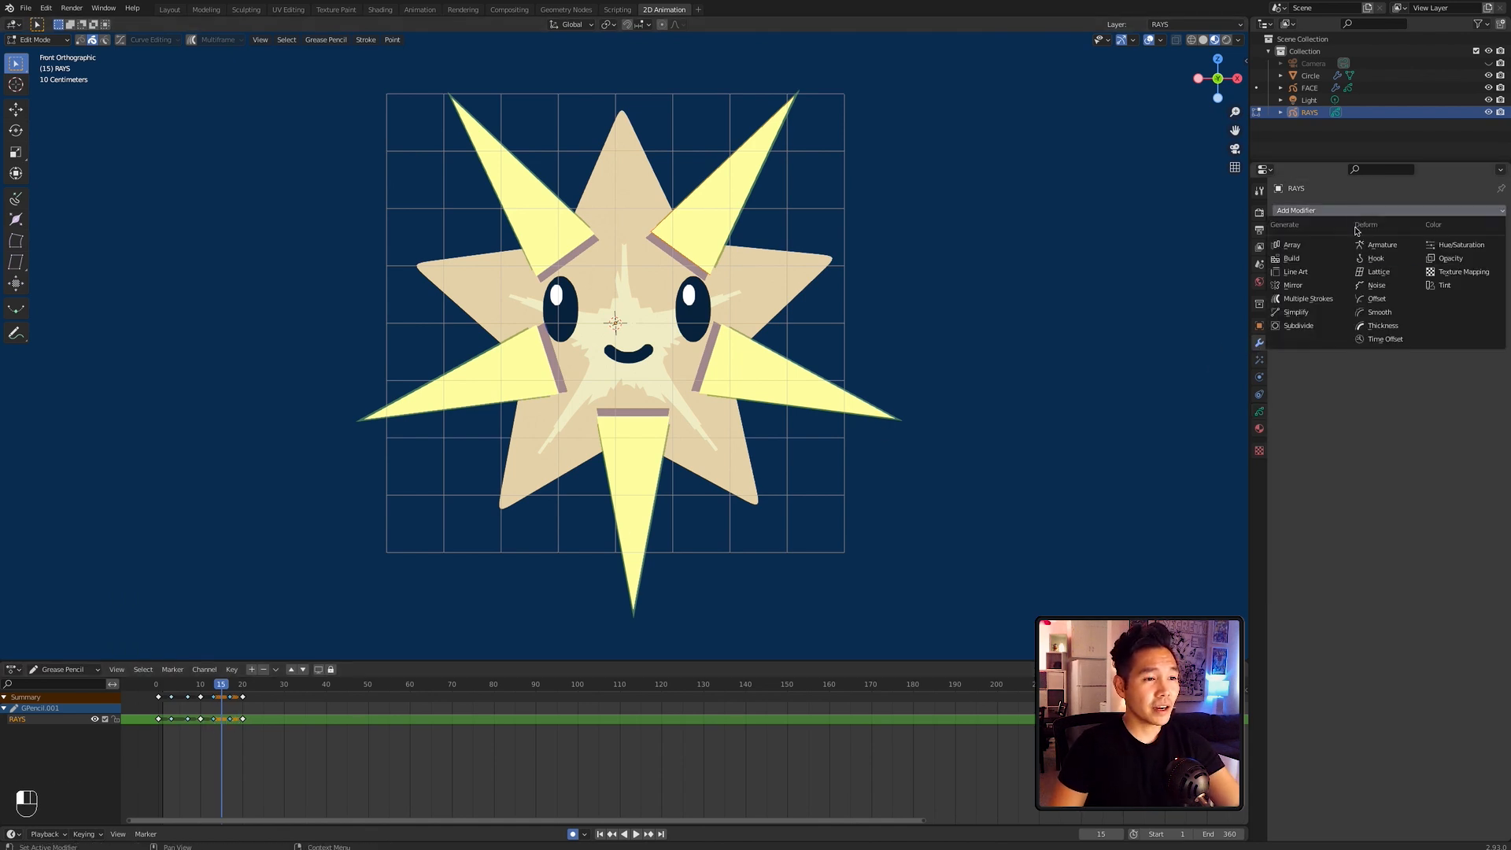
{"action": "left_click", "coordinate": [1369, 342]}
{"action": "left_click", "coordinate": [1285, 312]}
{"action": "left_click", "coordinate": [1295, 313]}
{"action": "left_click", "coordinate": [1439, 331]}
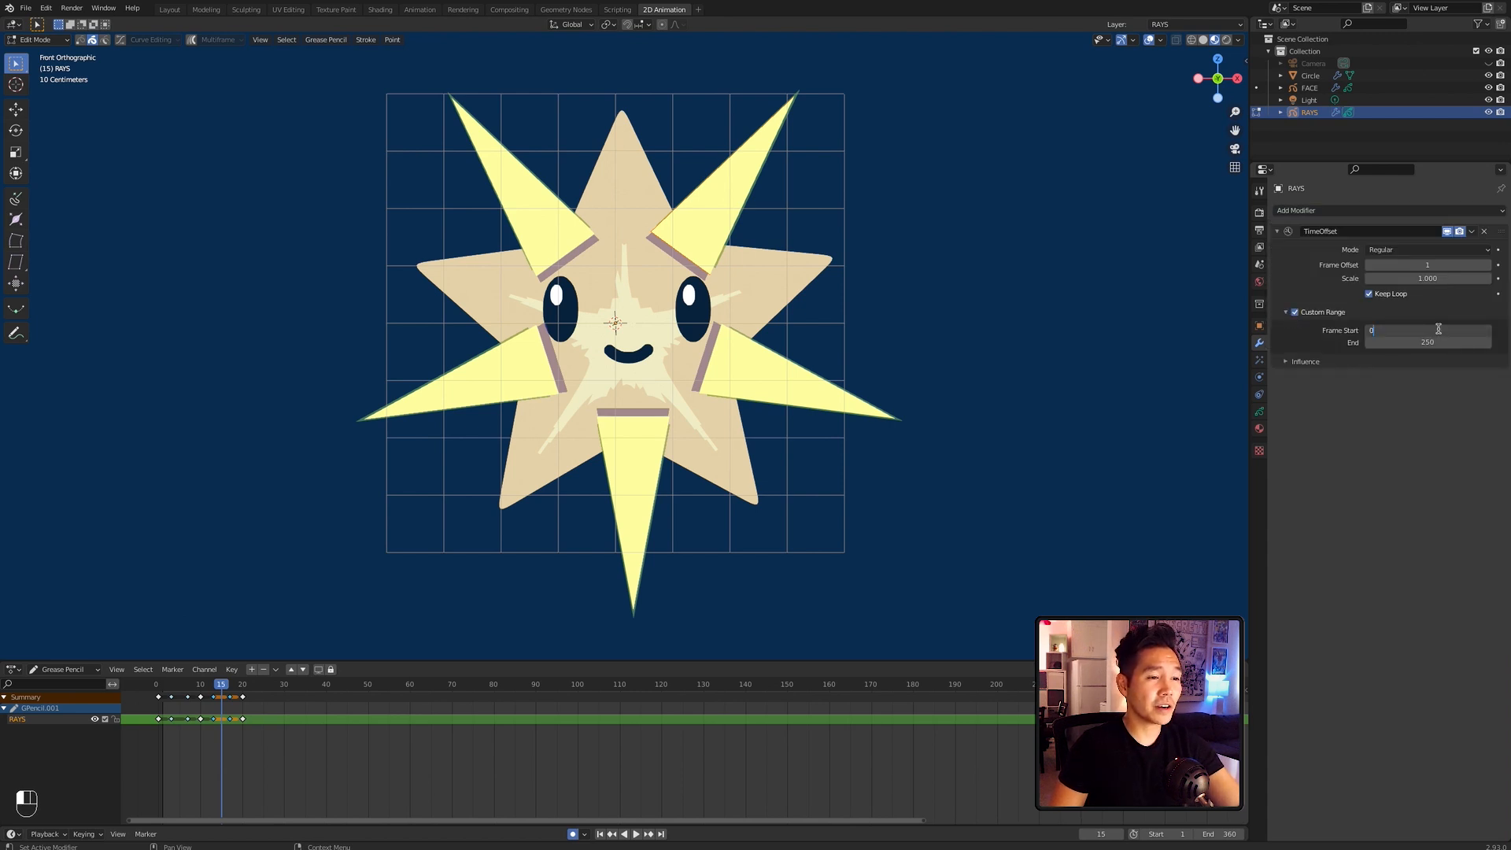
{"action": "key", "text": "Tab"}
{"action": "type", "text": "20"}
{"action": "key", "text": "Return"}
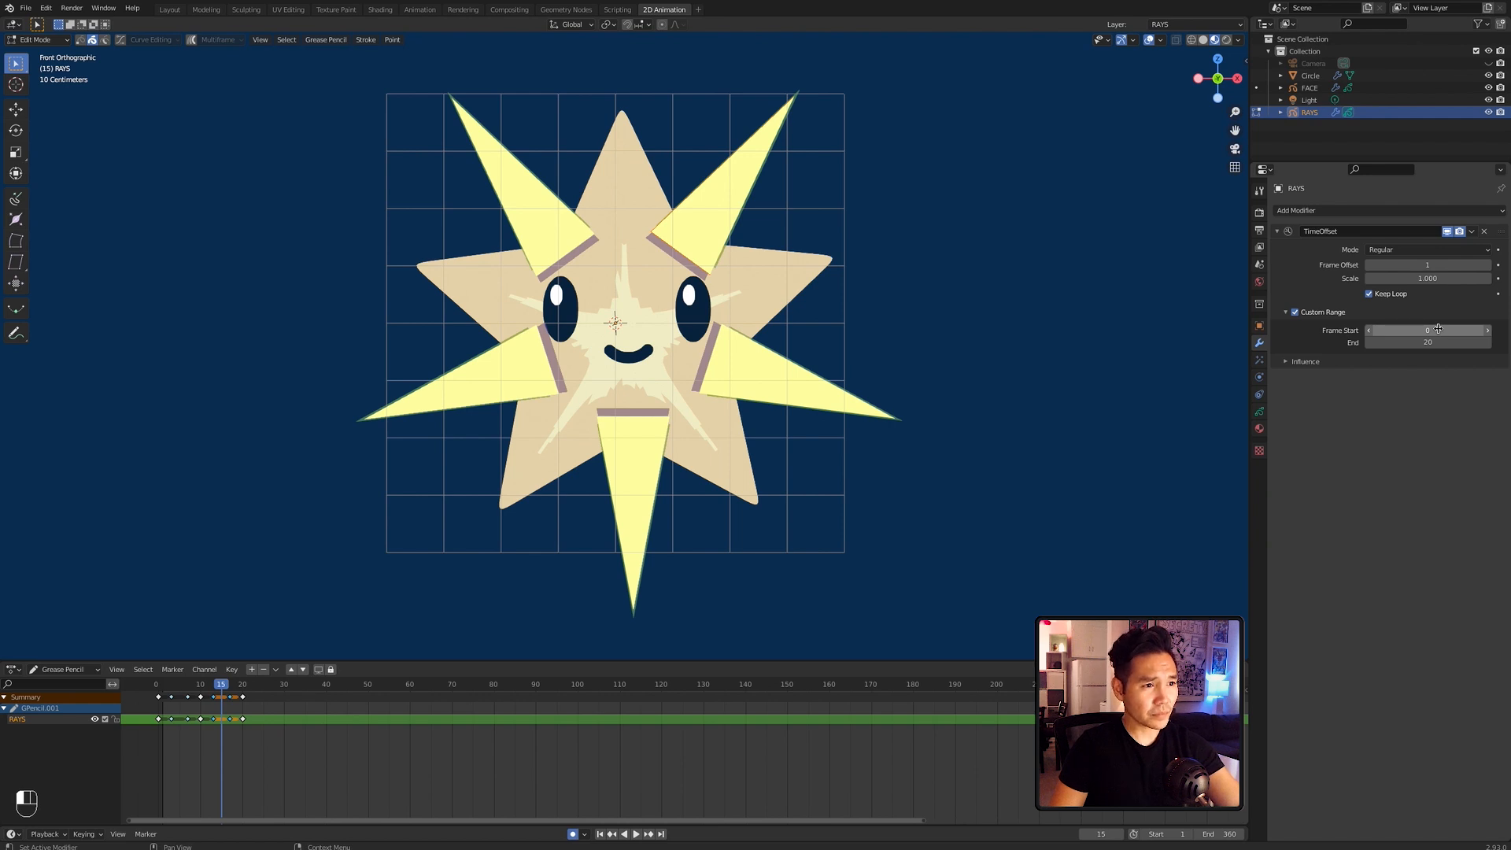
Step: Switch RAYS to Object Mode, play the animation to check the loop, and save the file
{"action": "key", "text": "Tab"}
{"action": "key", "text": "Tab"}
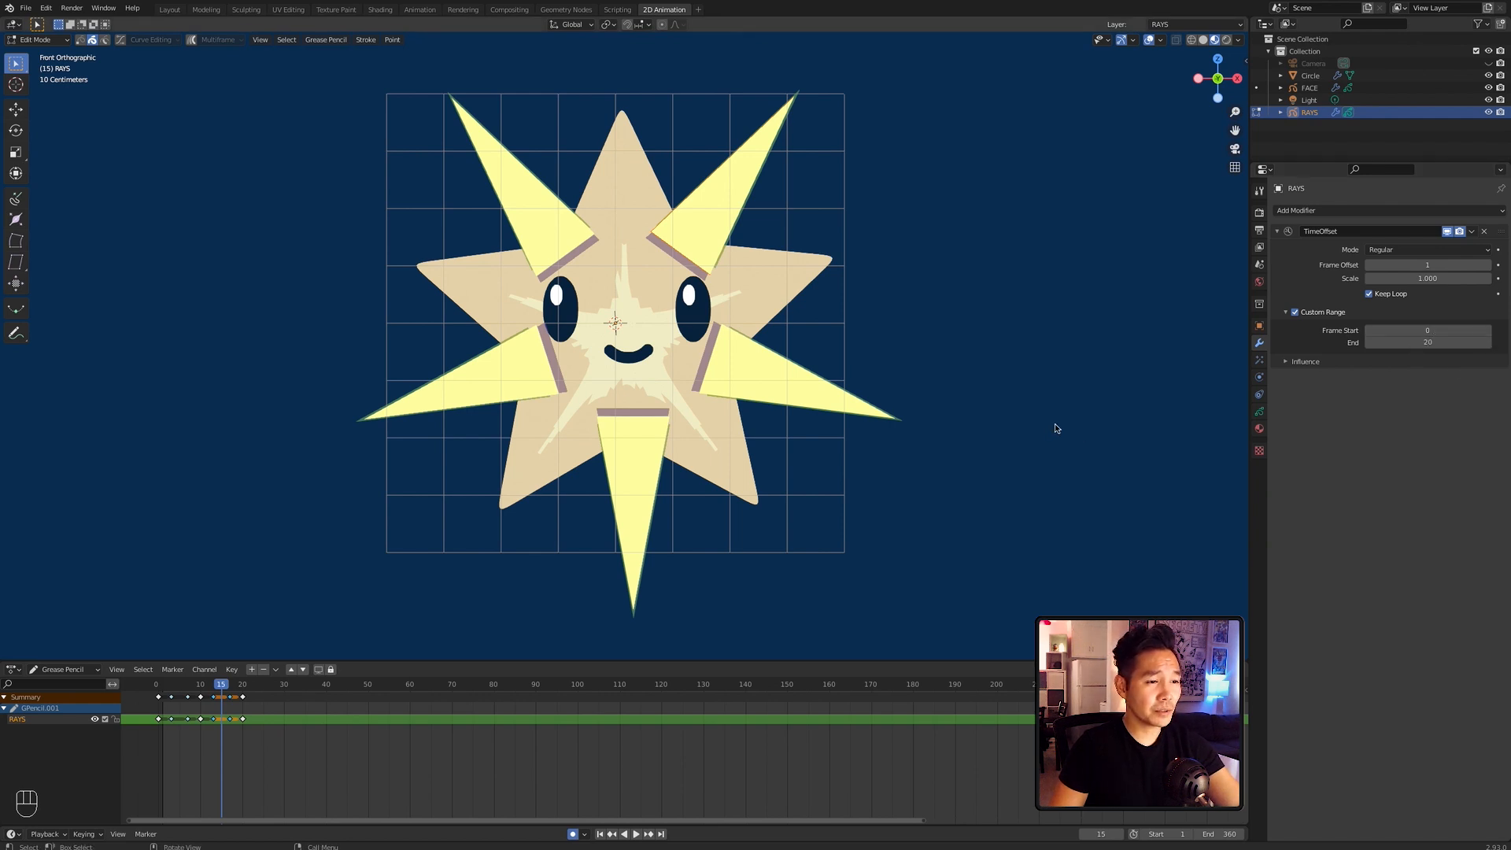
{"action": "key", "text": "ctrl+Tab"}
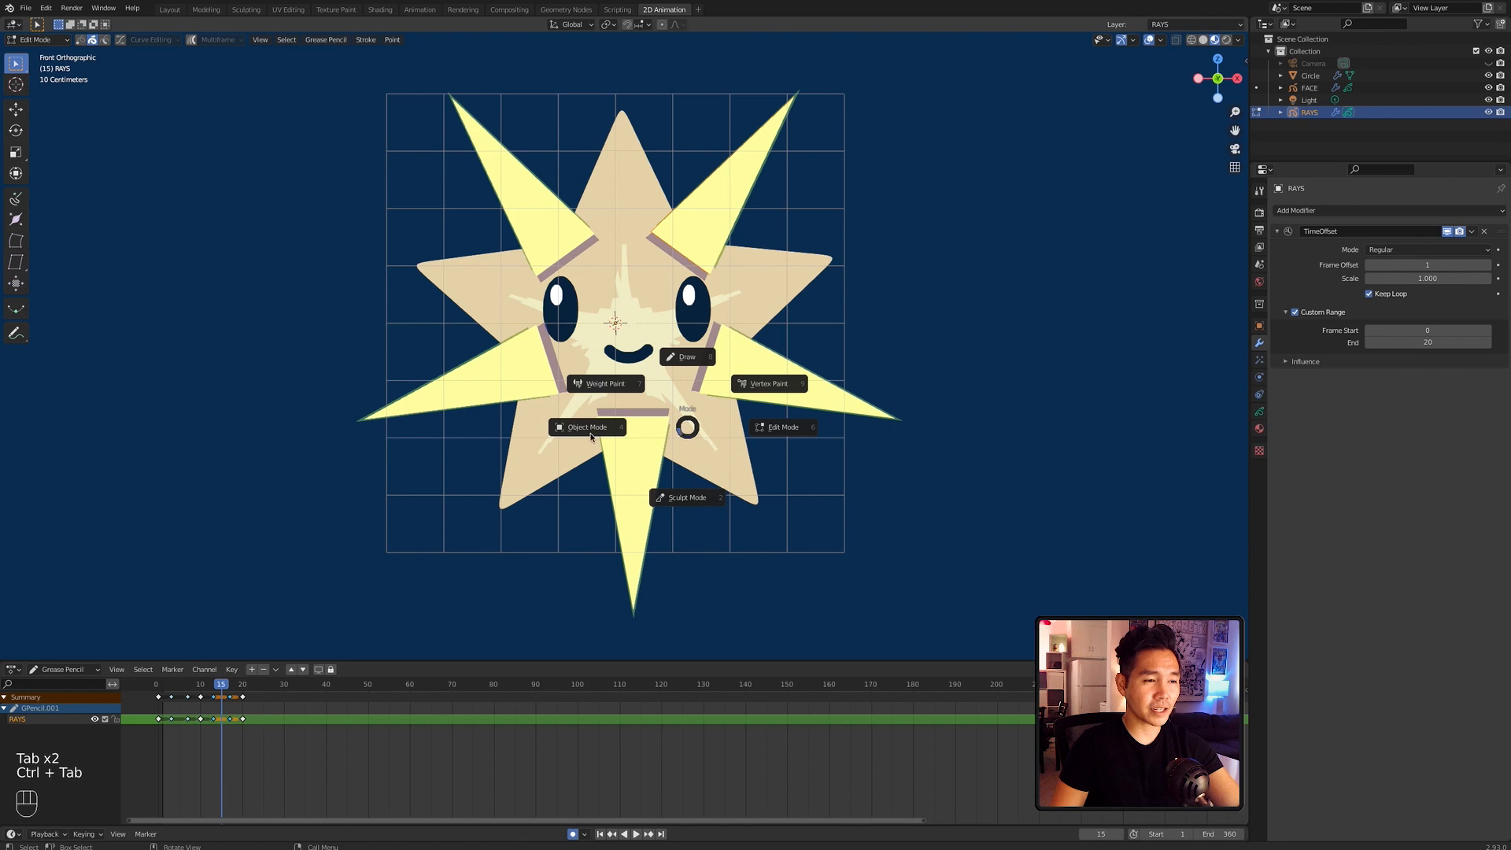
{"action": "left_click", "coordinate": [730, 475]}
{"action": "key", "text": "space"}
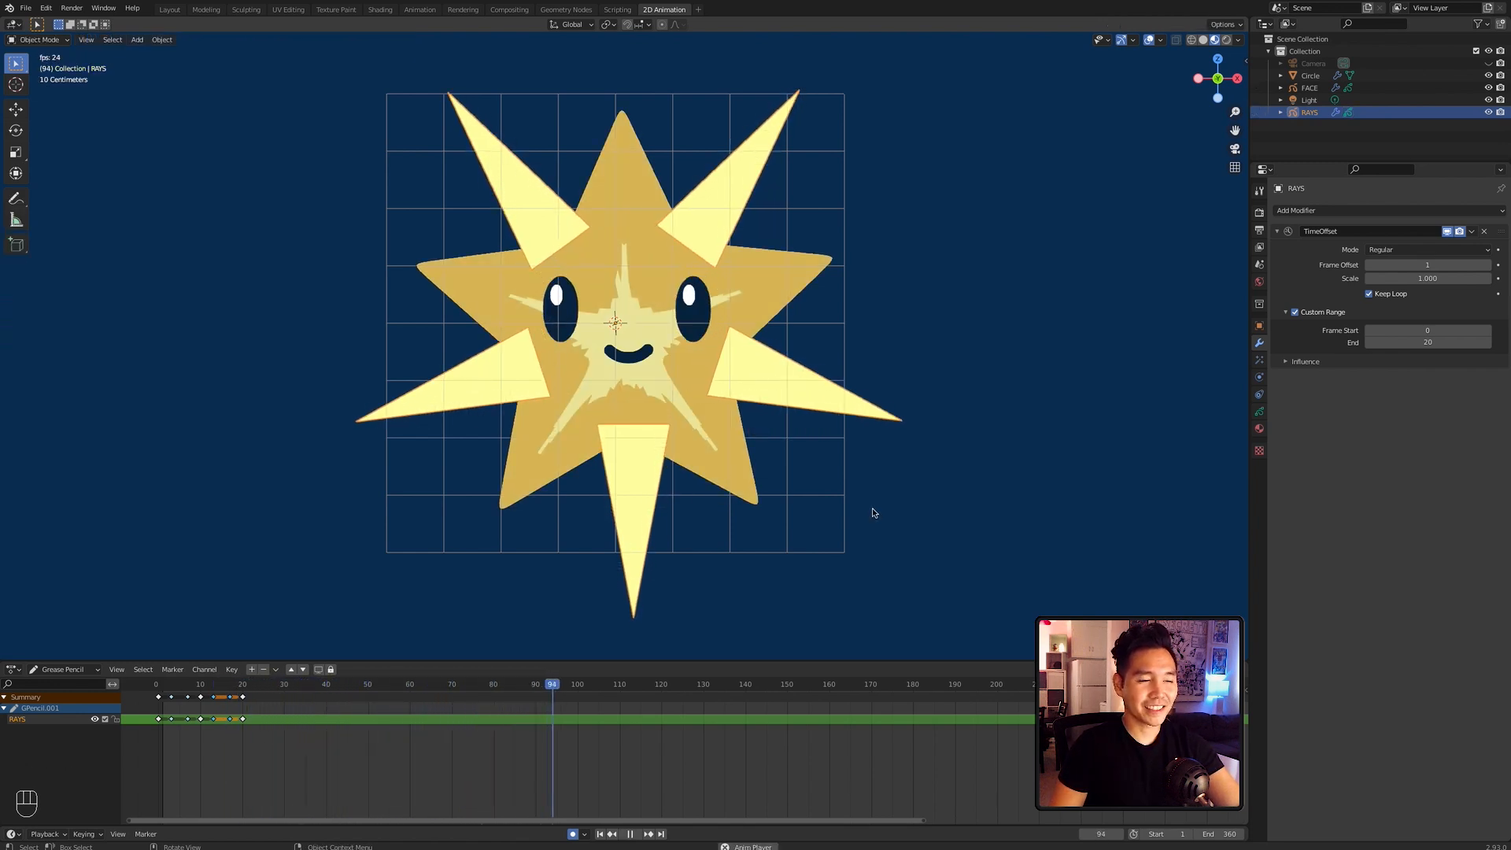
{"action": "key", "text": "space"}
{"action": "key", "text": "super+s"}
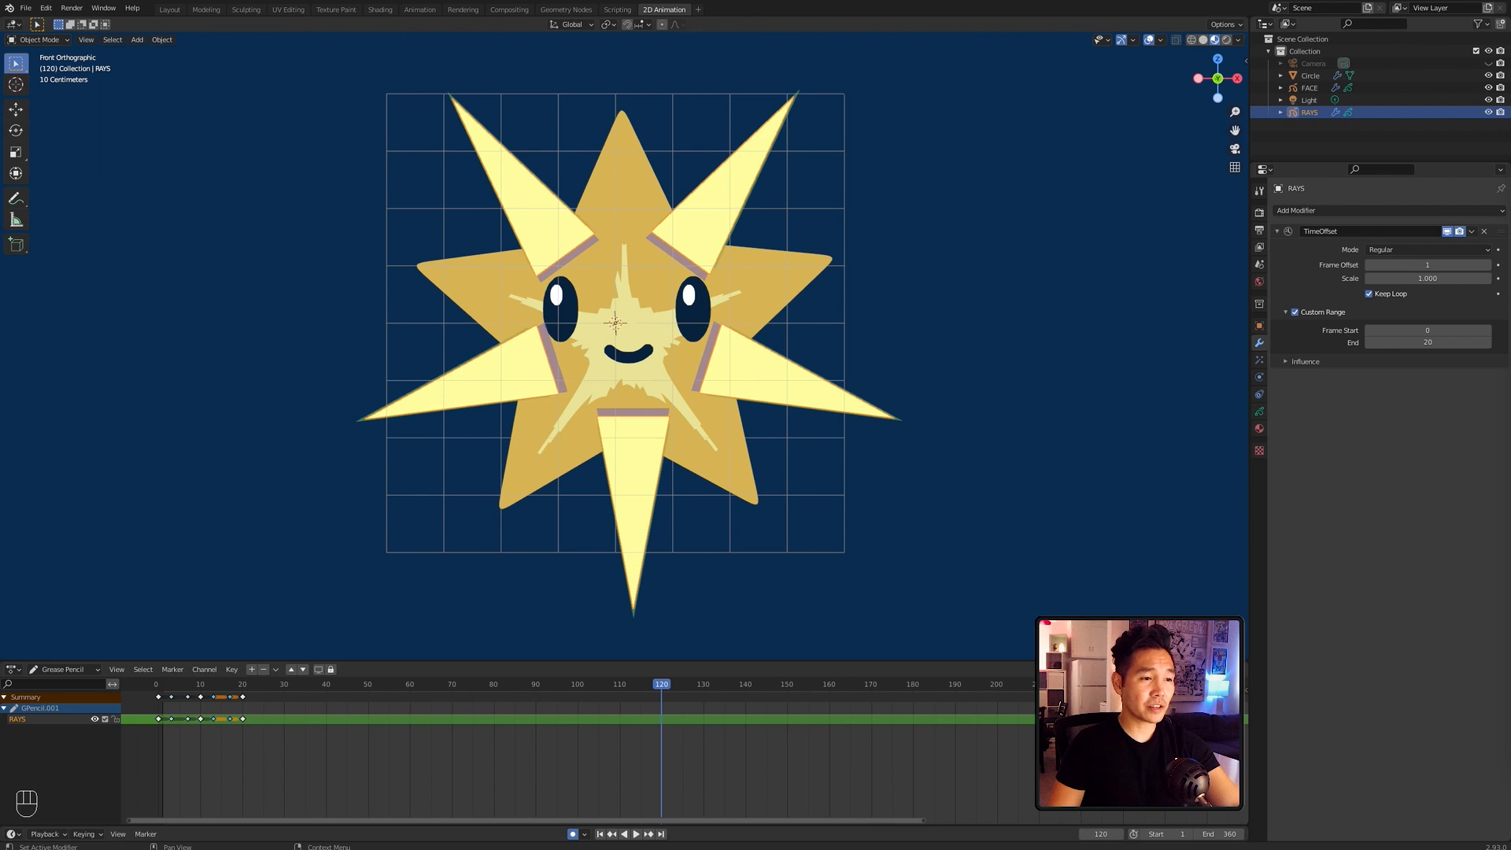
Step: Set the viewport to rendered shading and add a Blur visual effect to RAYS
{"action": "left_click", "coordinate": [1226, 39]}
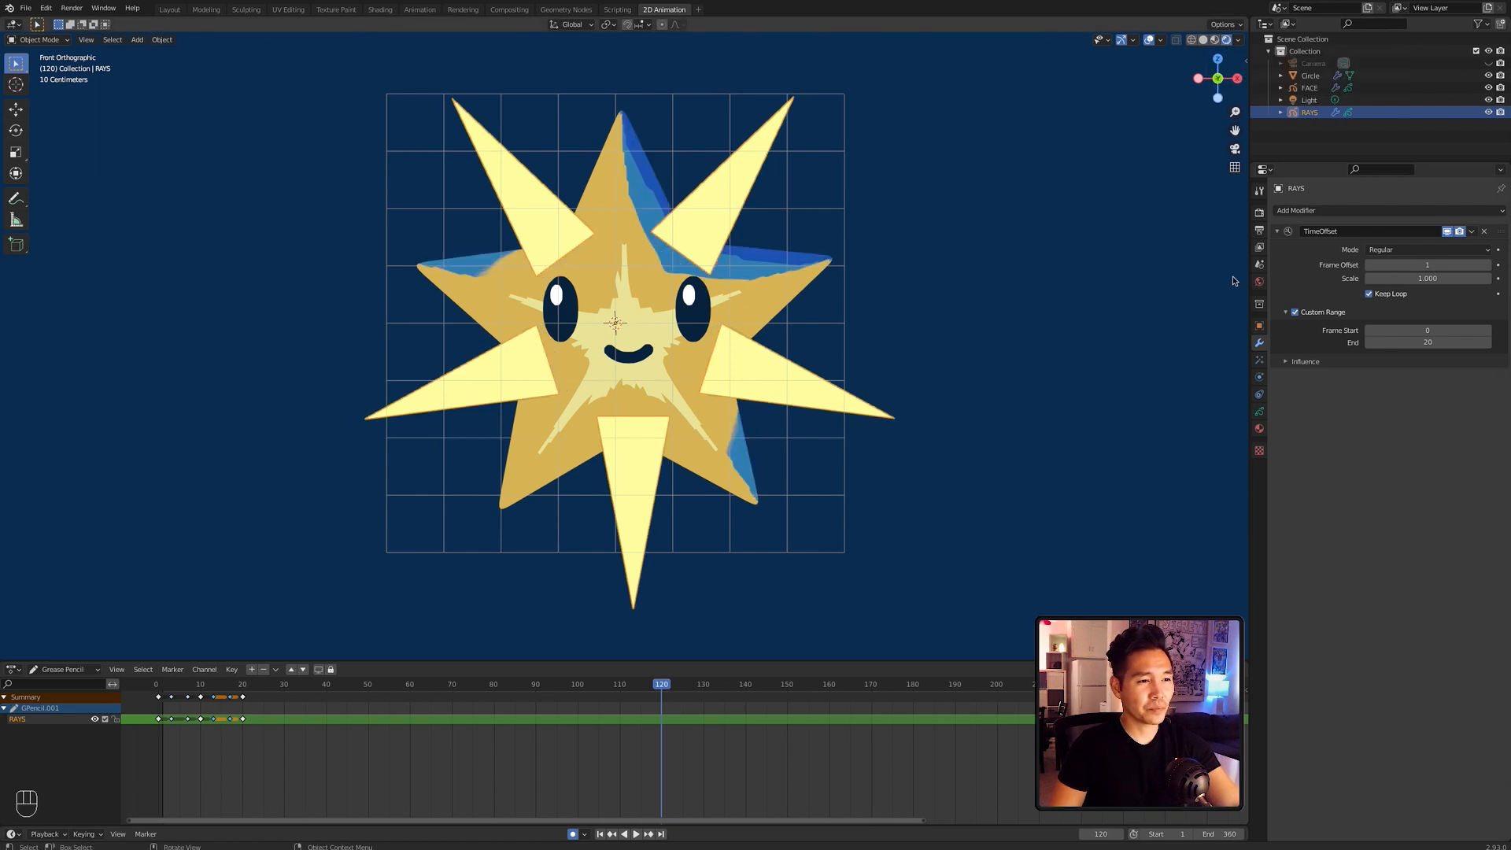
{"action": "left_click", "coordinate": [1260, 359]}
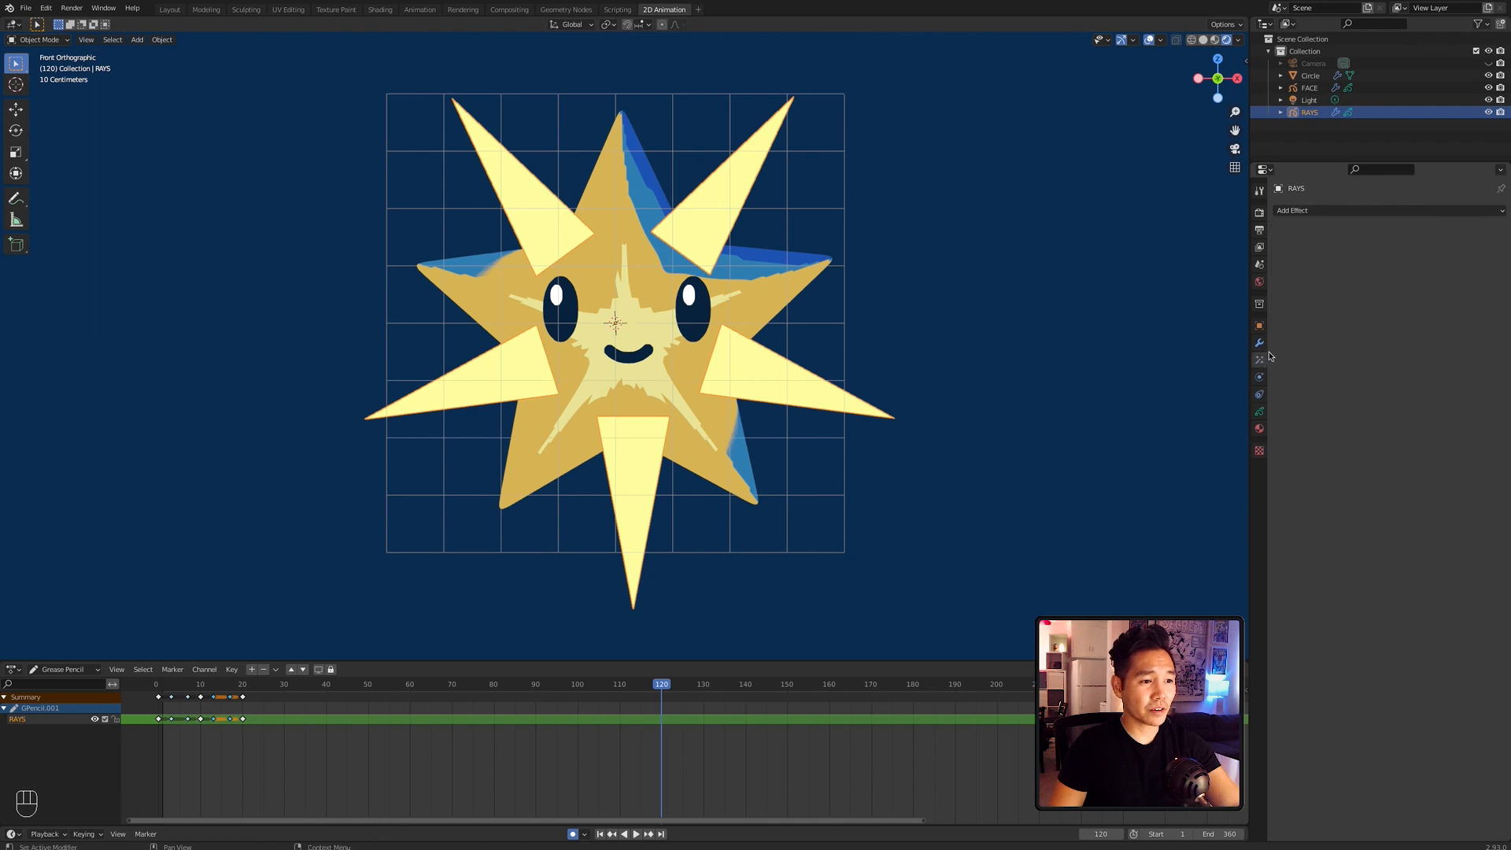
{"action": "left_click", "coordinate": [1361, 210]}
{"action": "left_click", "coordinate": [1362, 222]}
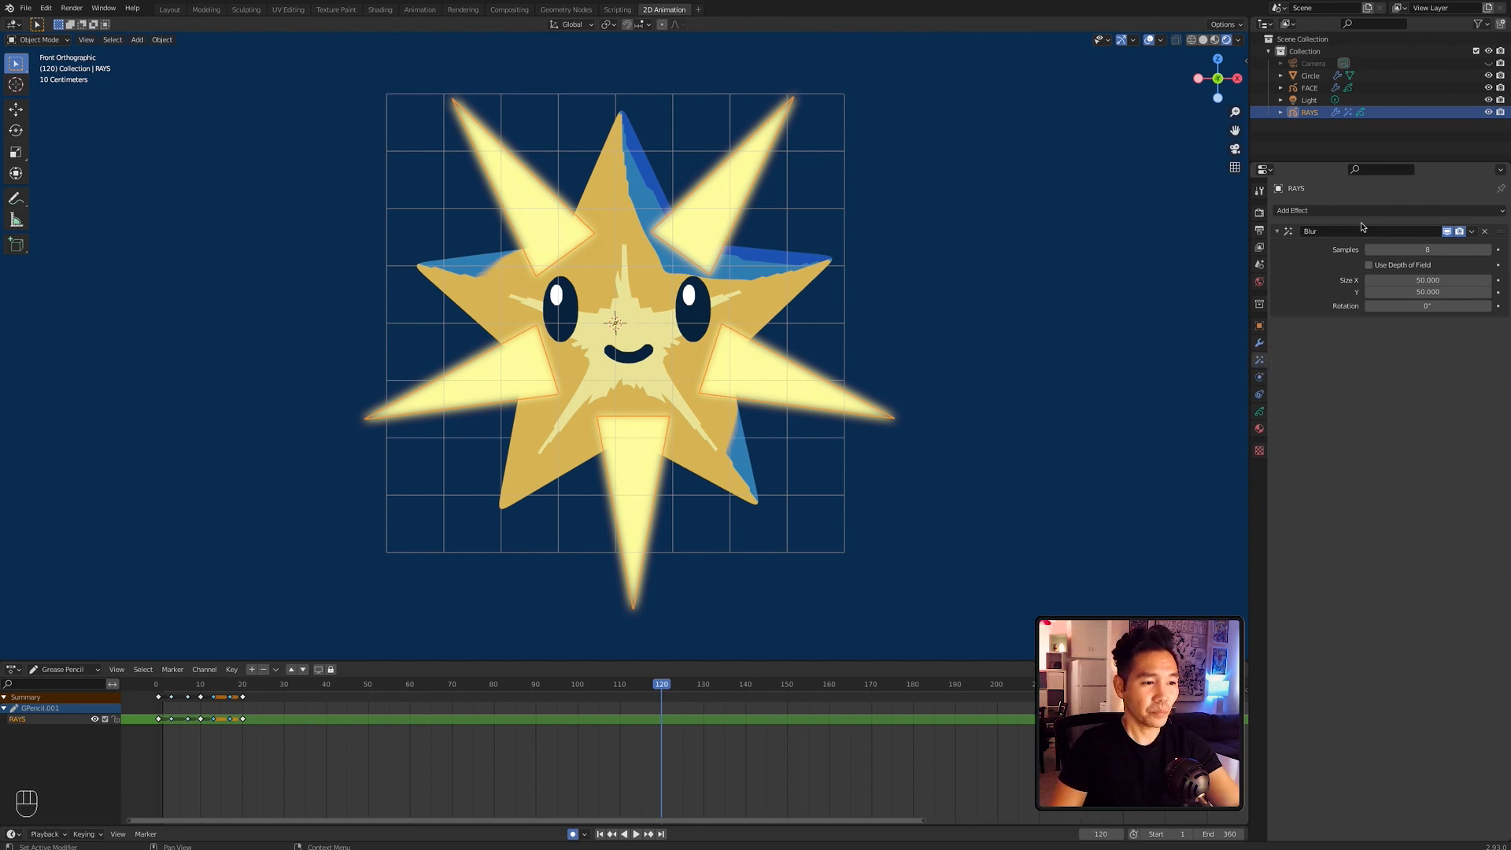
Step: Set the Blur effect's samples to 16 and its X and Y size to 150
{"action": "left_click", "coordinate": [1429, 250]}
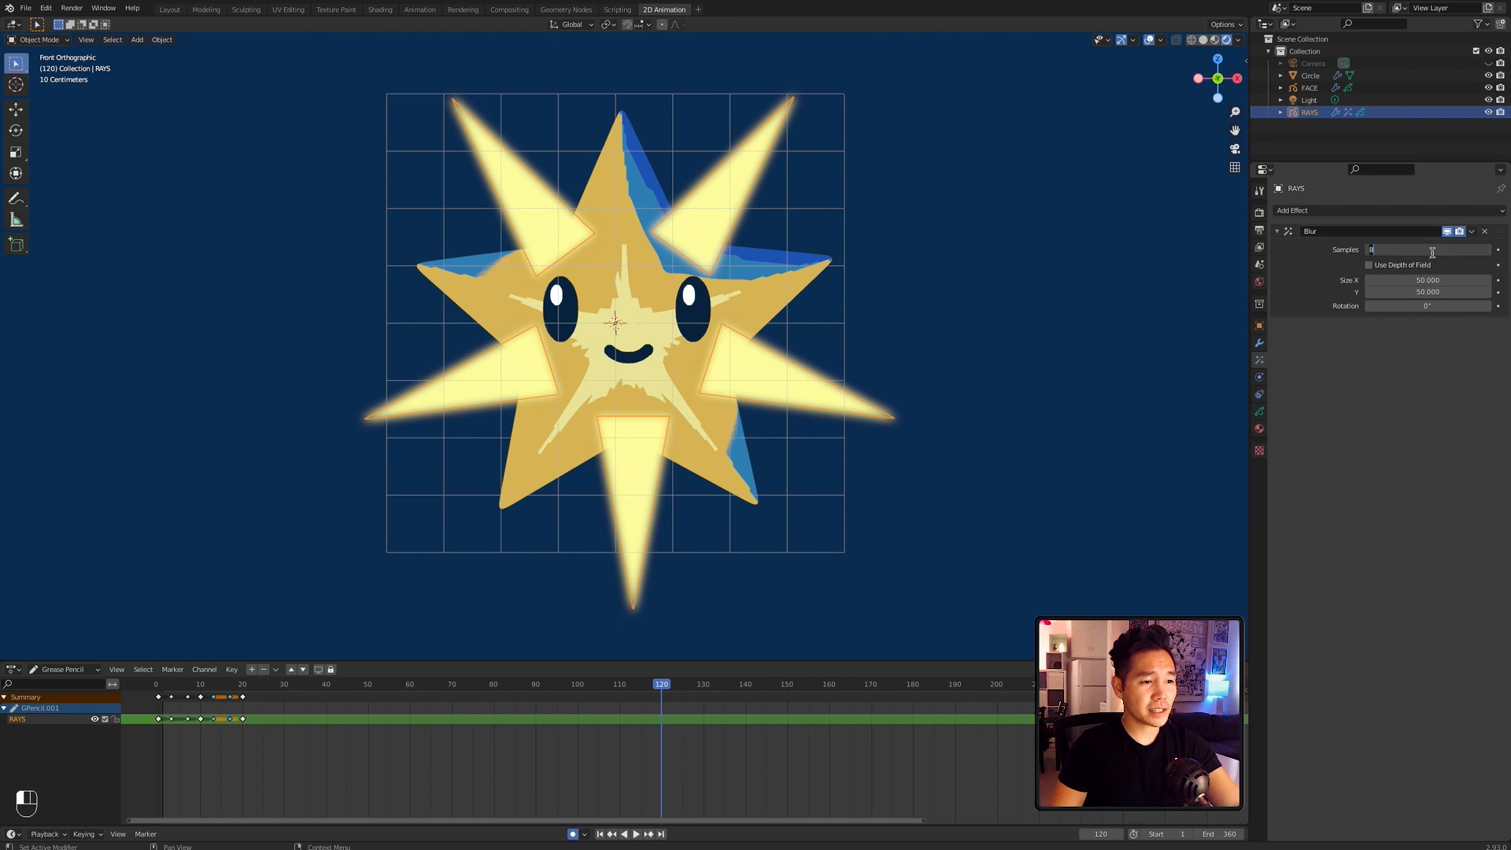
{"action": "type", "text": "16"}
{"action": "key", "text": "Return"}
{"action": "left_click", "coordinate": [1428, 281]}
{"action": "type", "text": "150"}
{"action": "key", "text": "Return"}
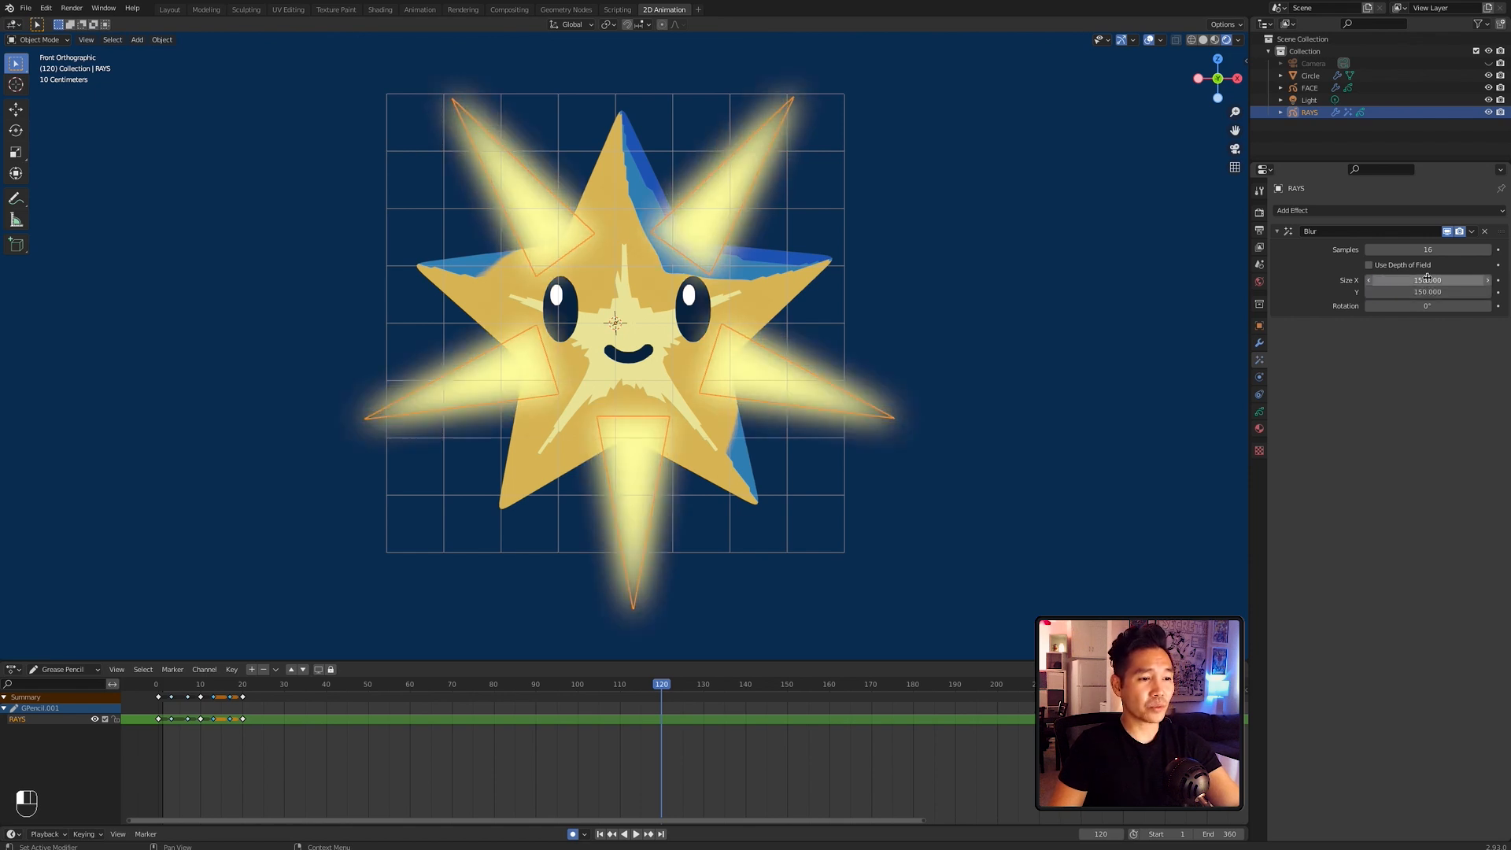
Step: Add a Rim effect above Blur with a pink rim color and offsets of X 69 px and Y -95 px
{"action": "left_click", "coordinate": [1338, 210]}
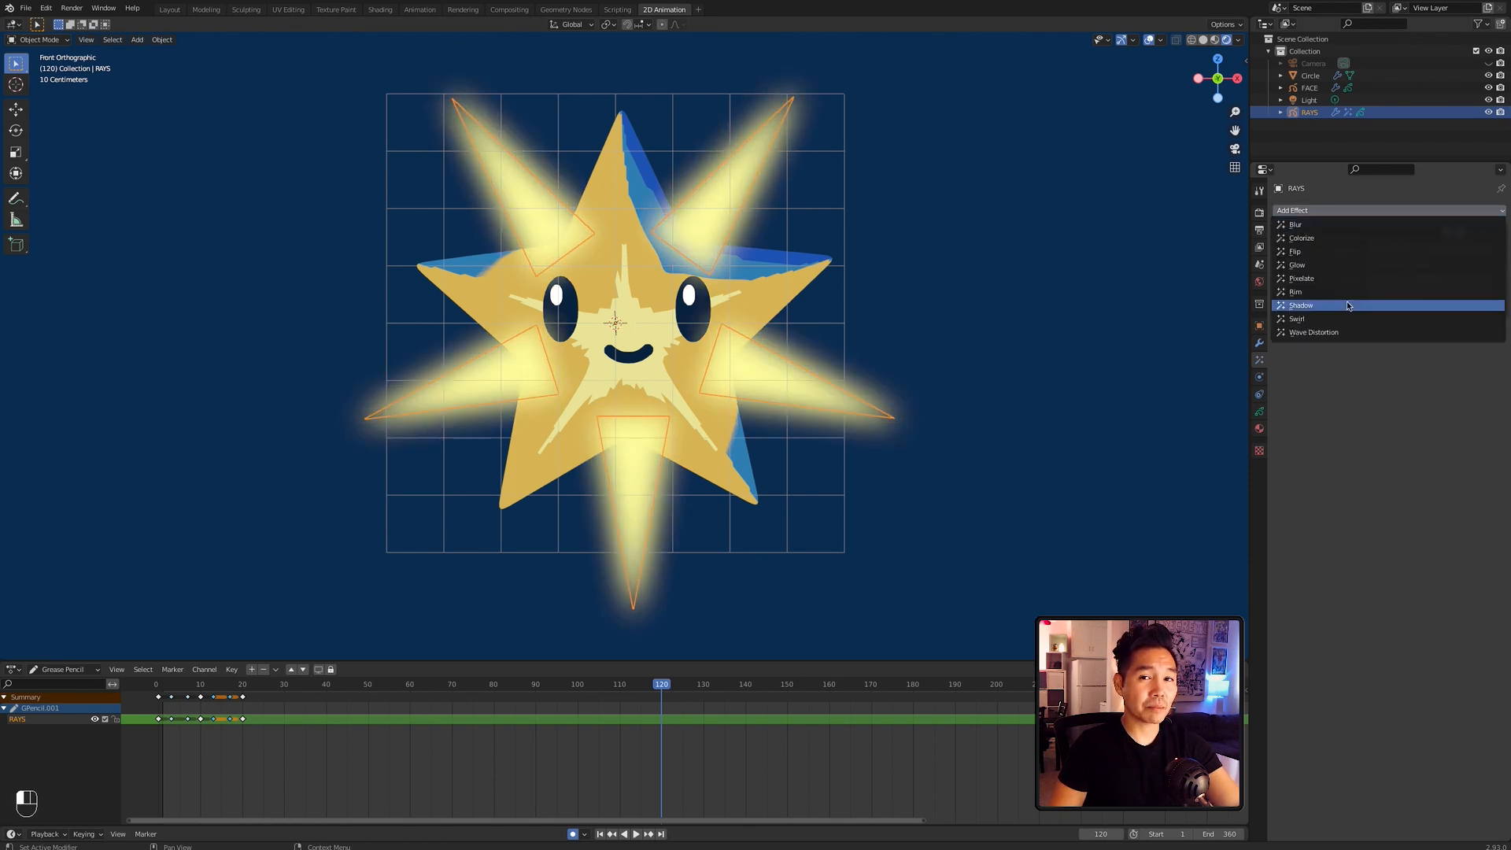
{"action": "left_click", "coordinate": [1338, 300]}
{"action": "left_click_drag", "start_coordinate": [1501, 323], "coordinate": [1497, 227]}
{"action": "left_click", "coordinate": [1479, 251]}
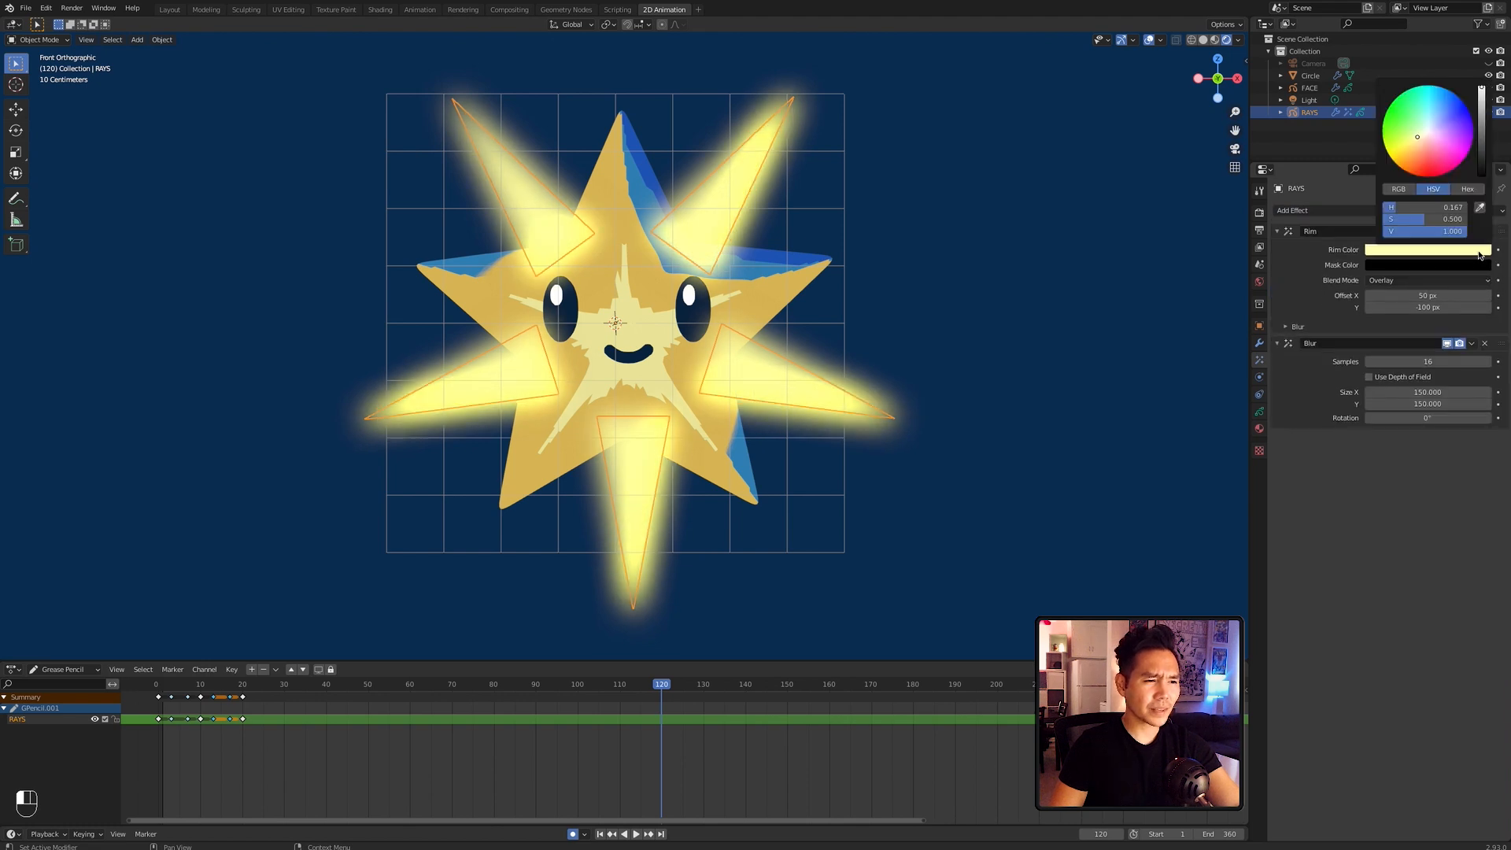
{"action": "left_click_drag", "start_coordinate": [1443, 139], "coordinate": [1438, 143]}
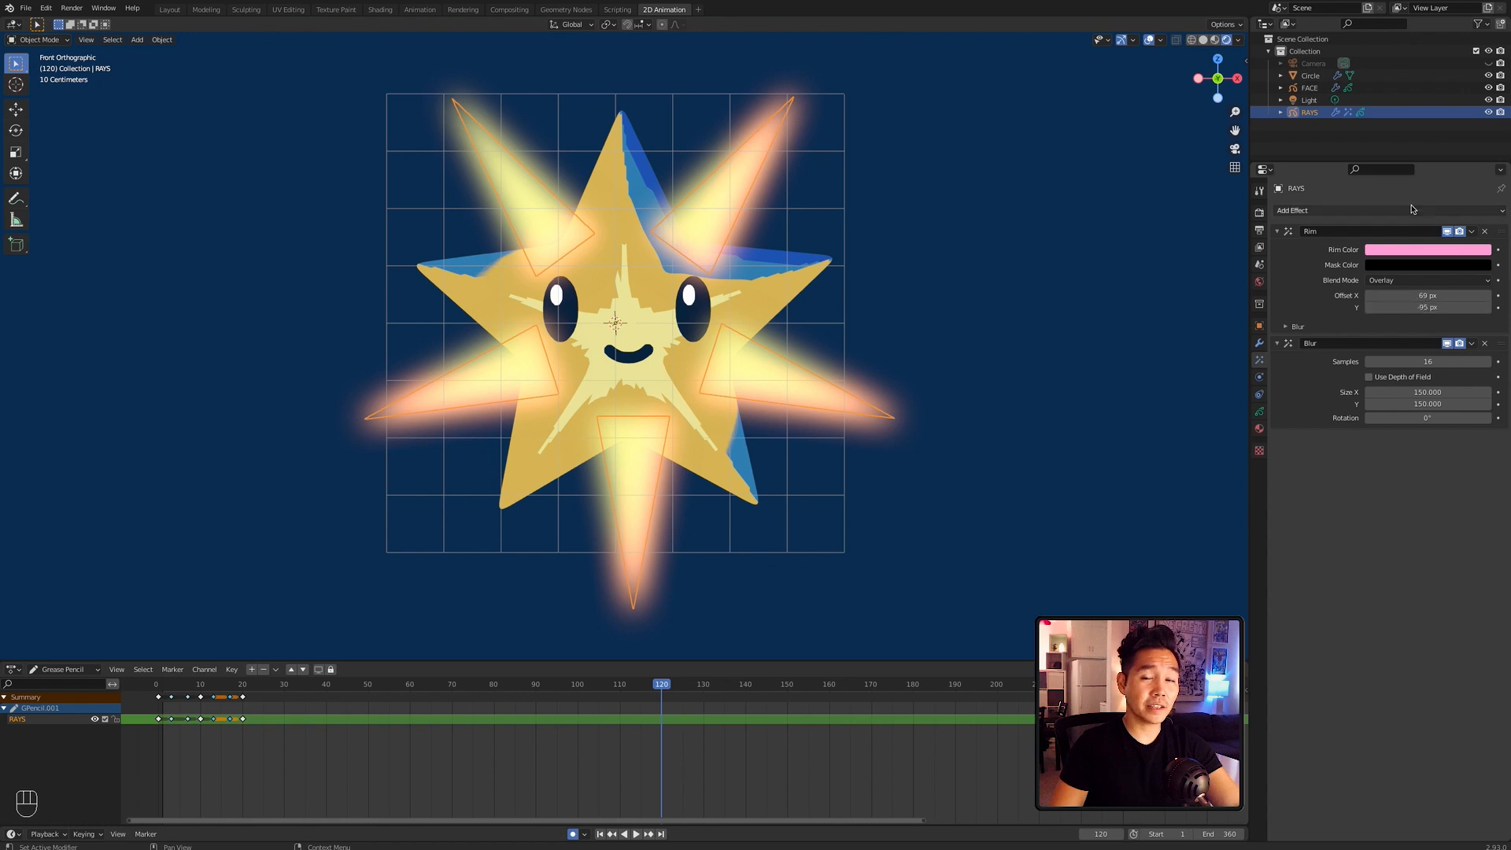
Step: Add a Glow effect to RAYS with 16 samples and a light blue glow color
{"action": "left_click", "coordinate": [1412, 209]}
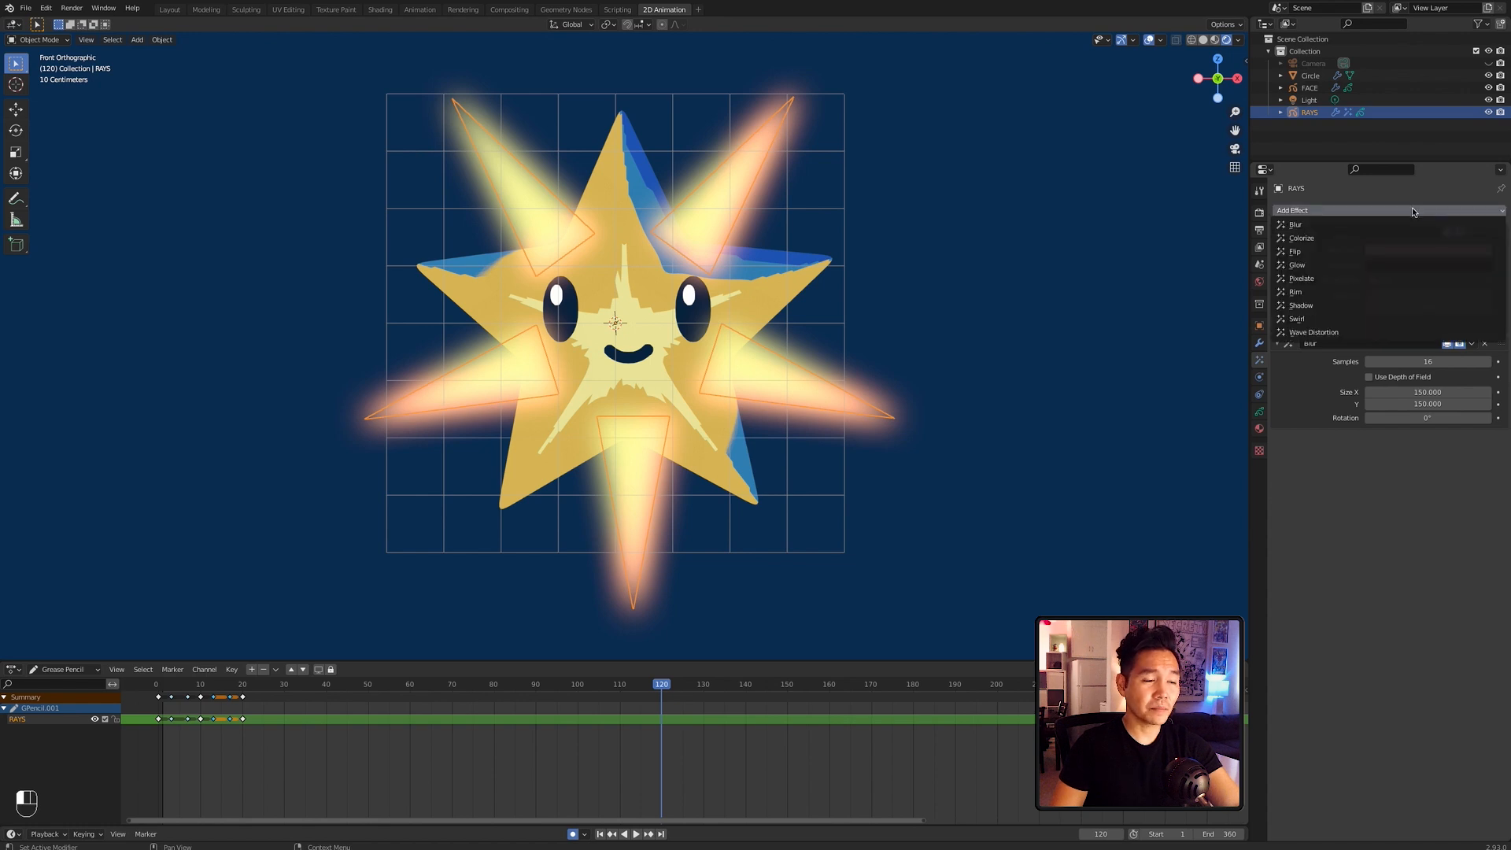
{"action": "left_click", "coordinate": [1400, 267]}
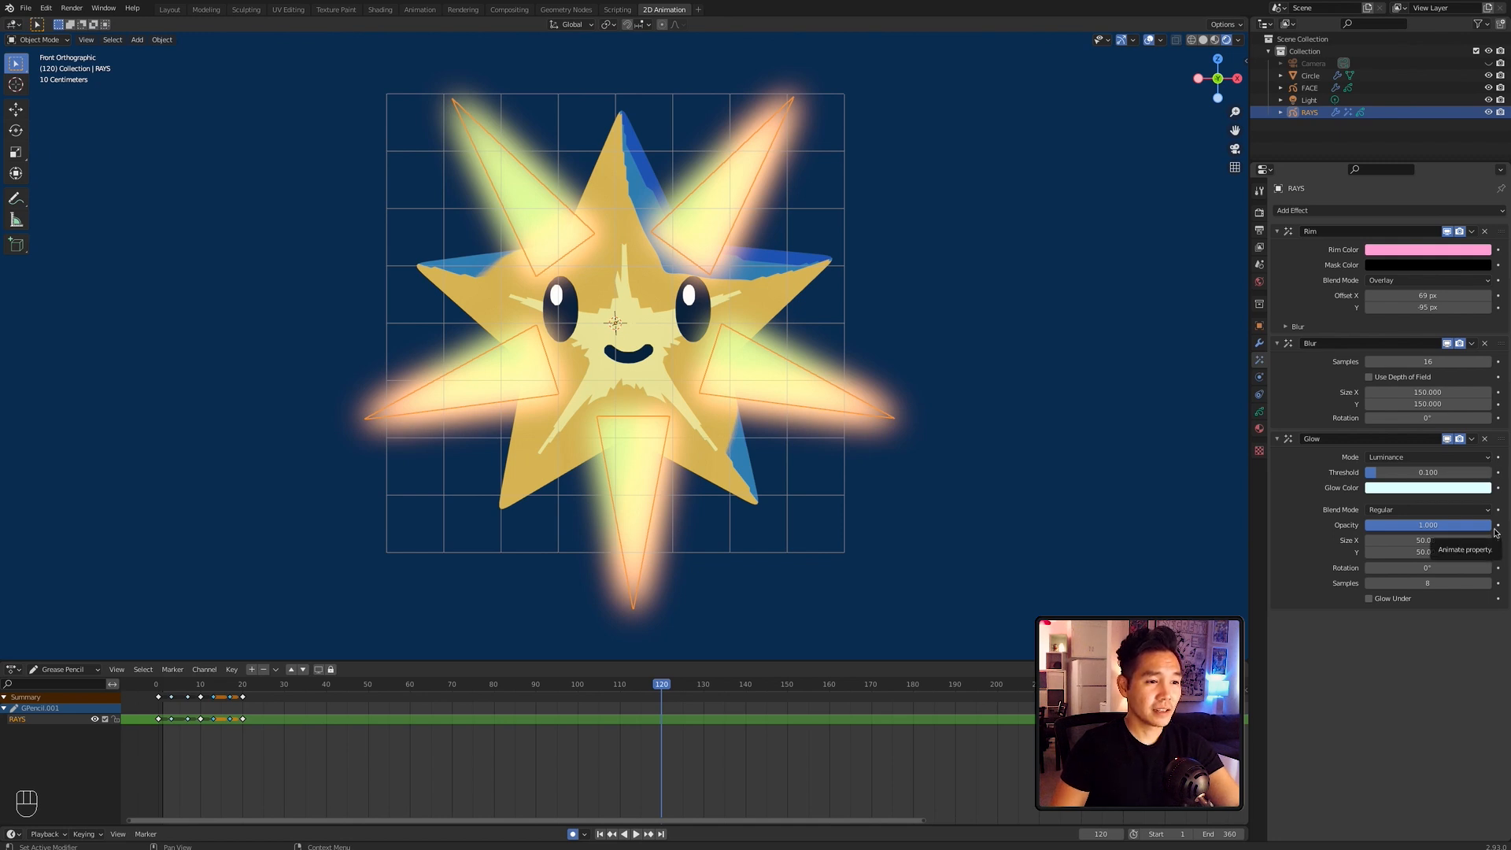
{"action": "left_click", "coordinate": [1438, 582]}
{"action": "type", "text": "16"}
{"action": "key", "text": "Return"}
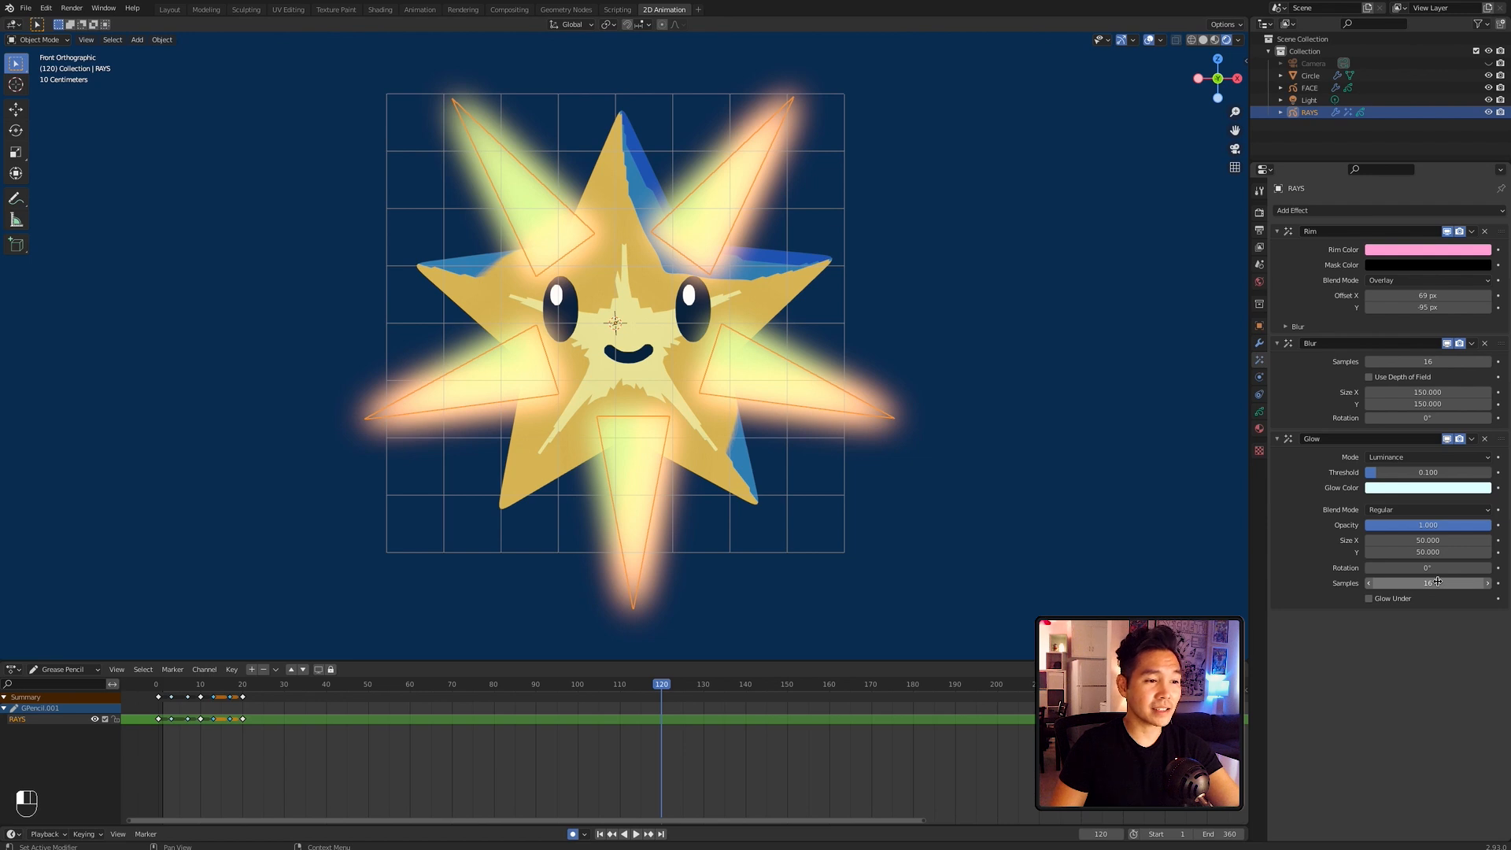
{"action": "left_click", "coordinate": [1428, 488]}
{"action": "left_click_drag", "start_coordinate": [1431, 352], "coordinate": [1429, 359]}
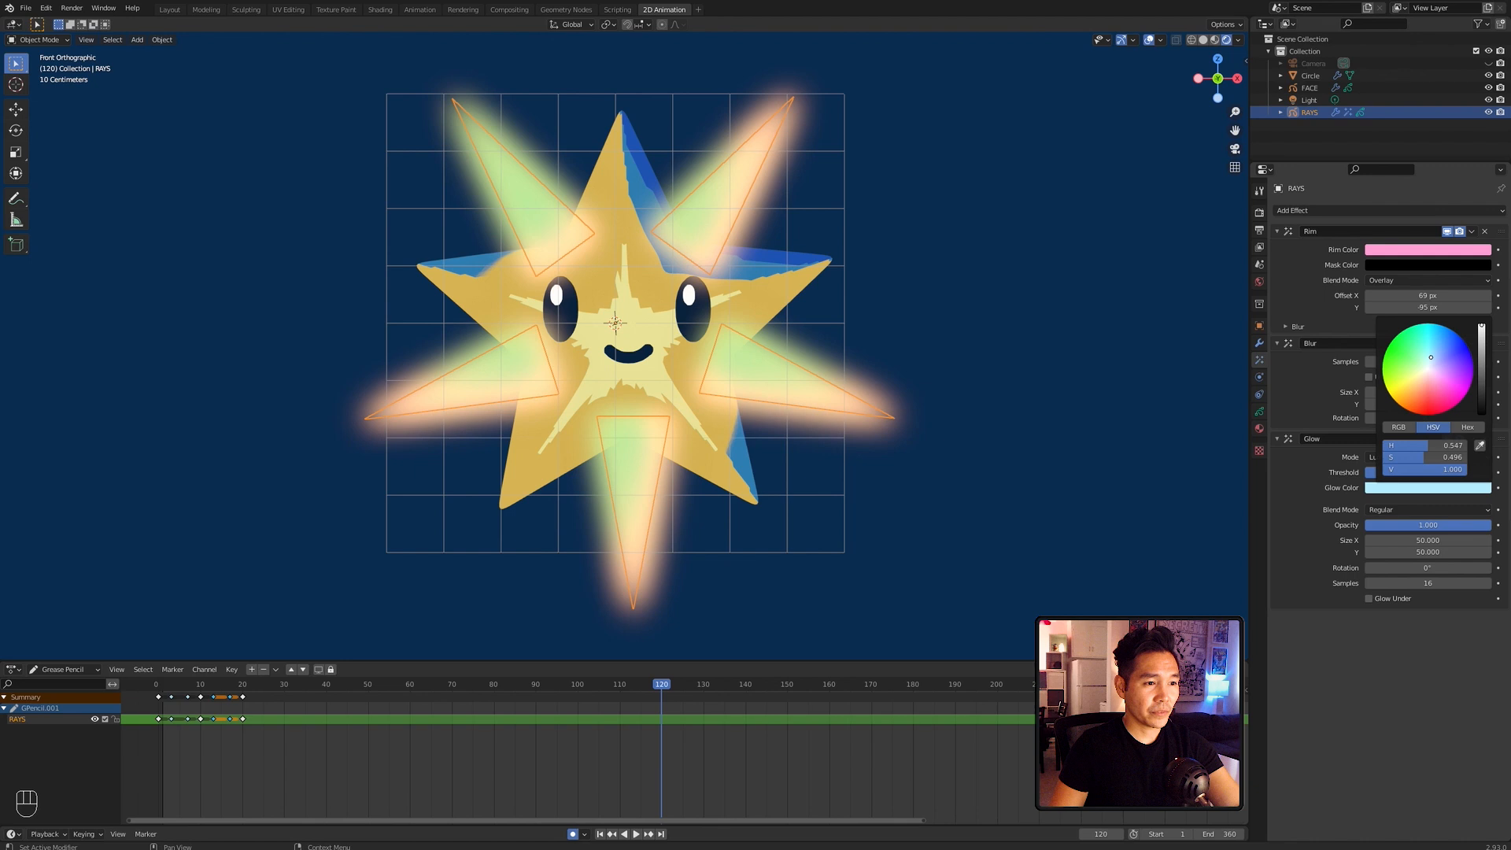
Step: Set the RAYS layer opacity to 0.8 and deselect the object to check the look
{"action": "left_click", "coordinate": [1260, 410]}
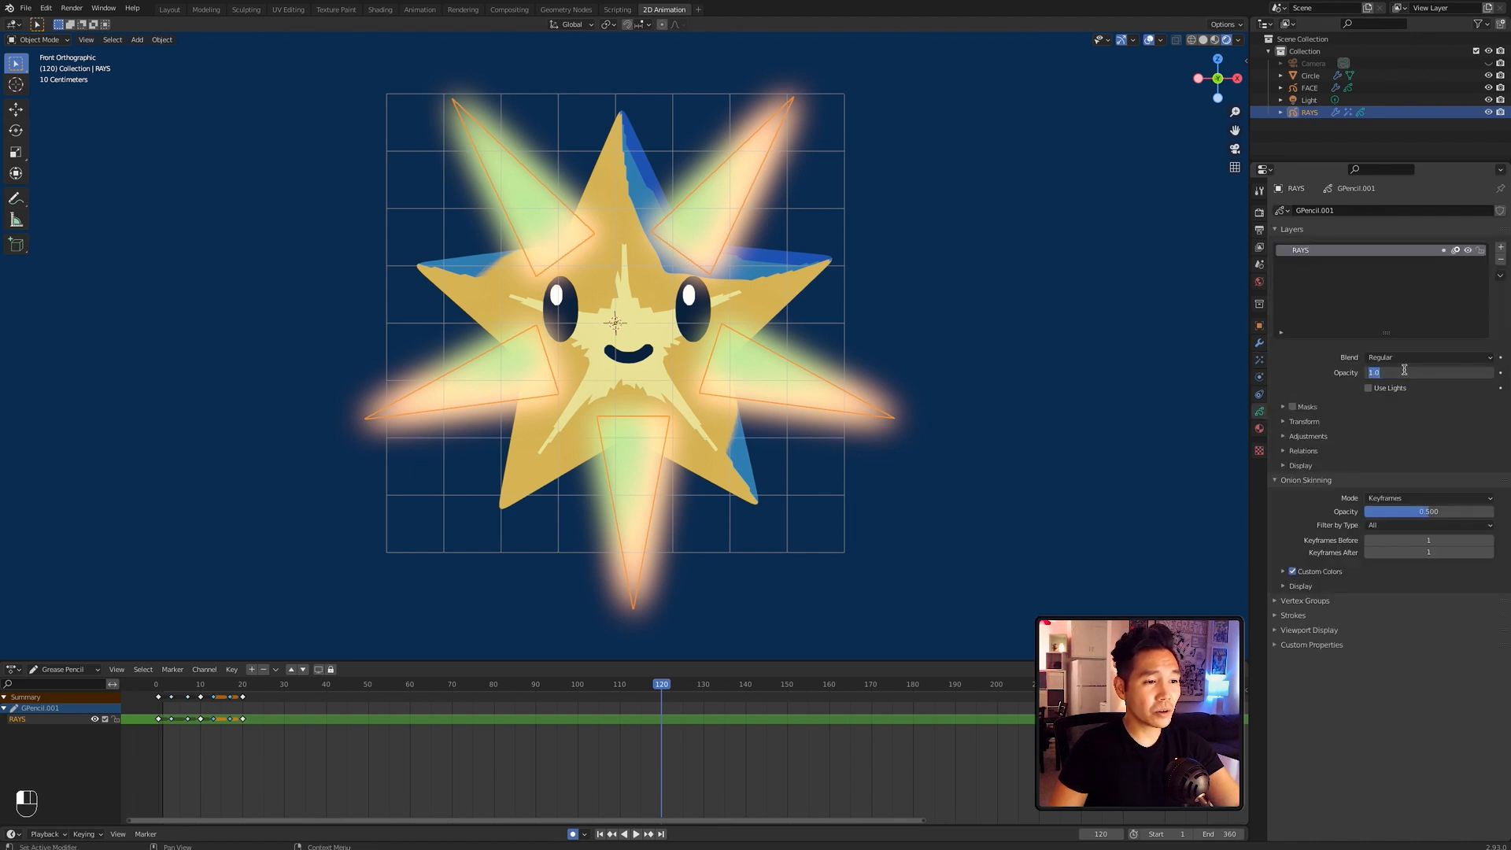
{"action": "type", "text": "0.8"}
{"action": "key", "text": "Return"}
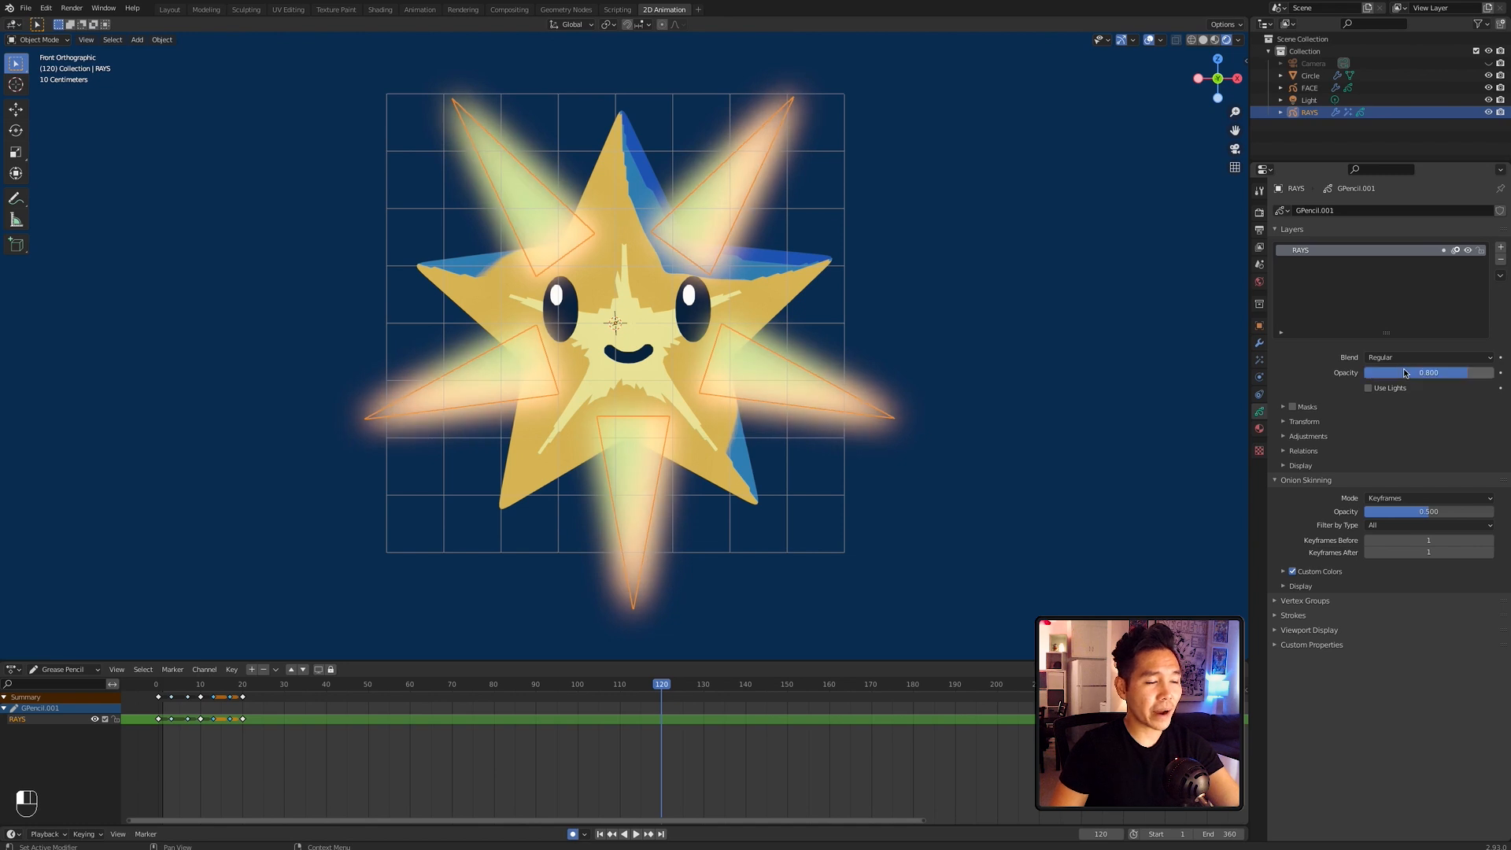
{"action": "left_click", "coordinate": [1033, 389]}
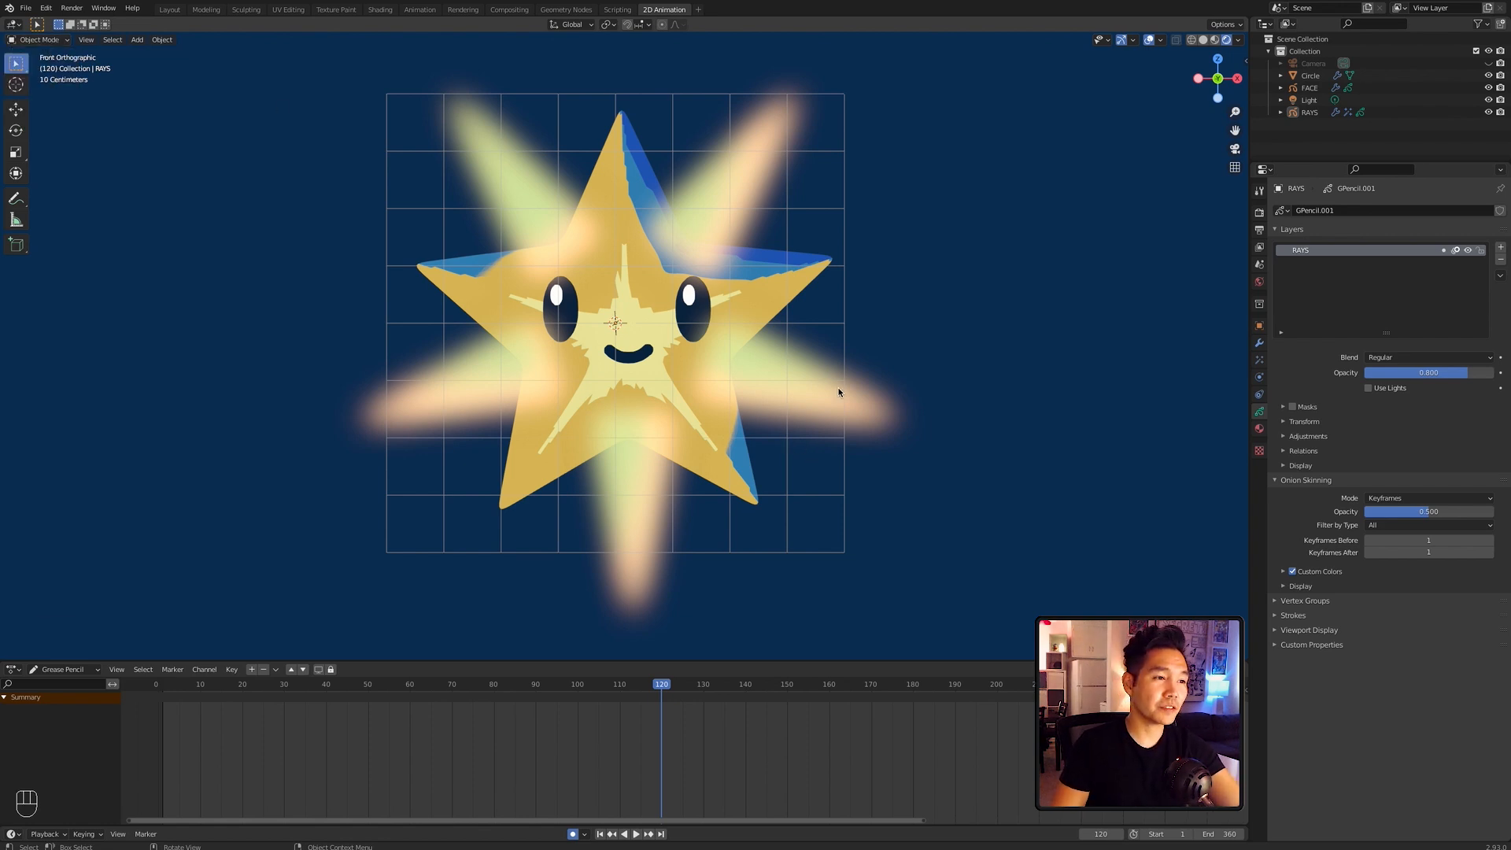
{"action": "middle_click_drag", "start_coordinate": [834, 392], "coordinate": [849, 420]}
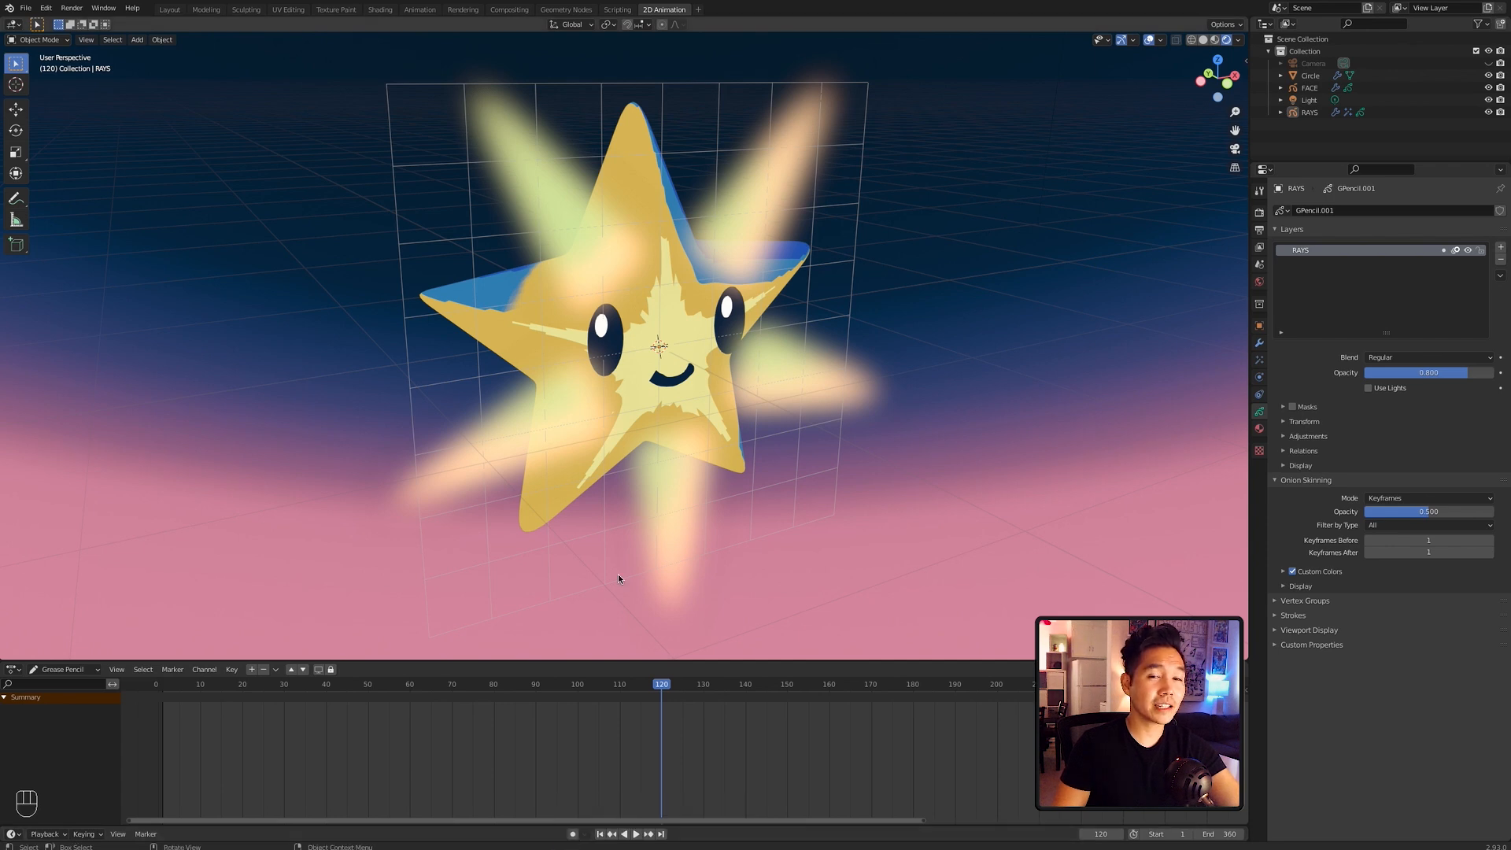
Step: Move the RAYS object backward along the global Y axis, behind the front of the star
{"action": "left_click", "coordinate": [837, 394]}
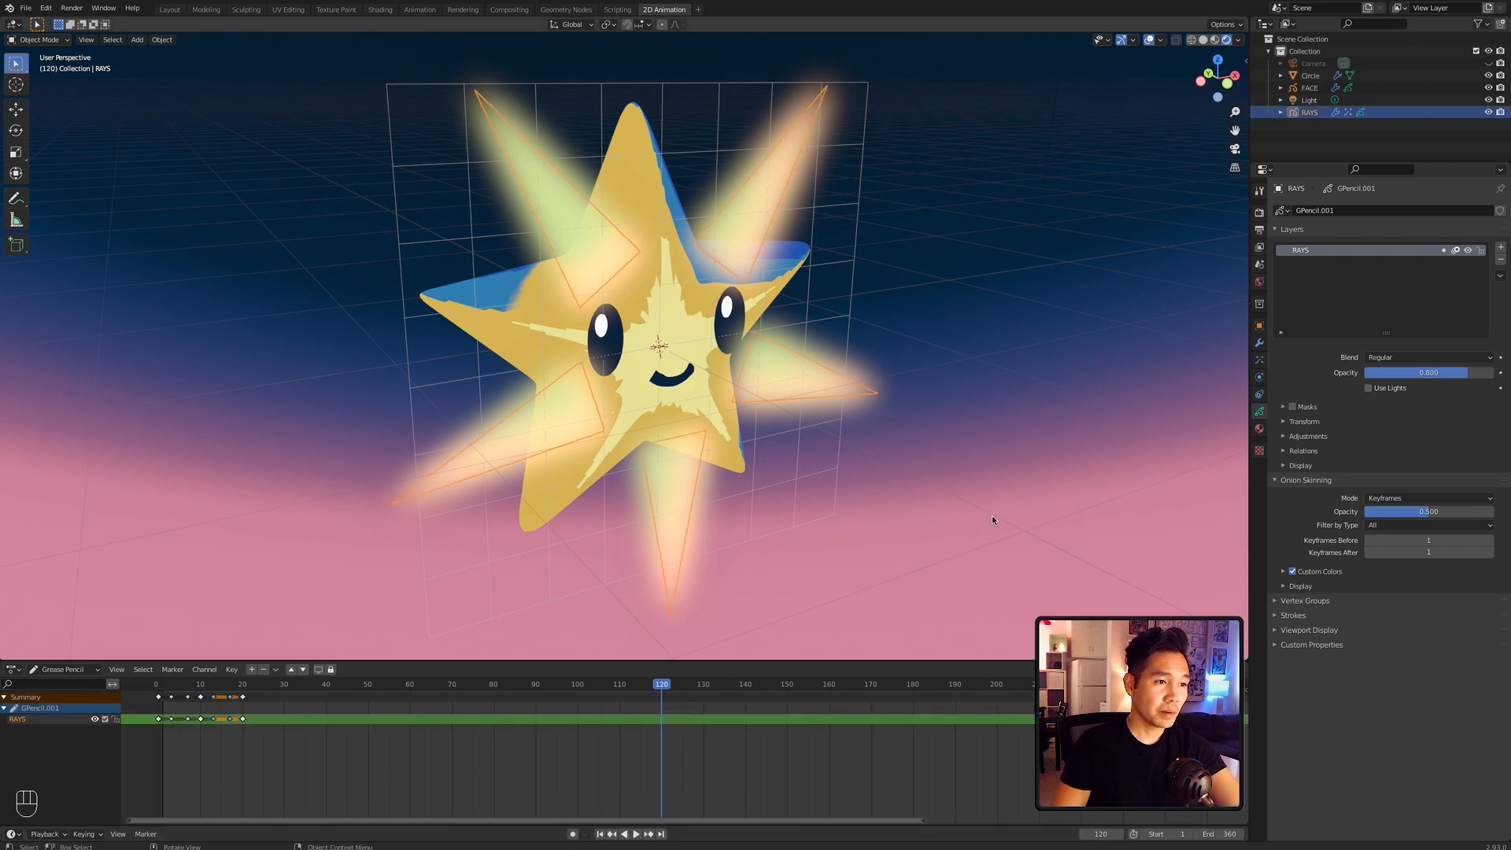
{"action": "mouse_move", "coordinate": [989, 548]}
{"action": "middle_mouse_down"}
{"action": "mouse_move", "coordinate": [1032, 560]}
{"action": "mouse_move", "coordinate": [1007, 570]}
{"action": "middle_mouse_up"}
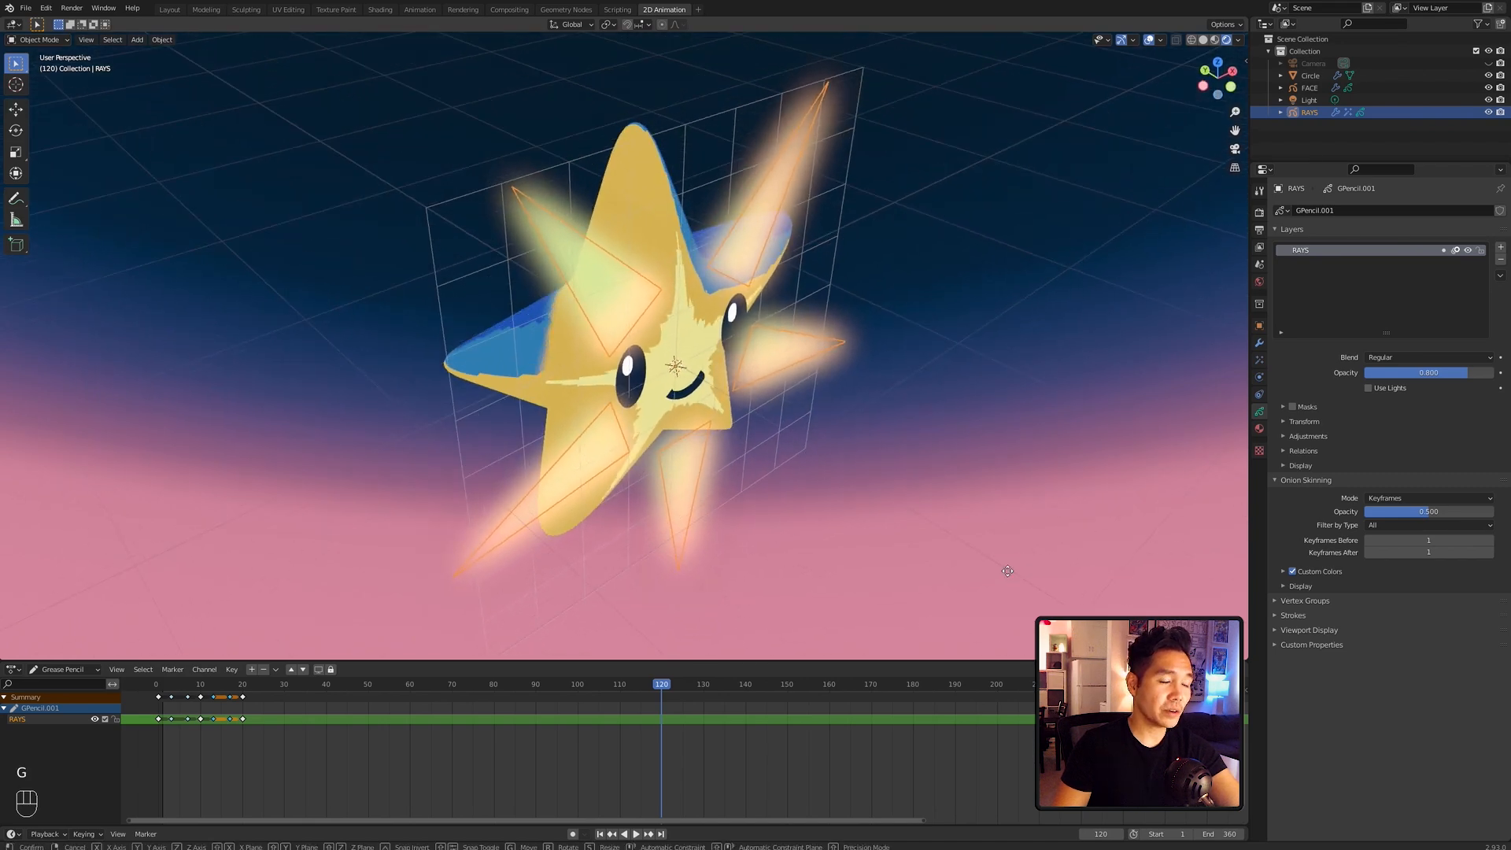
{"action": "key", "text": "g"}
{"action": "key", "text": "y"}
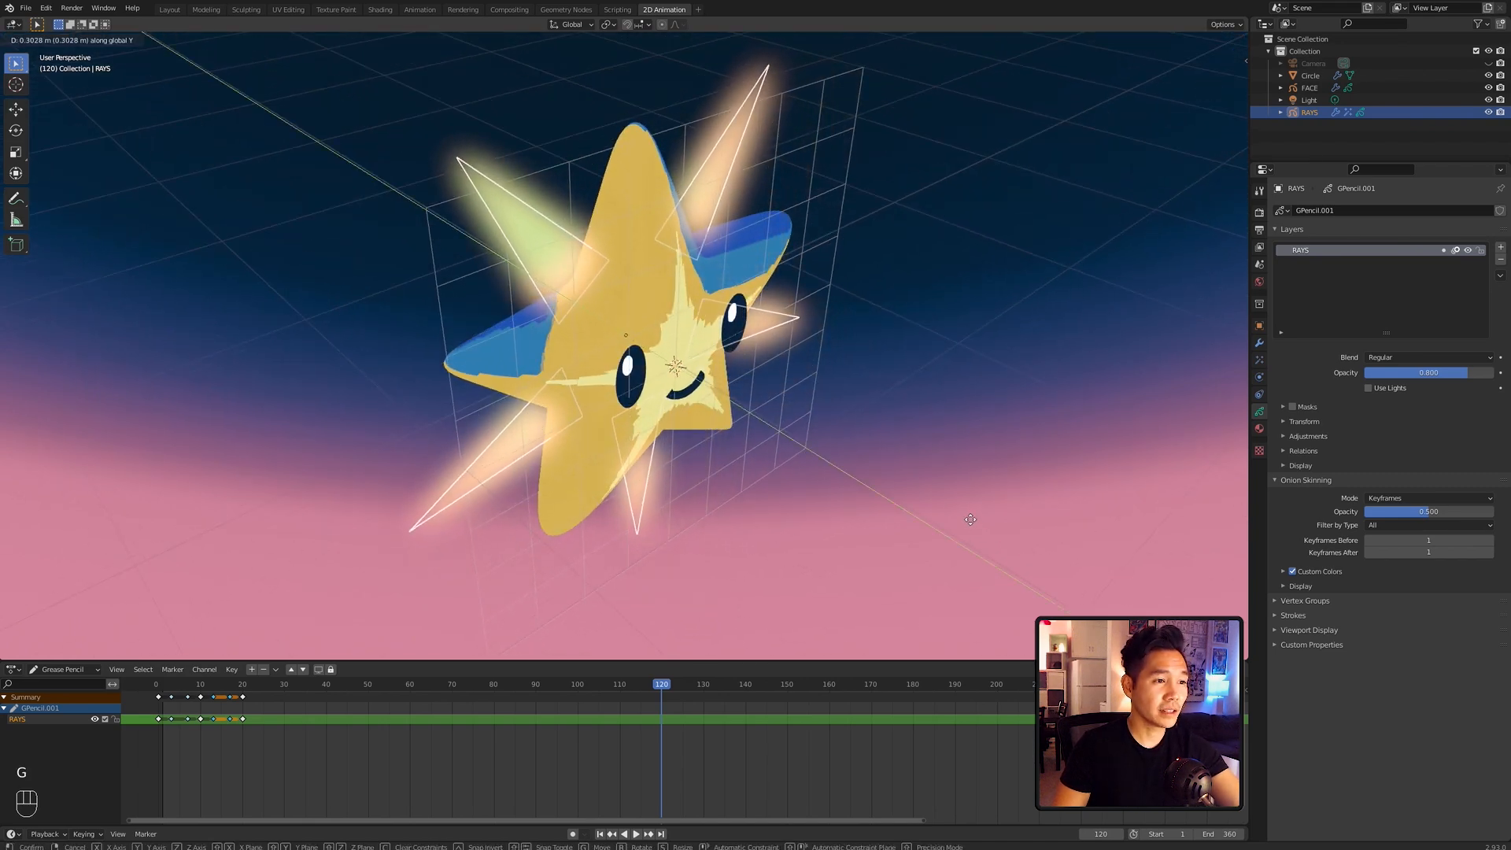
{"action": "left_click", "coordinate": [967, 453]}
Step: Fine-tune the depth of RAYS with two small moves along global Y, about 0.05 m and 0.07 m
{"action": "middle_click_drag", "start_coordinate": [963, 444], "coordinate": [986, 473]}
{"action": "key", "text": "g"}
{"action": "key", "text": "y"}
{"action": "left_click", "coordinate": [973, 487]}
{"action": "key", "text": "g"}
{"action": "key", "text": "y"}
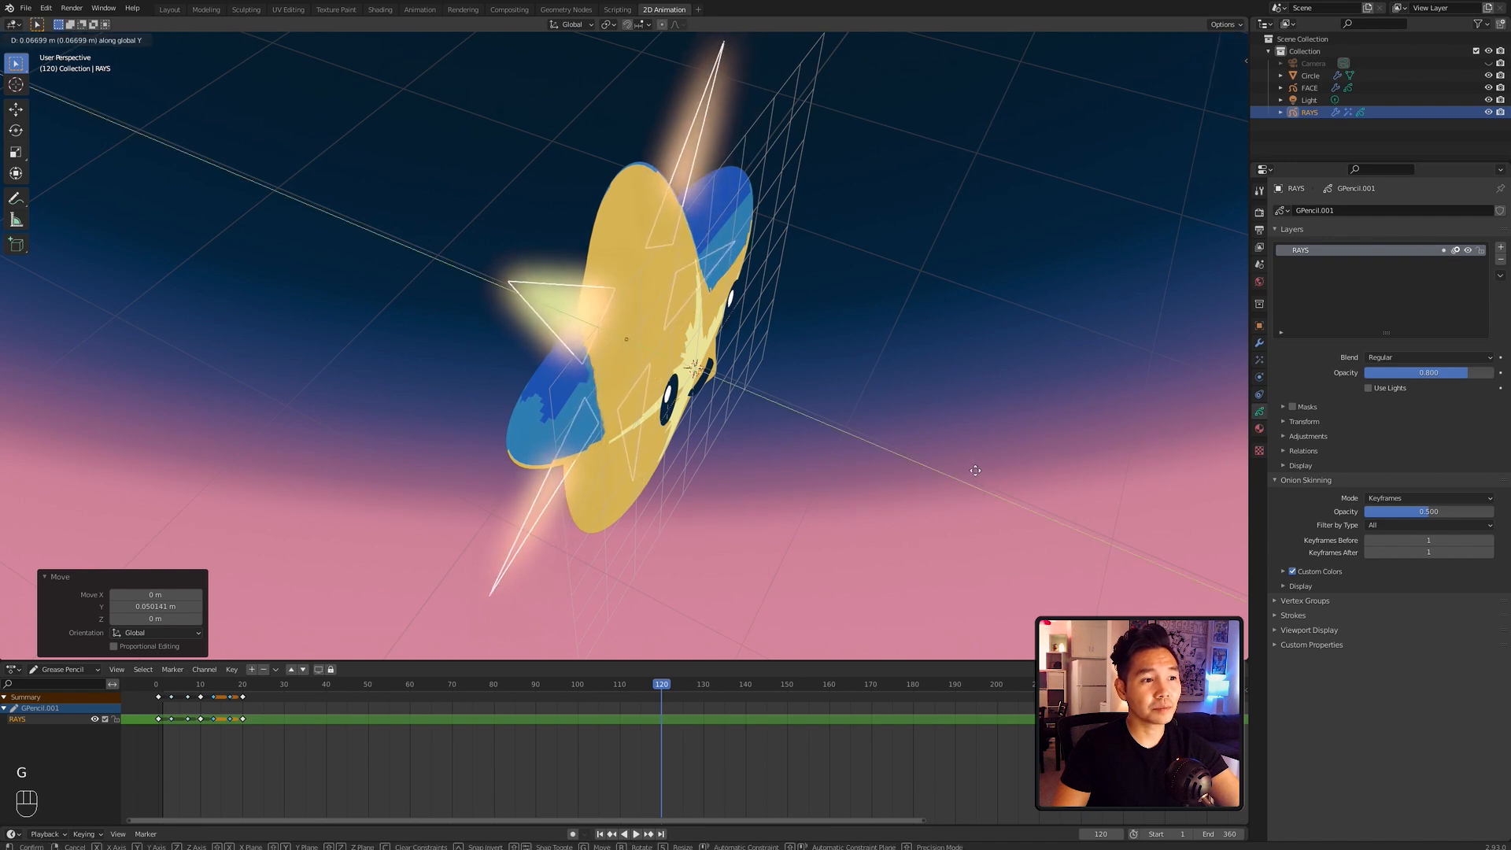
{"action": "left_click", "coordinate": [976, 470]}
{"action": "middle_click_drag", "start_coordinate": [976, 470], "coordinate": [932, 459]}
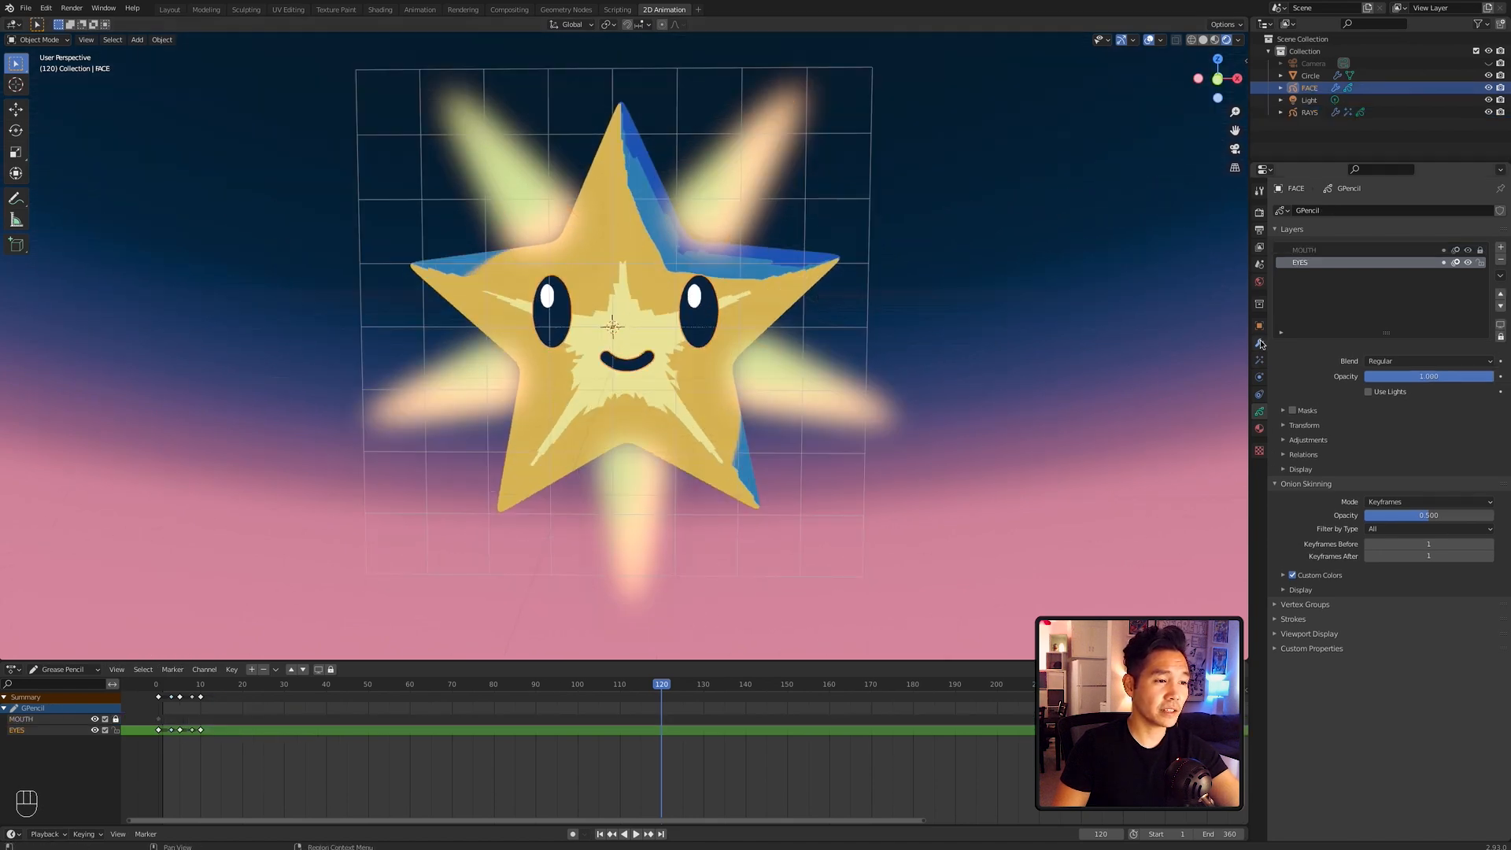
Step: Try the In Front option in the viewport display settings of the FACE object
{"action": "left_click", "coordinate": [1261, 326]}
{"action": "left_click", "coordinate": [1309, 473]}
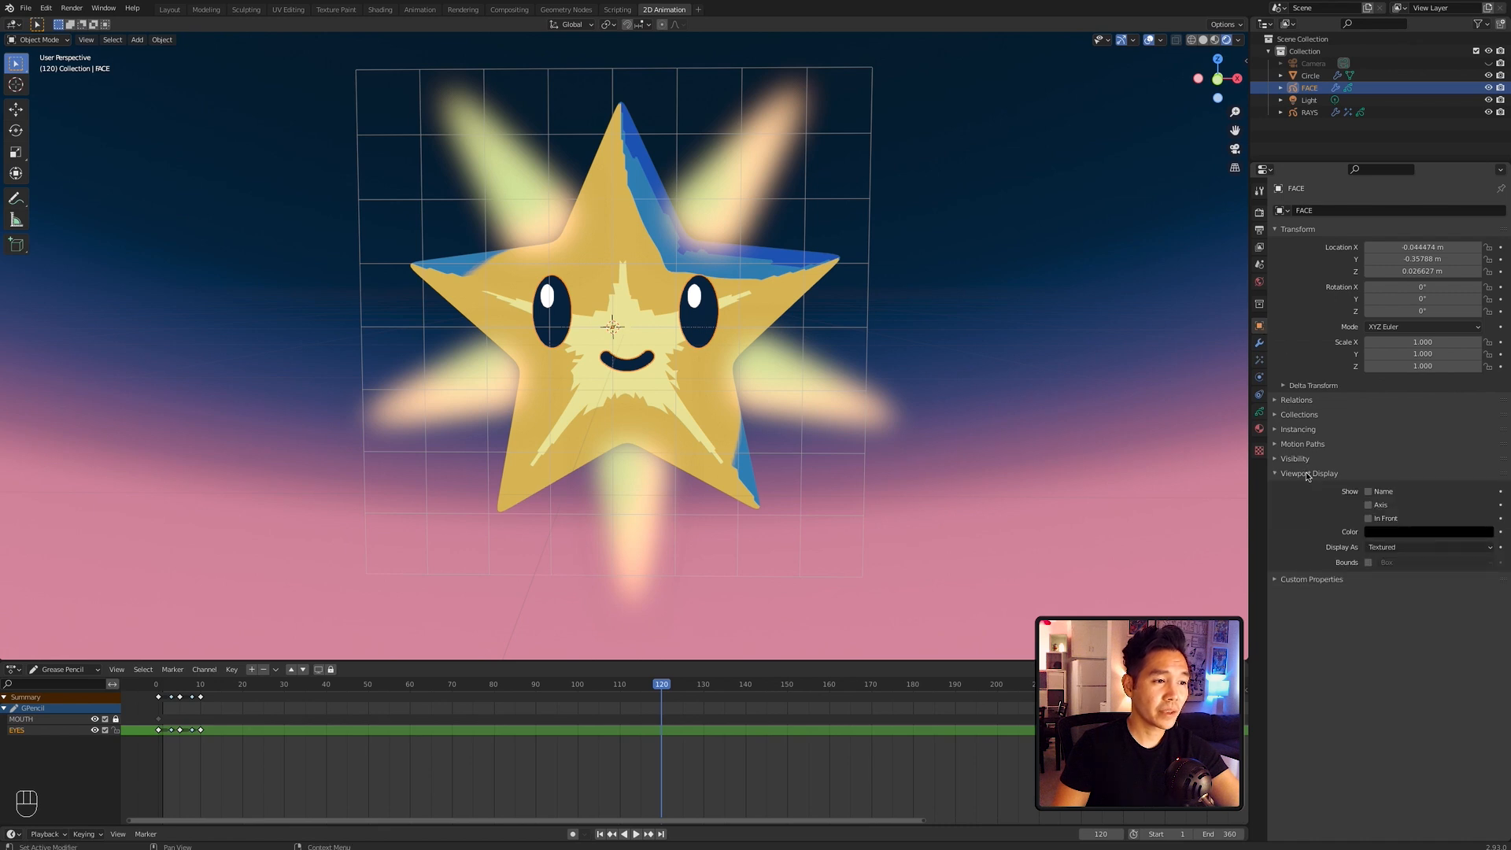
{"action": "left_click", "coordinate": [1370, 518]}
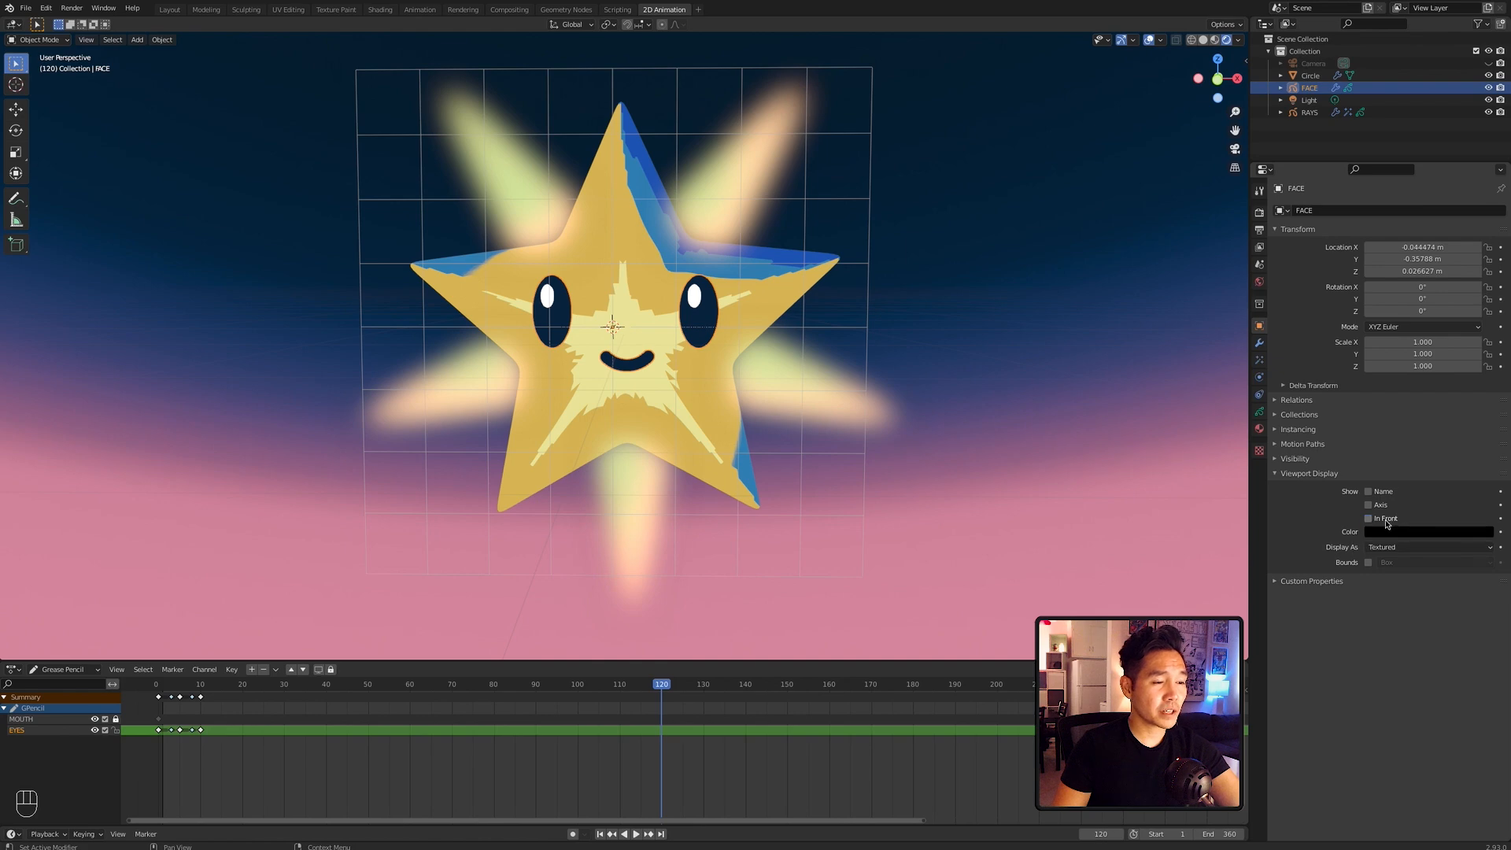
Step: Move FACE slightly along the global Y axis to about -0.368 m, just in front of the star
{"action": "middle_click_drag", "start_coordinate": [887, 252], "coordinate": [966, 314]}
{"action": "key", "text": "g"}
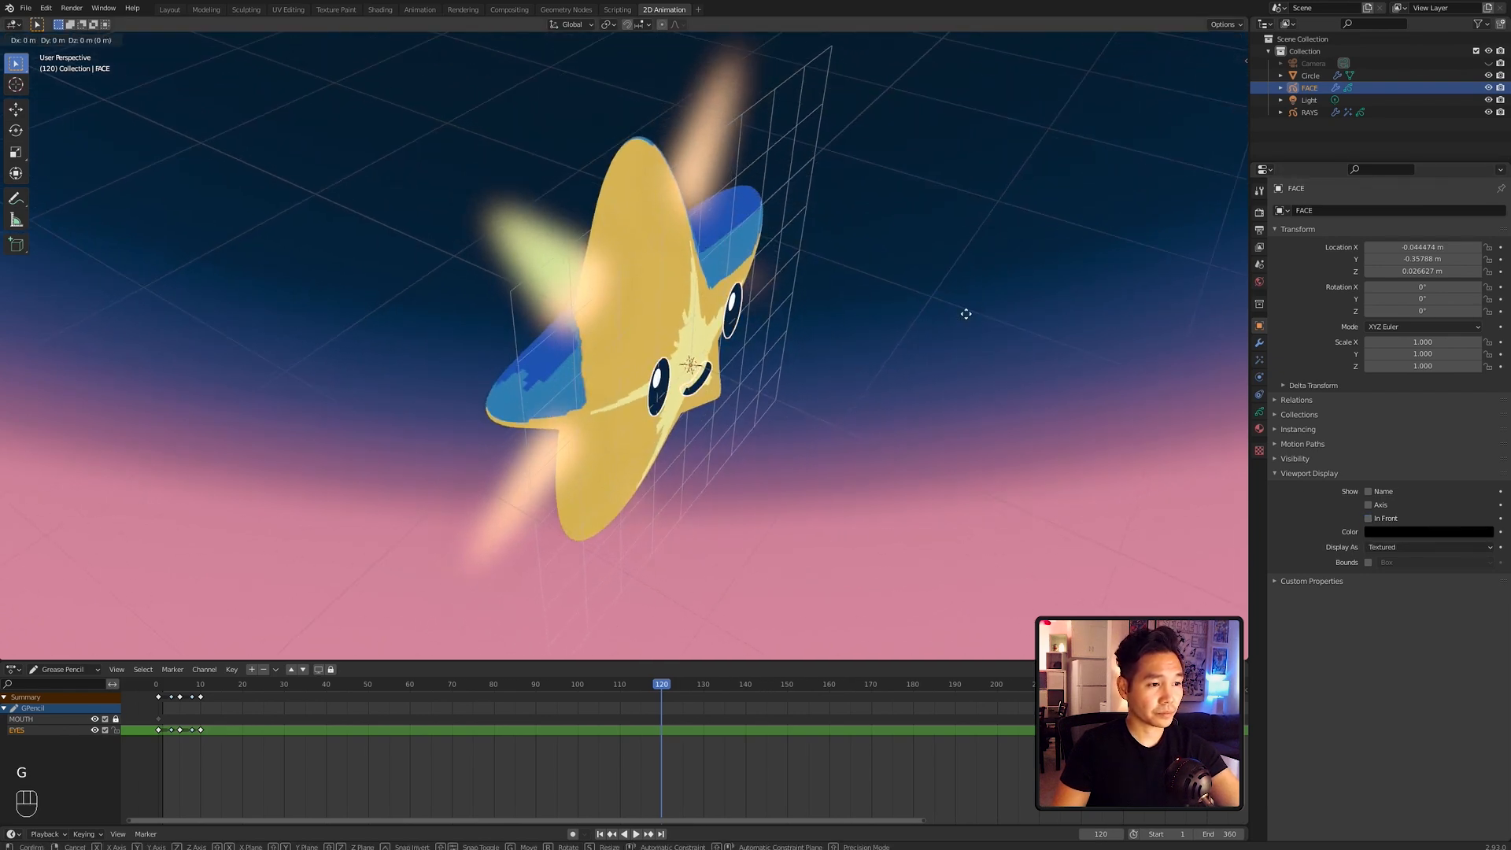
{"action": "left_click", "coordinate": [971, 319]}
{"action": "key", "text": "g"}
{"action": "key", "text": "y"}
{"action": "left_click", "coordinate": [967, 313]}
{"action": "middle_click_drag", "start_coordinate": [968, 312], "coordinate": [891, 228]}
Step: Play the animation to review the blinking star and pulsing rays from farther away
{"action": "key", "text": "space"}
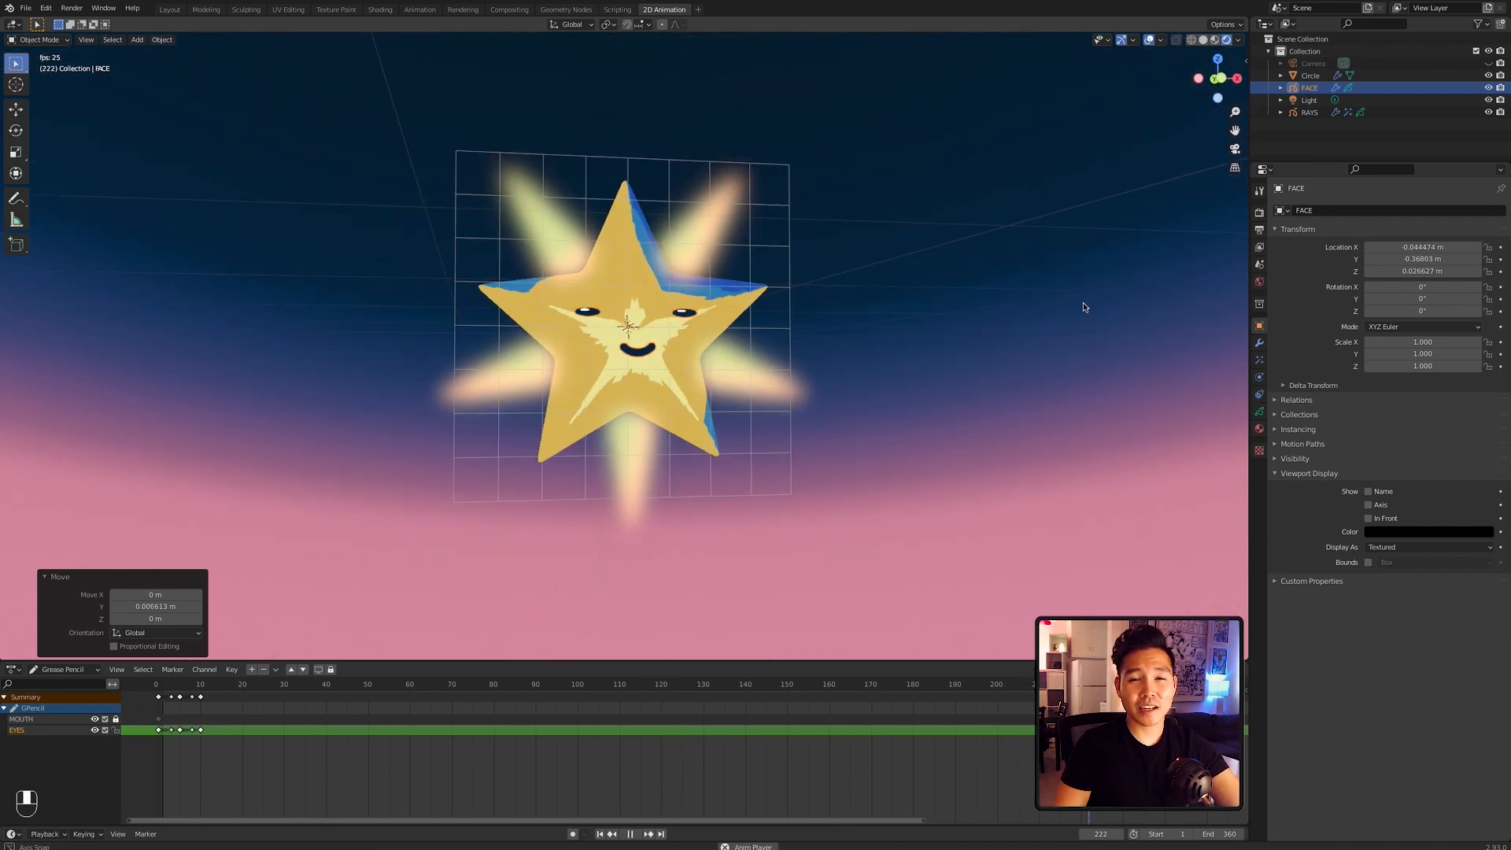
{"action": "mouse_move", "coordinate": [1084, 303]}
{"action": "middle_mouse_down"}
{"action": "mouse_move", "coordinate": [1046, 337]}
{"action": "mouse_move", "coordinate": [1005, 337]}
{"action": "mouse_move", "coordinate": [1060, 321]}
{"action": "mouse_move", "coordinate": [1056, 296]}
{"action": "middle_mouse_up"}
{"action": "scroll", "coordinate": [1056, 296], "scroll_direction": "down", "scroll_amount": 5}
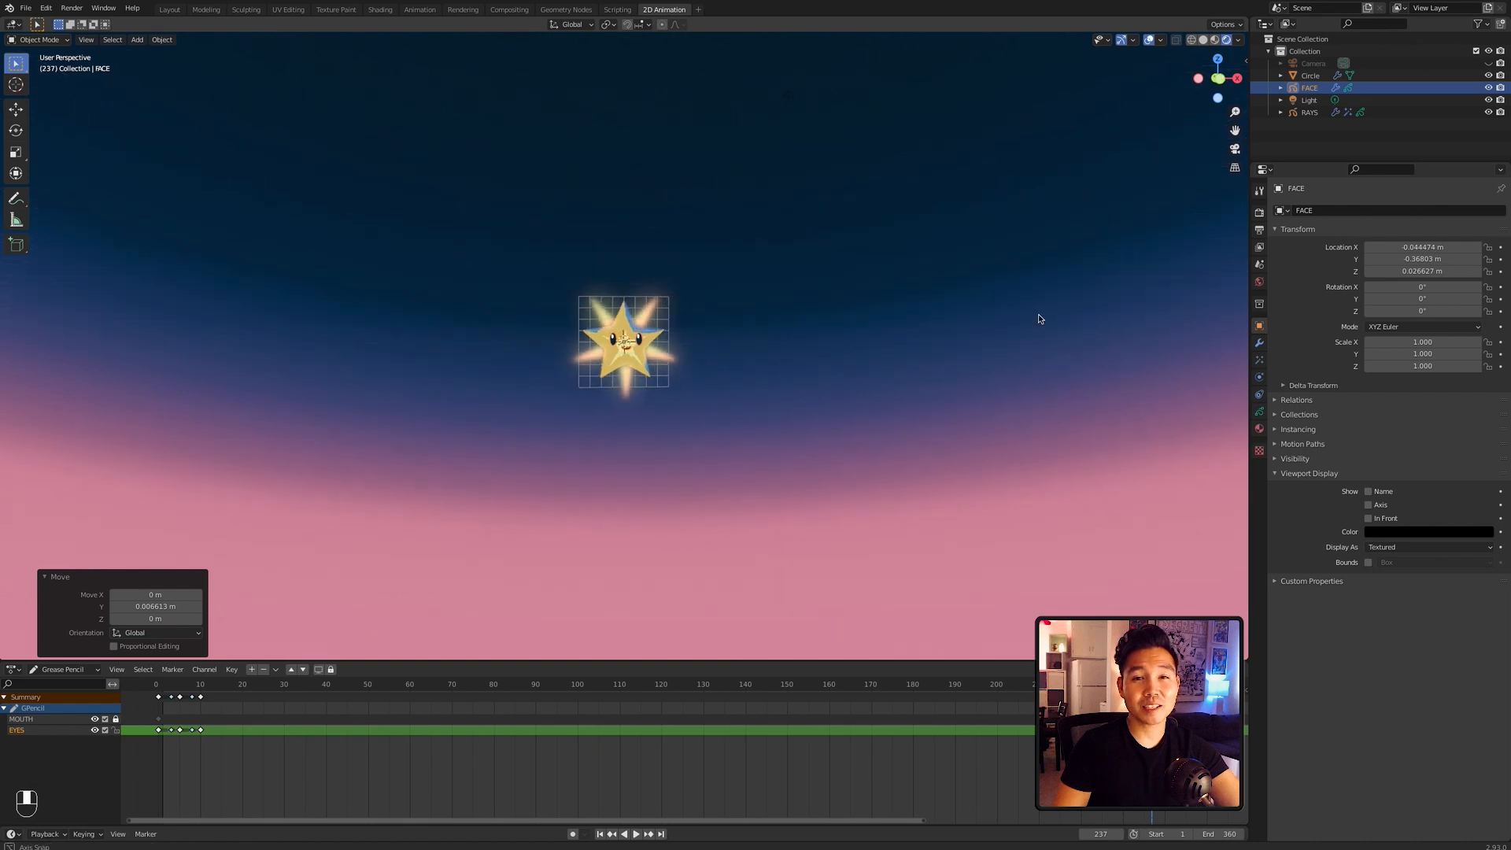